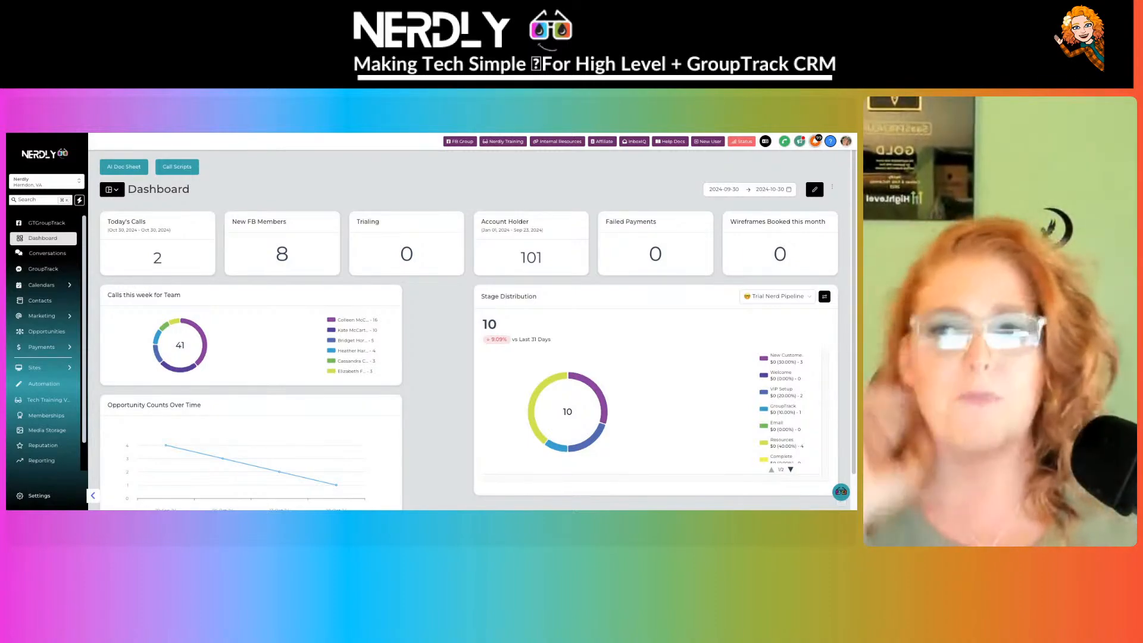
- Open Sites > Client Portal Domain Setup and check the nerdly sub-domain on app.clientclub.net
{"action": "scroll", "coordinate": [469, 330], "scroll_direction": "down", "scroll_amount": 1}
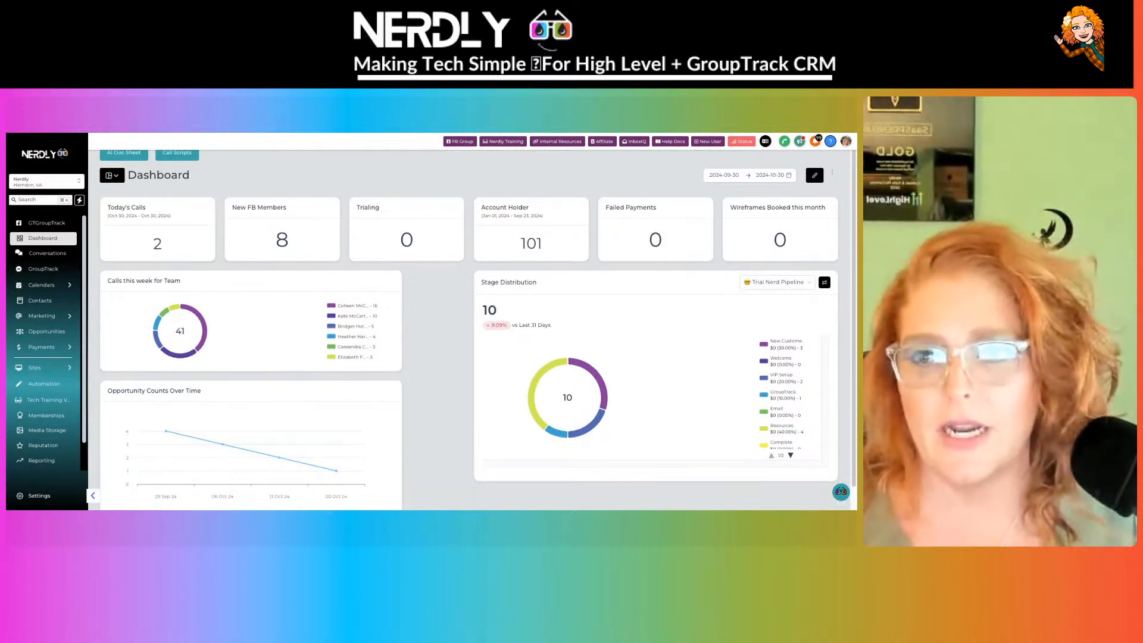
{"action": "mouse_move", "coordinate": [42, 368]}
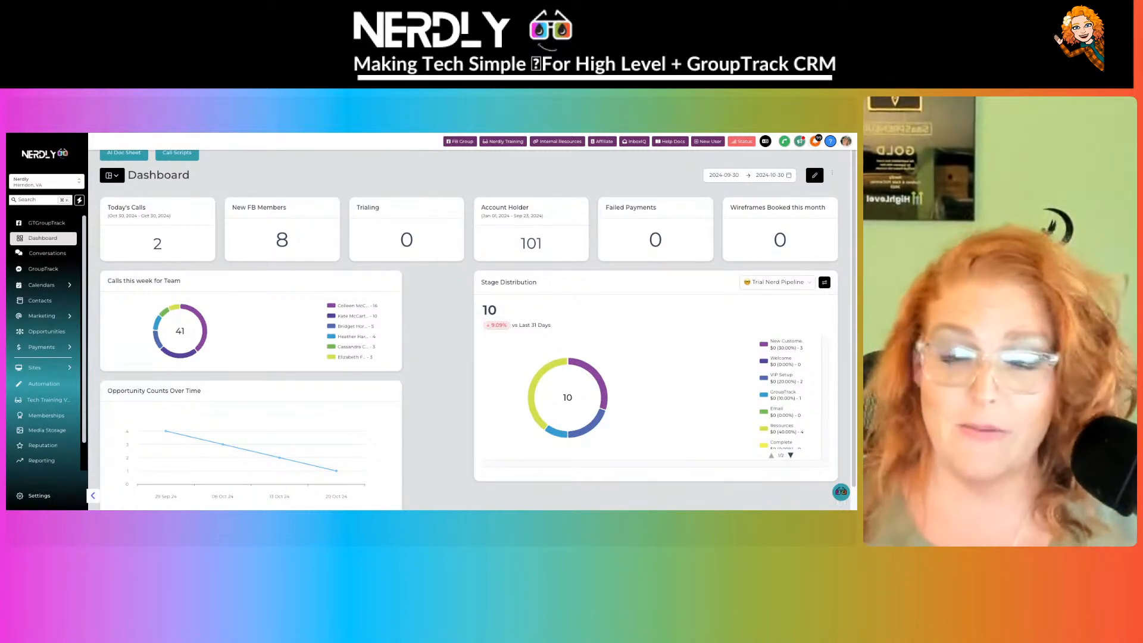
{"action": "left_click", "coordinate": [57, 372]}
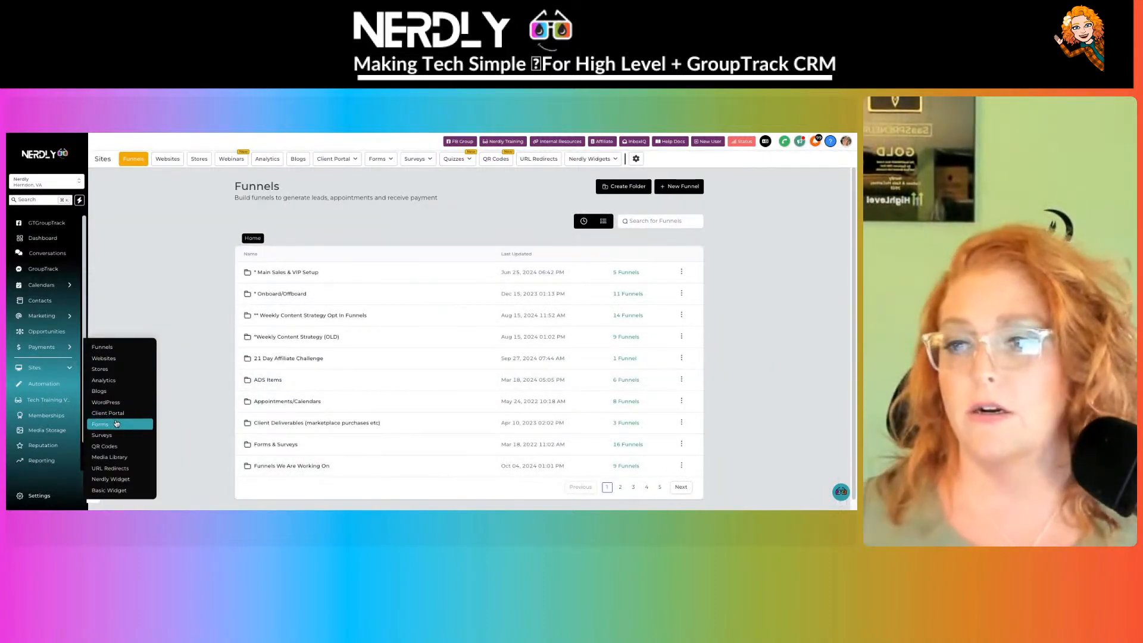
{"action": "left_click", "coordinate": [118, 415]}
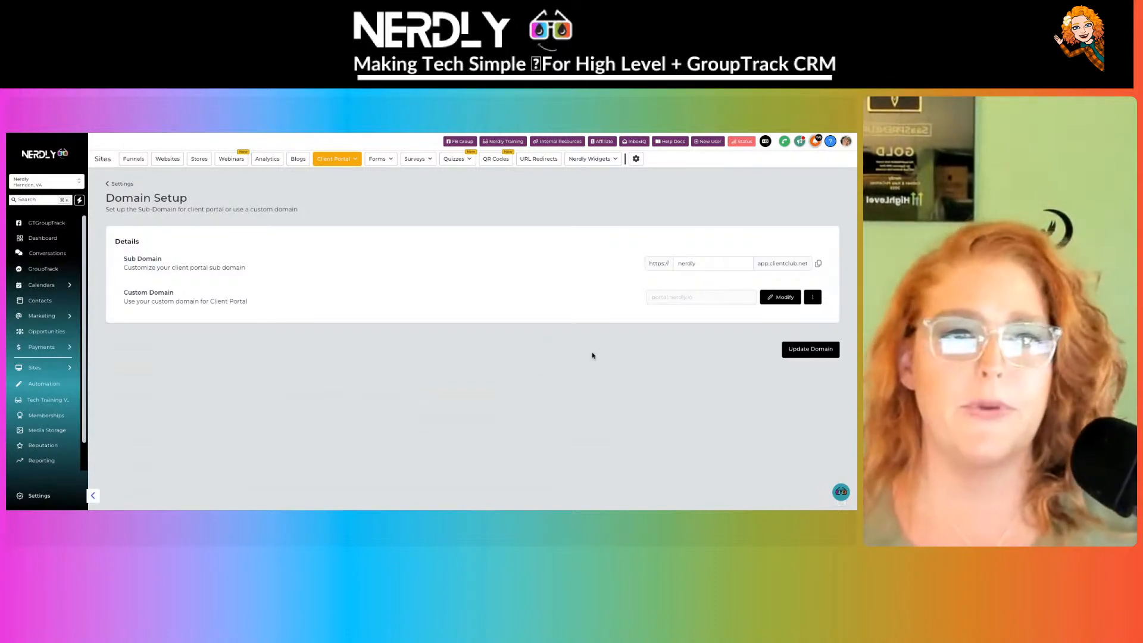
{"action": "left_click_drag", "start_coordinate": [735, 264], "coordinate": [618, 260]}
{"action": "left_click", "coordinate": [720, 224]}
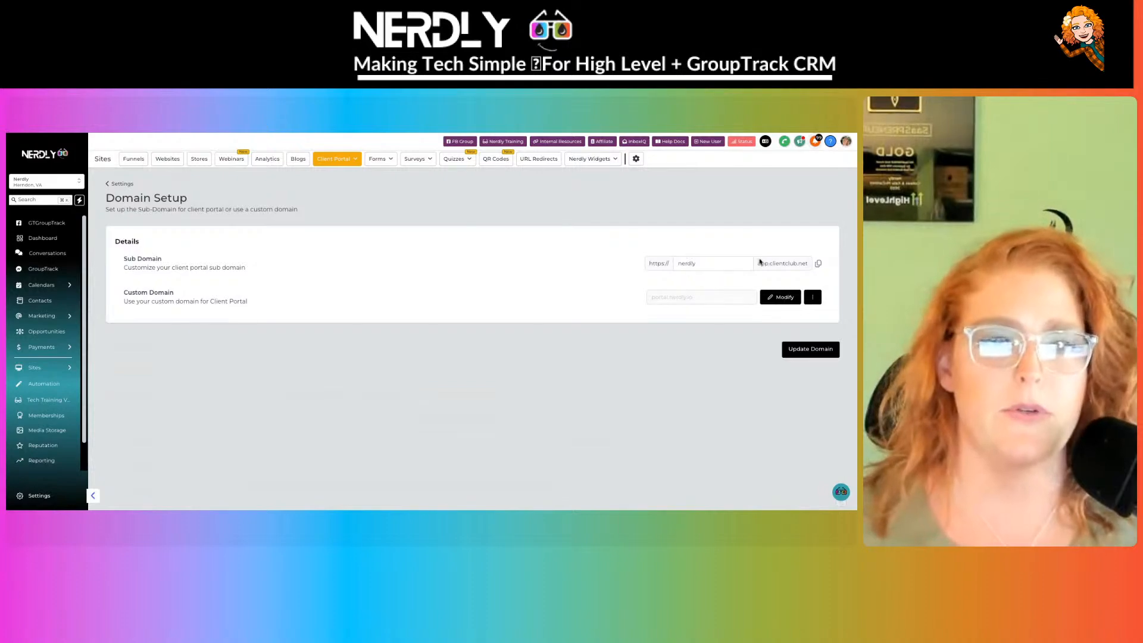
{"action": "left_click", "coordinate": [675, 265]}
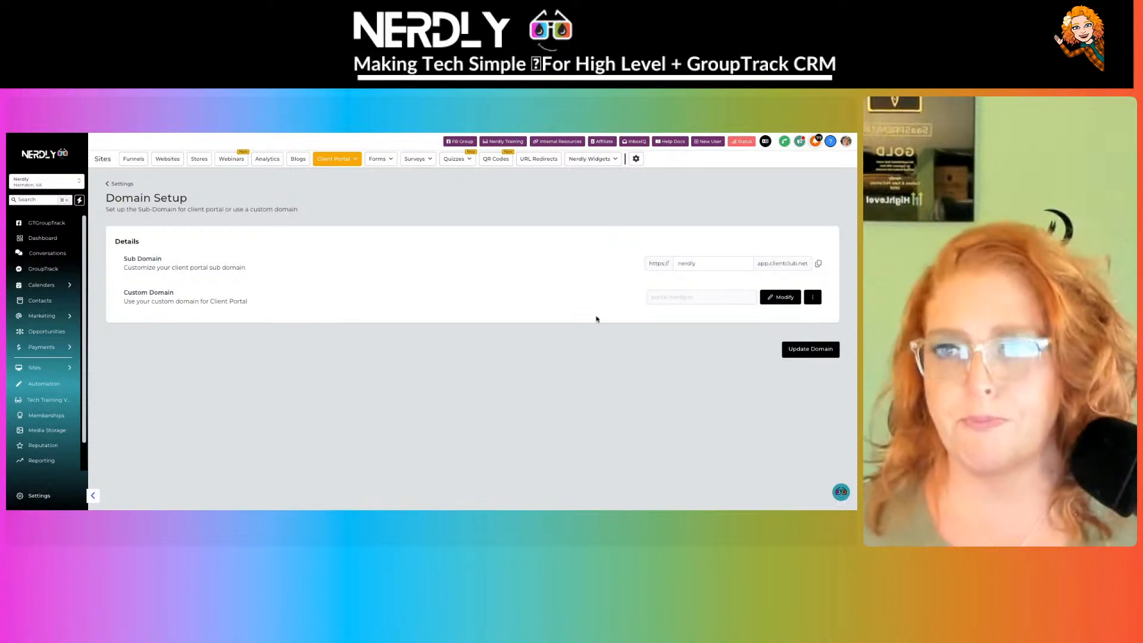
{"action": "left_click", "coordinate": [351, 162]}
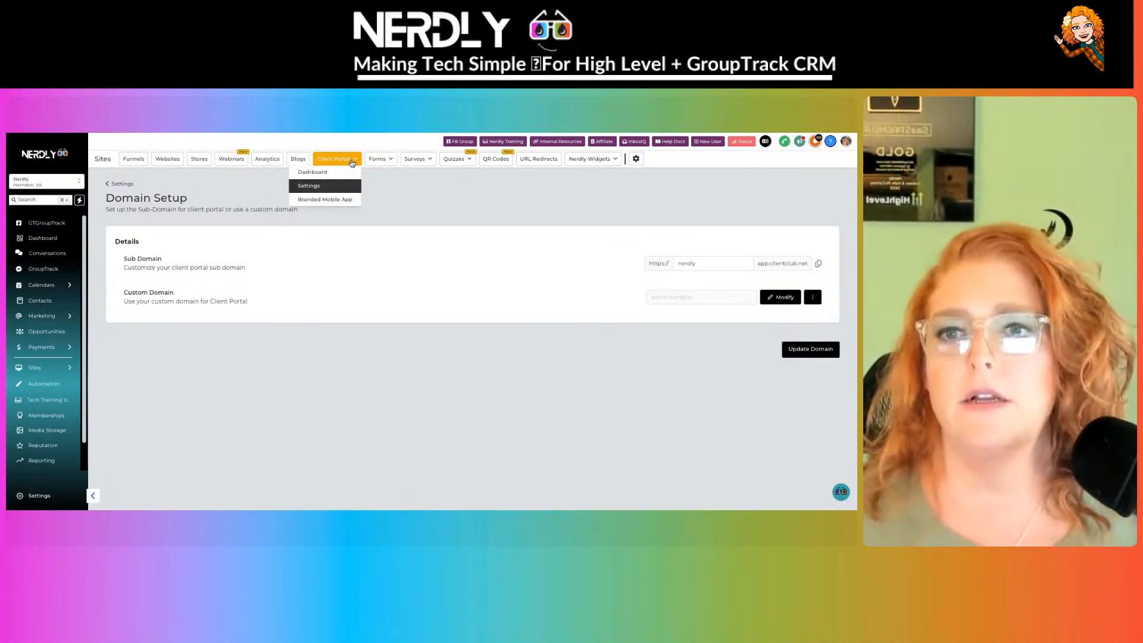
- Switch to the Branded Mobile App page and scroll through its no-code iOS and Android app offer
{"action": "left_click", "coordinate": [343, 202]}
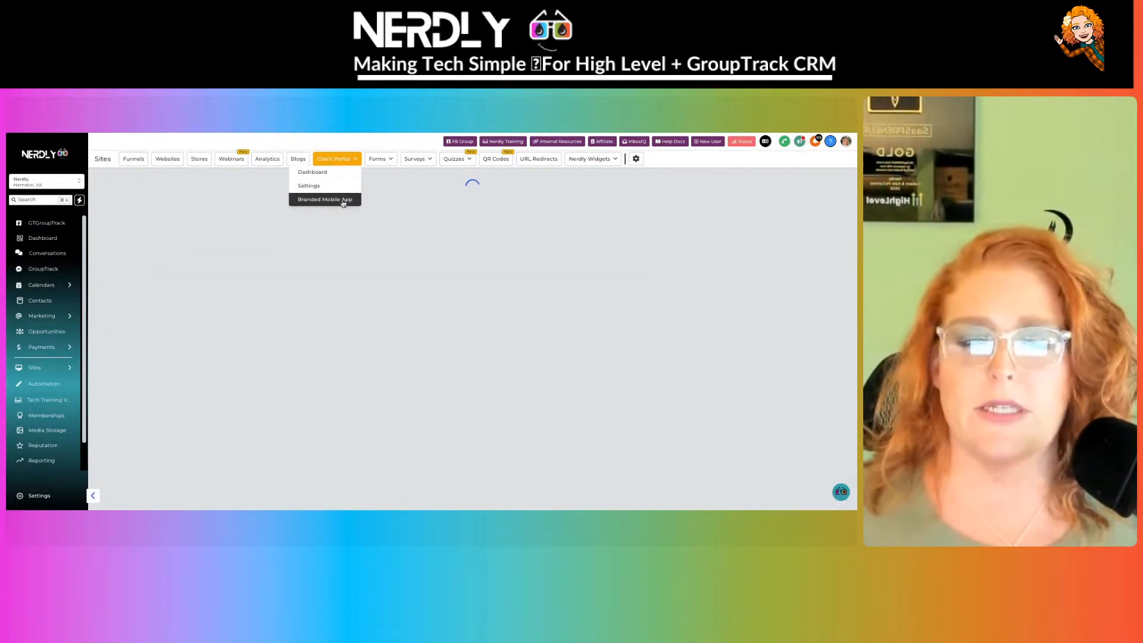
{"action": "scroll", "coordinate": [453, 296], "scroll_direction": "down", "scroll_amount": 2}
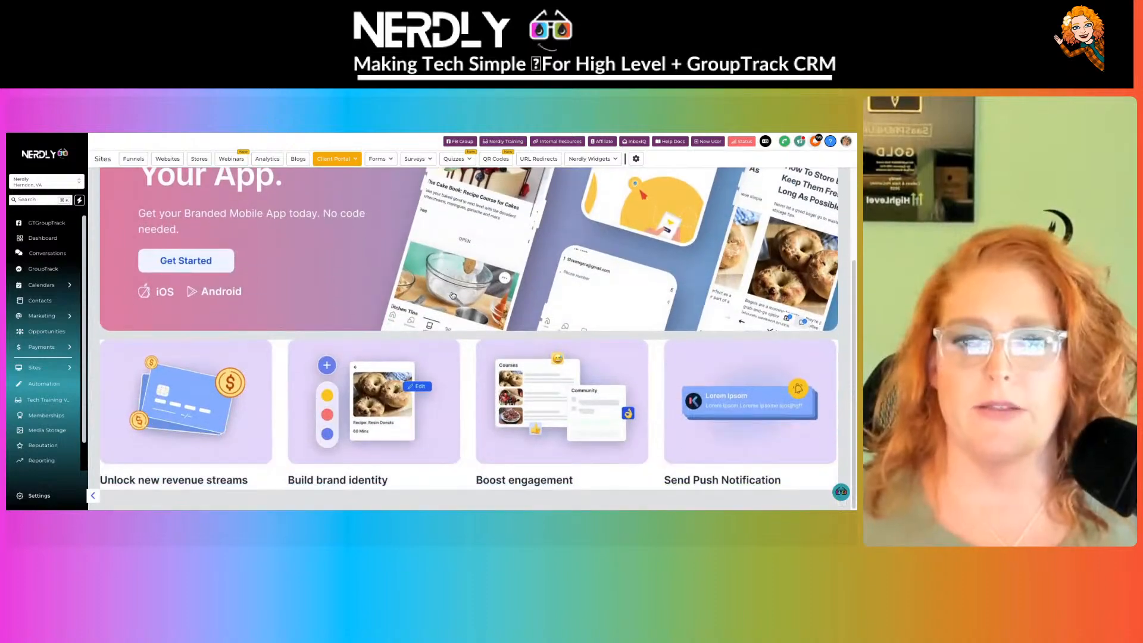
{"action": "scroll", "coordinate": [453, 296], "scroll_direction": "up", "scroll_amount": 2}
{"action": "scroll", "coordinate": [452, 296], "scroll_direction": "down", "scroll_amount": 2}
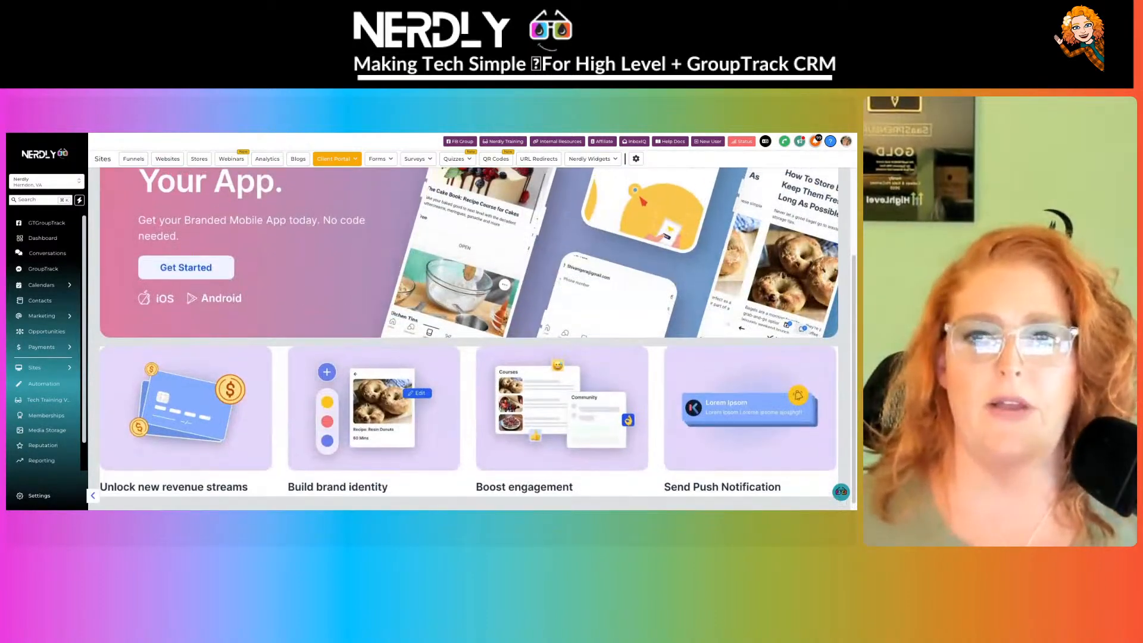
{"action": "scroll", "coordinate": [452, 295], "scroll_direction": "up", "scroll_amount": 2}
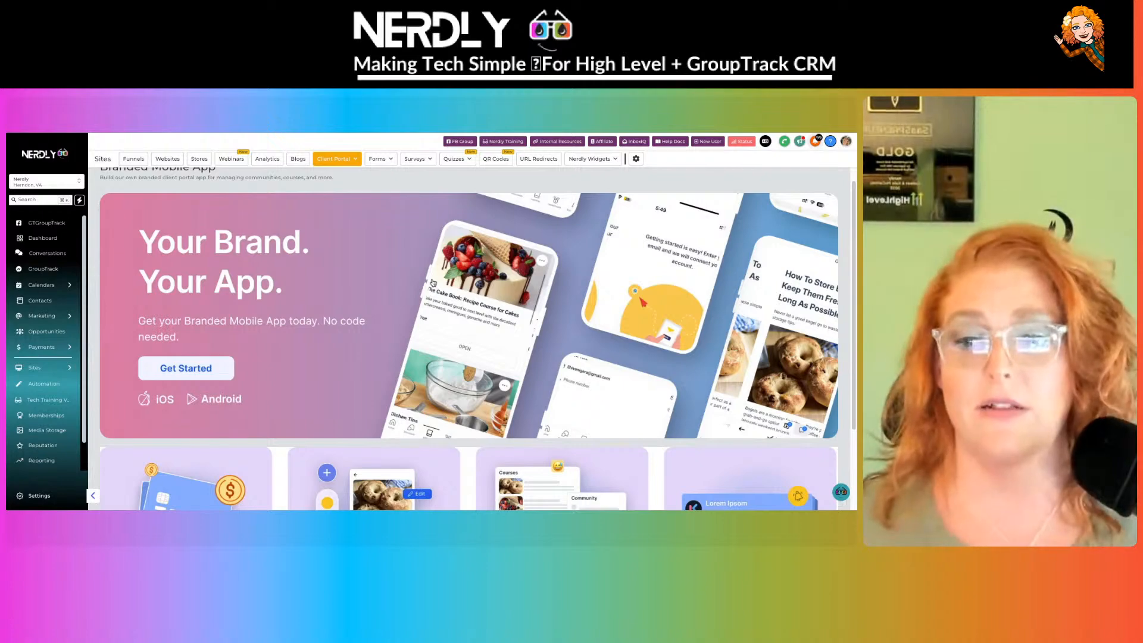
{"action": "scroll", "coordinate": [433, 282], "scroll_direction": "up", "scroll_amount": 1}
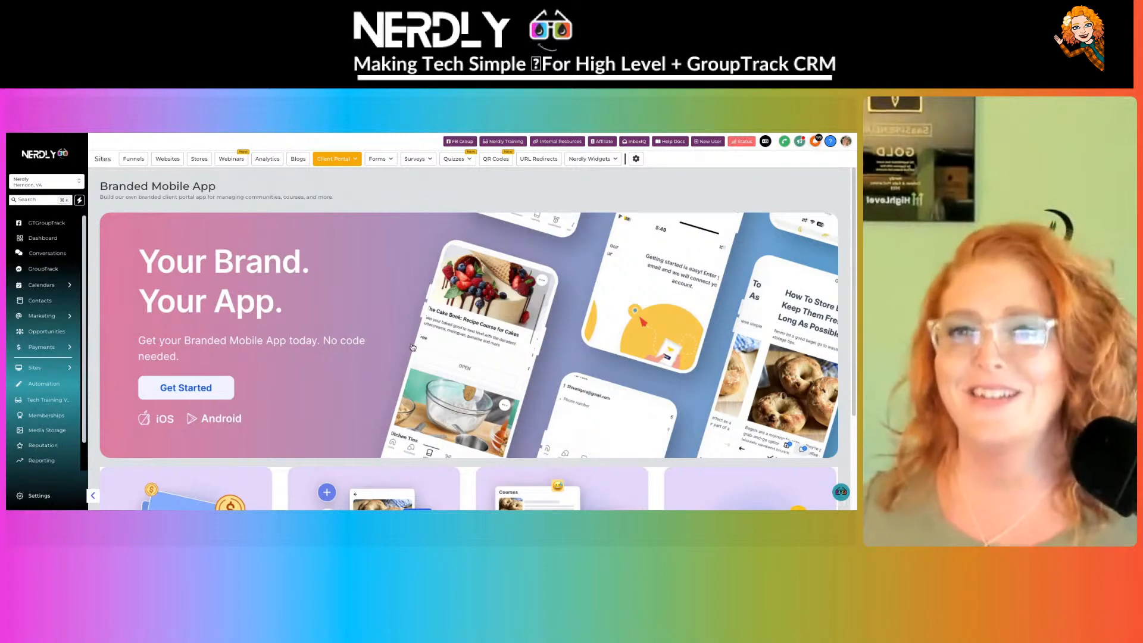
{"action": "scroll", "coordinate": [362, 239], "scroll_direction": "down", "scroll_amount": 1}
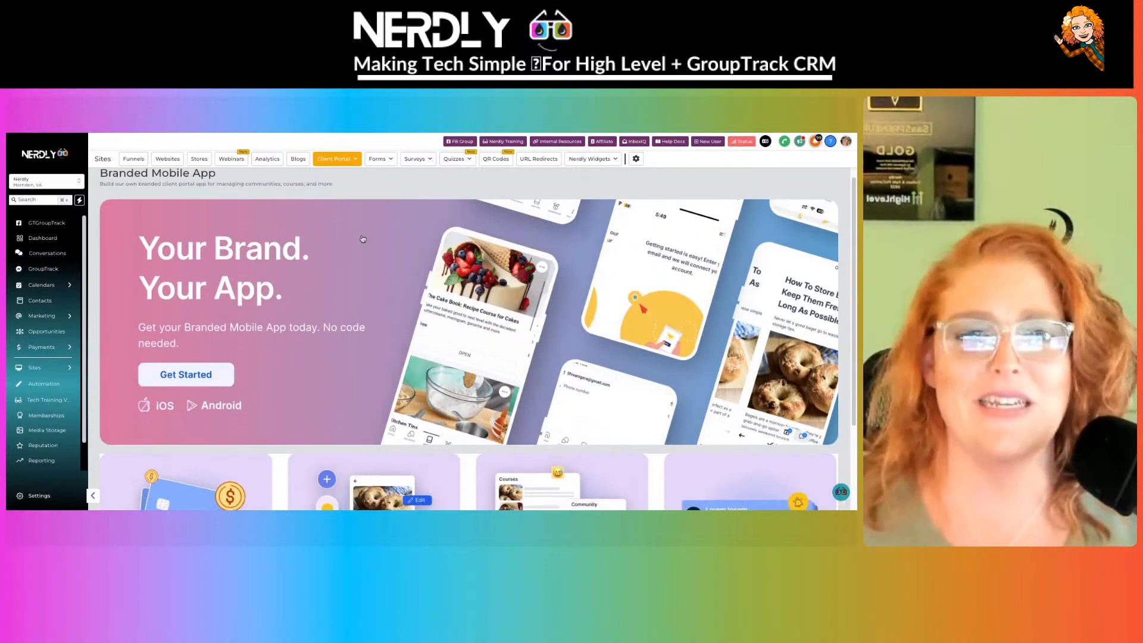
{"action": "scroll", "coordinate": [363, 239], "scroll_direction": "down", "scroll_amount": 1}
{"action": "scroll", "coordinate": [345, 236], "scroll_direction": "down", "scroll_amount": 1}
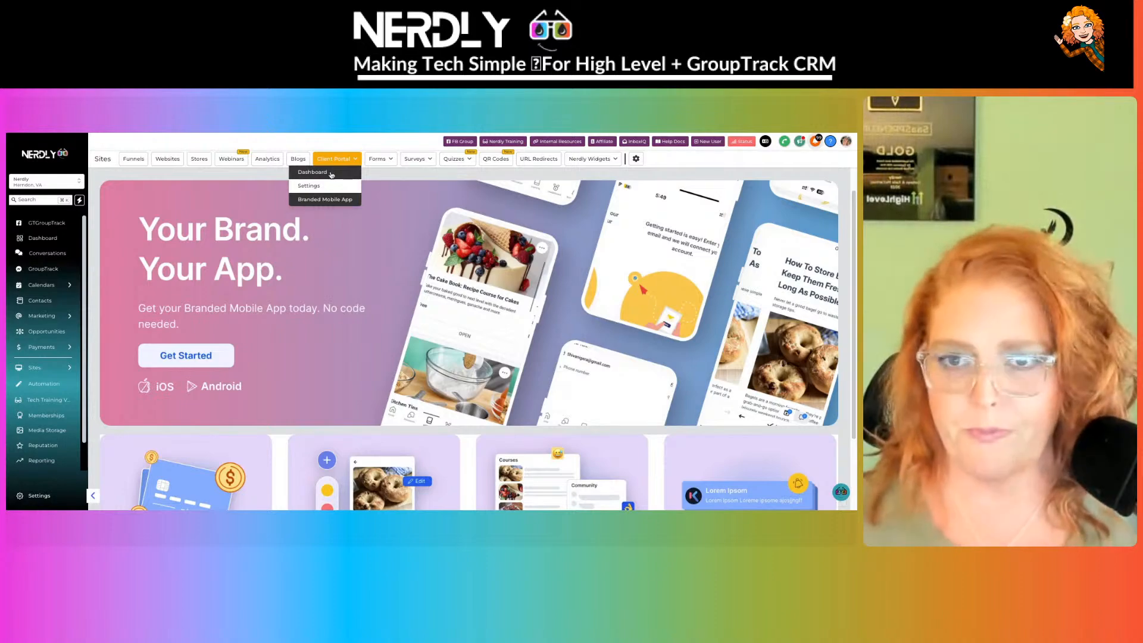
- Open the Client Portal Dashboard and start a magic link targeting a custom menu app
{"action": "left_click", "coordinate": [332, 175]}
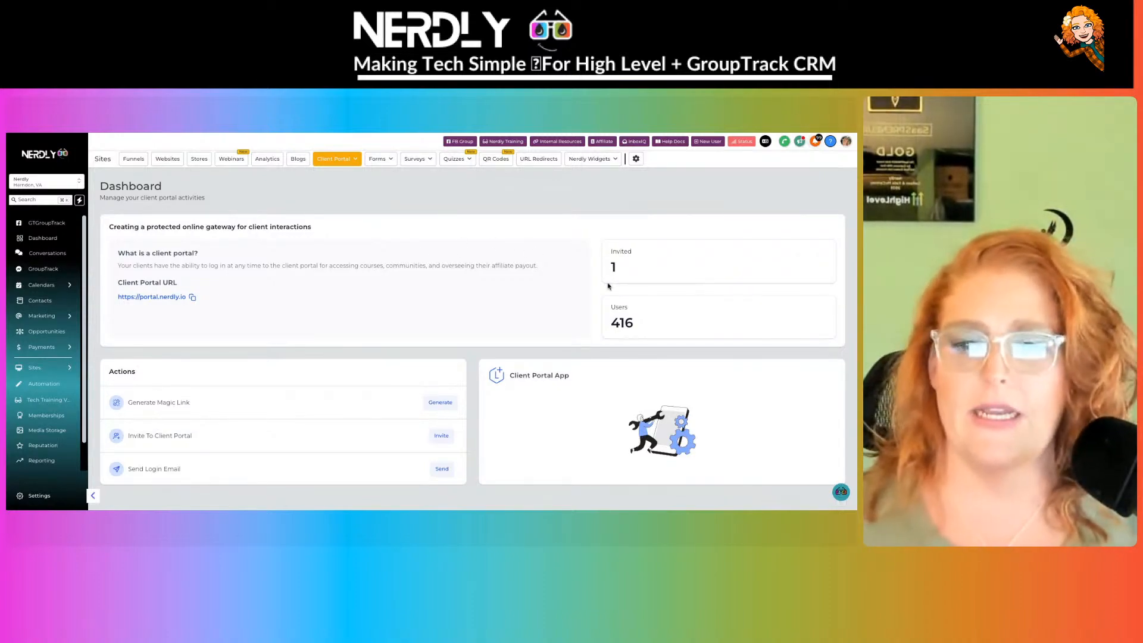
{"action": "left_click", "coordinate": [441, 402]}
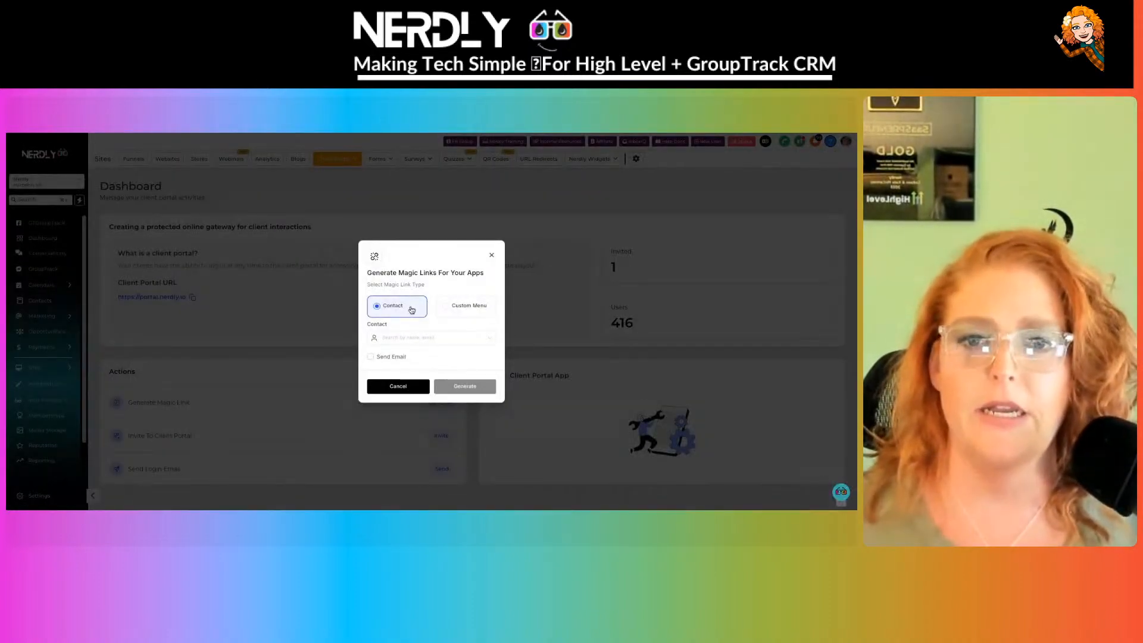
{"action": "left_click", "coordinate": [465, 308]}
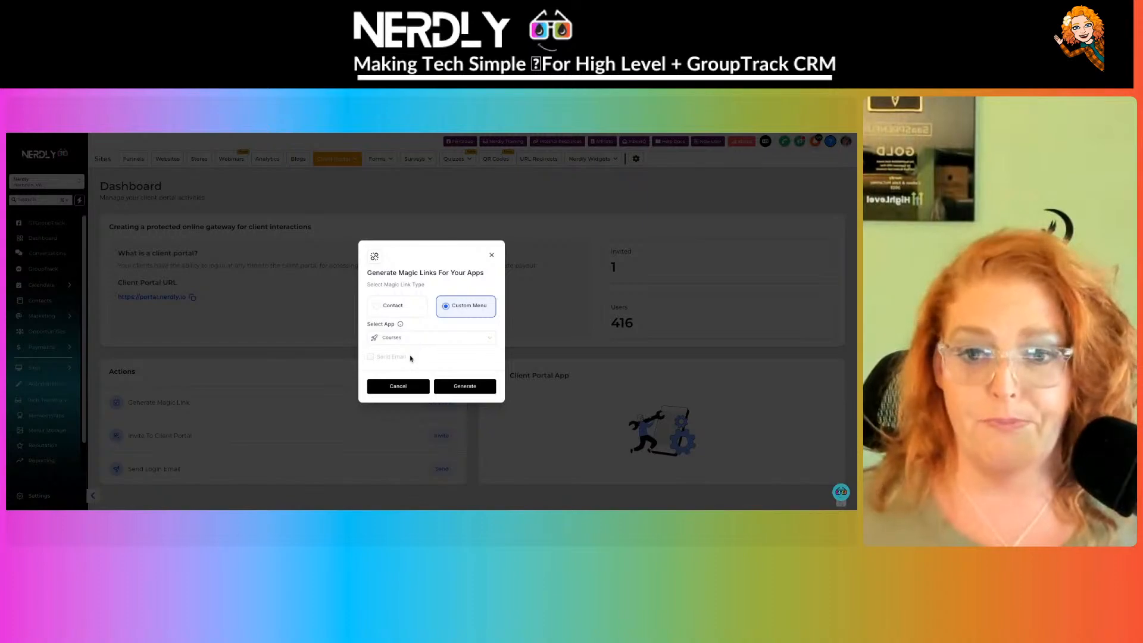
- Switch the magic link type to Contact, browse the contact list, then cancel without generating
{"action": "left_click", "coordinate": [395, 307]}
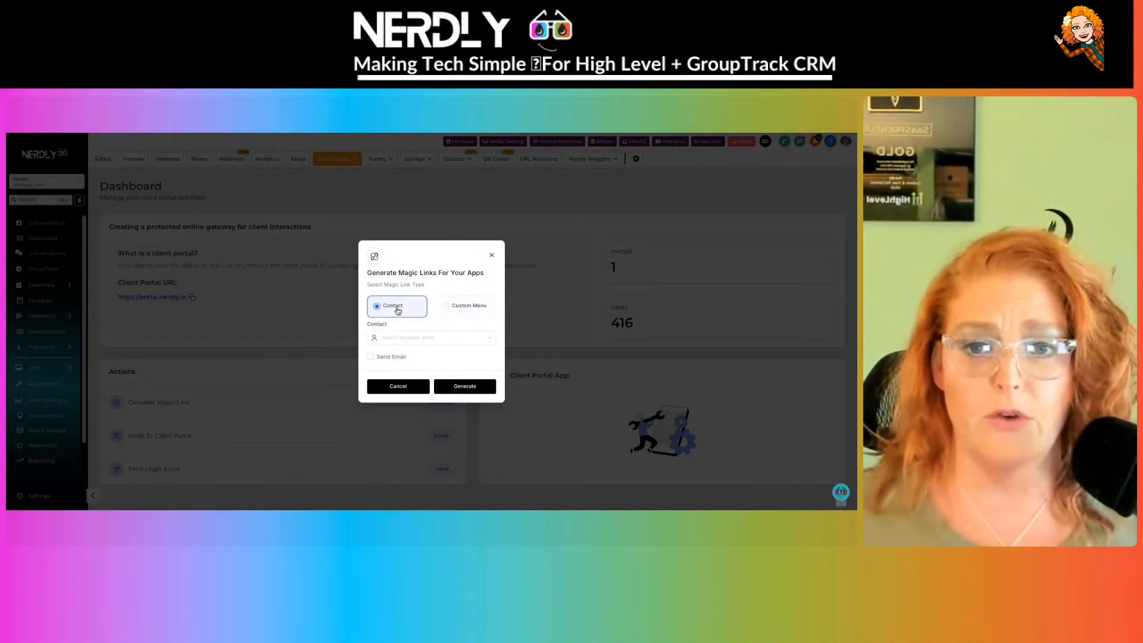
{"action": "left_click", "coordinate": [449, 339]}
{"action": "left_click", "coordinate": [445, 328]}
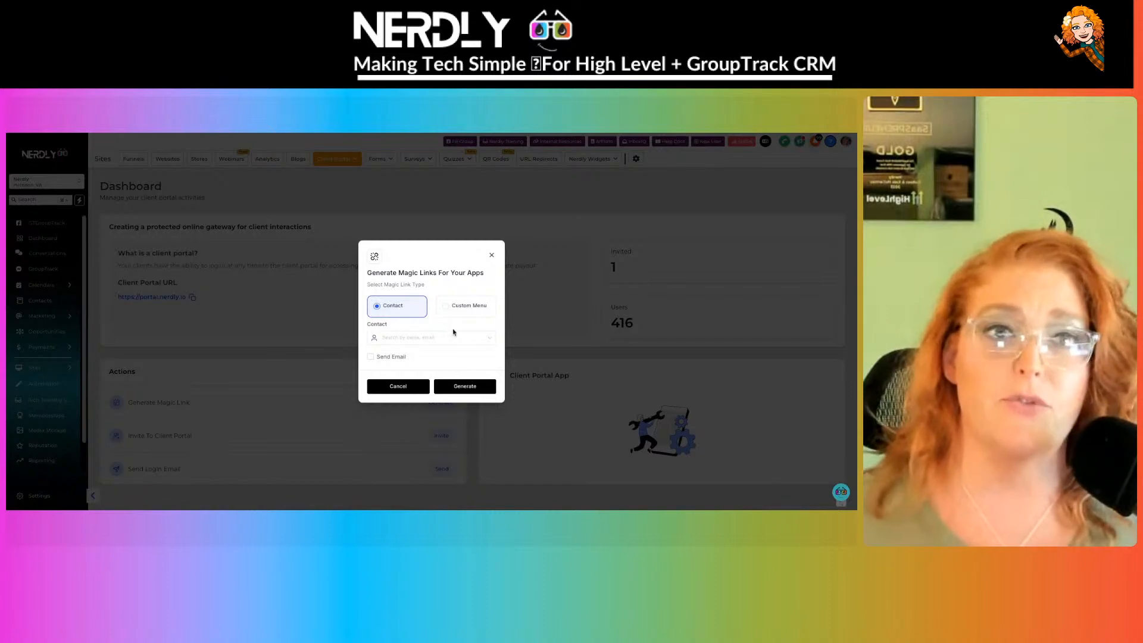
{"action": "left_click", "coordinate": [397, 386]}
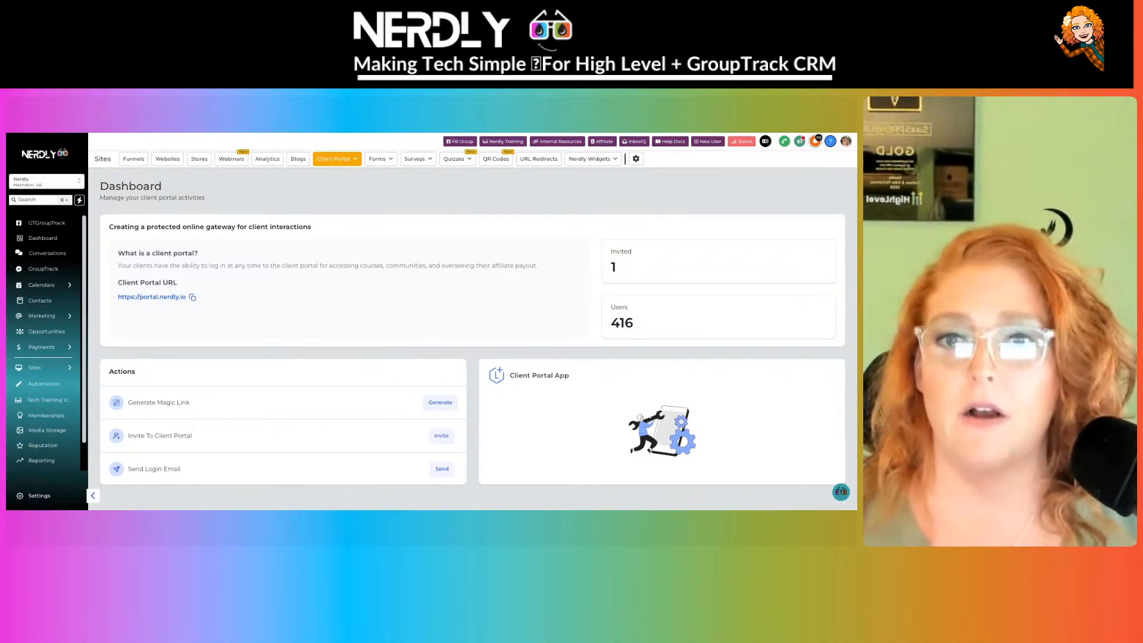
{"action": "left_click", "coordinate": [337, 159]}
- Go to Memberships and open the Courses Products list showing all 44 products
{"action": "left_click", "coordinate": [312, 172]}
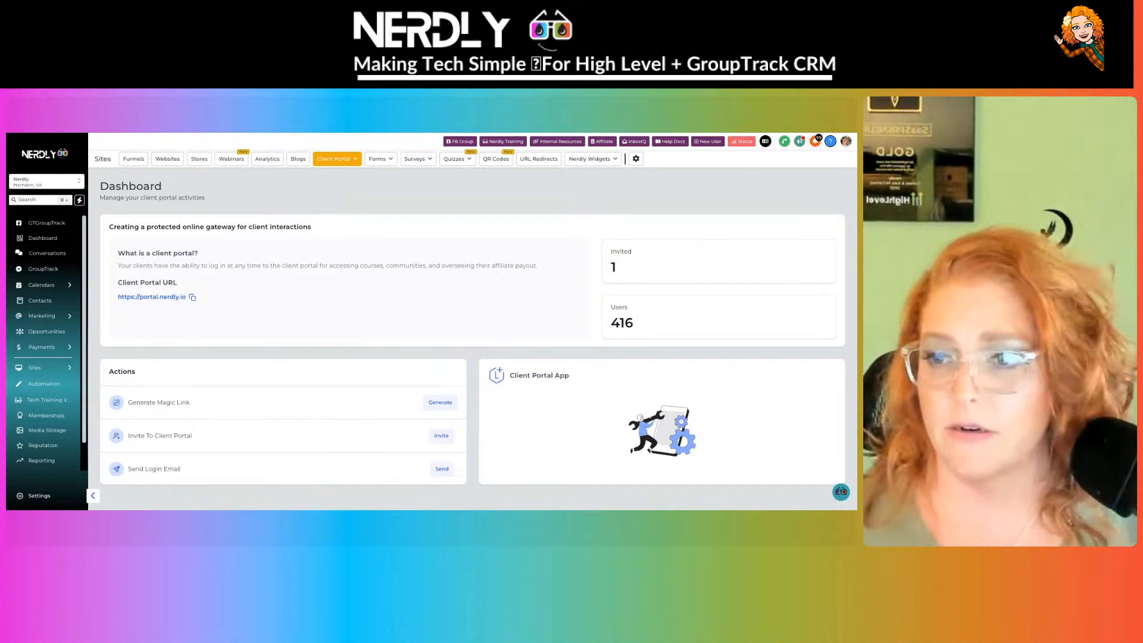
{"action": "mouse_move", "coordinate": [43, 368]}
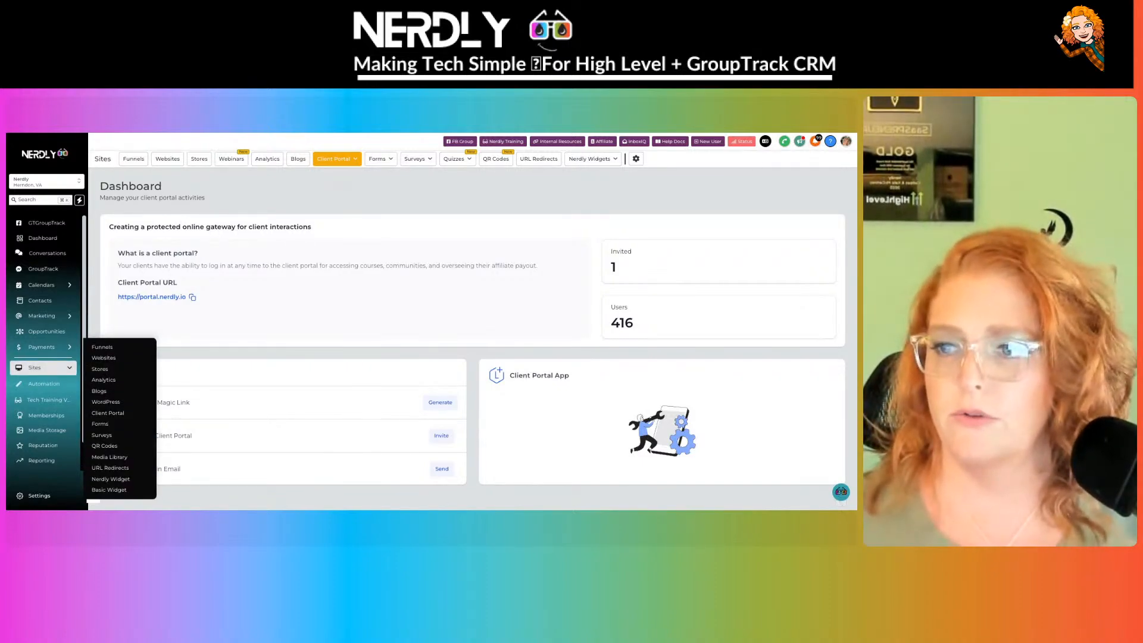
{"action": "left_click", "coordinate": [46, 415]}
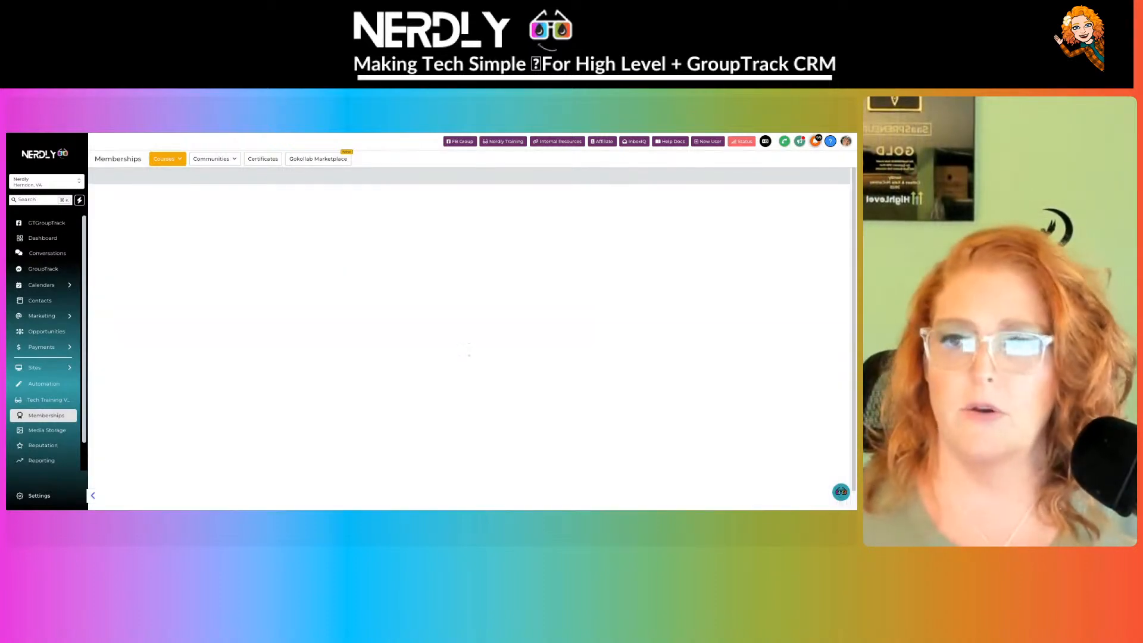
{"action": "left_click", "coordinate": [178, 158]}
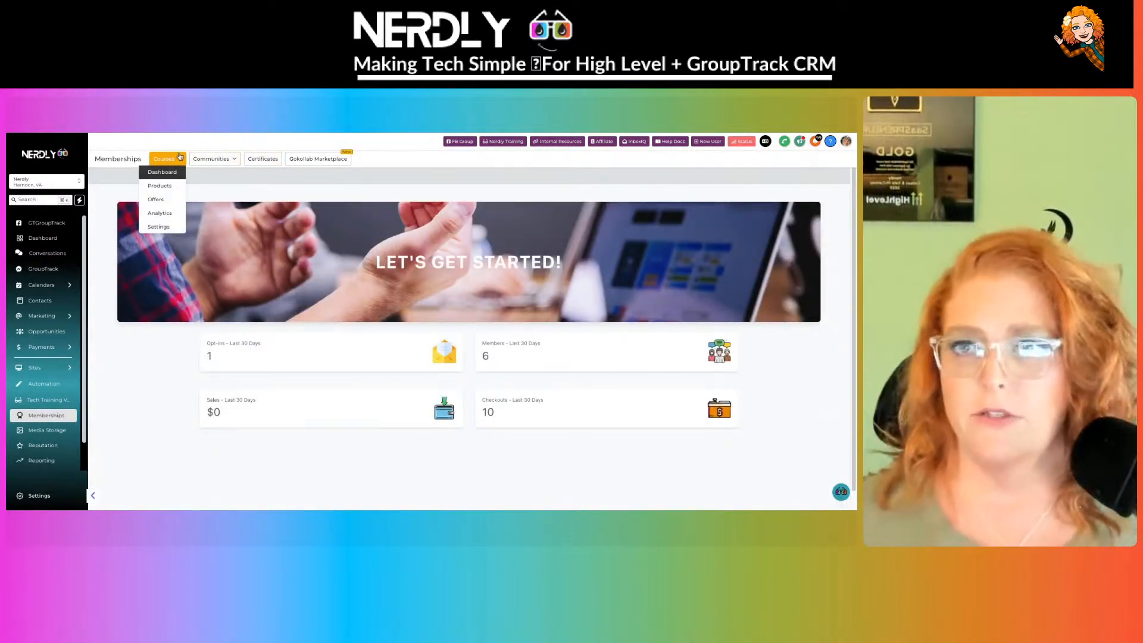
{"action": "left_click", "coordinate": [180, 186]}
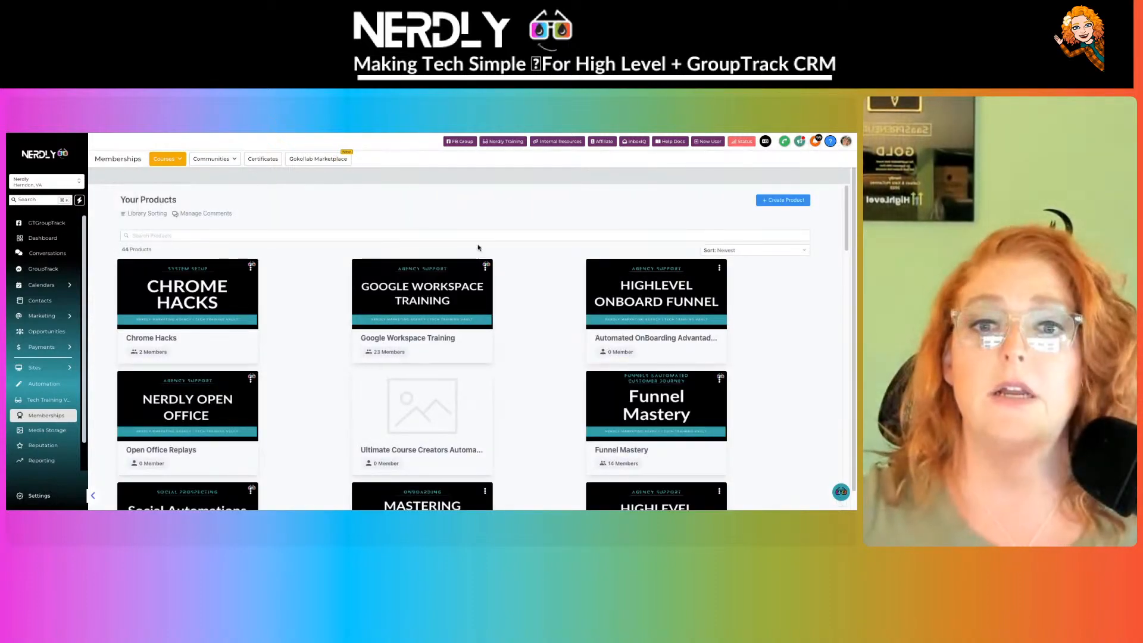
{"action": "mouse_move", "coordinate": [179, 169]}
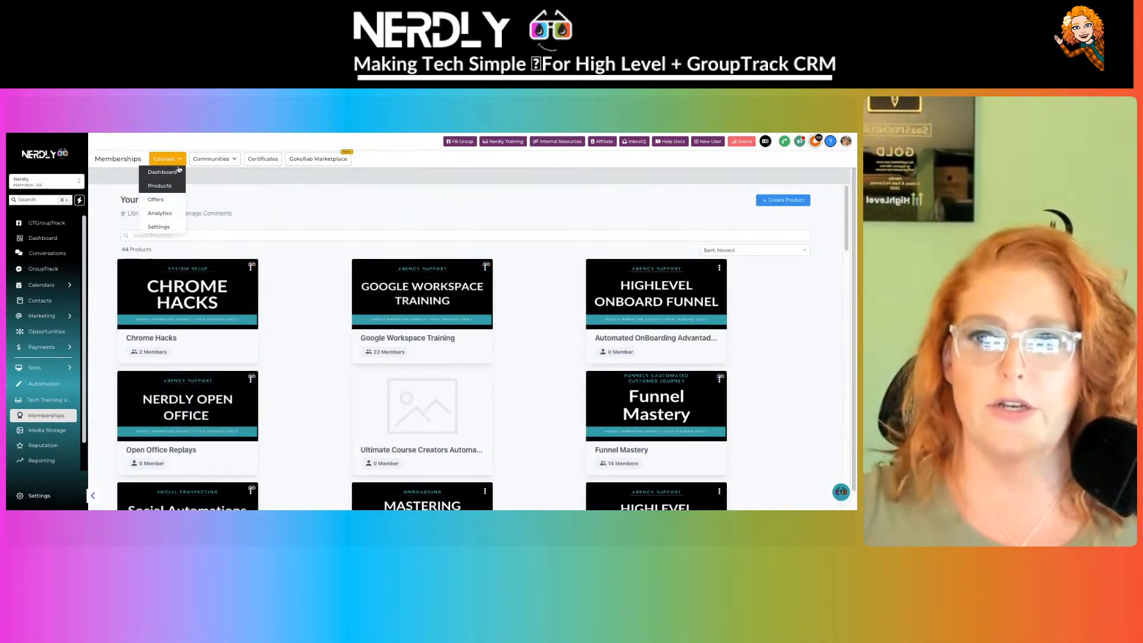
{"action": "left_click", "coordinate": [169, 202]}
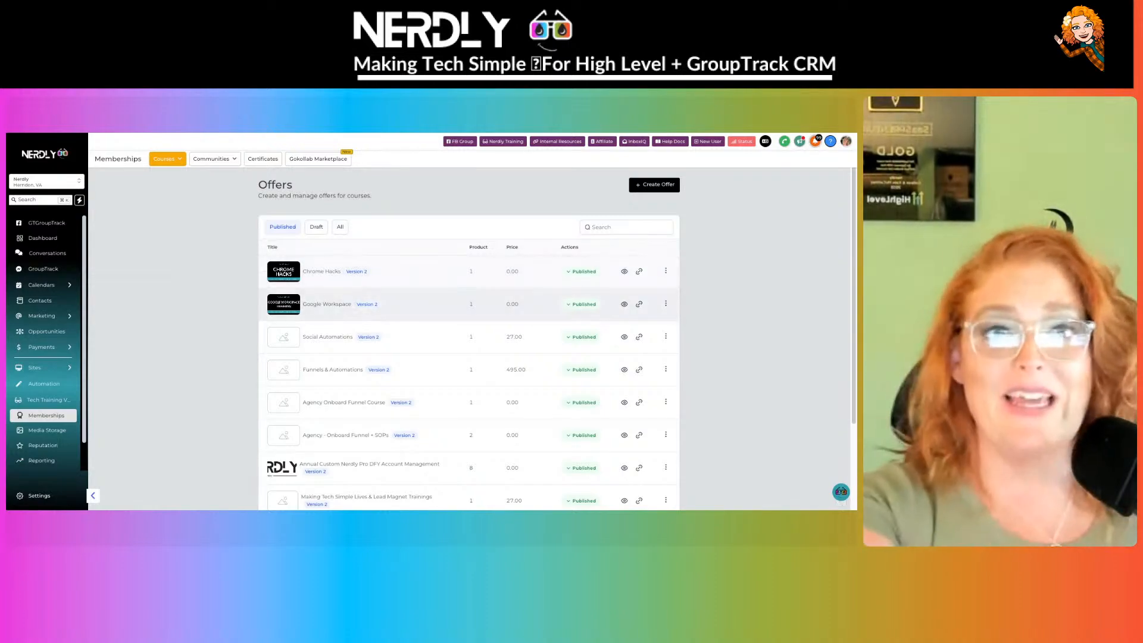
- Edit the Chrome Hacks offer and review its Upsell tab's one-click and in-app upsells
{"action": "left_click", "coordinate": [665, 271]}
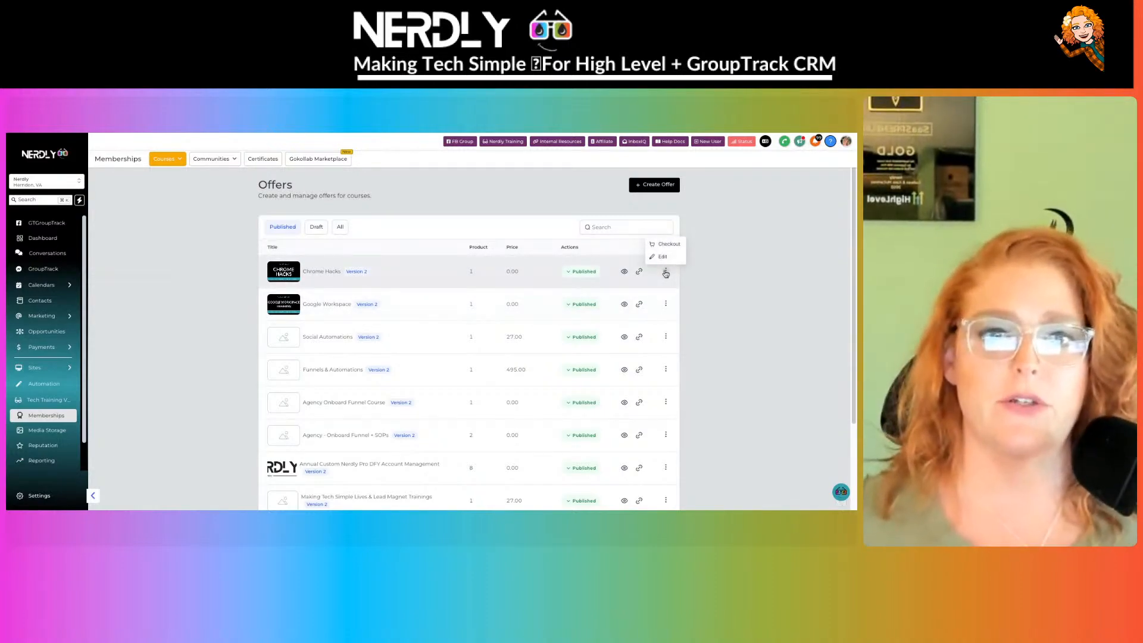
{"action": "left_click", "coordinate": [675, 256]}
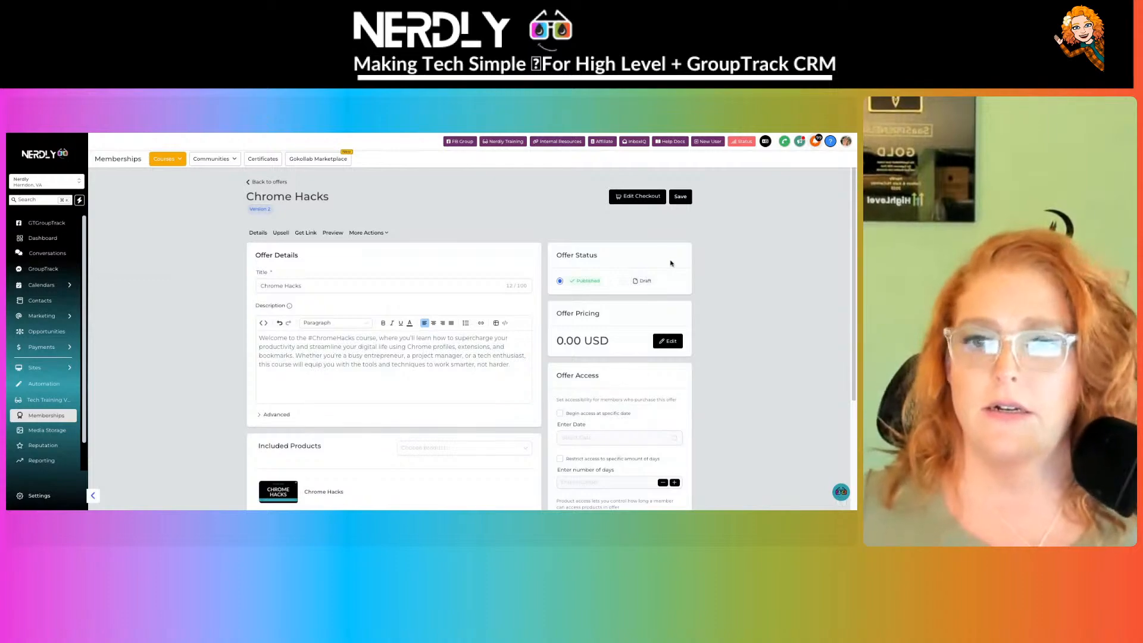
{"action": "left_click", "coordinate": [279, 236]}
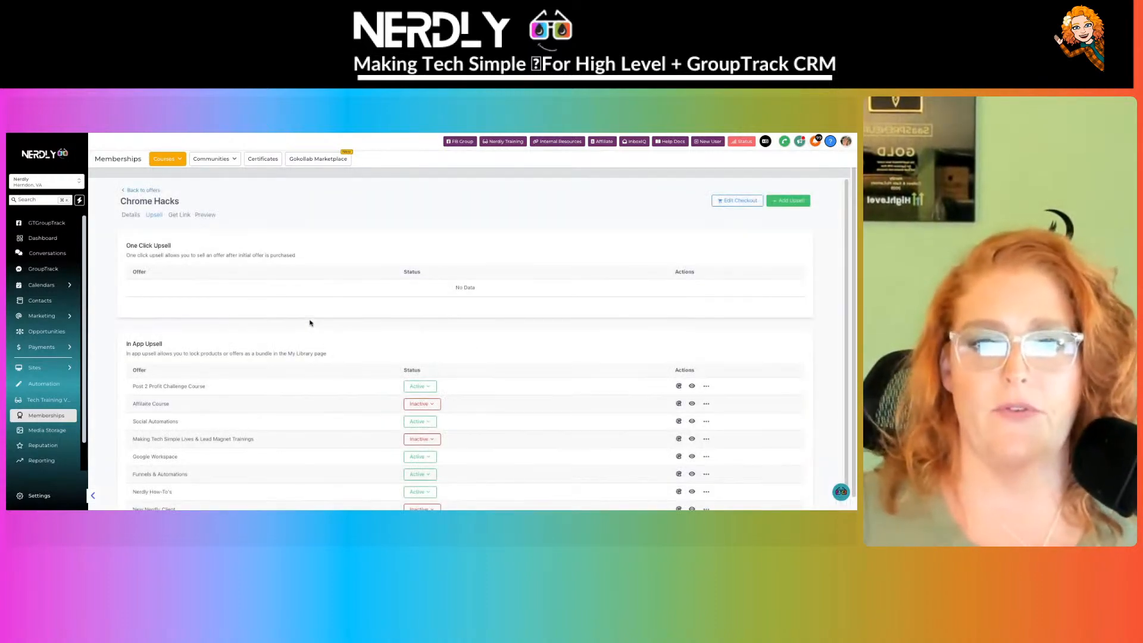
{"action": "scroll", "coordinate": [409, 319], "scroll_direction": "down", "scroll_amount": 1}
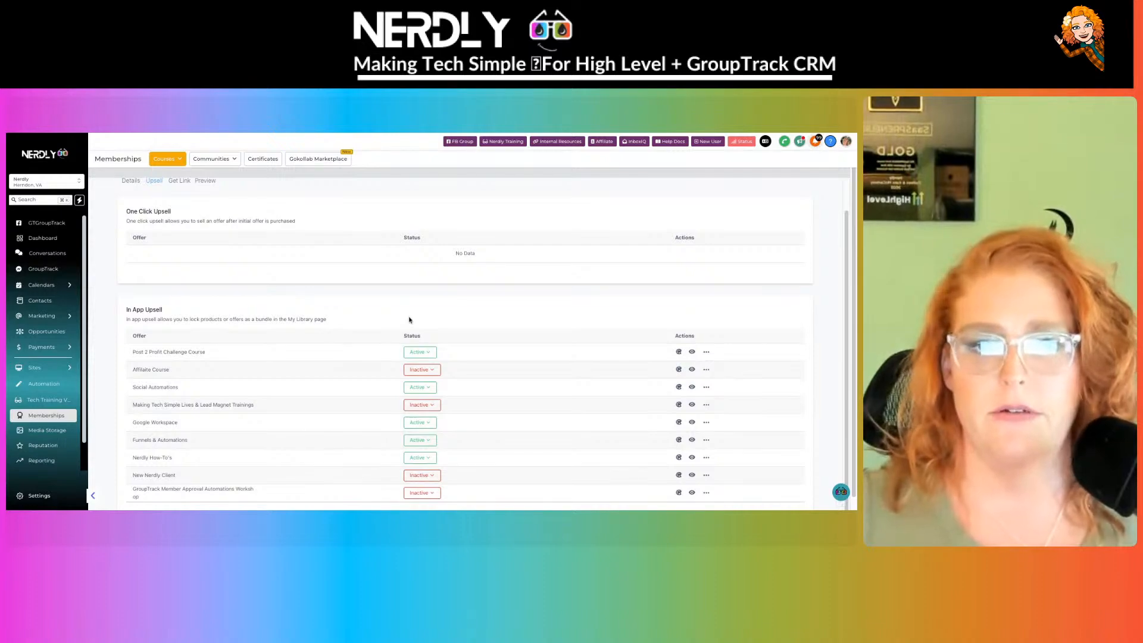
{"action": "scroll", "coordinate": [409, 320], "scroll_direction": "down", "scroll_amount": 1}
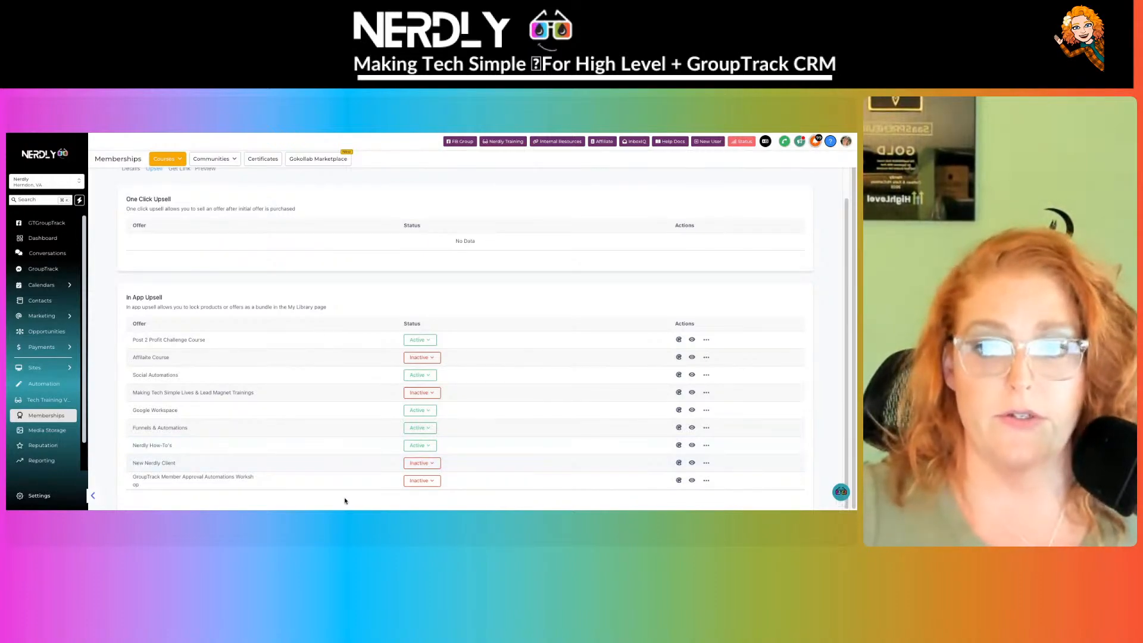
{"action": "scroll", "coordinate": [339, 356], "scroll_direction": "up", "scroll_amount": 1}
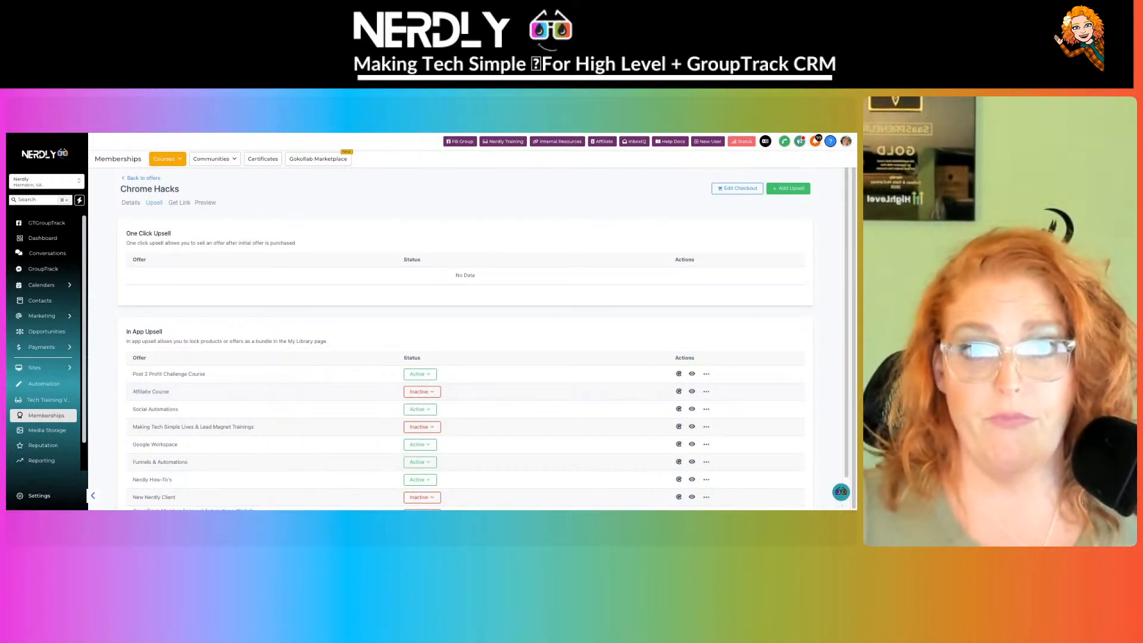
- Return to the Offers list and scroll through published offers like Chrome Hacks and Social Automations
{"action": "left_click", "coordinate": [141, 178]}
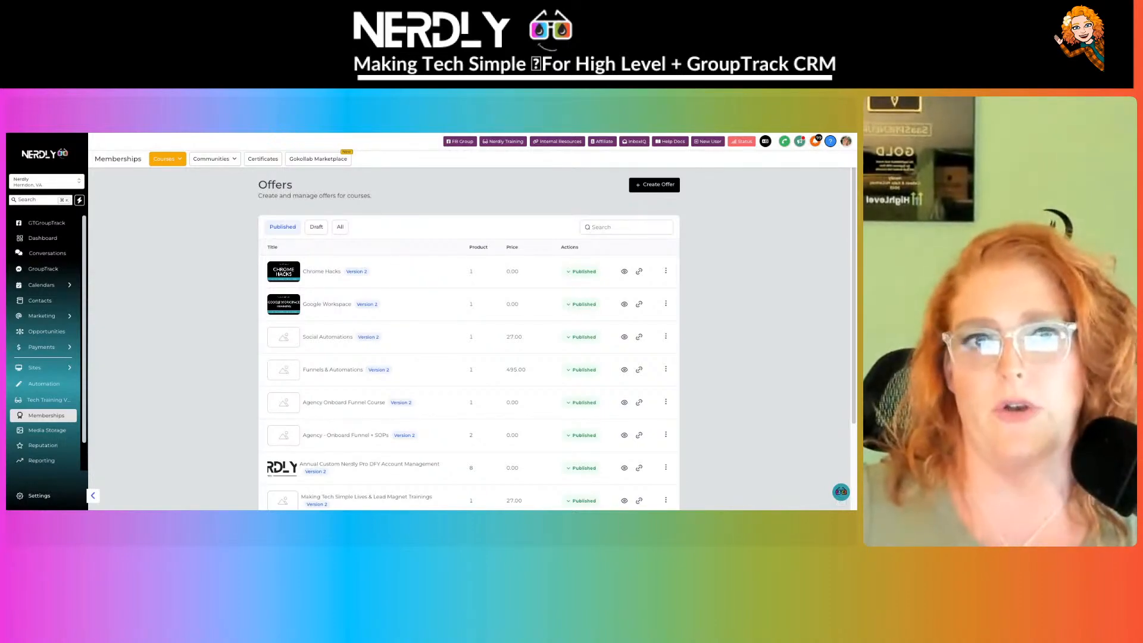
{"action": "scroll", "coordinate": [421, 341], "scroll_direction": "down", "scroll_amount": 3}
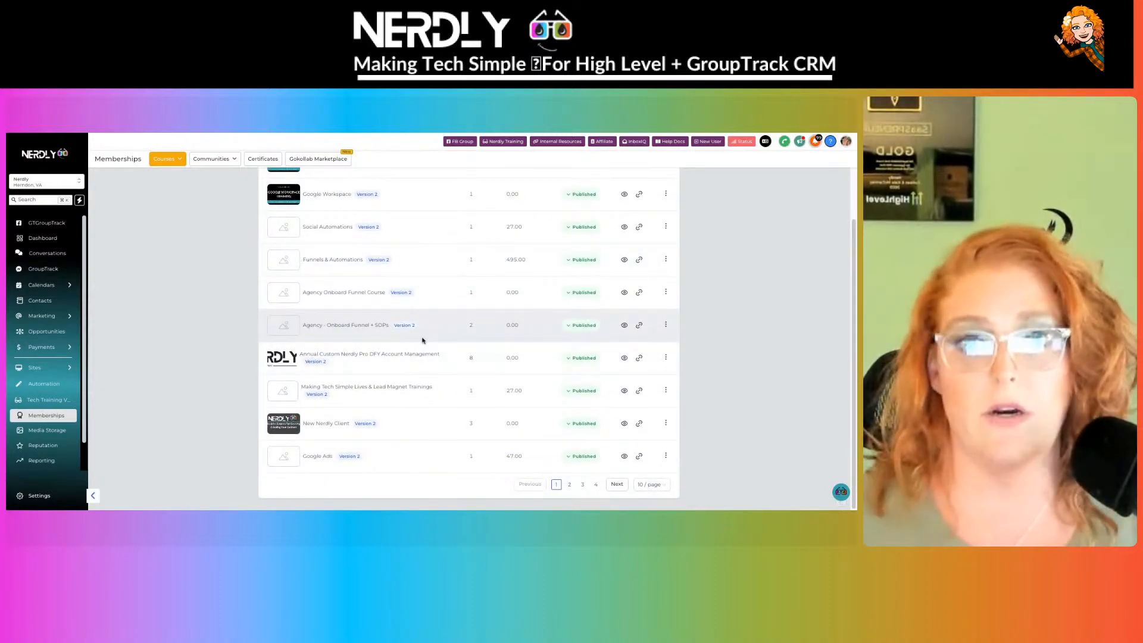
{"action": "scroll", "coordinate": [428, 333], "scroll_direction": "up", "scroll_amount": 3}
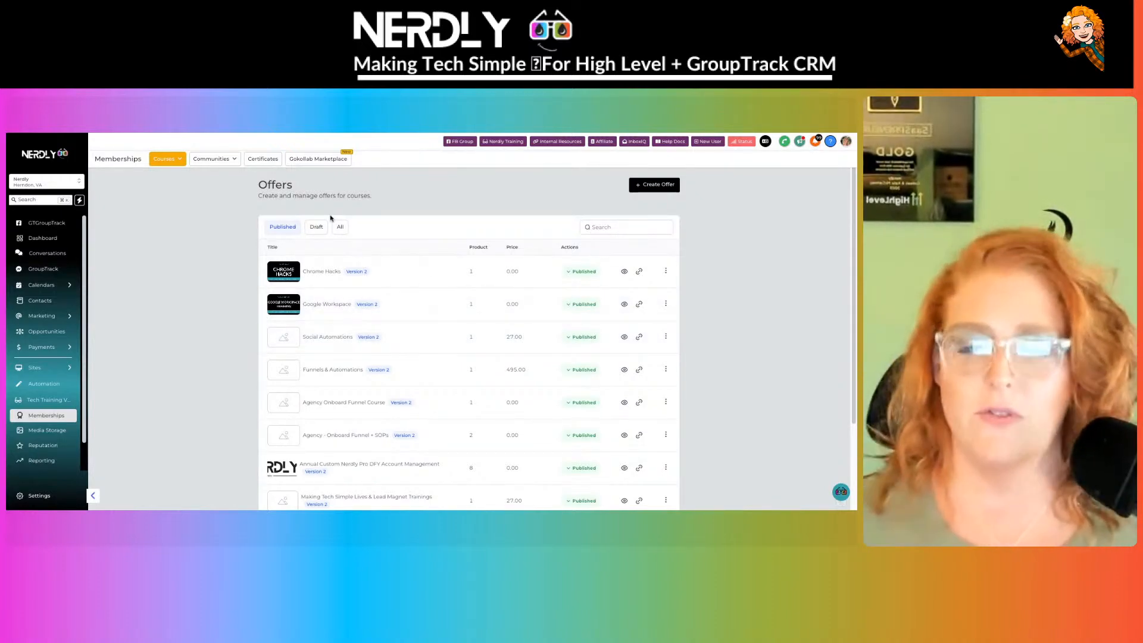
{"action": "left_click", "coordinate": [293, 228]}
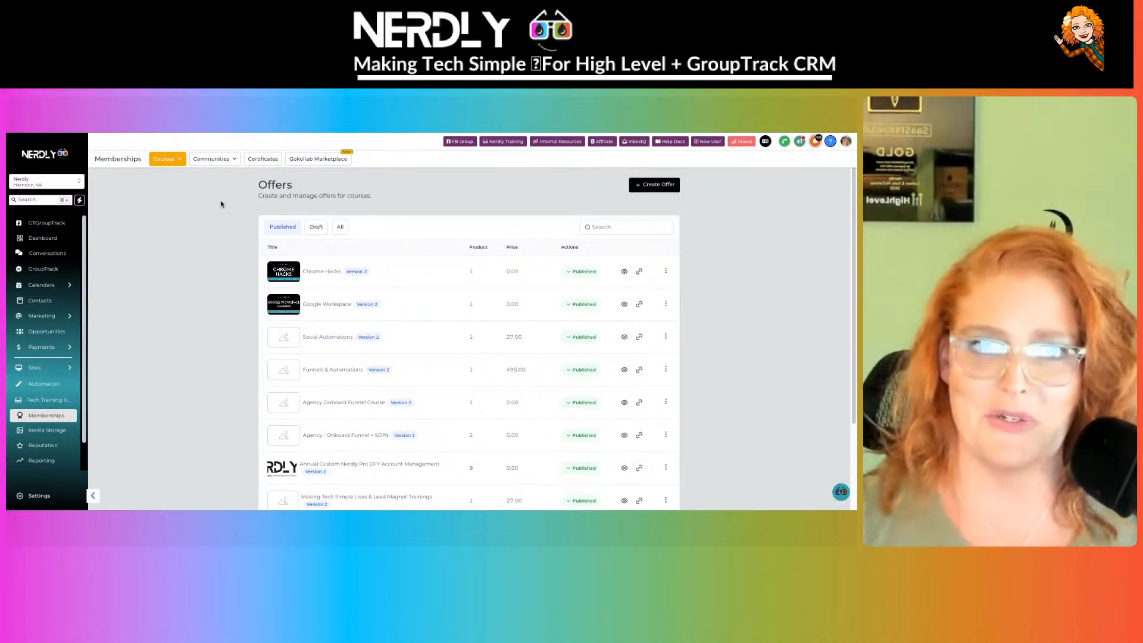
{"action": "left_click", "coordinate": [215, 158]}
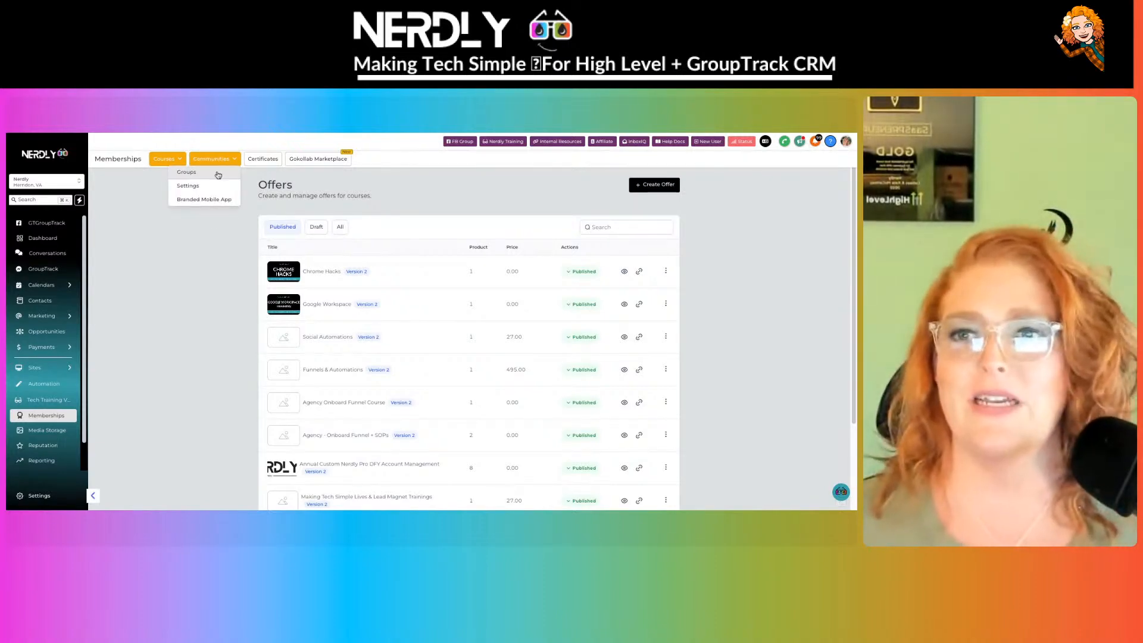
- View the Communities Domain Settings, then go to the Community Groups list
{"action": "left_click", "coordinate": [218, 186]}
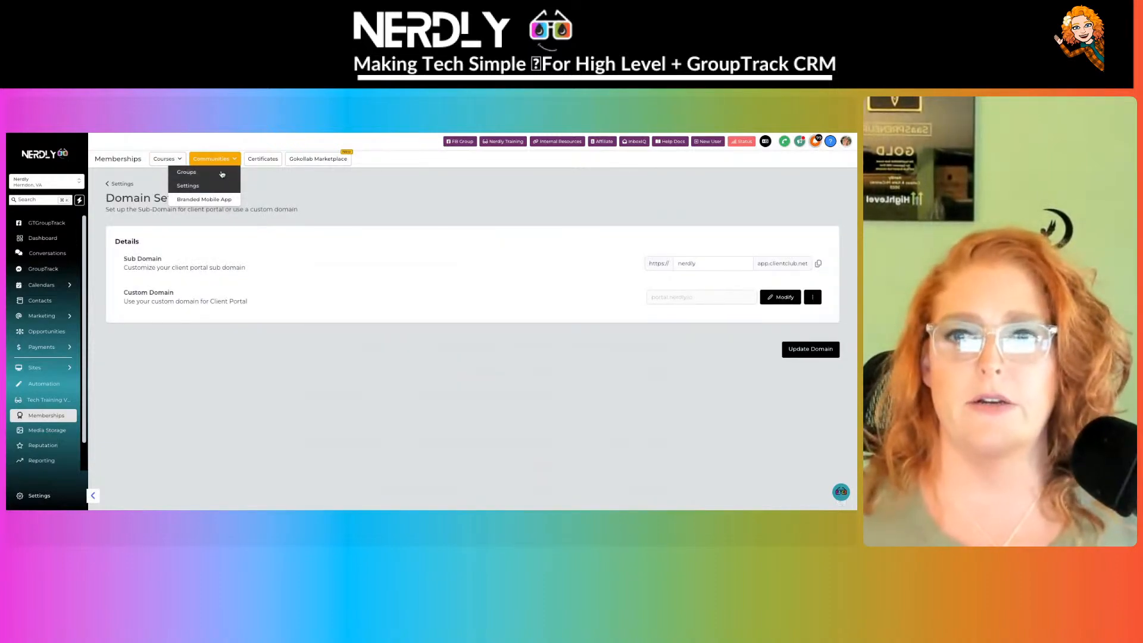
{"action": "left_click", "coordinate": [189, 172]}
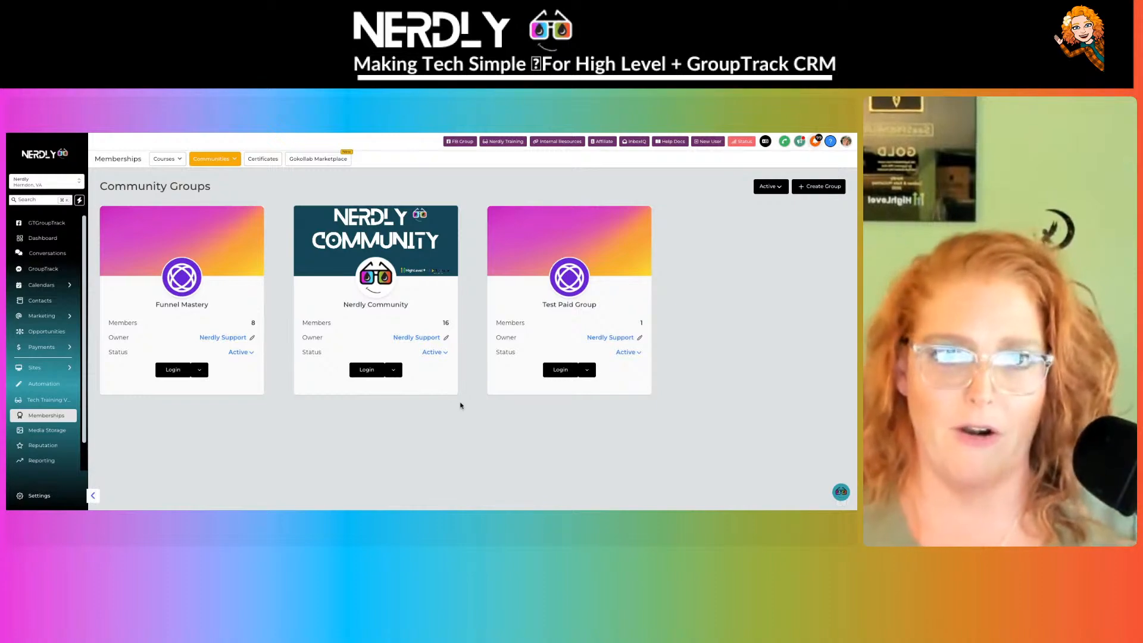
- Start a new community group named Live Build and check its auto-generated URL slug
{"action": "left_click", "coordinate": [822, 187]}
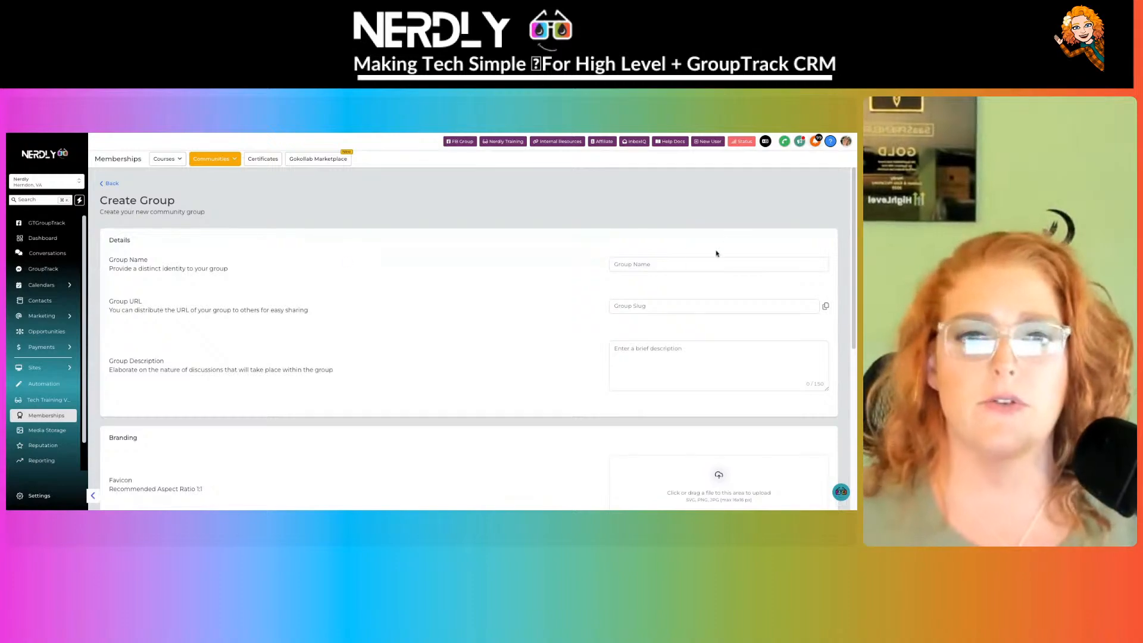
{"action": "left_click", "coordinate": [674, 264]}
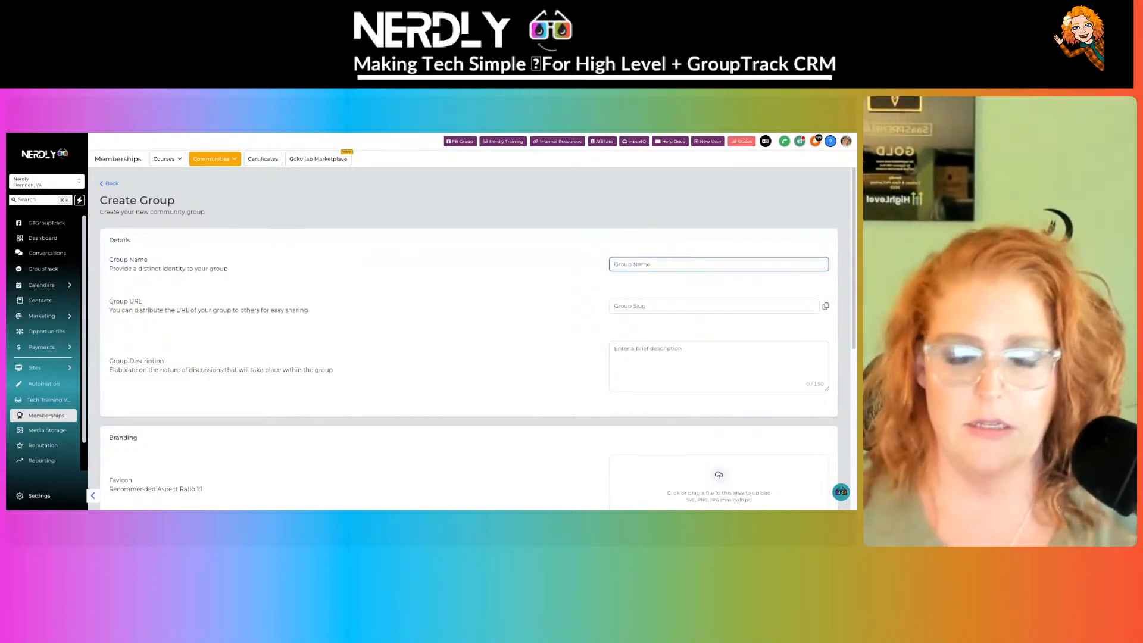
{"action": "type", "text": "Bui"}
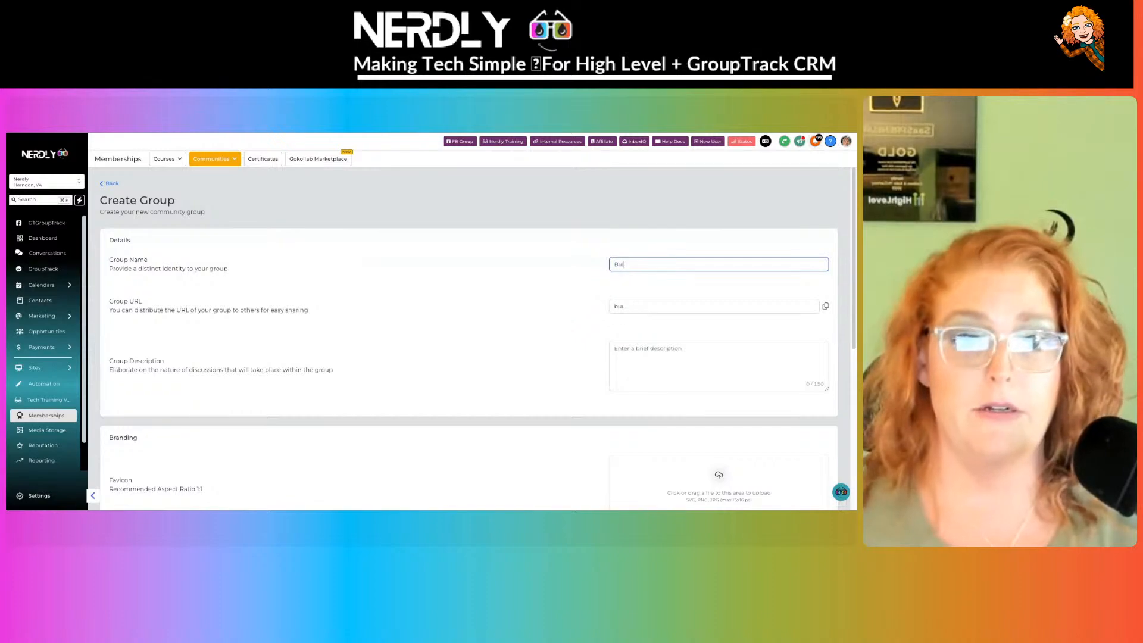
{"action": "key", "text": "ctrl+a"}
{"action": "key", "text": "BackSpace"}
{"action": "type", "text": "Group Bu"}
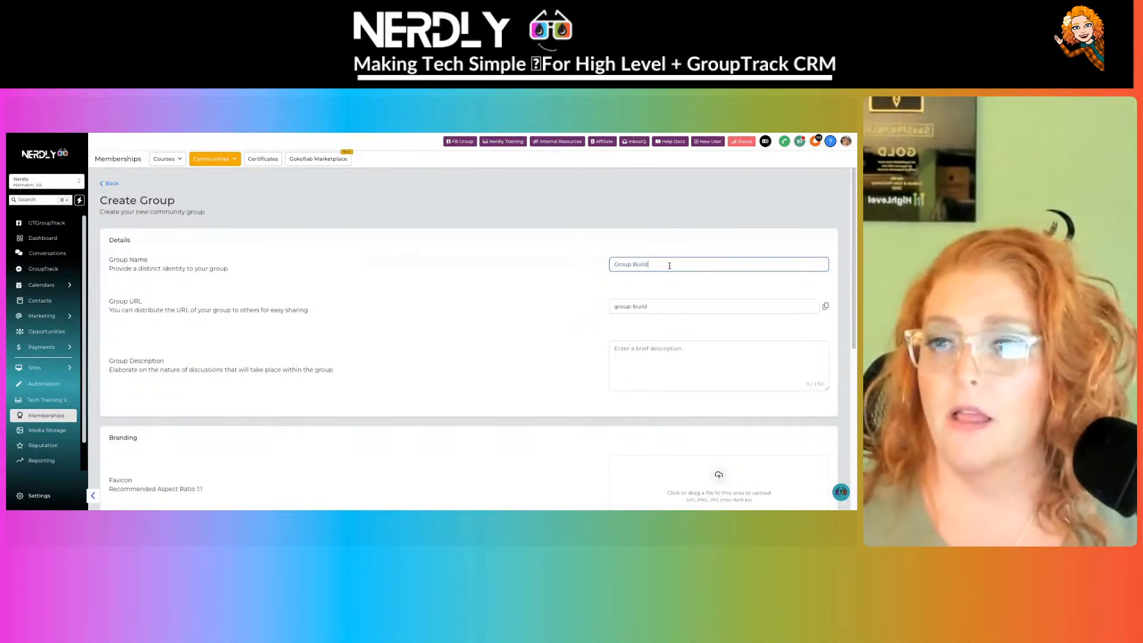
{"action": "left_click", "coordinate": [614, 264]}
{"action": "double_click", "coordinate": [615, 265]}
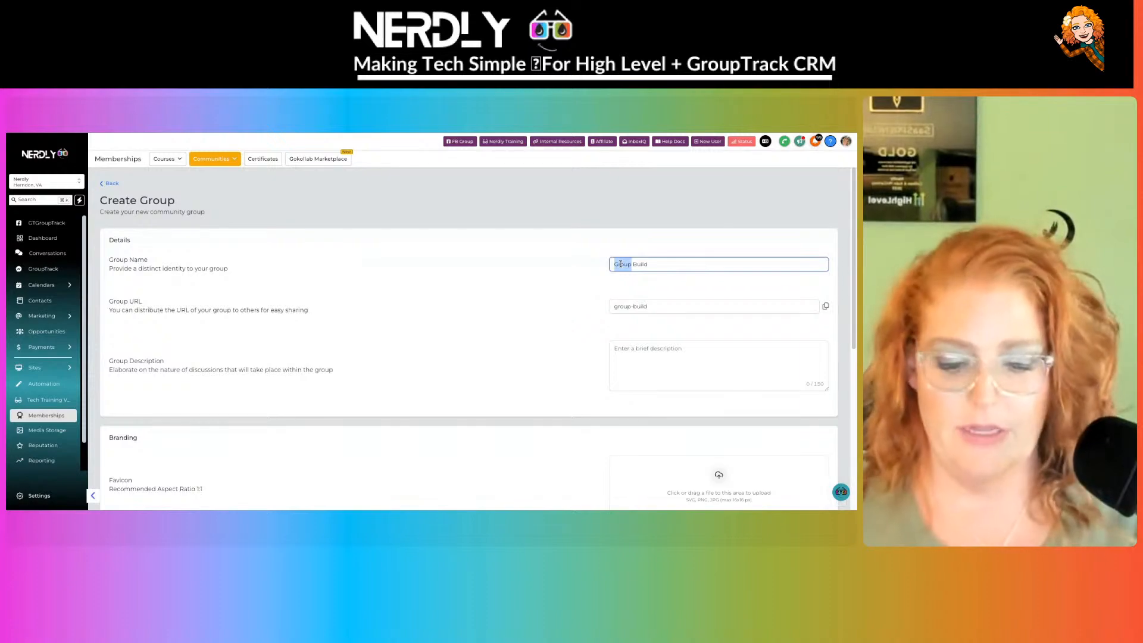
{"action": "type", "text": "Live"}
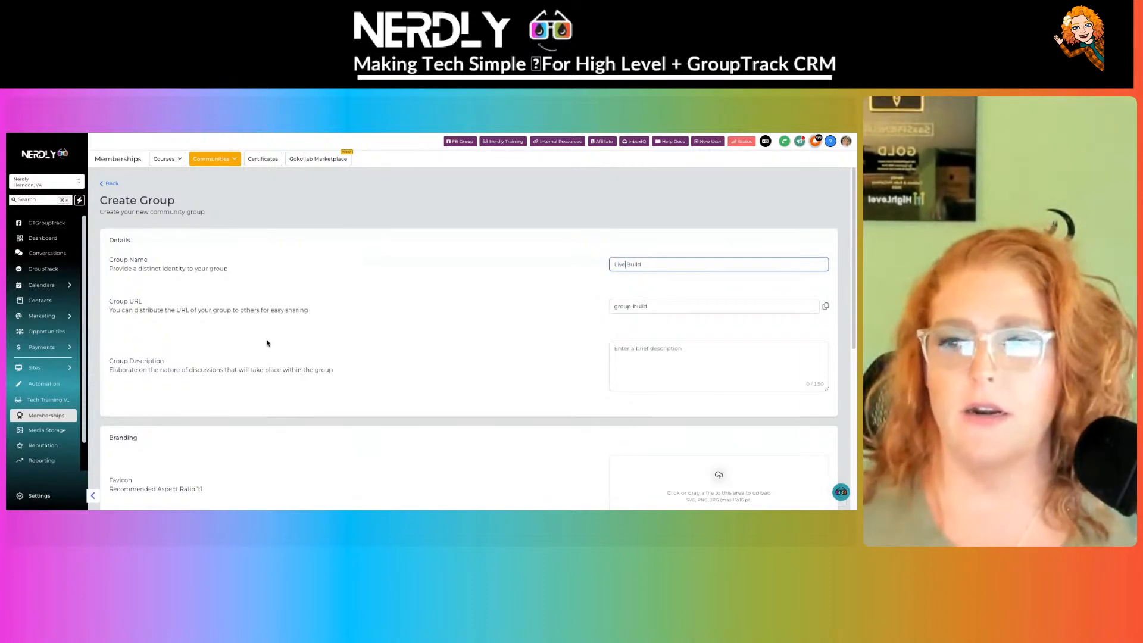
{"action": "scroll", "coordinate": [470, 357], "scroll_direction": "down", "scroll_amount": 1}
{"action": "left_click", "coordinate": [679, 302]}
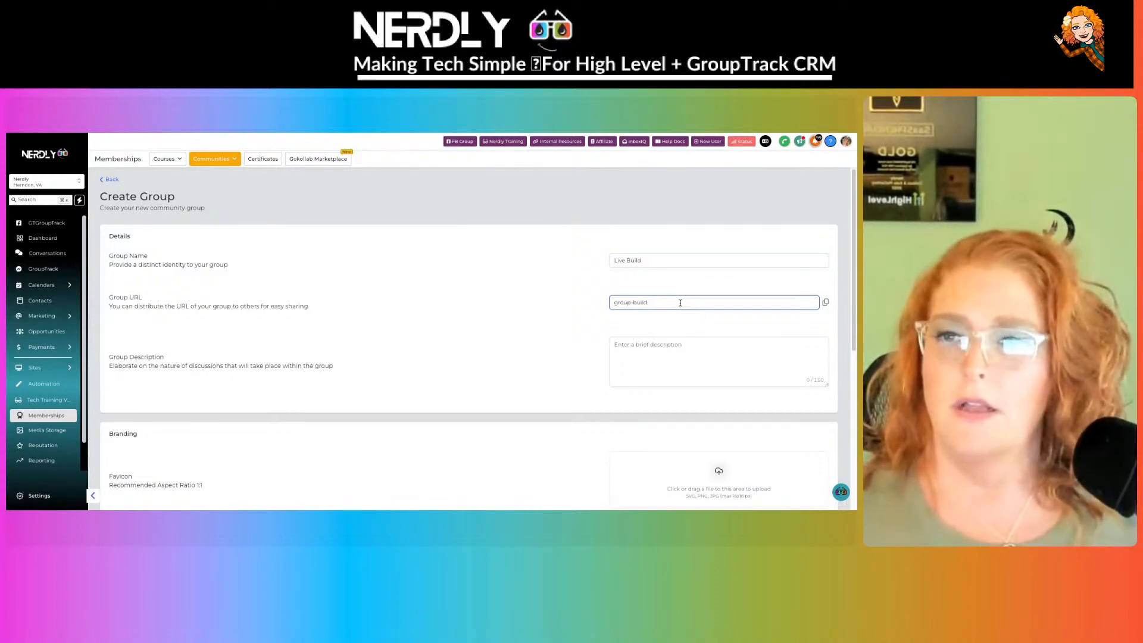
- Enter the description 'Here is a description of our awesome community', fixing the 'aweesome' typo
{"action": "left_click", "coordinate": [653, 346]}
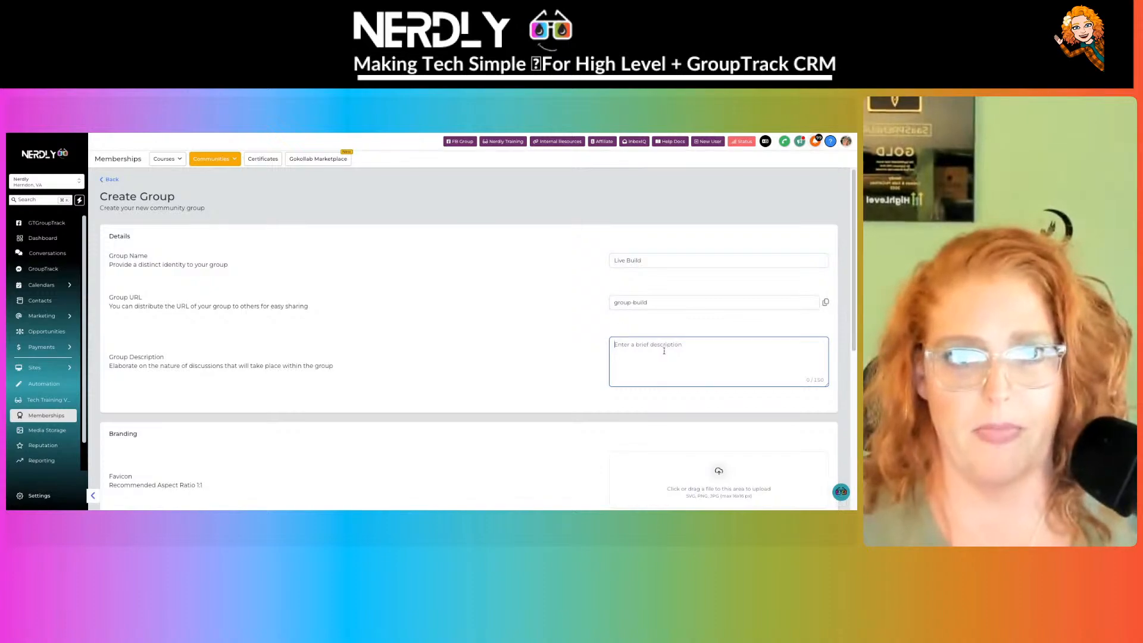
{"action": "scroll", "coordinate": [664, 350], "scroll_direction": "down", "scroll_amount": 1}
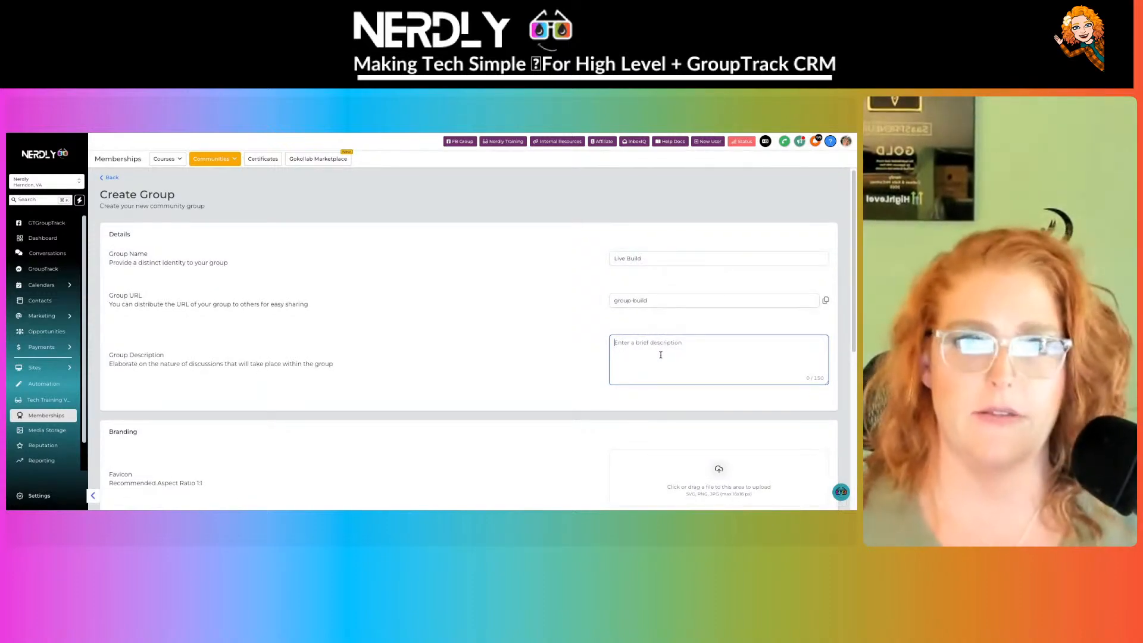
{"action": "scroll", "coordinate": [661, 355], "scroll_direction": "down", "scroll_amount": 1}
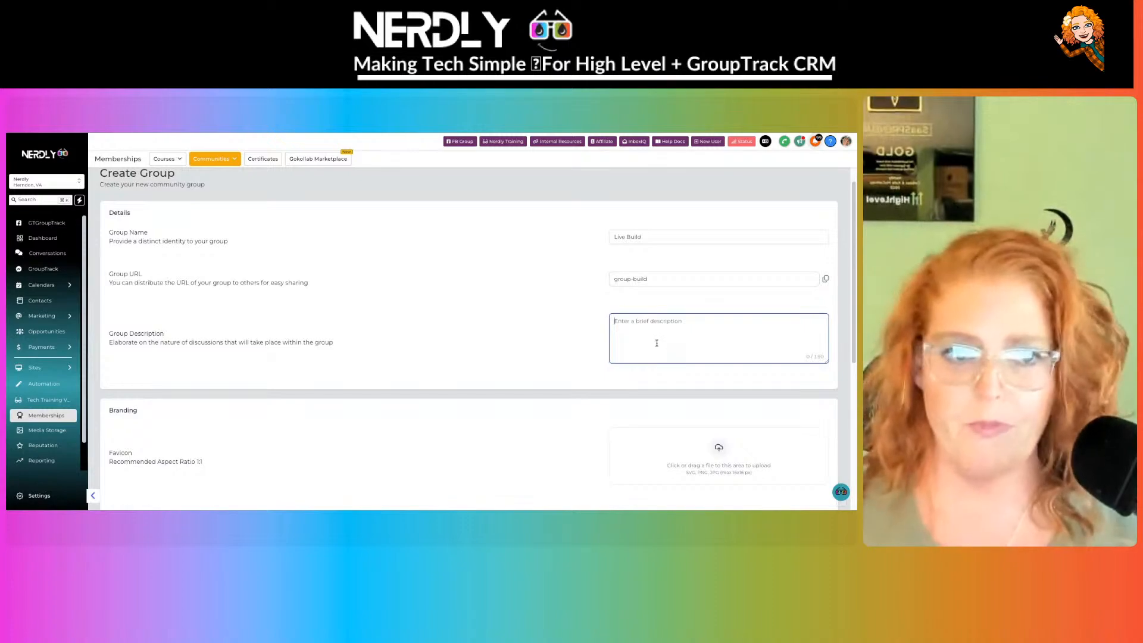
{"action": "left_click", "coordinate": [656, 343]}
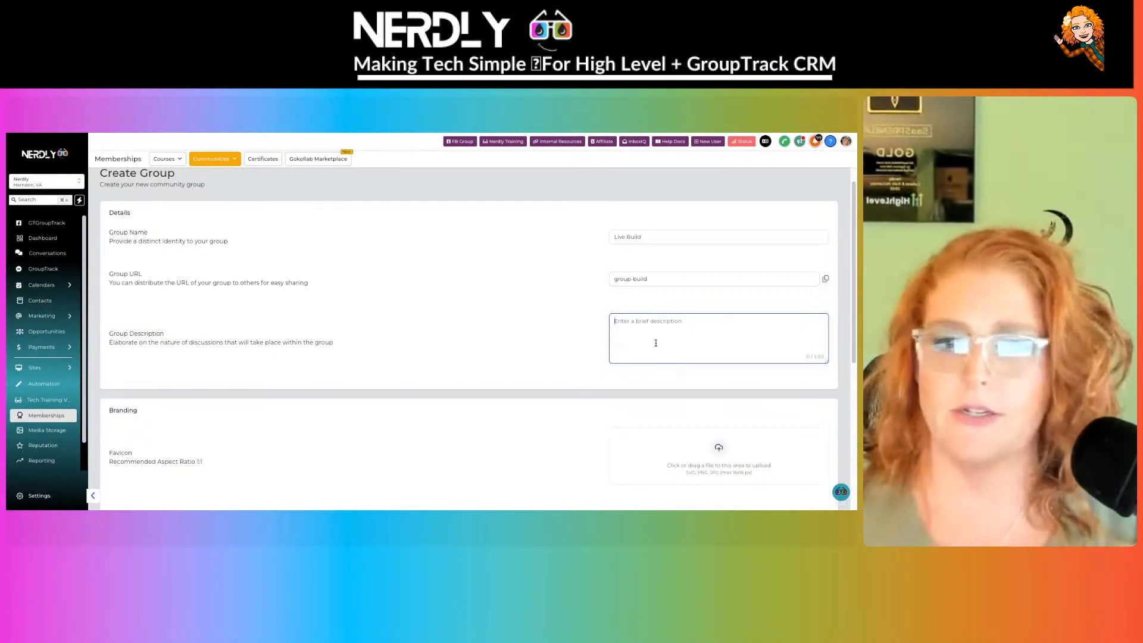
{"action": "type", "text": "Here is a de"}
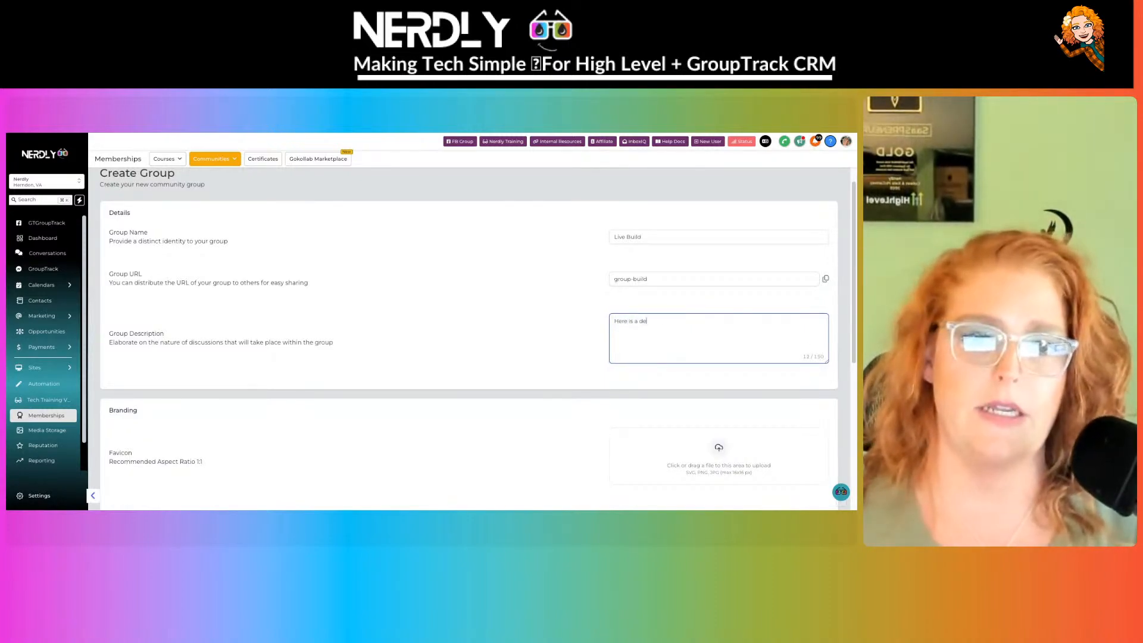
{"action": "type", "text": "scription of our aw"}
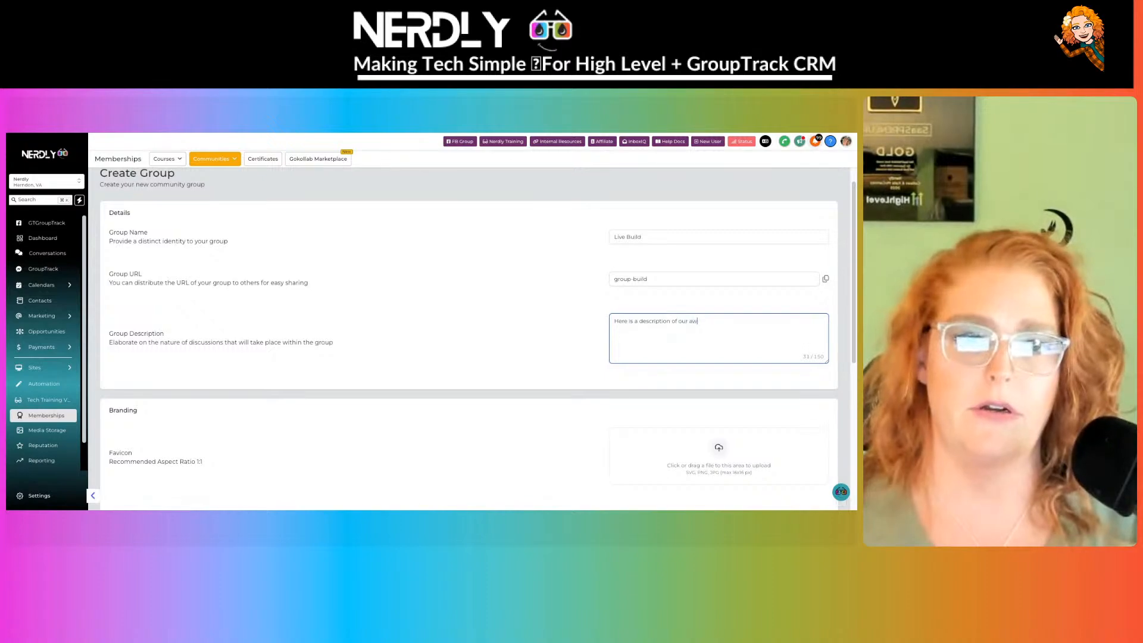
{"action": "type", "text": "eesome community!"}
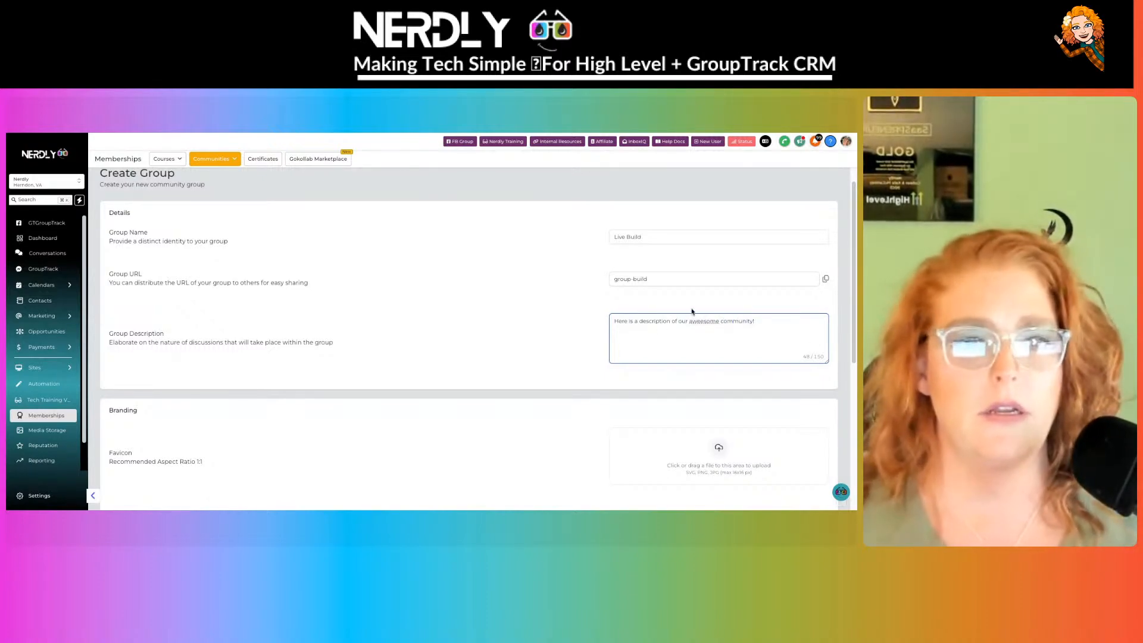
{"action": "double_click", "coordinate": [700, 321]}
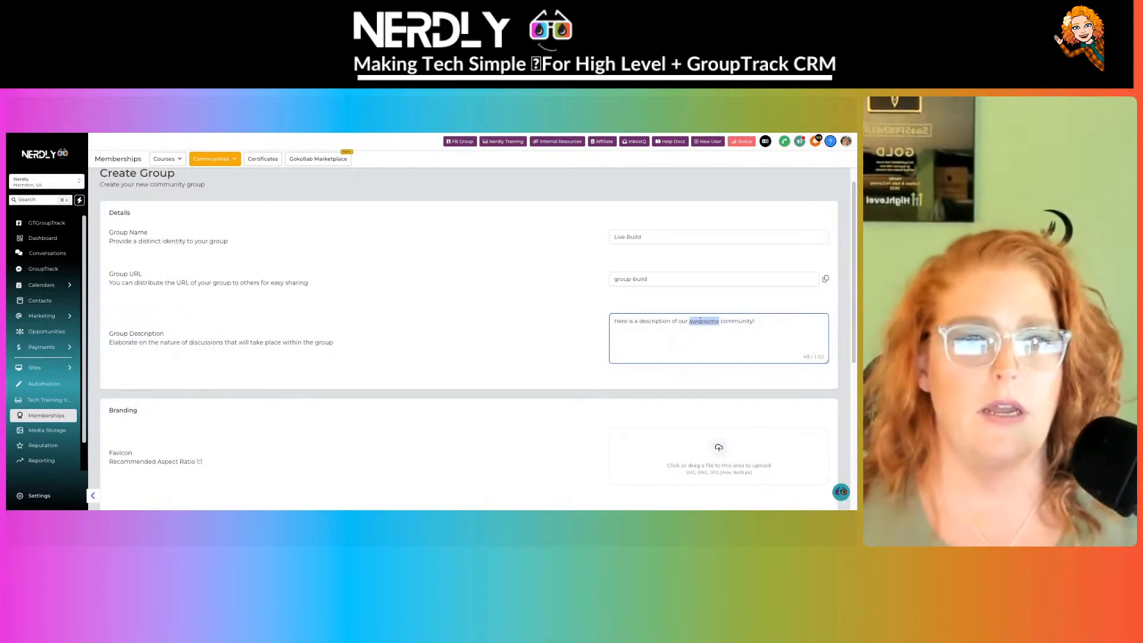
{"action": "type", "text": "awesome"}
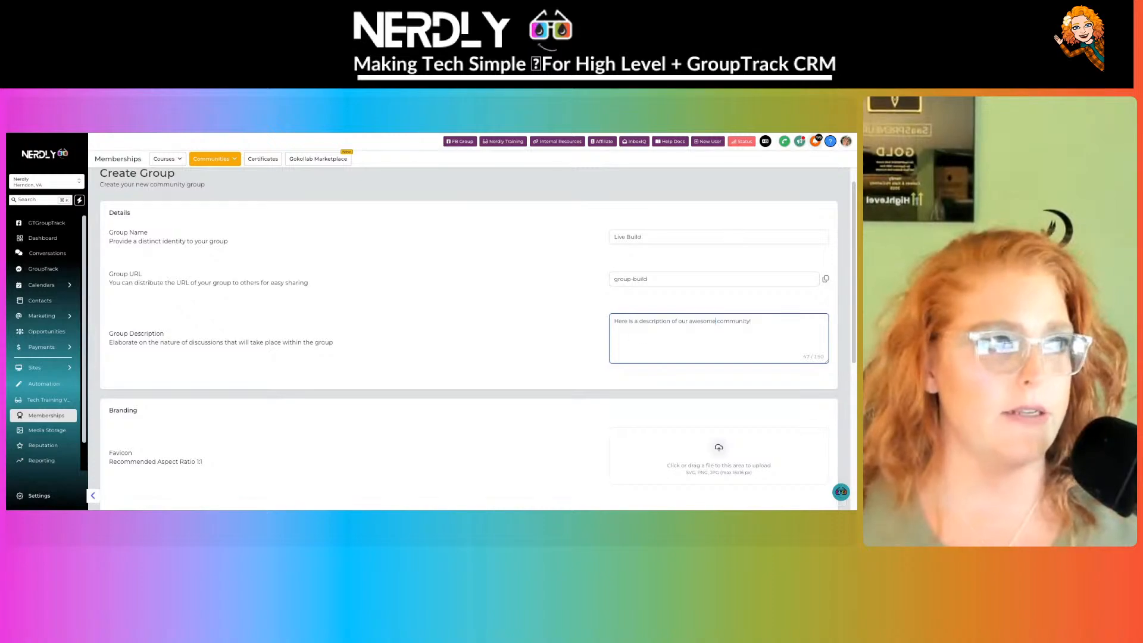
- Scroll down to review the empty Favicon, Cover Image and Logo upload areas
{"action": "scroll", "coordinate": [493, 299], "scroll_direction": "down", "scroll_amount": 3}
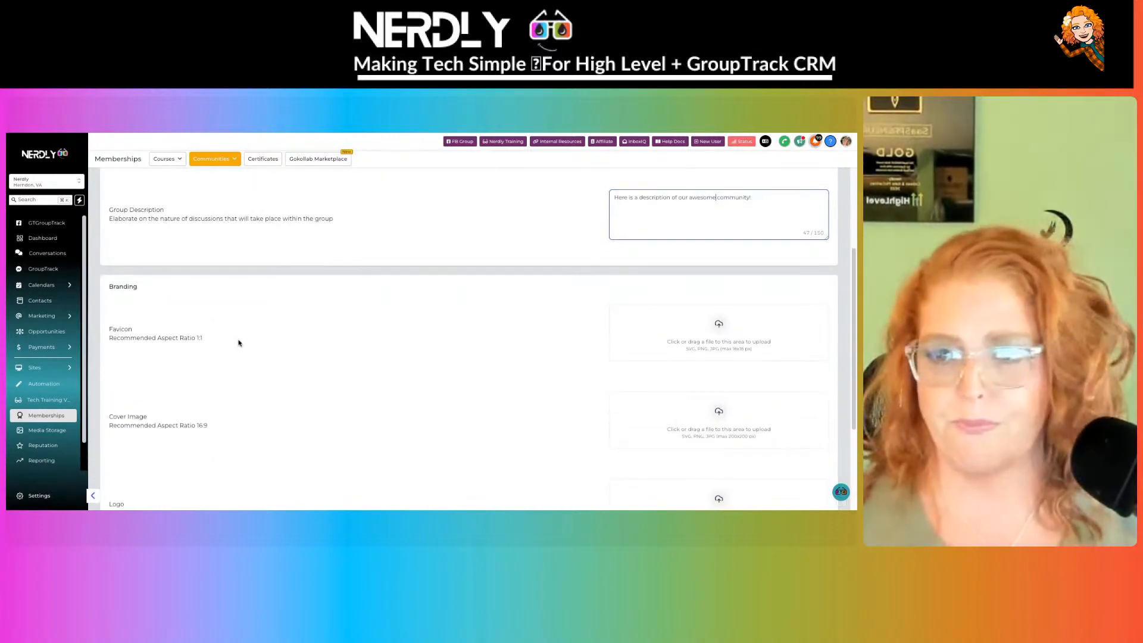
{"action": "scroll", "coordinate": [268, 343], "scroll_direction": "down", "scroll_amount": 1}
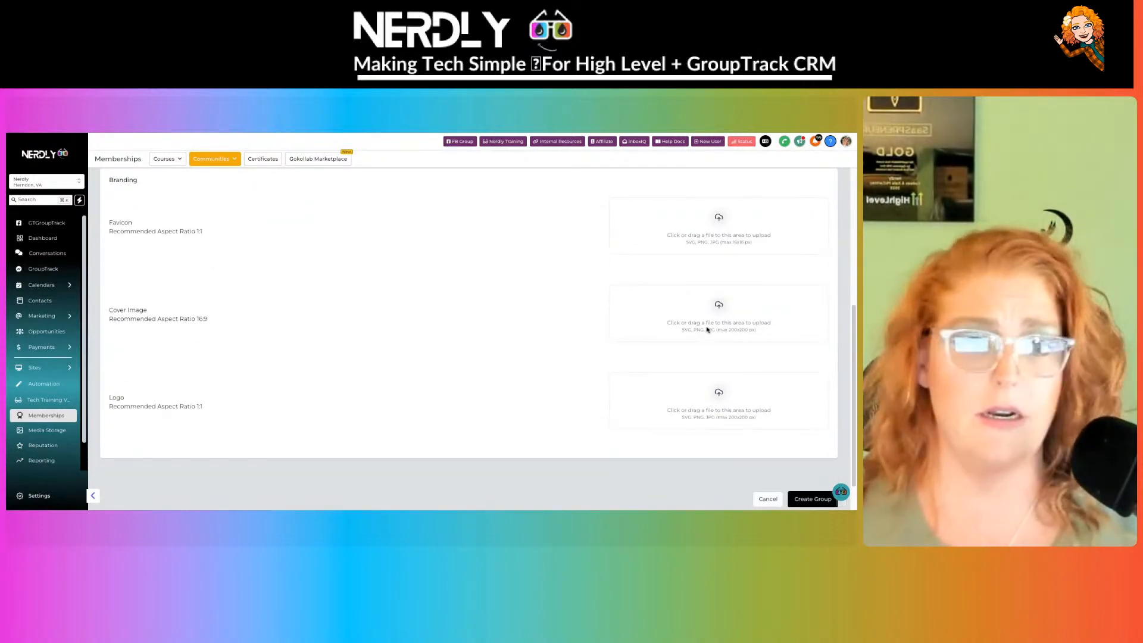
{"action": "scroll", "coordinate": [393, 398], "scroll_direction": "up", "scroll_amount": 1}
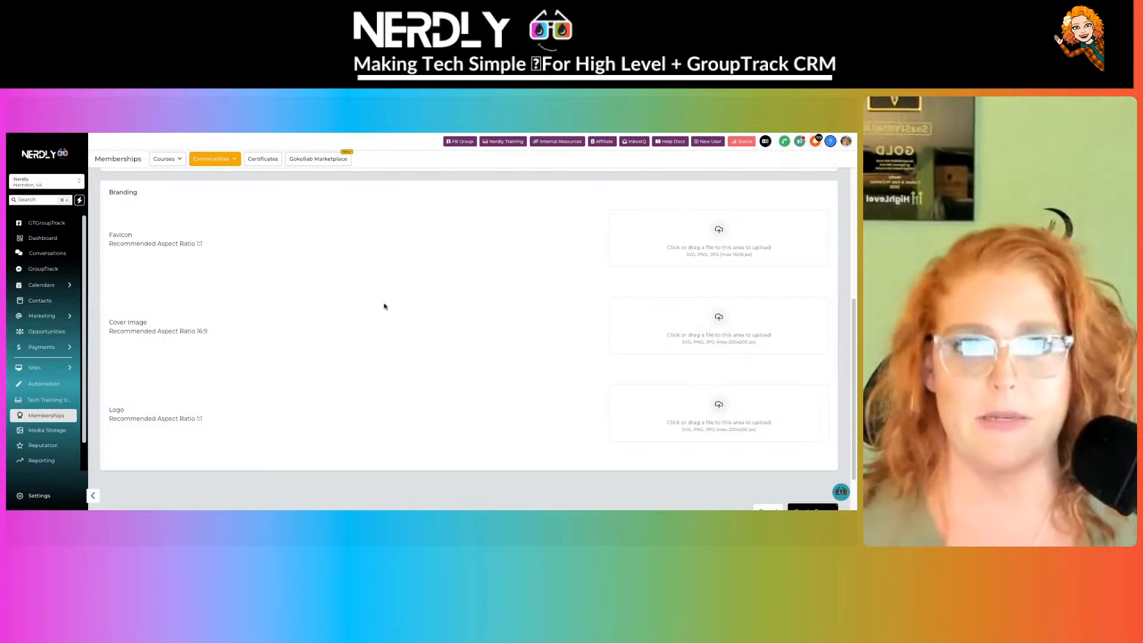
{"action": "scroll", "coordinate": [430, 361], "scroll_direction": "down", "scroll_amount": 2}
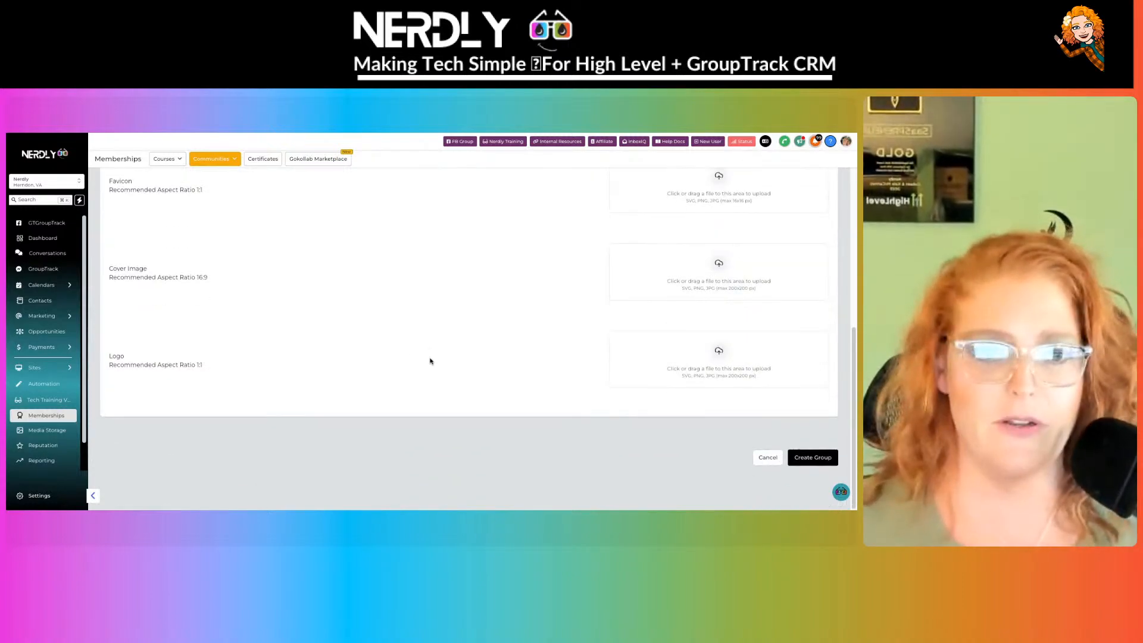
{"action": "scroll", "coordinate": [430, 361], "scroll_direction": "up", "scroll_amount": 4}
{"action": "scroll", "coordinate": [430, 361], "scroll_direction": "down", "scroll_amount": 3}
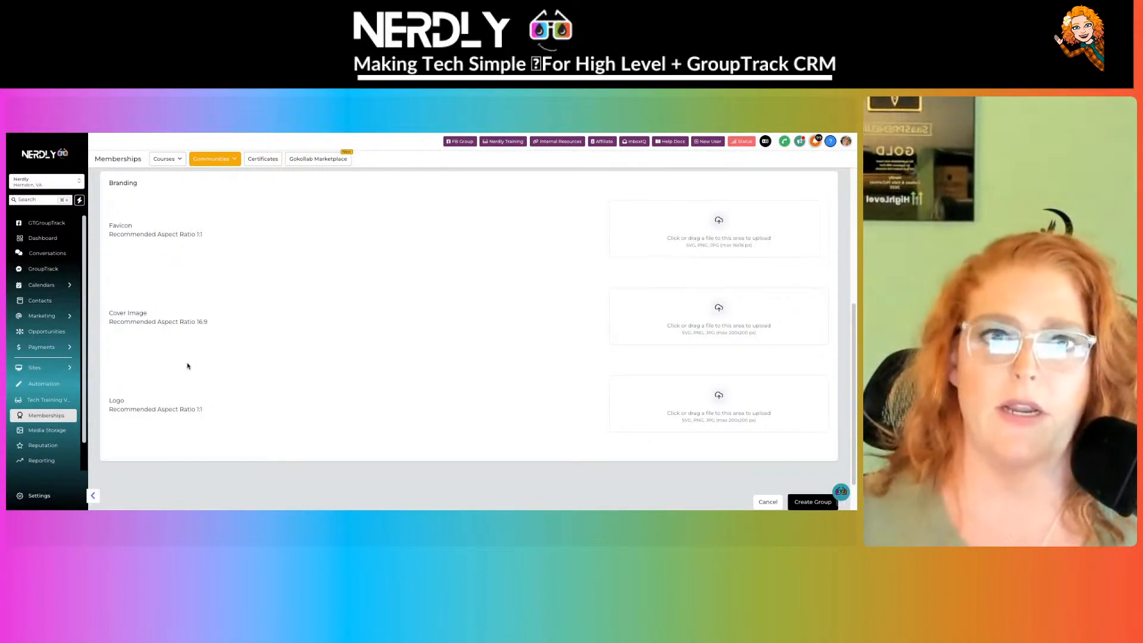
{"action": "scroll", "coordinate": [816, 484], "scroll_direction": "down", "scroll_amount": 2}
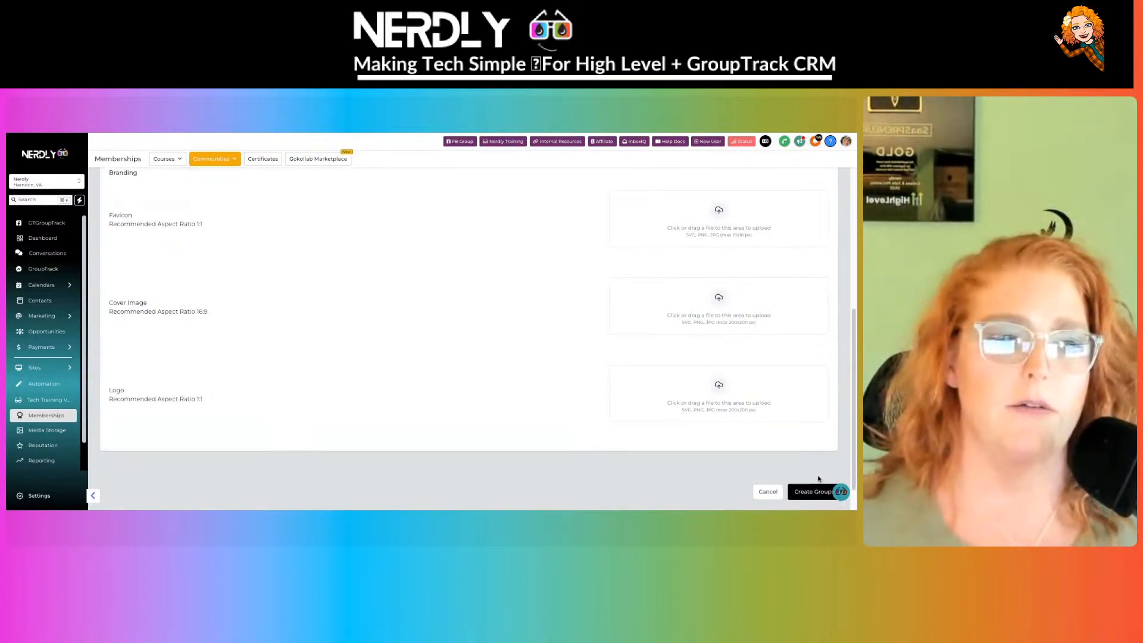
- Create the Live Build group and view its public page with no posts and one member
{"action": "left_click", "coordinate": [813, 458]}
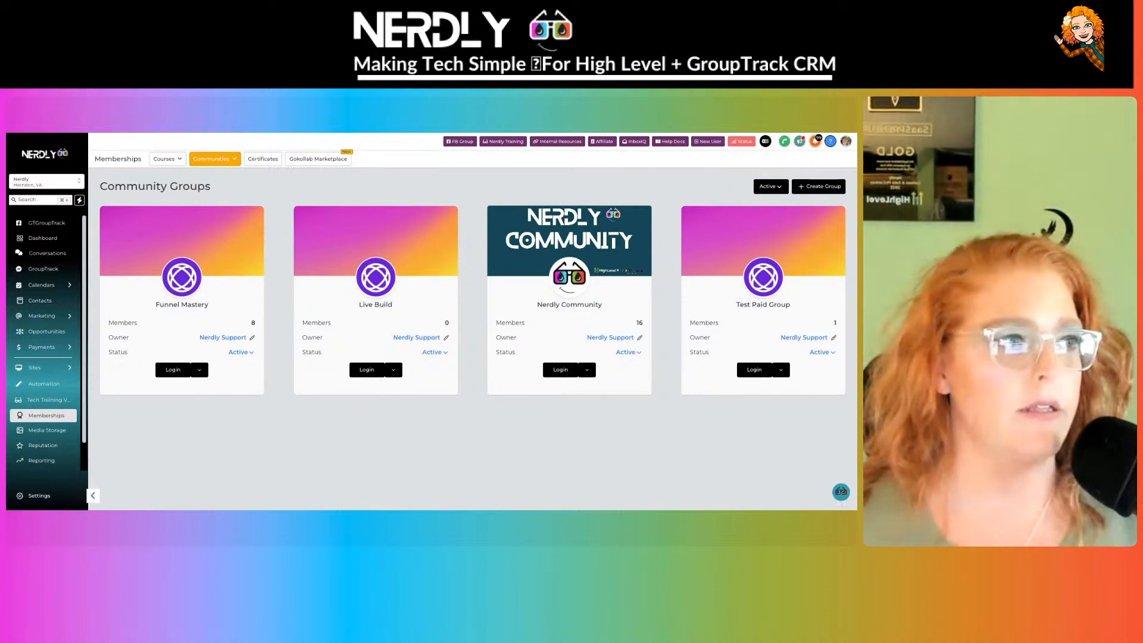
{"action": "key", "text": "ctrl+Tab"}
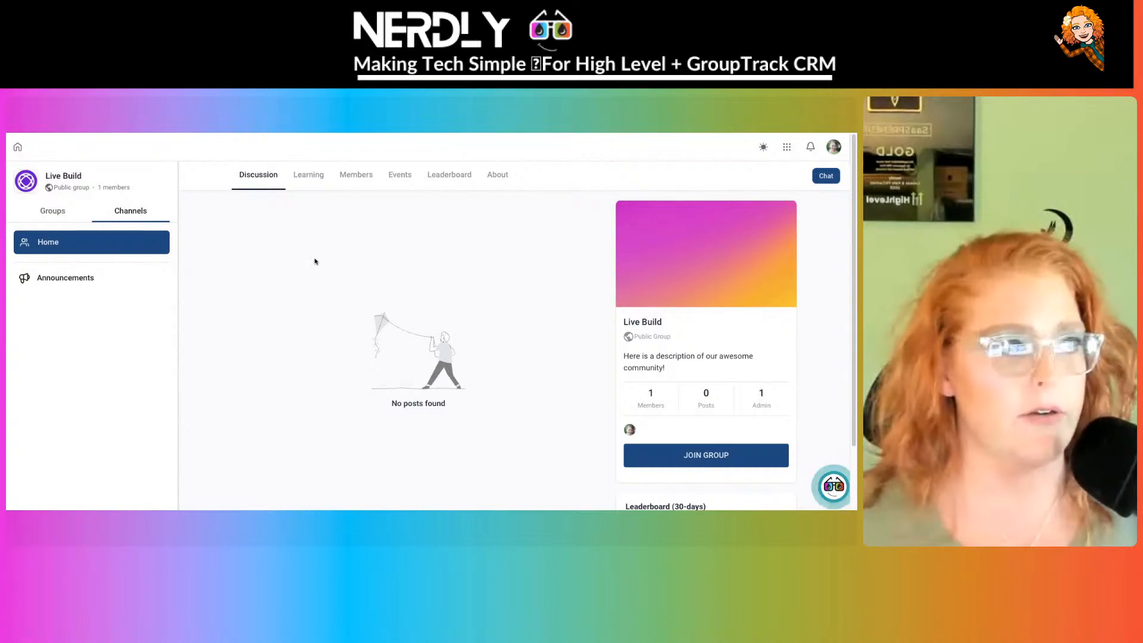
{"action": "scroll", "coordinate": [314, 259], "scroll_direction": "down", "scroll_amount": 1}
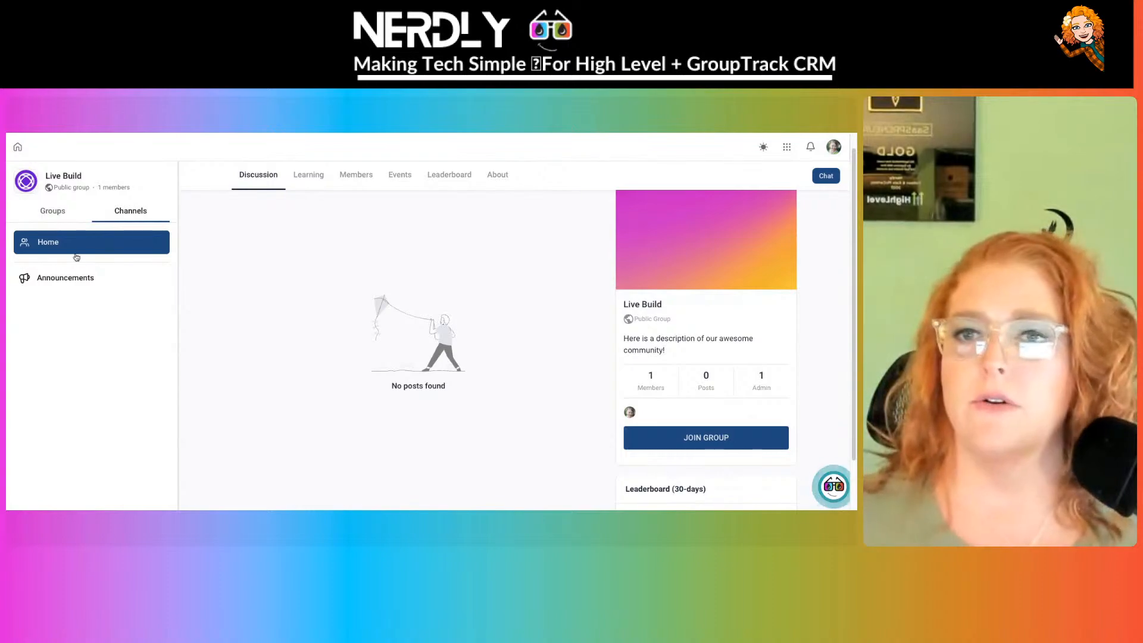
- Select the Announcements channel and open then close its gear settings
{"action": "left_click", "coordinate": [58, 284]}
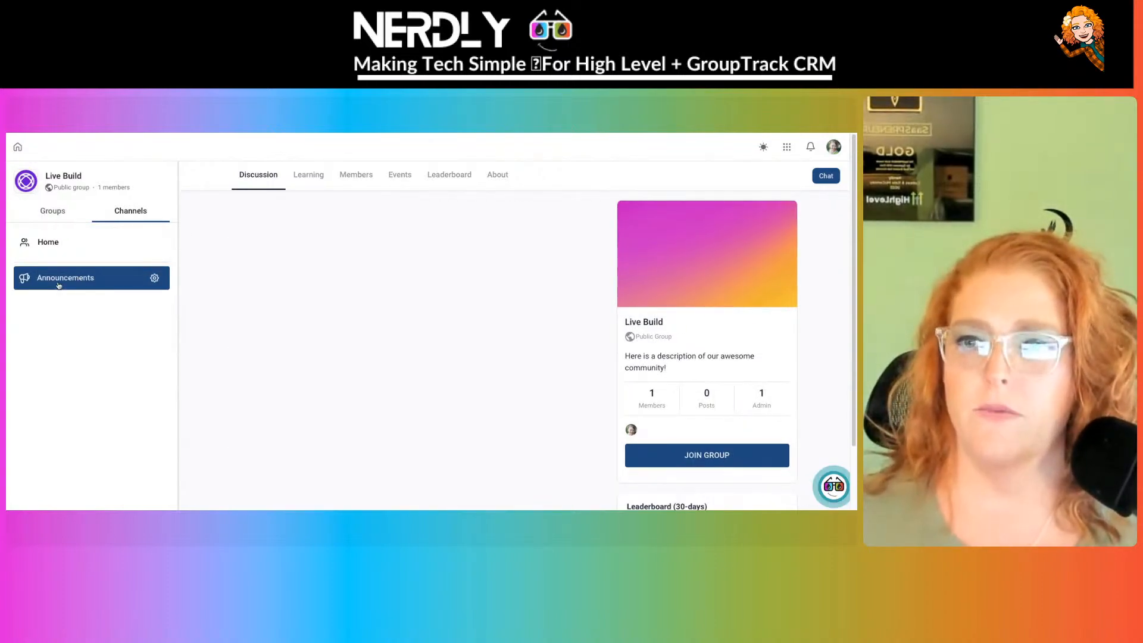
{"action": "left_click", "coordinate": [154, 278]}
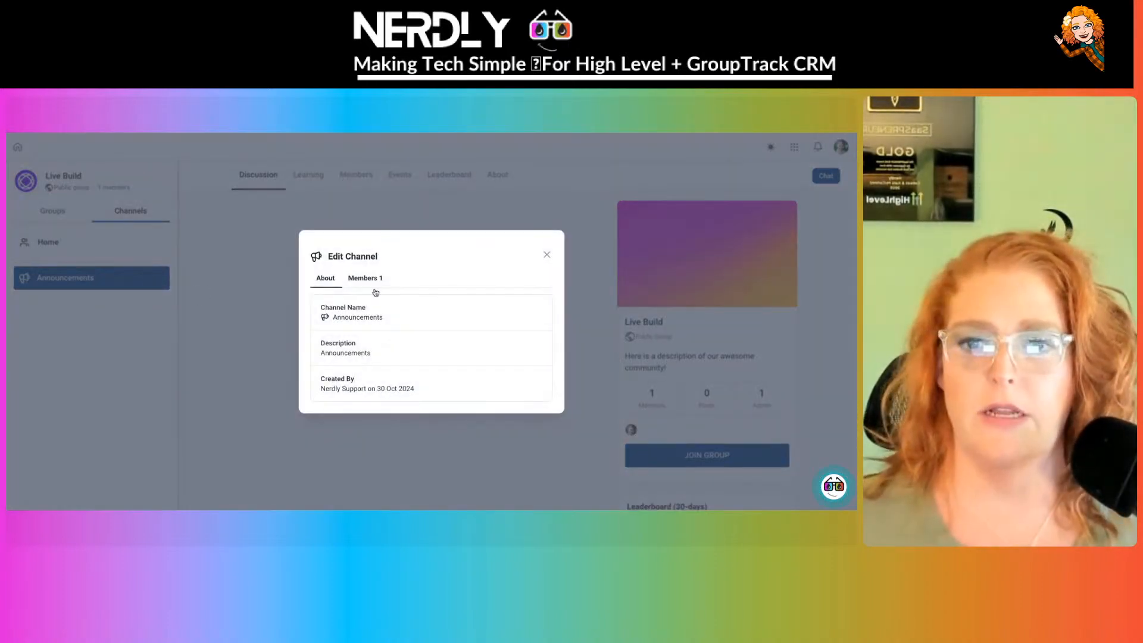
{"action": "left_click", "coordinate": [549, 257]}
{"action": "scroll", "coordinate": [485, 311], "scroll_direction": "down", "scroll_amount": 2}
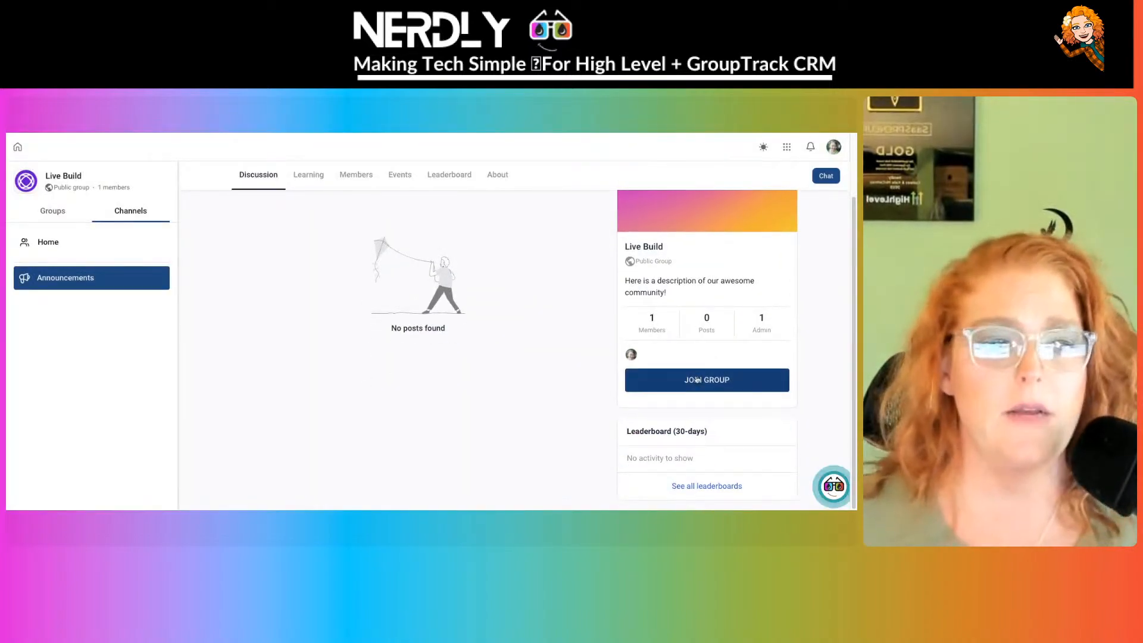
- Join the Live Build group for 2 members and switch the portal to dark mode
{"action": "left_click", "coordinate": [697, 379]}
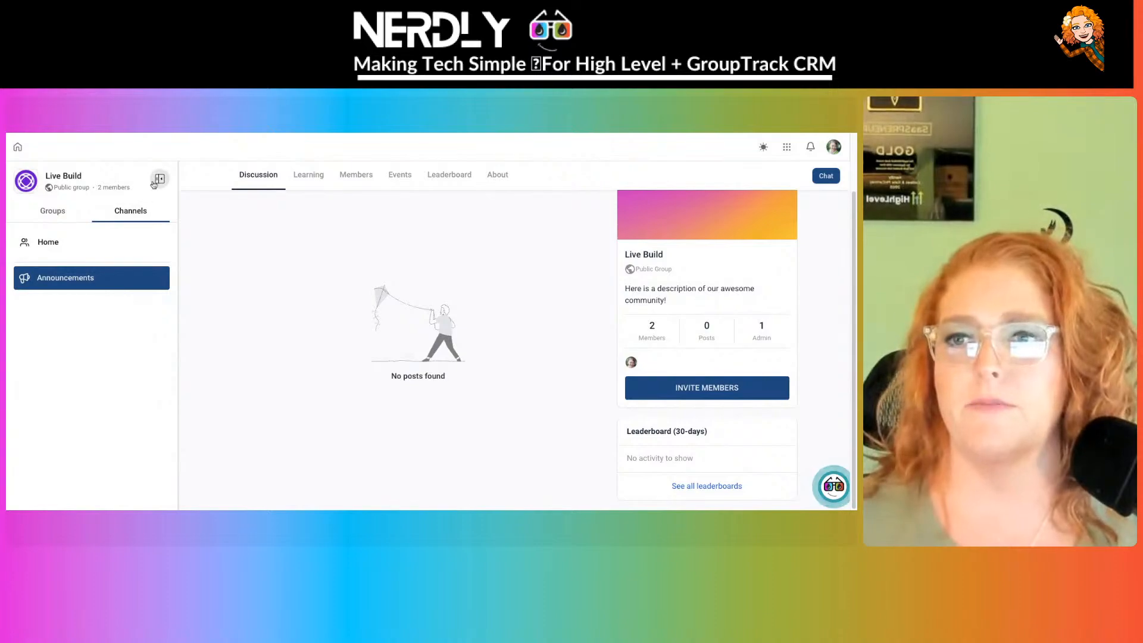
{"action": "left_click", "coordinate": [155, 279]}
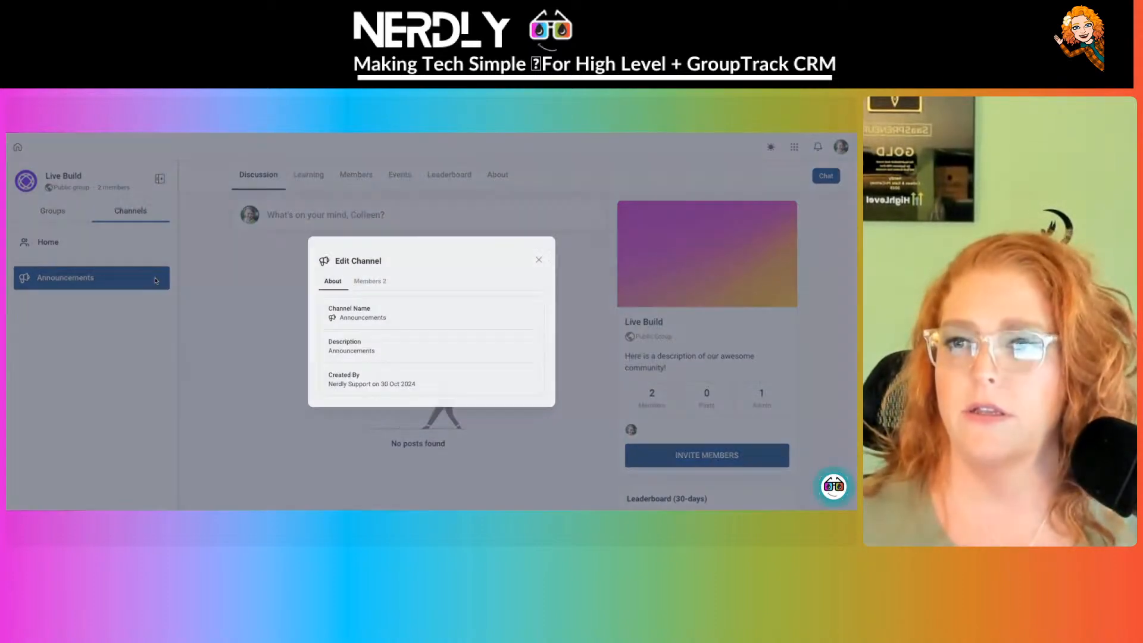
{"action": "left_click", "coordinate": [155, 280]}
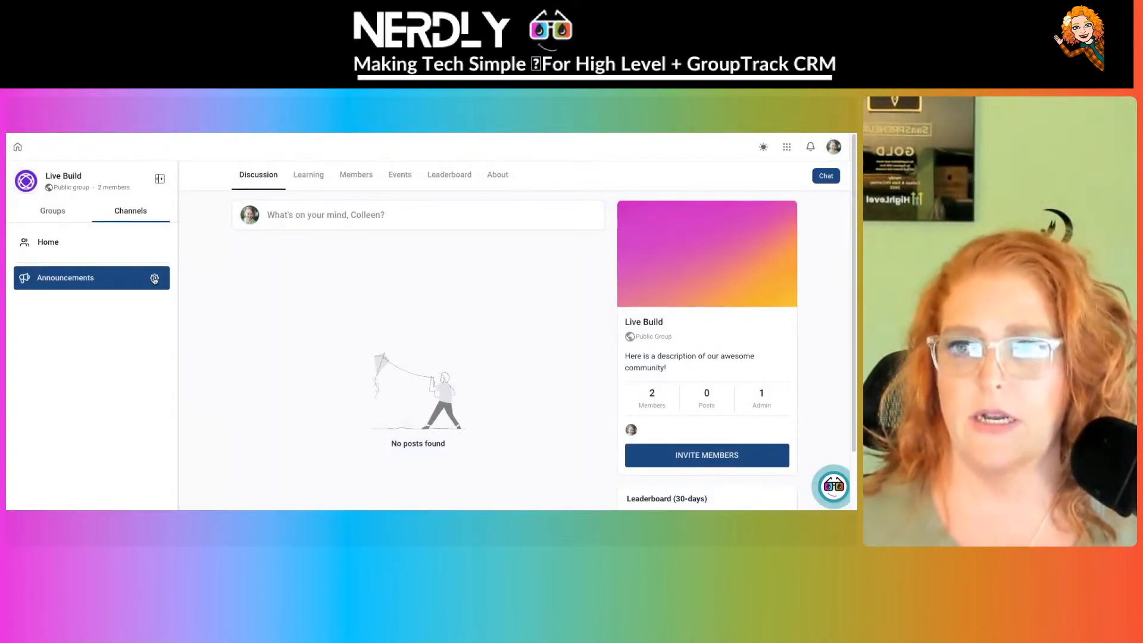
{"action": "left_click", "coordinate": [763, 148]}
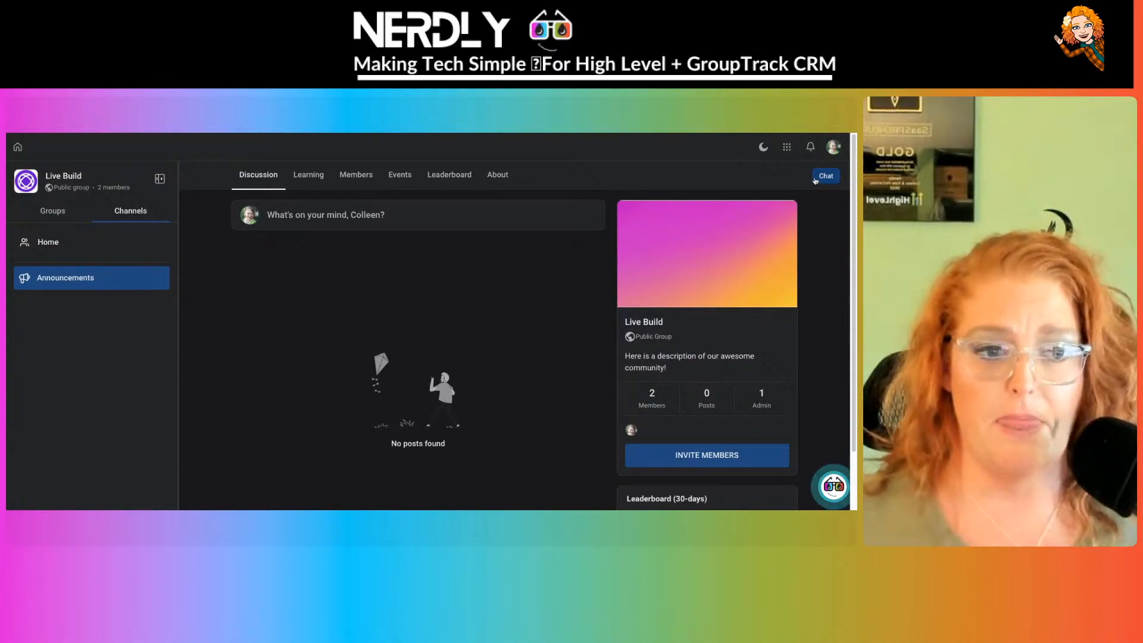
- Check and dismiss the Nerdly help panel, then reload the Nerdly Community page
{"action": "left_click", "coordinate": [840, 491]}
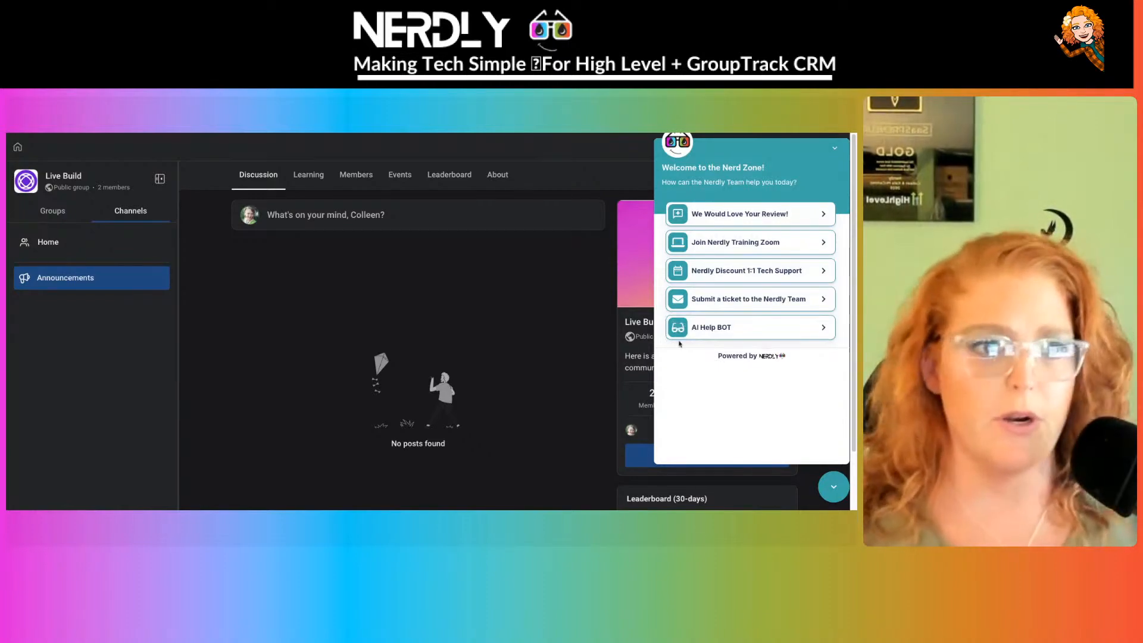
{"action": "left_click", "coordinate": [834, 487]}
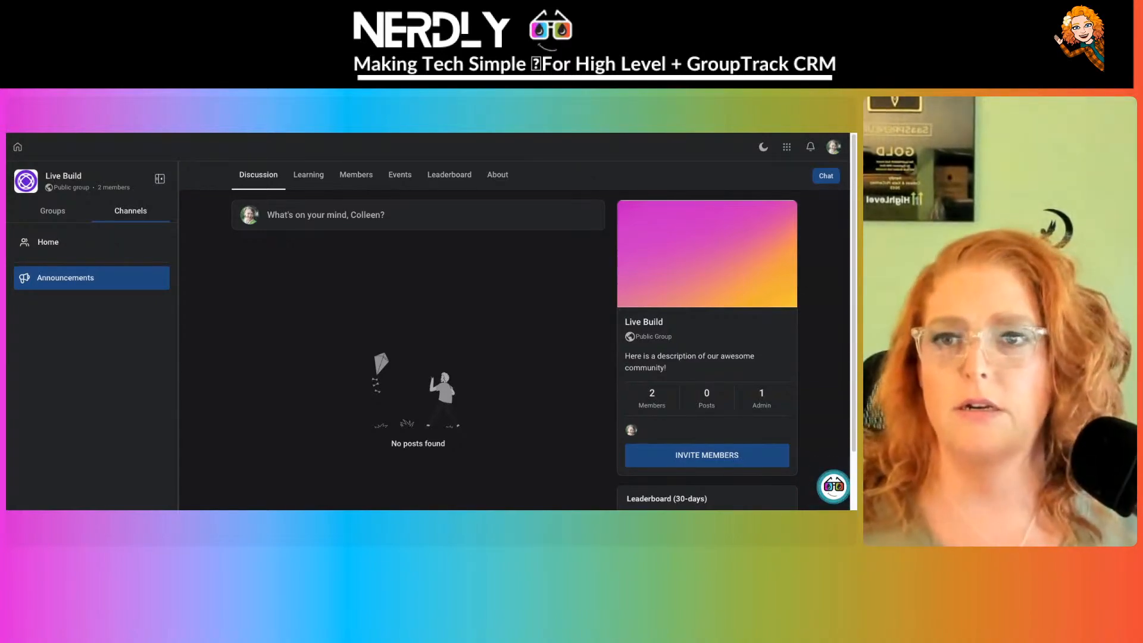
{"action": "key", "text": "ctrl+r"}
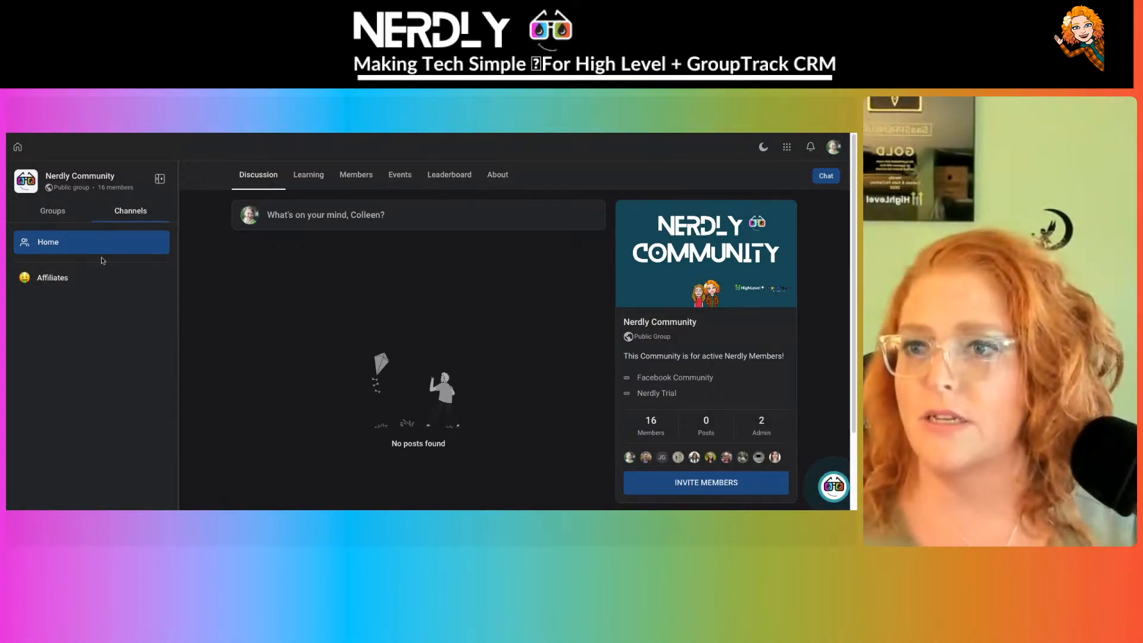
- Glance at the Groups list, return to the channel list, and open the avatar's account dropdown
{"action": "left_click", "coordinate": [25, 214]}
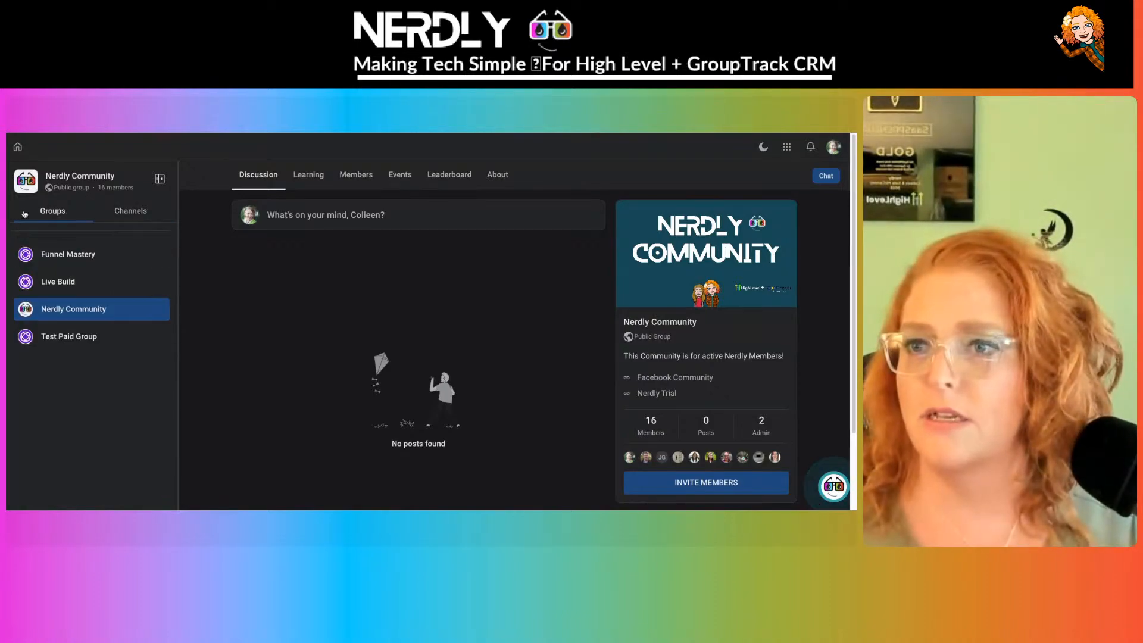
{"action": "left_click", "coordinate": [168, 207]}
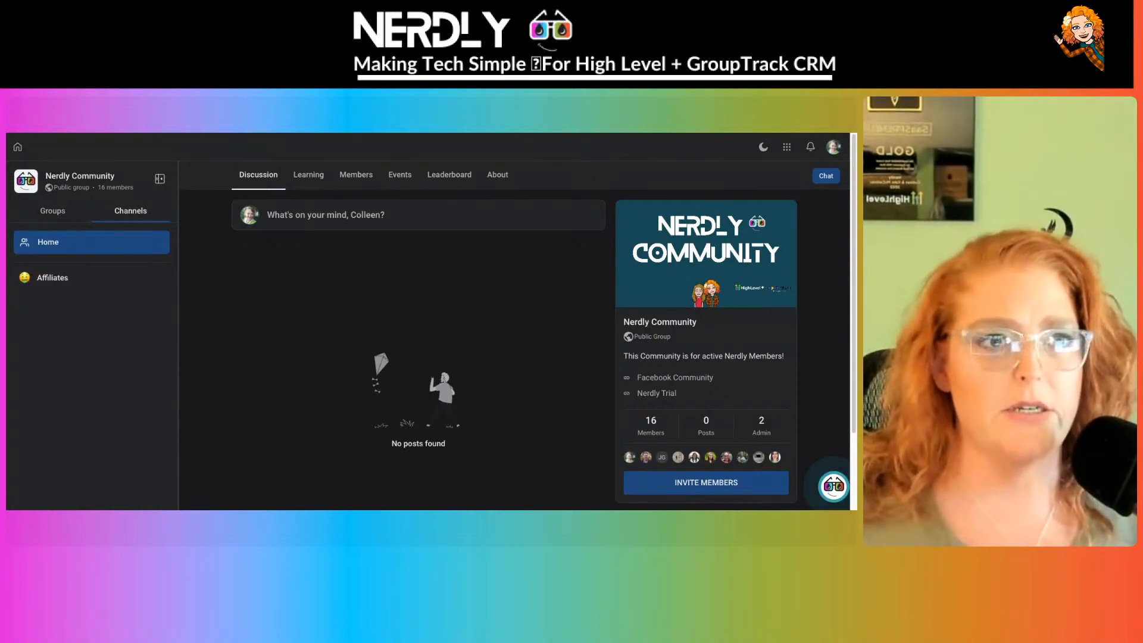
{"action": "left_click", "coordinate": [833, 147]}
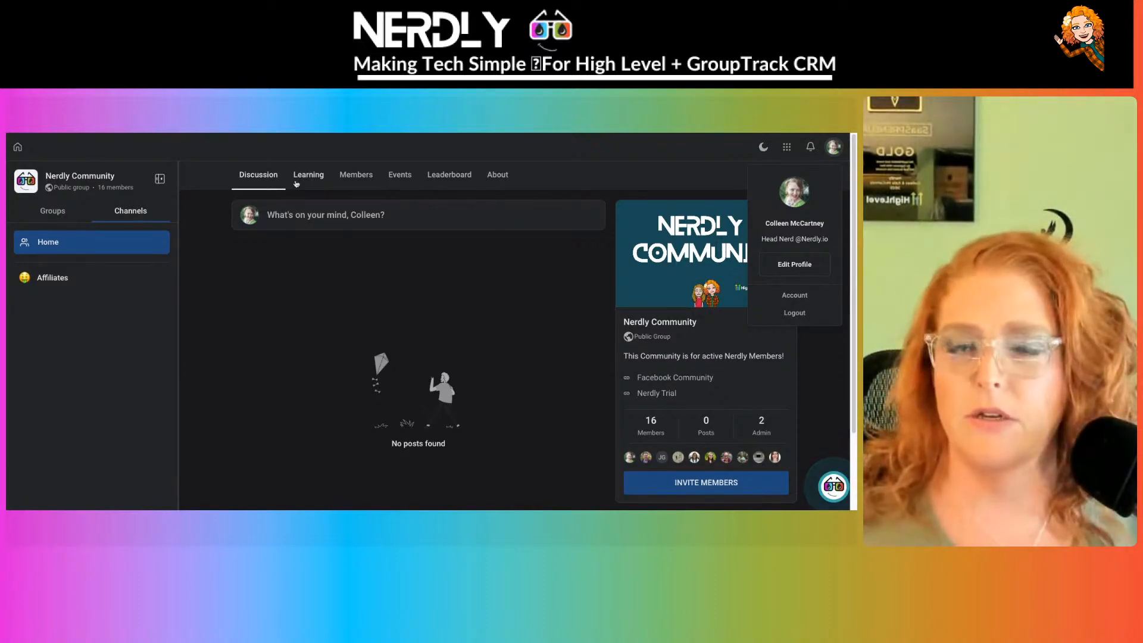
- From the Members list, open your own member profile showing 0 contributions
{"action": "left_click", "coordinate": [356, 178]}
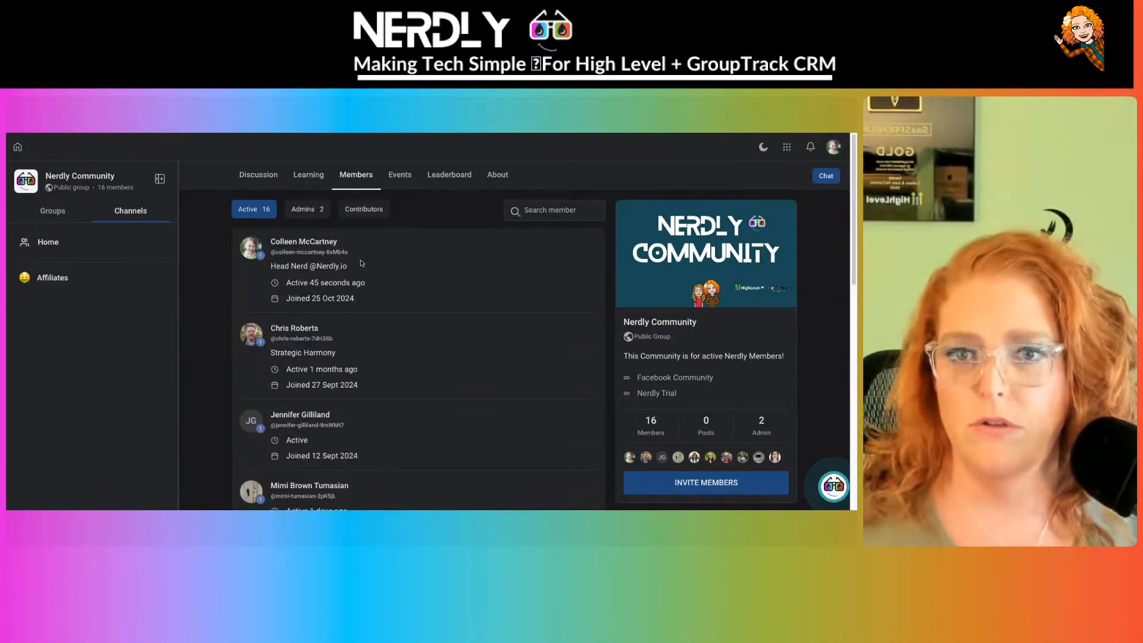
{"action": "left_click", "coordinate": [833, 148]}
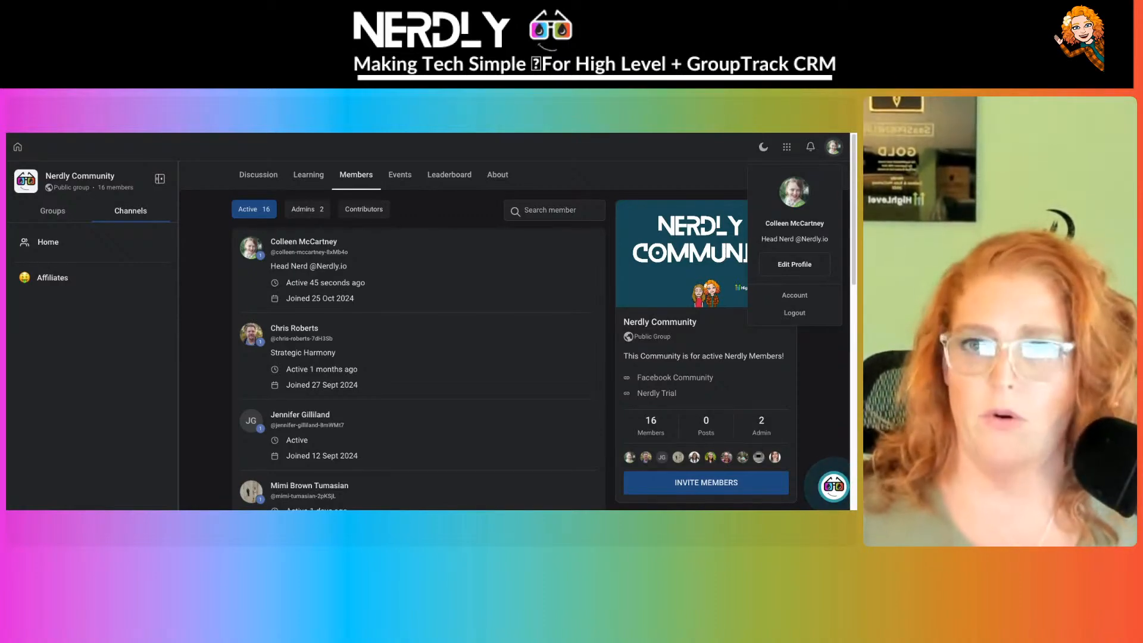
{"action": "left_click", "coordinate": [332, 267]}
{"action": "left_click", "coordinate": [309, 247]}
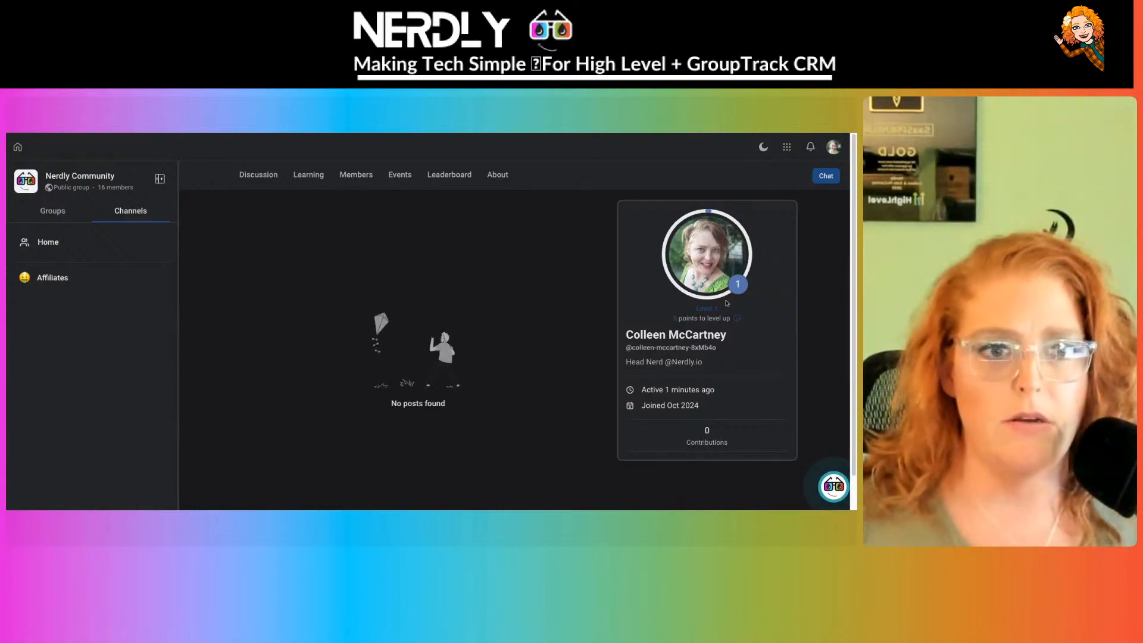
- Check the Points & Levels explanation, then return to the Home feed and scroll through it
{"action": "left_click", "coordinate": [739, 319]}
{"action": "left_click", "coordinate": [739, 320]}
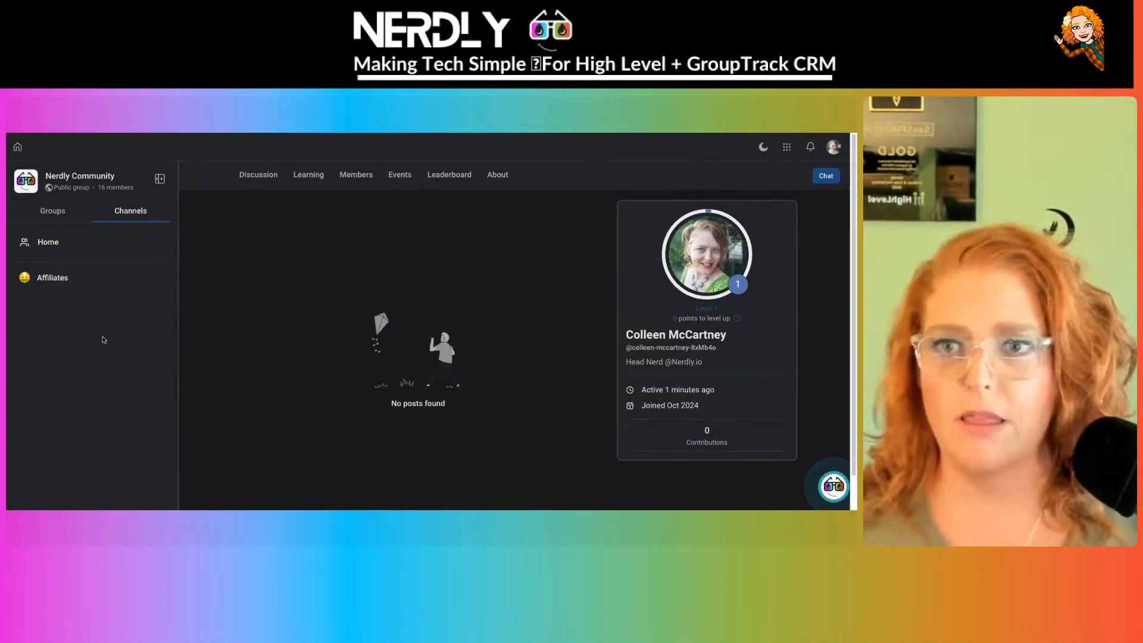
{"action": "left_click", "coordinate": [48, 242]}
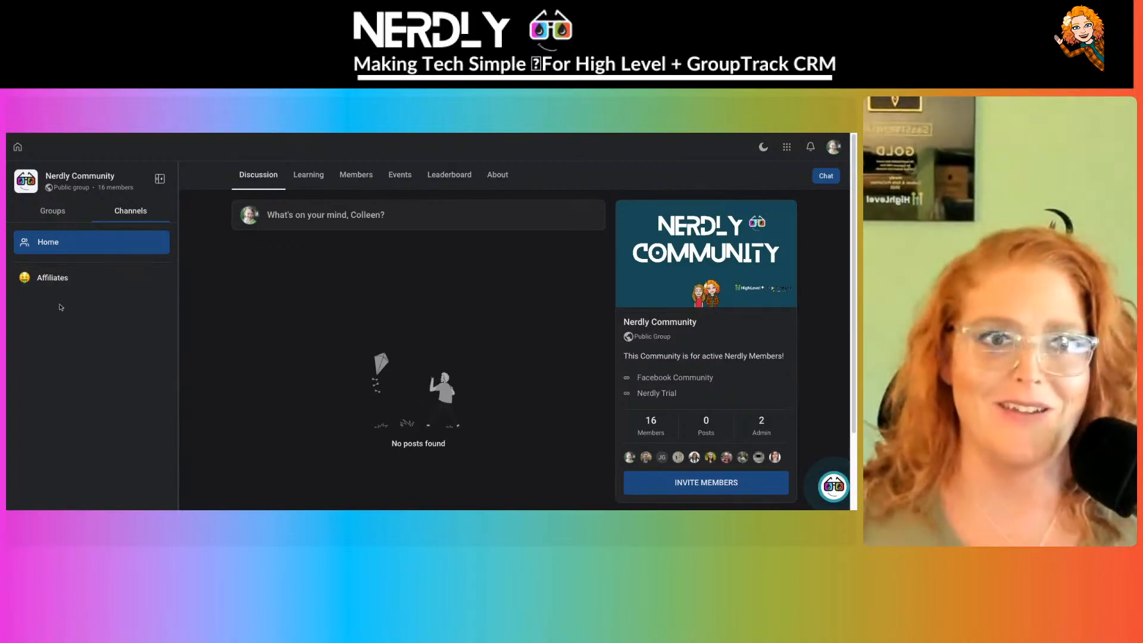
{"action": "scroll", "coordinate": [366, 343], "scroll_direction": "down", "scroll_amount": 2}
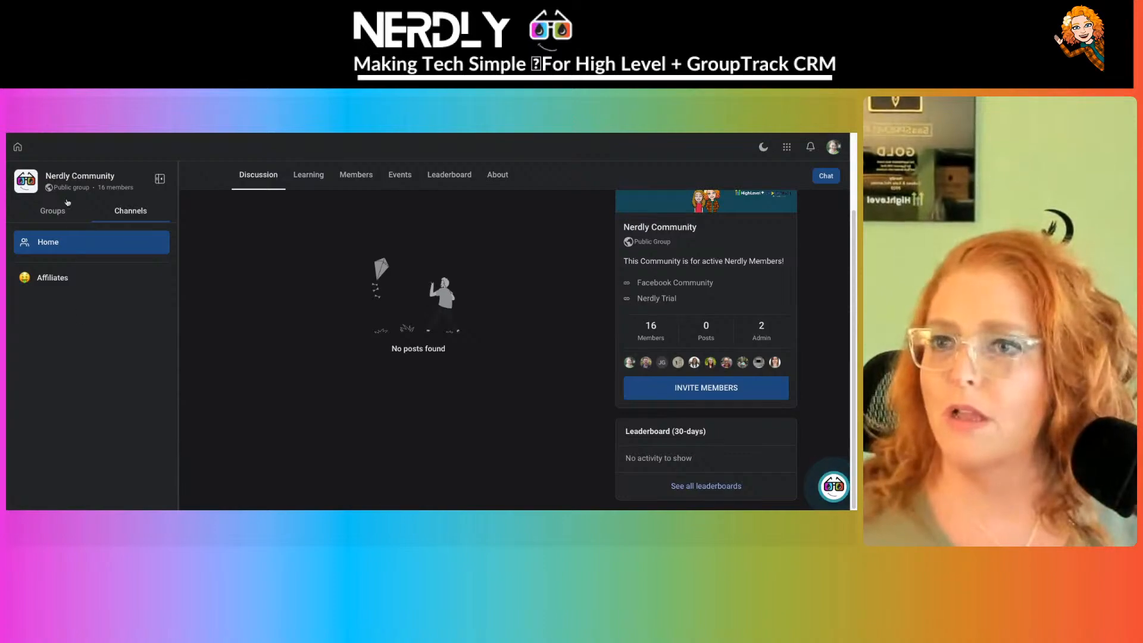
- Show the Groups list: Funnel Mastery, Live Build, Nerdly Community and Test Paid Group
{"action": "left_click", "coordinate": [42, 215]}
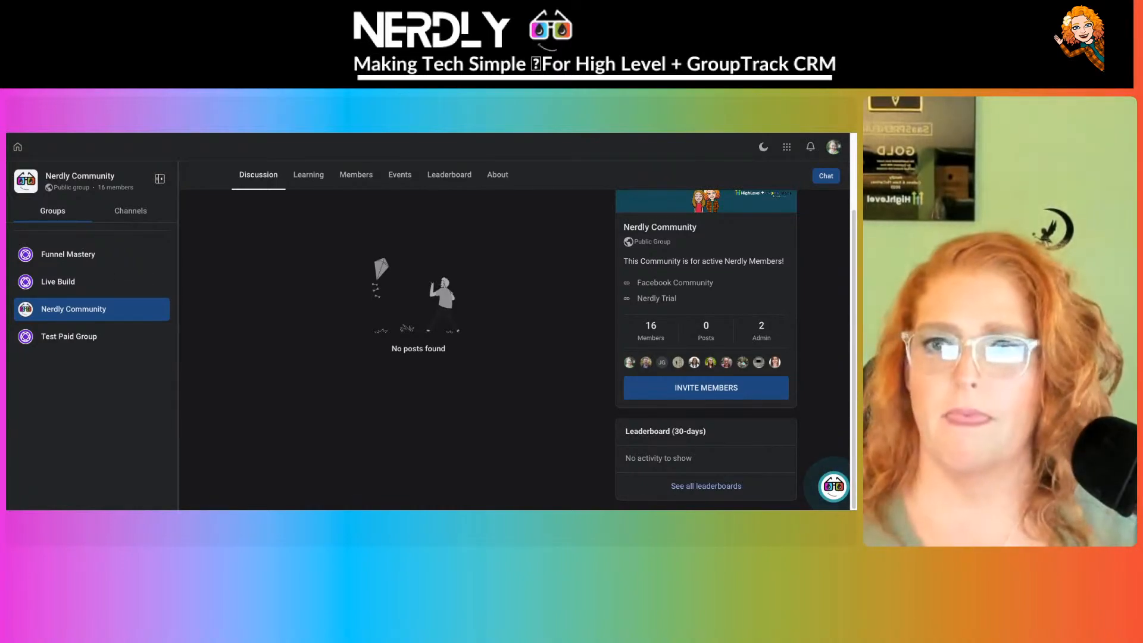
- Open the Live Build group and view the Announcements channel's Edit Channel settings without changes
{"action": "left_click", "coordinate": [59, 281]}
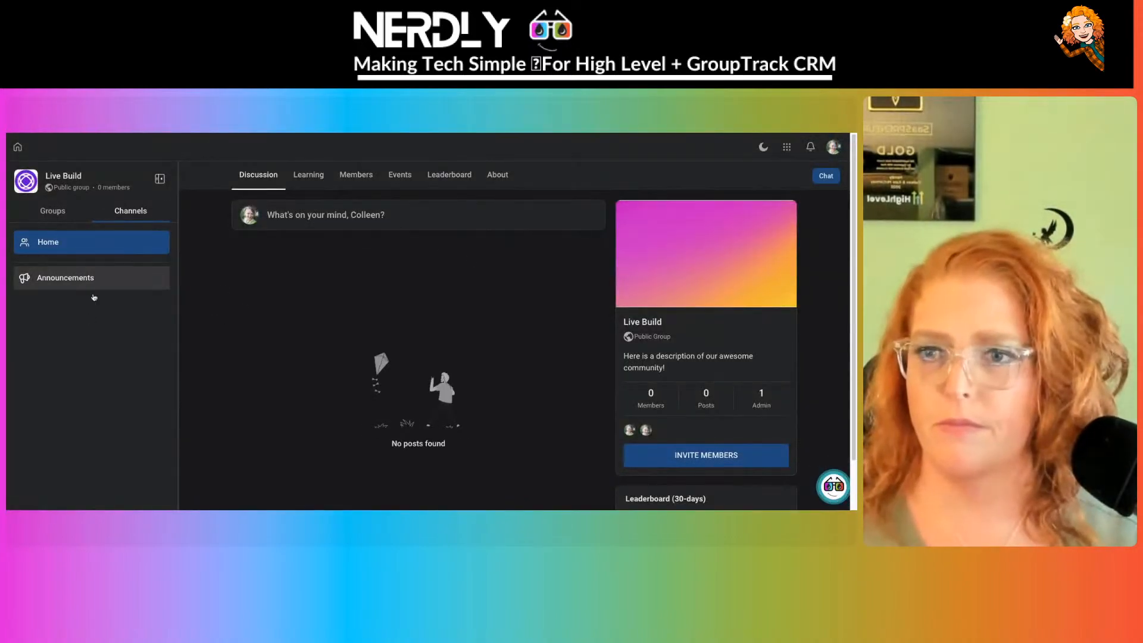
{"action": "scroll", "coordinate": [99, 360], "scroll_direction": "down", "scroll_amount": 1}
{"action": "scroll", "coordinate": [99, 360], "scroll_direction": "up", "scroll_amount": 1}
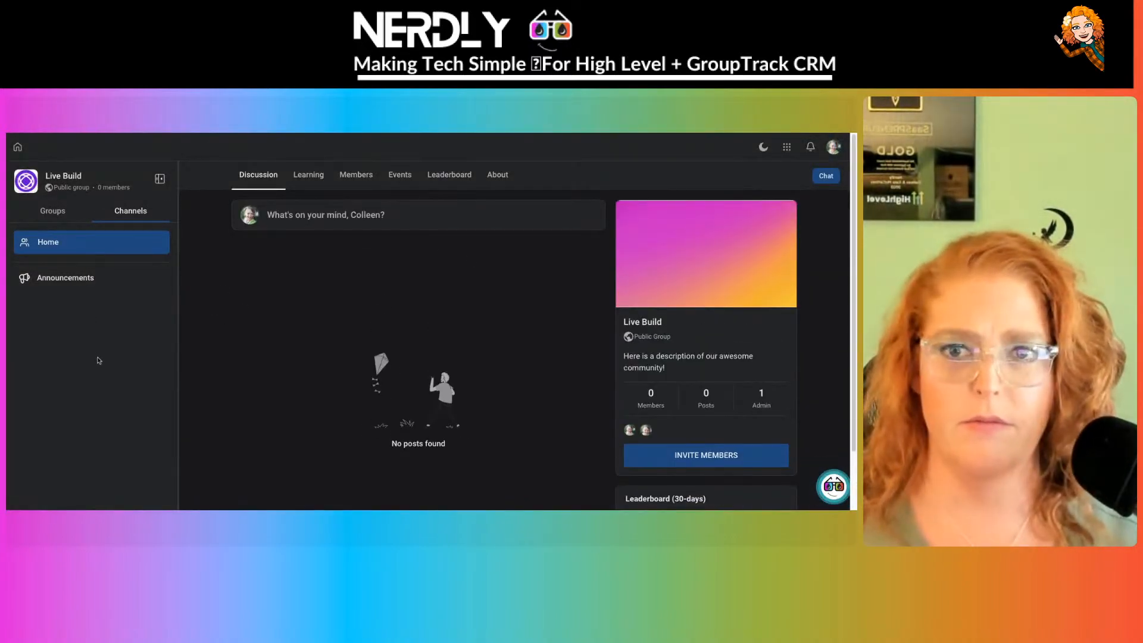
{"action": "left_click", "coordinate": [82, 277]}
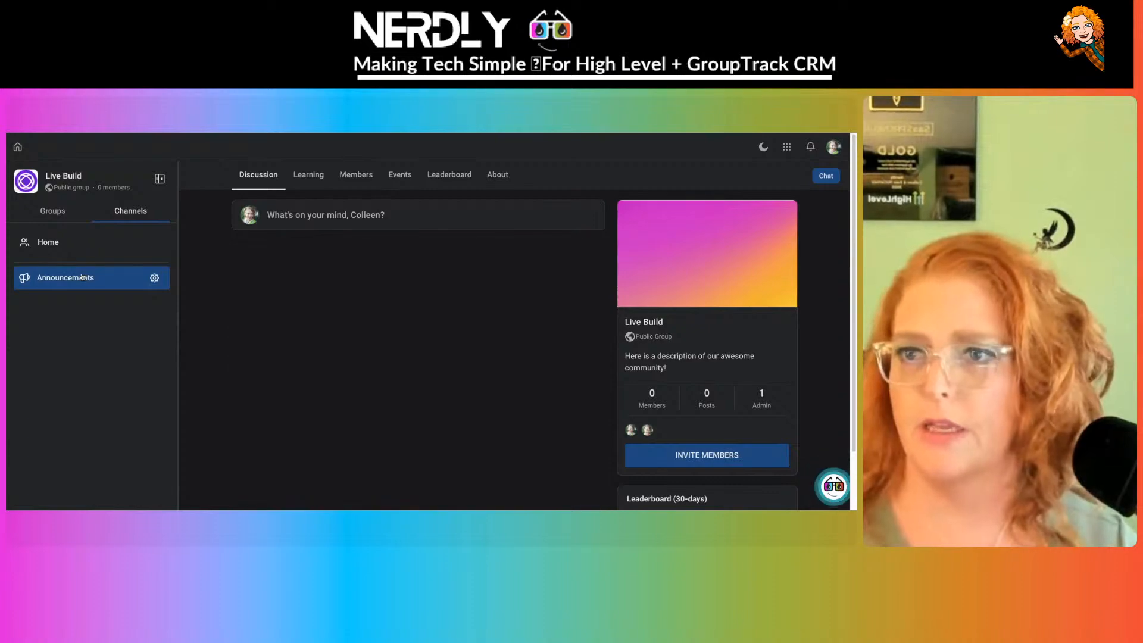
{"action": "left_click", "coordinate": [157, 281]}
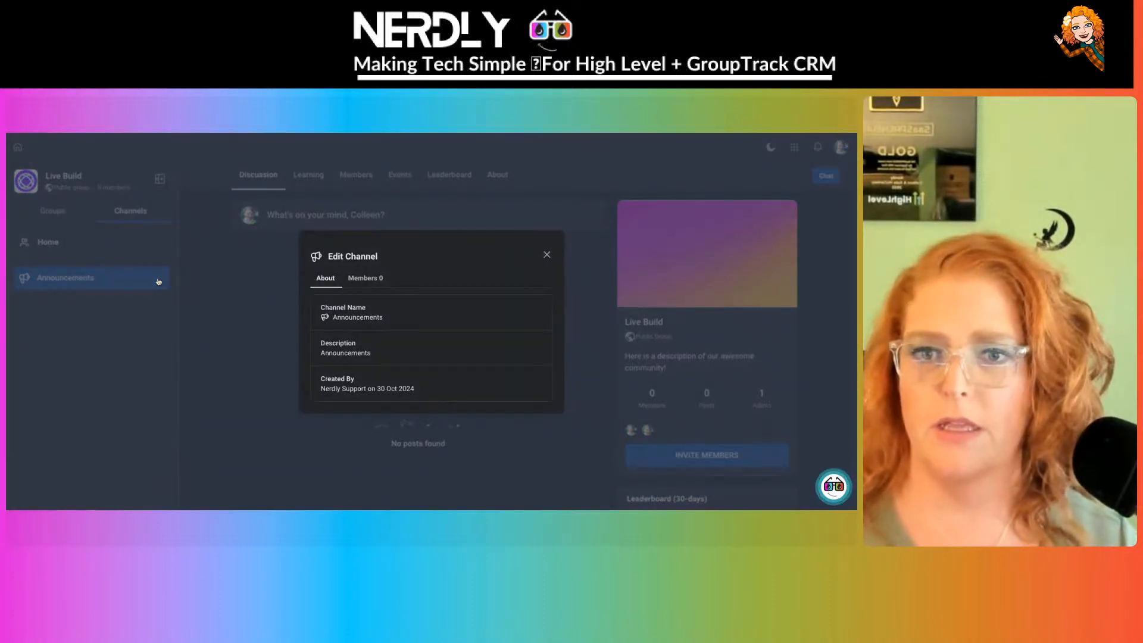
{"action": "left_click", "coordinate": [546, 255]}
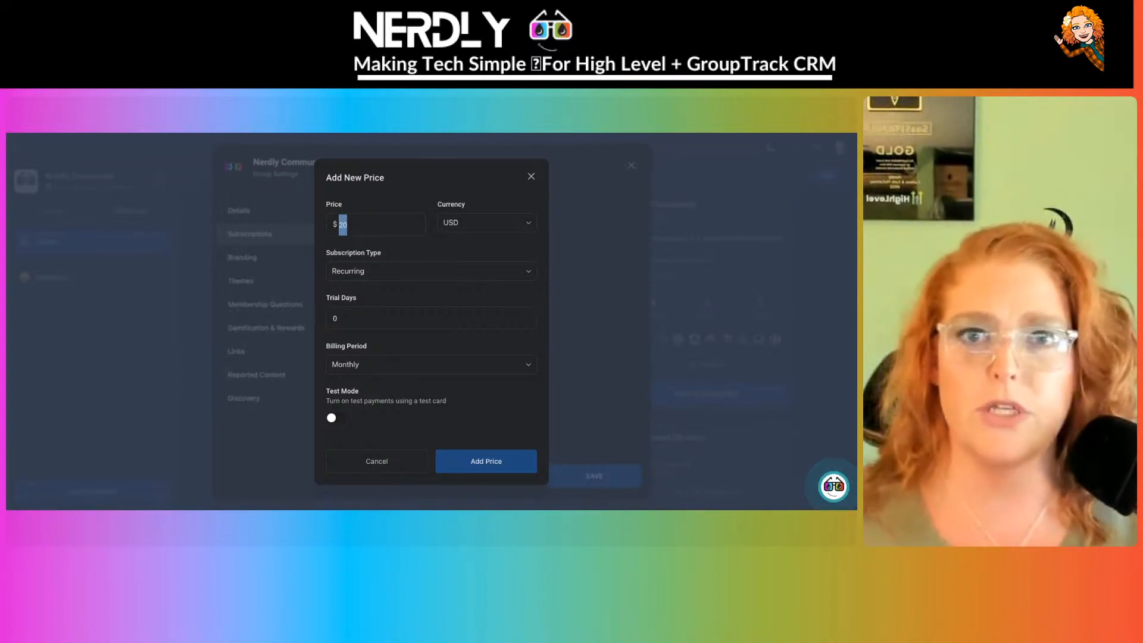
- Discard the drafted 20 USD Recurring price and go to the group's Branding settings
{"action": "left_click", "coordinate": [417, 252]}
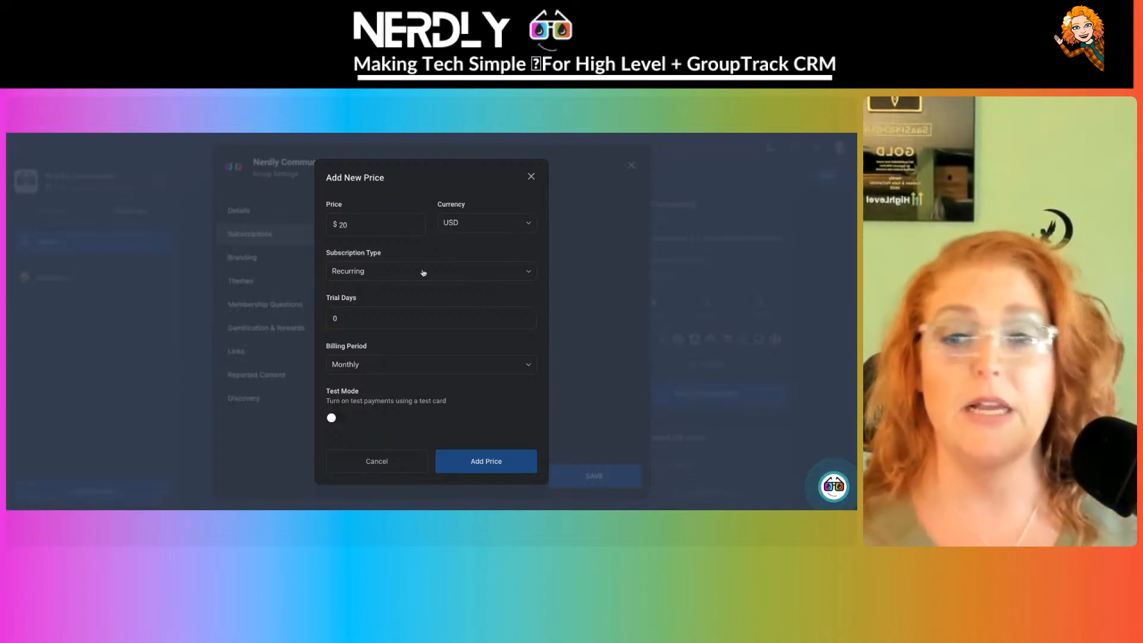
{"action": "left_click", "coordinate": [447, 275]}
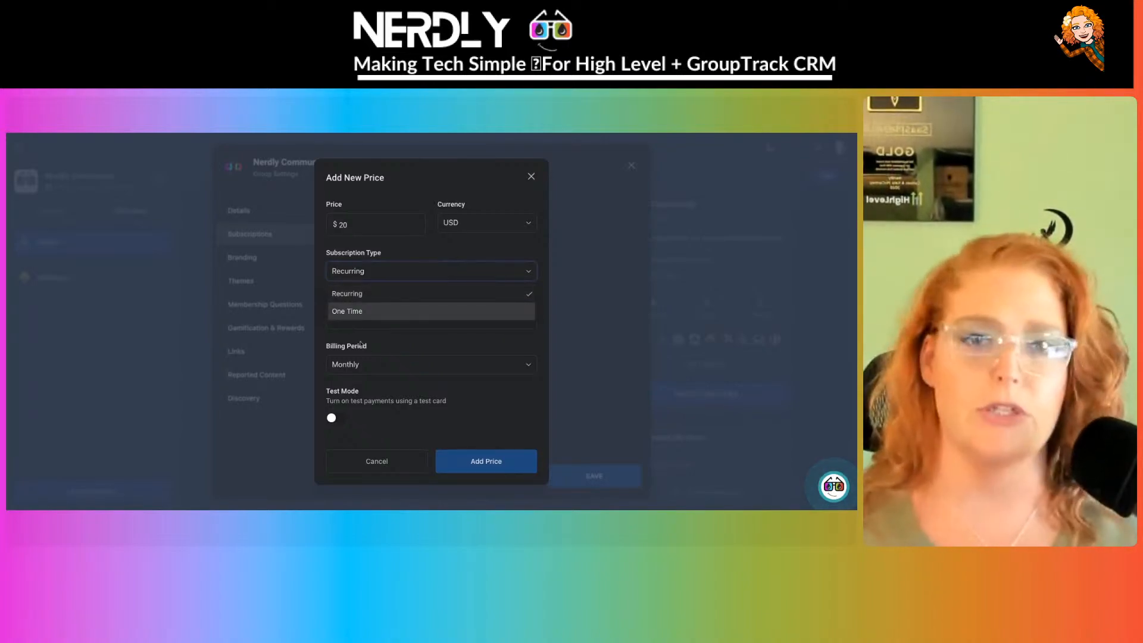
{"action": "left_click", "coordinate": [449, 296]}
{"action": "left_click", "coordinate": [532, 178]}
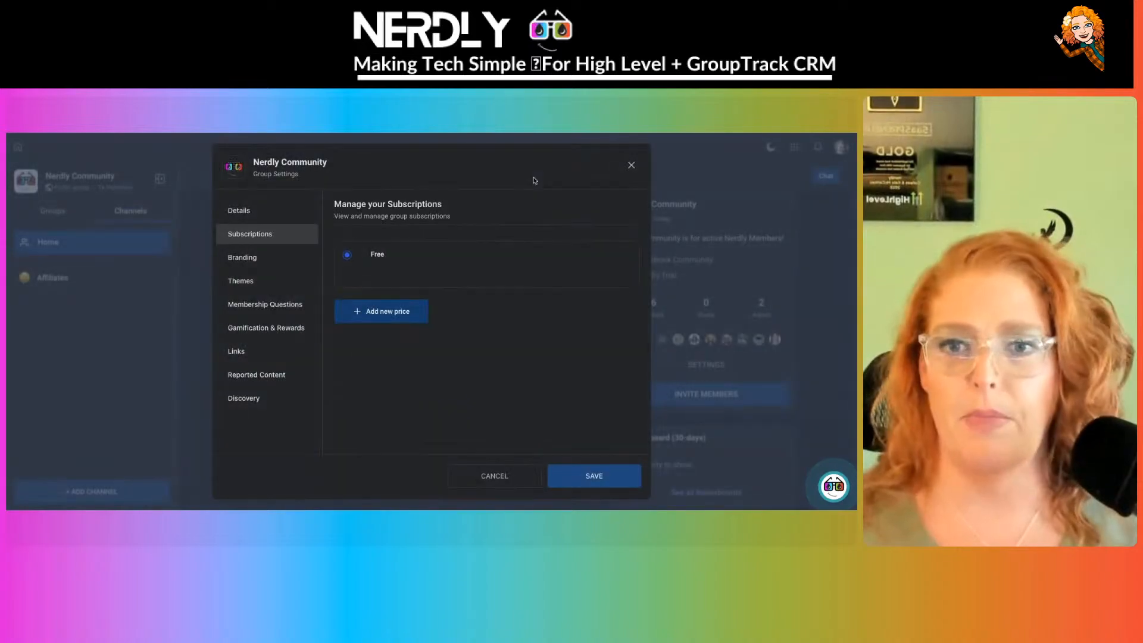
{"action": "left_click", "coordinate": [283, 256]}
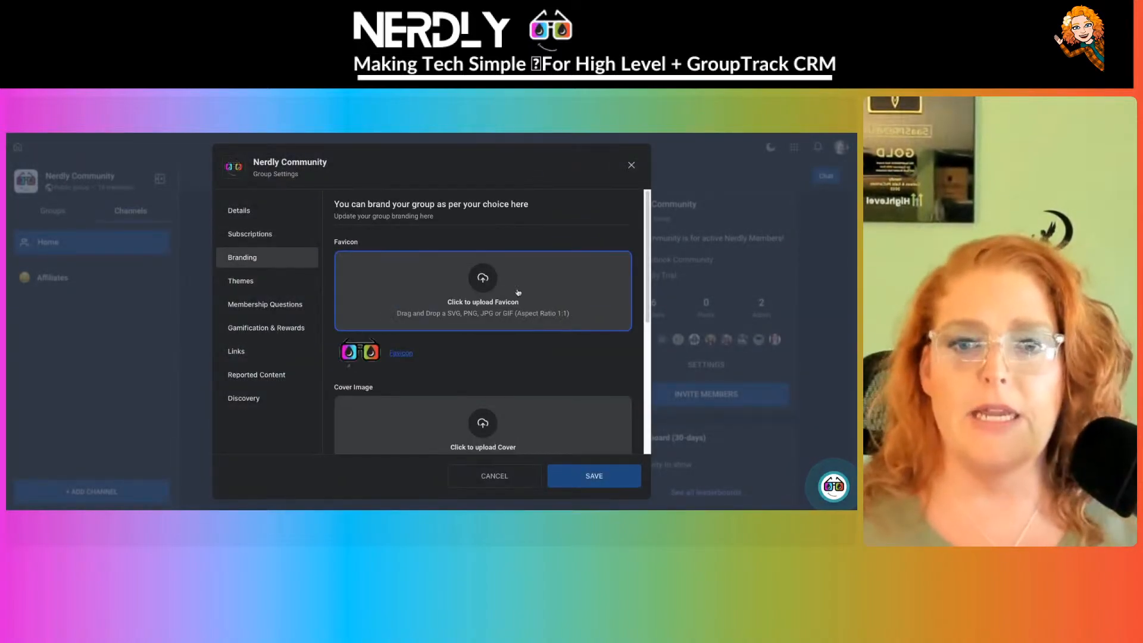
- Scroll past the Favicon, Cover Image and Logo uploads and expand the Advanced options
{"action": "scroll", "coordinate": [517, 292], "scroll_direction": "down", "scroll_amount": 1}
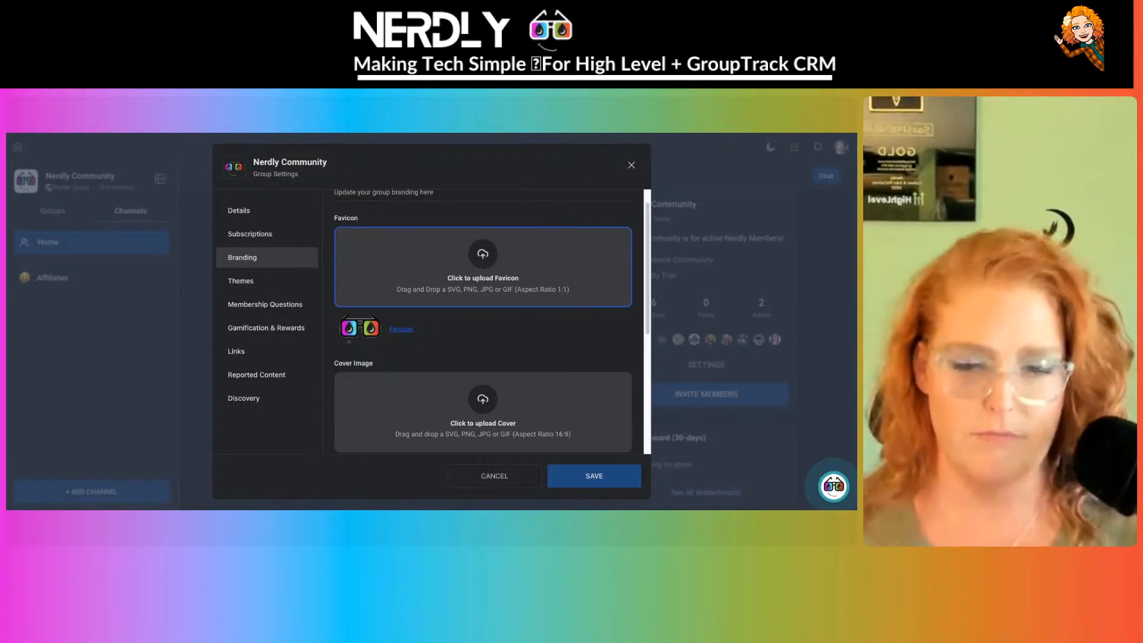
{"action": "scroll", "coordinate": [483, 322], "scroll_direction": "down", "scroll_amount": 2}
{"action": "scroll", "coordinate": [483, 321], "scroll_direction": "down", "scroll_amount": 1}
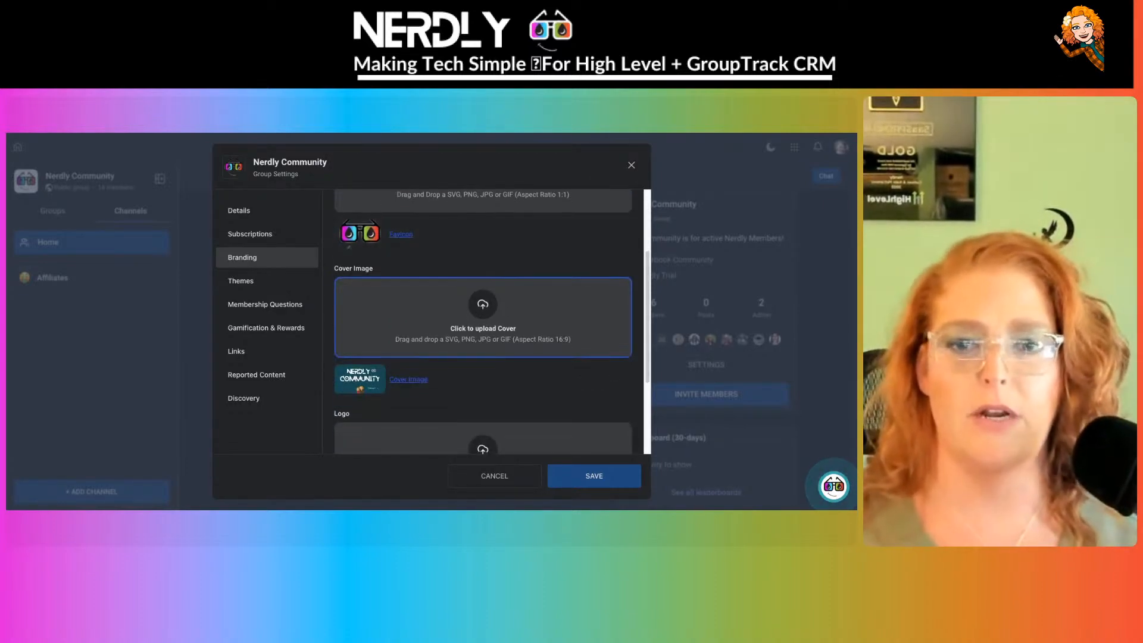
{"action": "scroll", "coordinate": [483, 322], "scroll_direction": "down", "scroll_amount": 3}
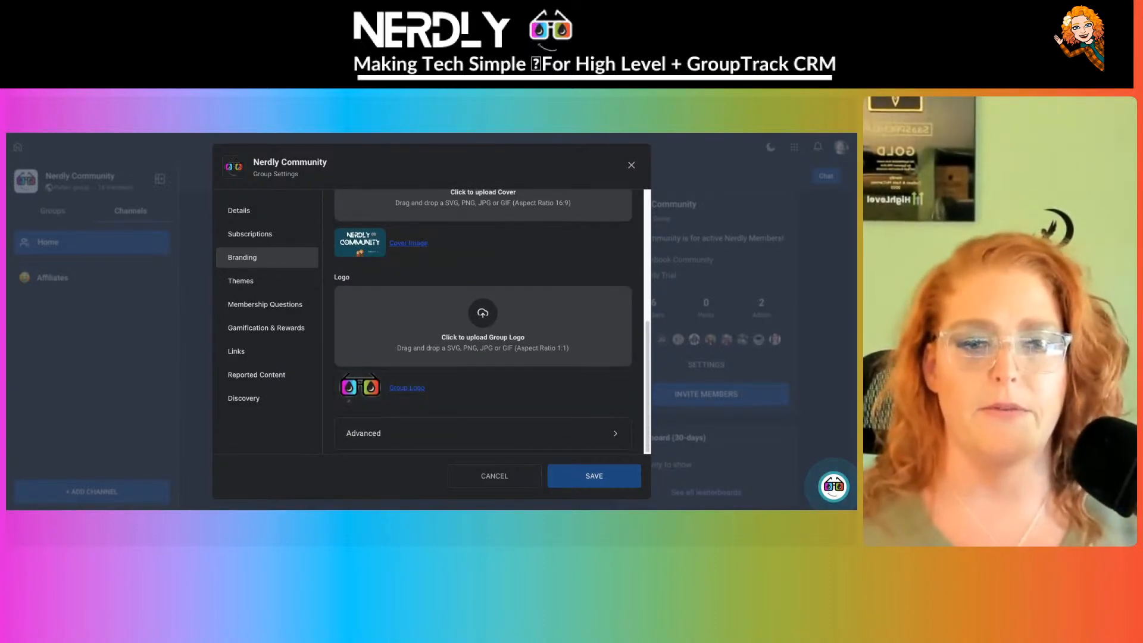
{"action": "left_click", "coordinate": [574, 433]}
- Show the Footer Code tab under Tracking Code in the Advanced section
{"action": "scroll", "coordinate": [574, 377], "scroll_direction": "down", "scroll_amount": 3}
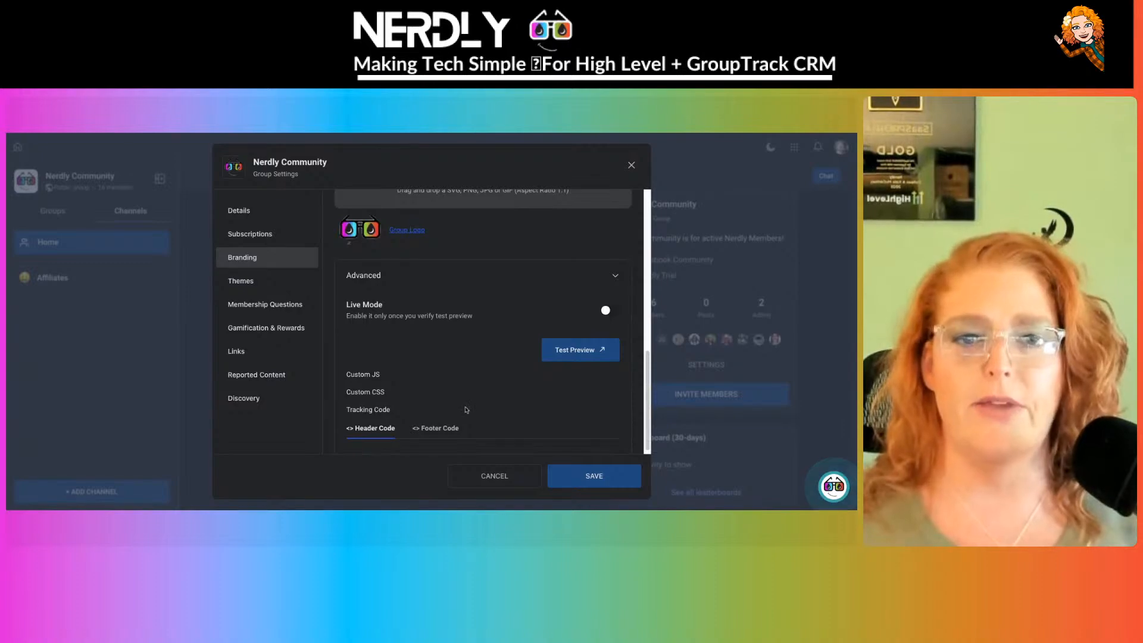
{"action": "scroll", "coordinate": [350, 327], "scroll_direction": "down", "scroll_amount": 1}
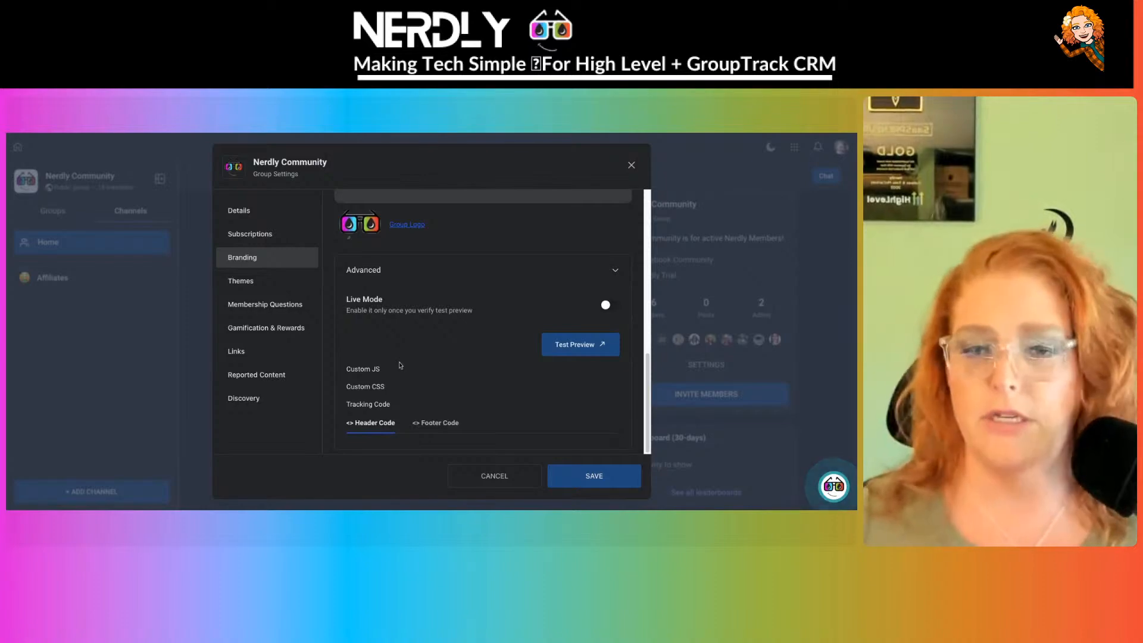
{"action": "left_click", "coordinate": [447, 429]}
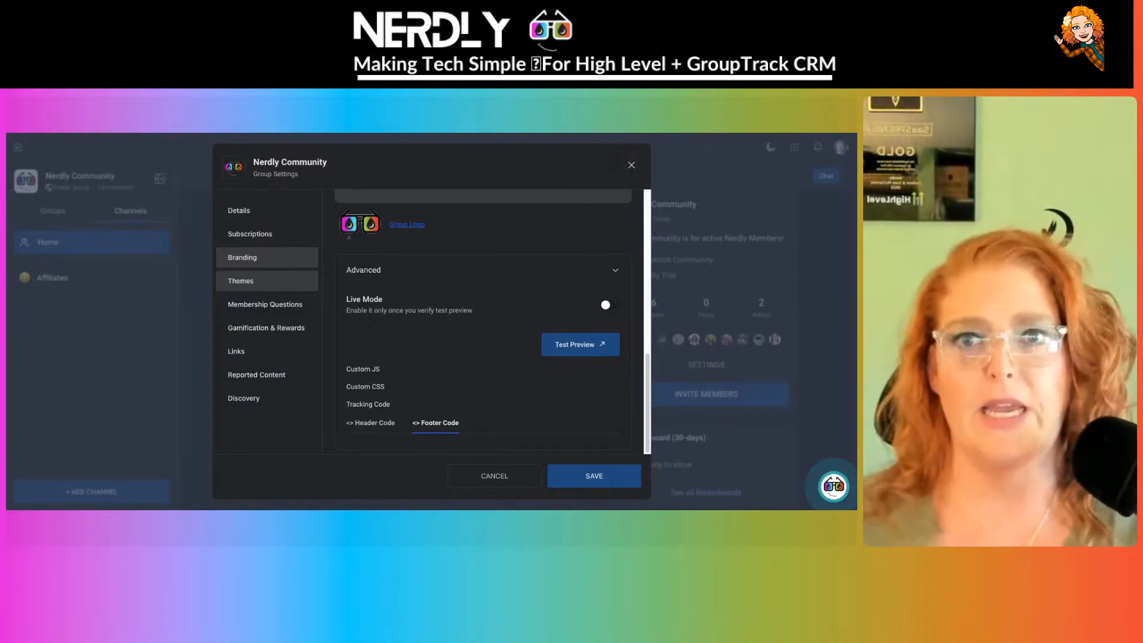
- In Themes, pick the Azure Dreams preset, then switch to Custom Theme colours
{"action": "left_click", "coordinate": [275, 284]}
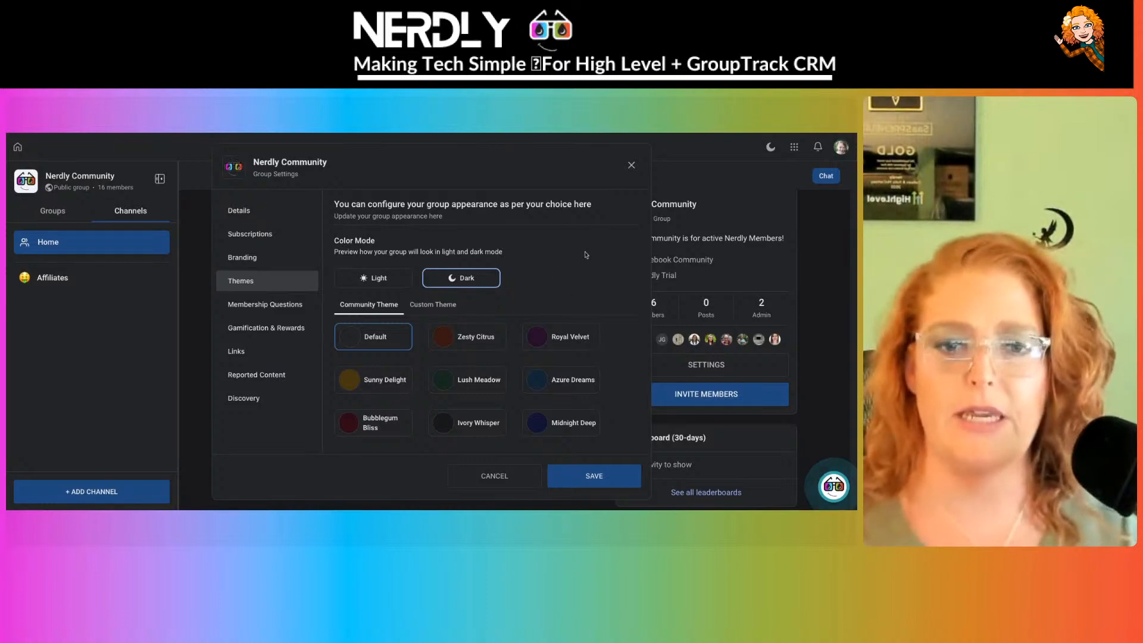
{"action": "left_click", "coordinate": [581, 391]}
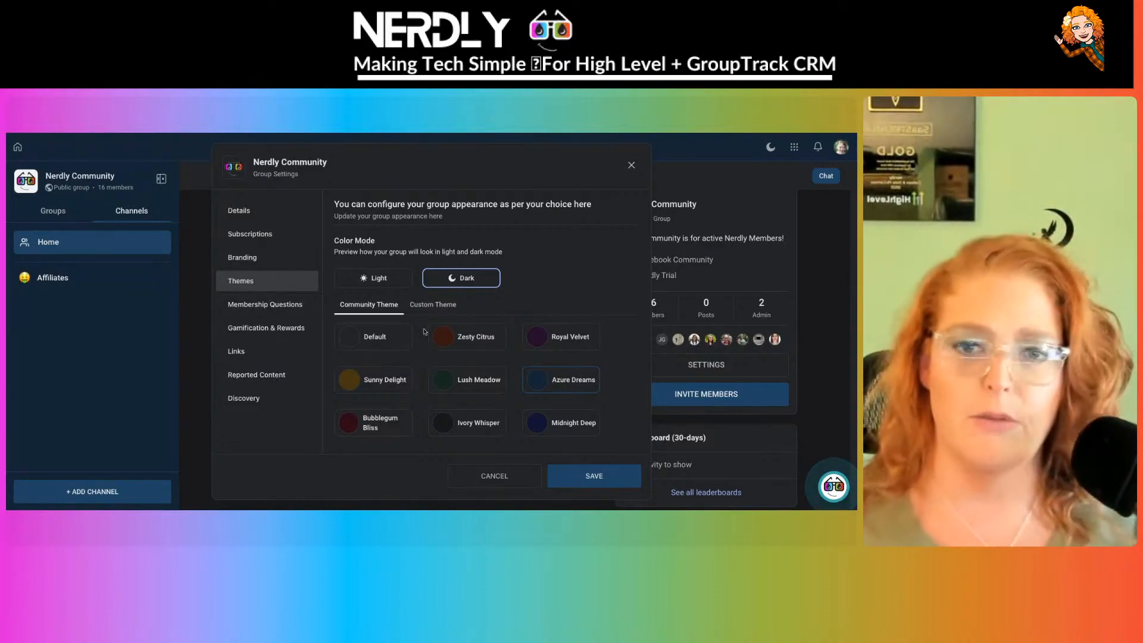
{"action": "left_click", "coordinate": [433, 306]}
- Set the sidebar background colour to teal 329DABFF
{"action": "scroll", "coordinate": [434, 313], "scroll_direction": "down", "scroll_amount": 2}
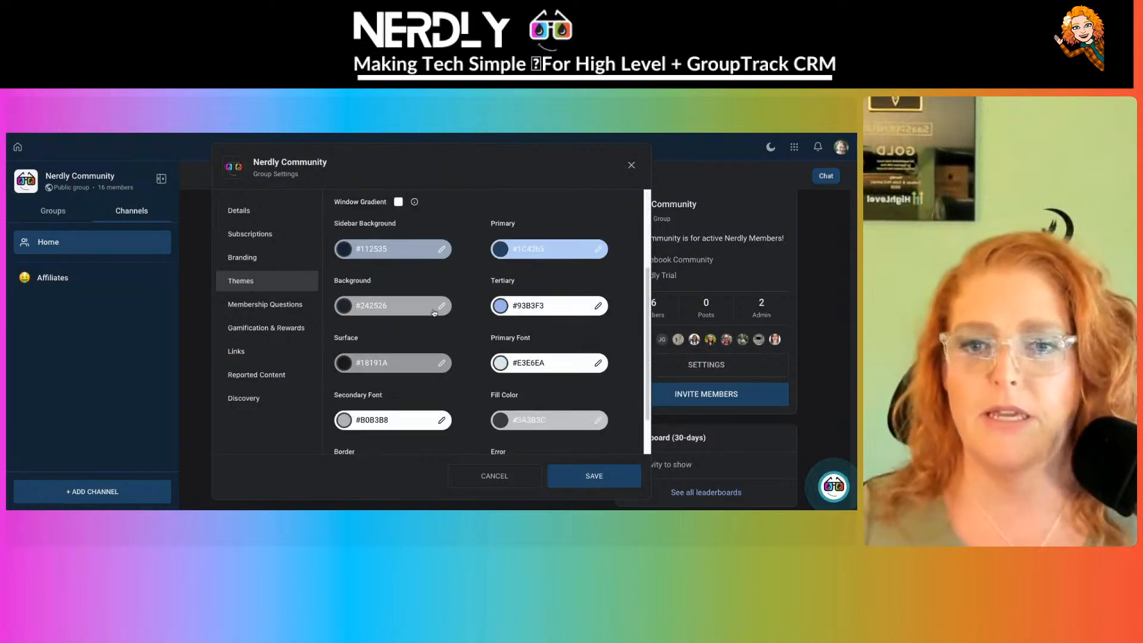
{"action": "left_click", "coordinate": [391, 252]}
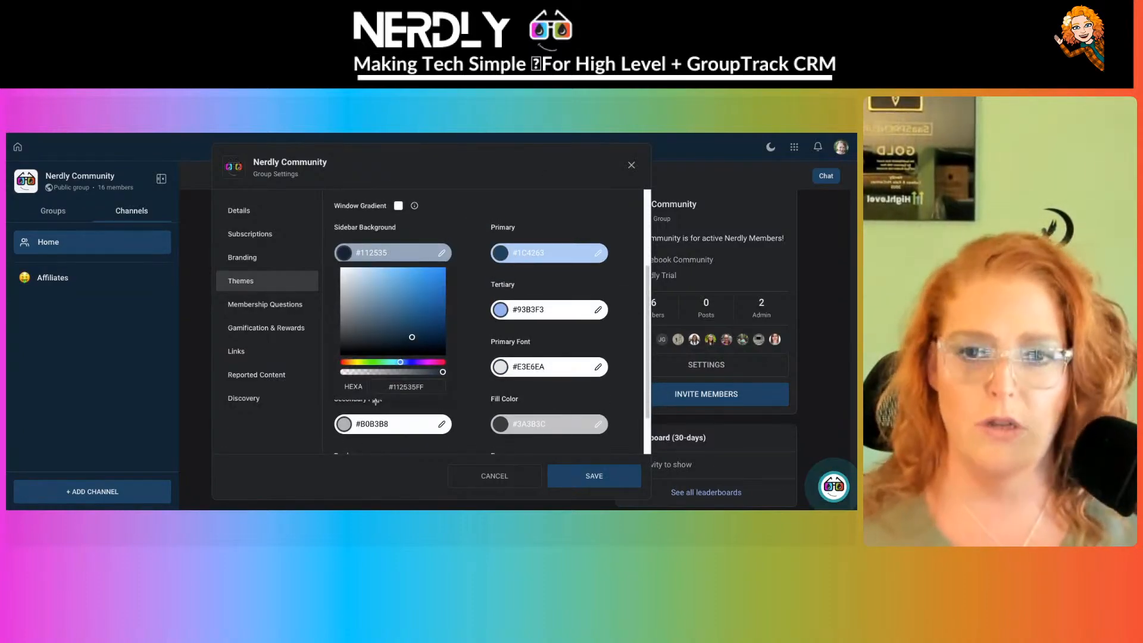
{"action": "double_click", "coordinate": [425, 388]}
{"action": "type", "text": "329"}
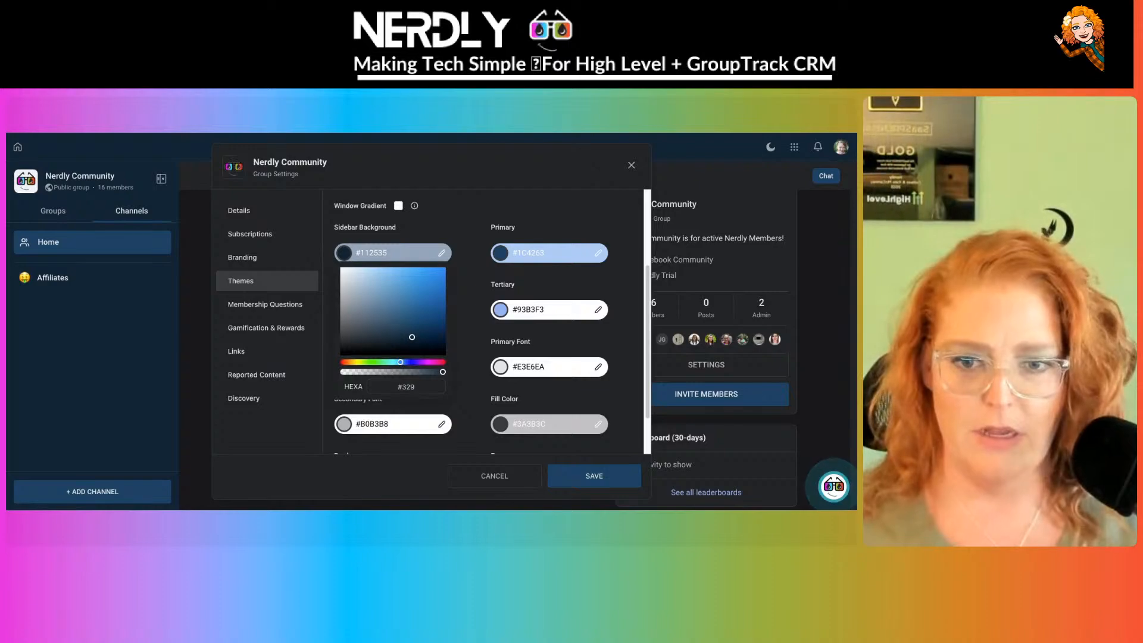
{"action": "type", "text": "DABFF"}
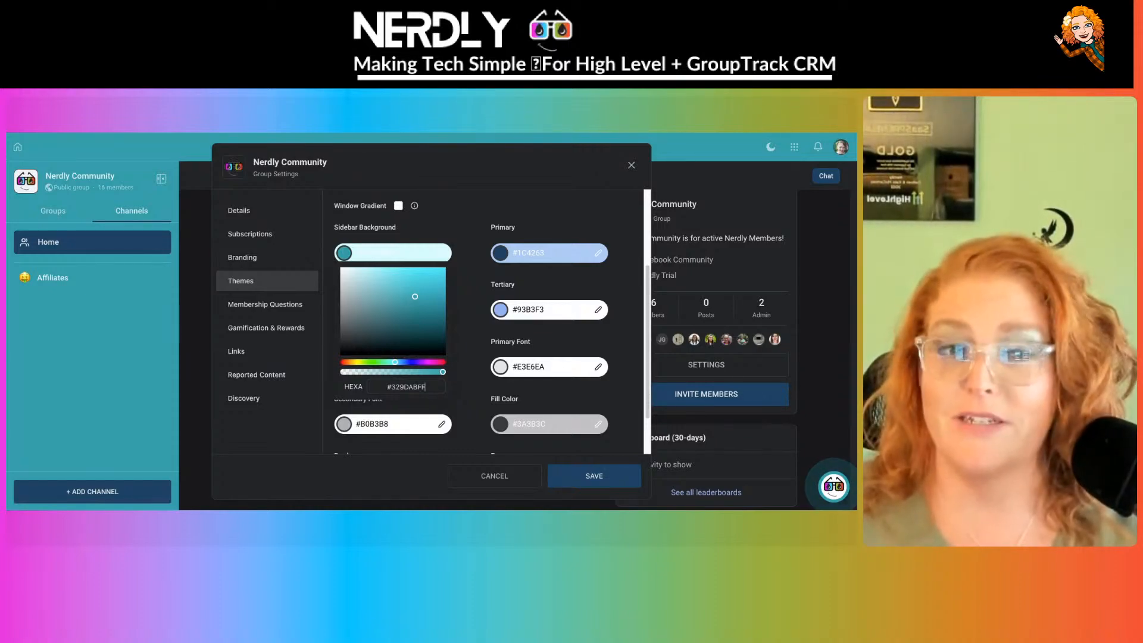
{"action": "left_click", "coordinate": [581, 228]}
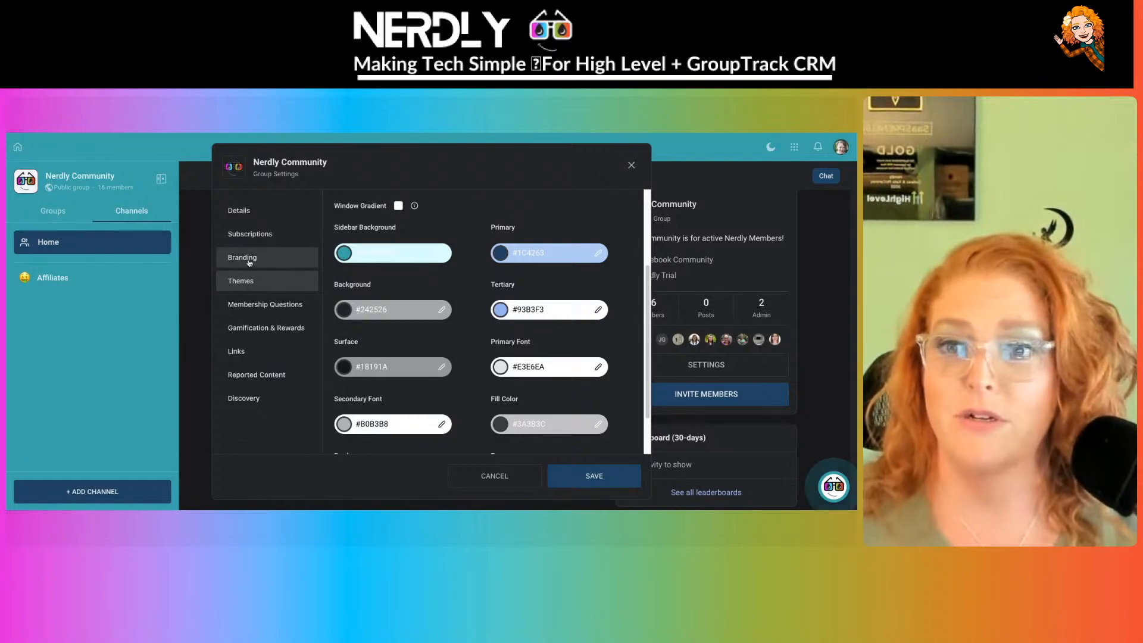
- Apply the Azure Dreams preset from the Community Theme options
{"action": "left_click", "coordinate": [249, 260]}
{"action": "left_click", "coordinate": [249, 280]}
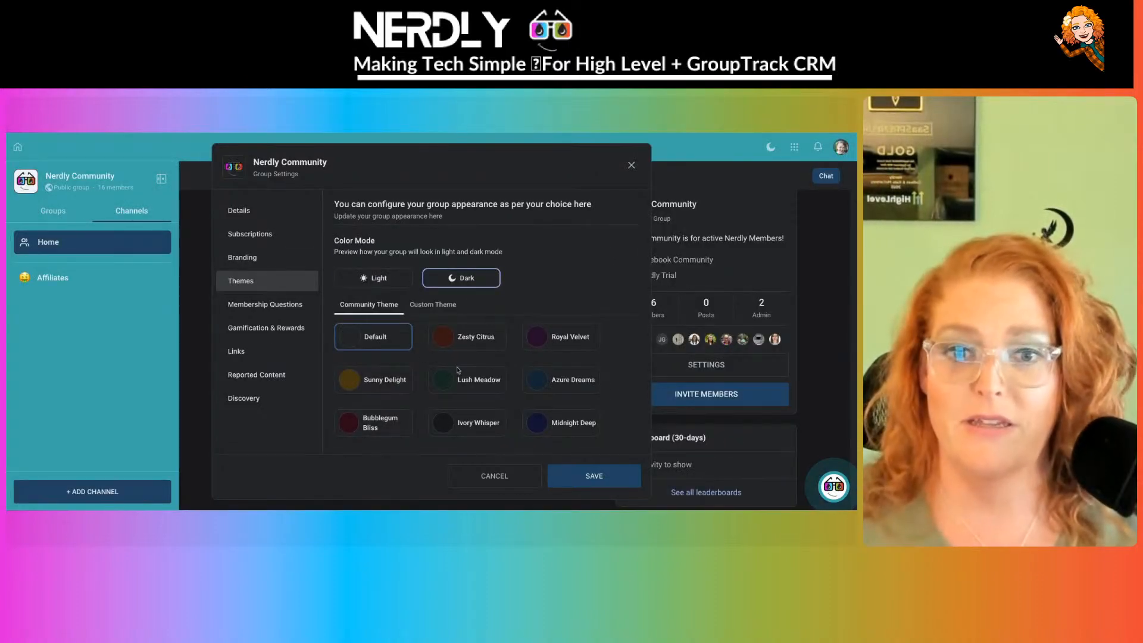
{"action": "left_click", "coordinate": [553, 380]}
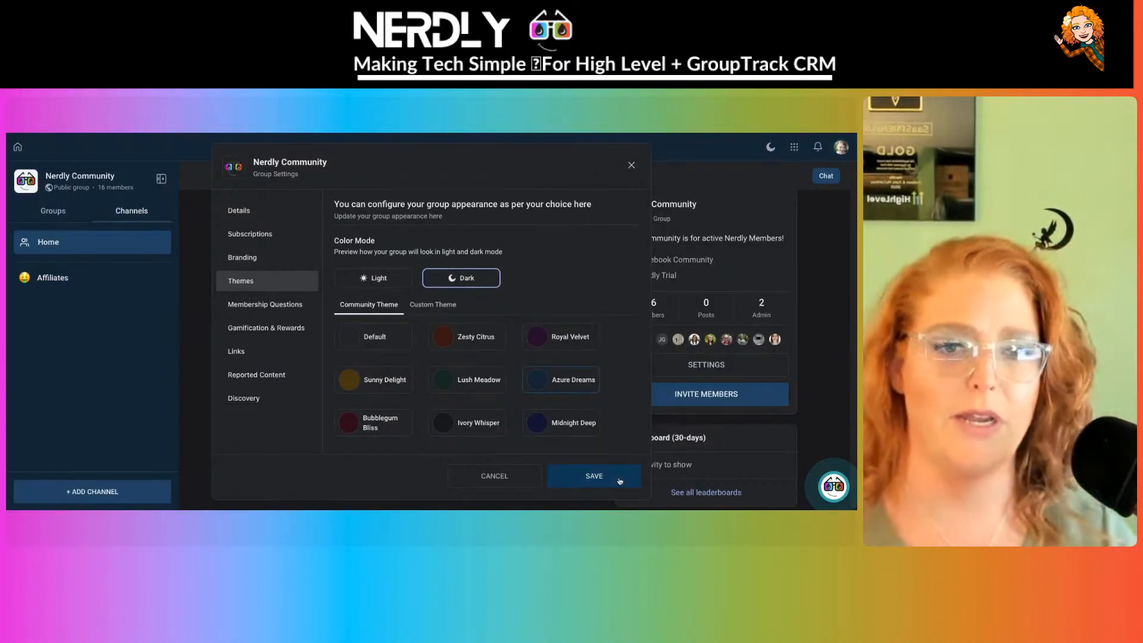
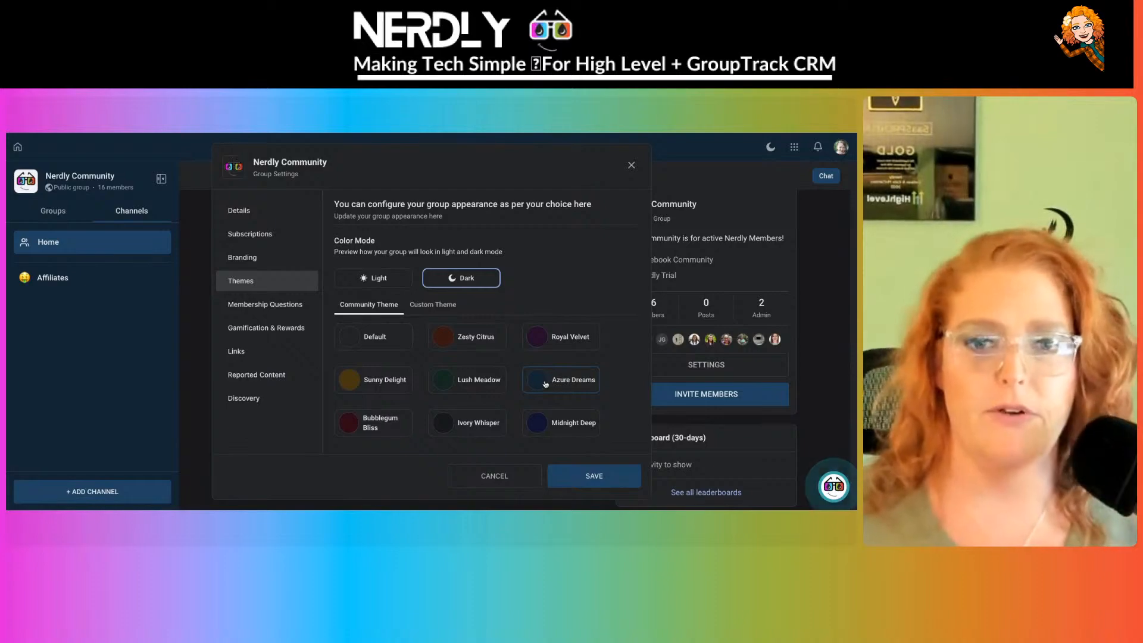
- Look over the Custom Theme colour fields, including tertiary #93B3F3, then open Membership Questions
{"action": "left_click", "coordinate": [437, 304]}
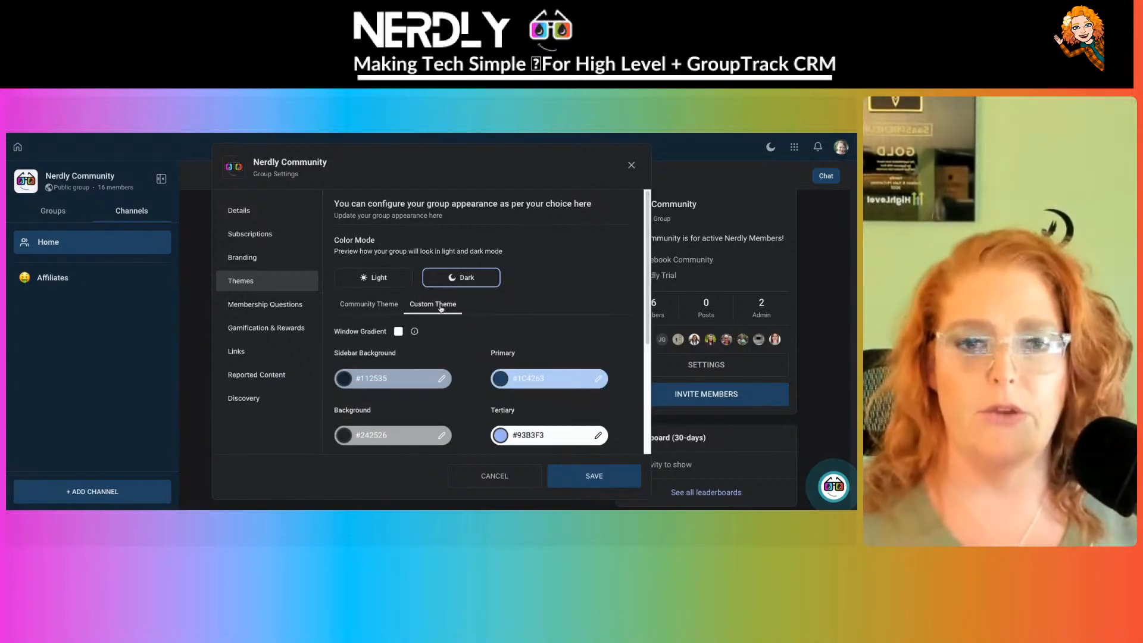
{"action": "scroll", "coordinate": [441, 309], "scroll_direction": "down", "scroll_amount": 3}
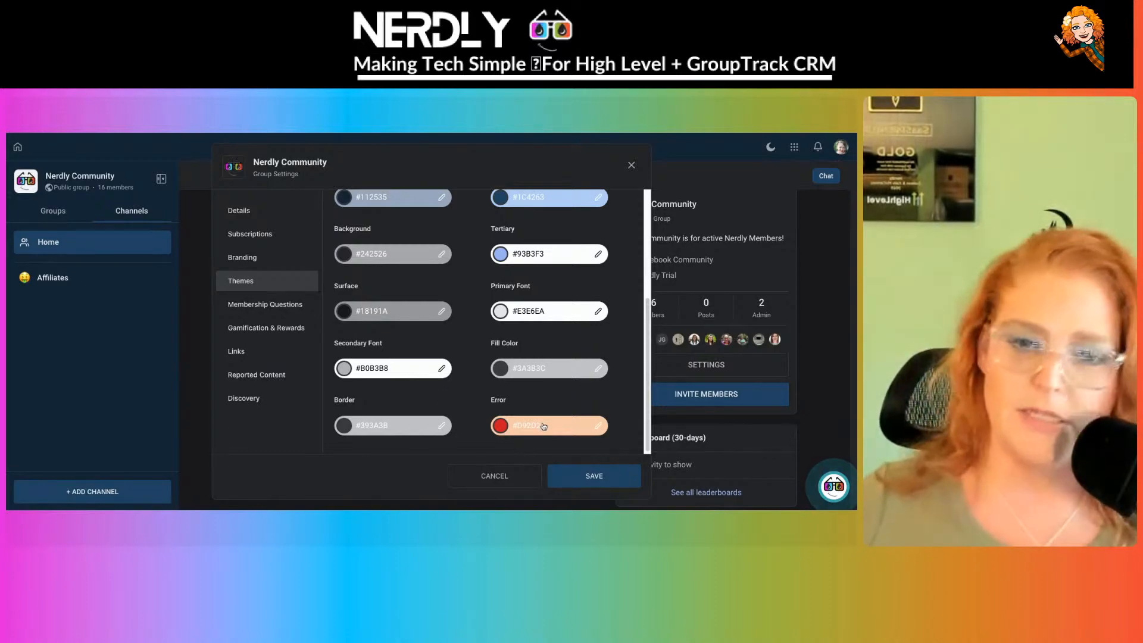
{"action": "scroll", "coordinate": [546, 430], "scroll_direction": "up", "scroll_amount": 3}
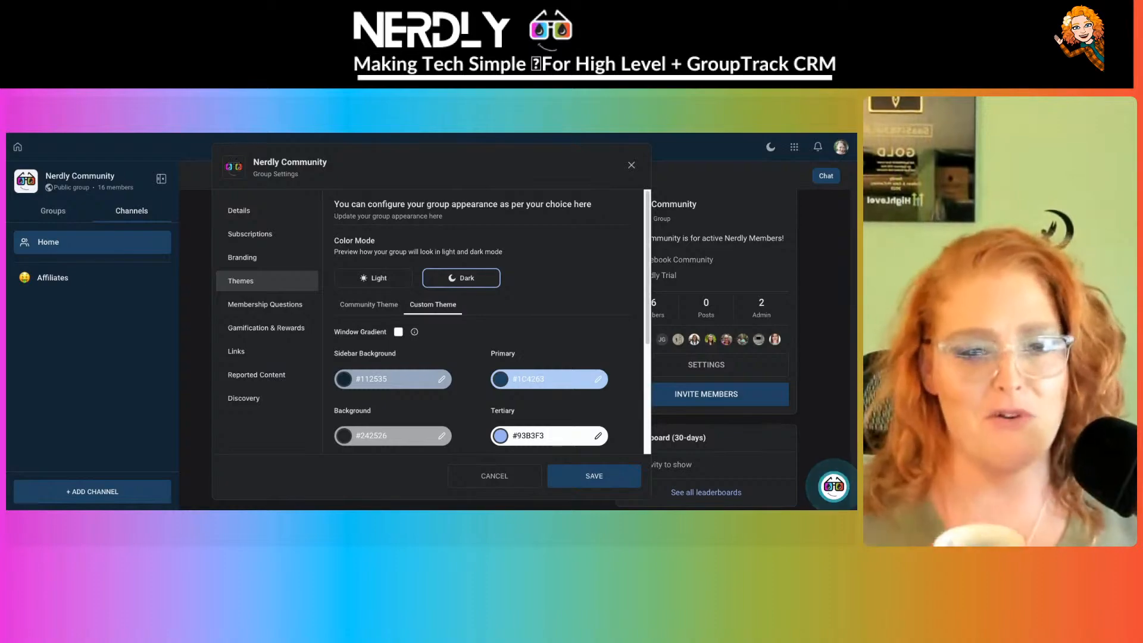
{"action": "left_click", "coordinate": [271, 305]}
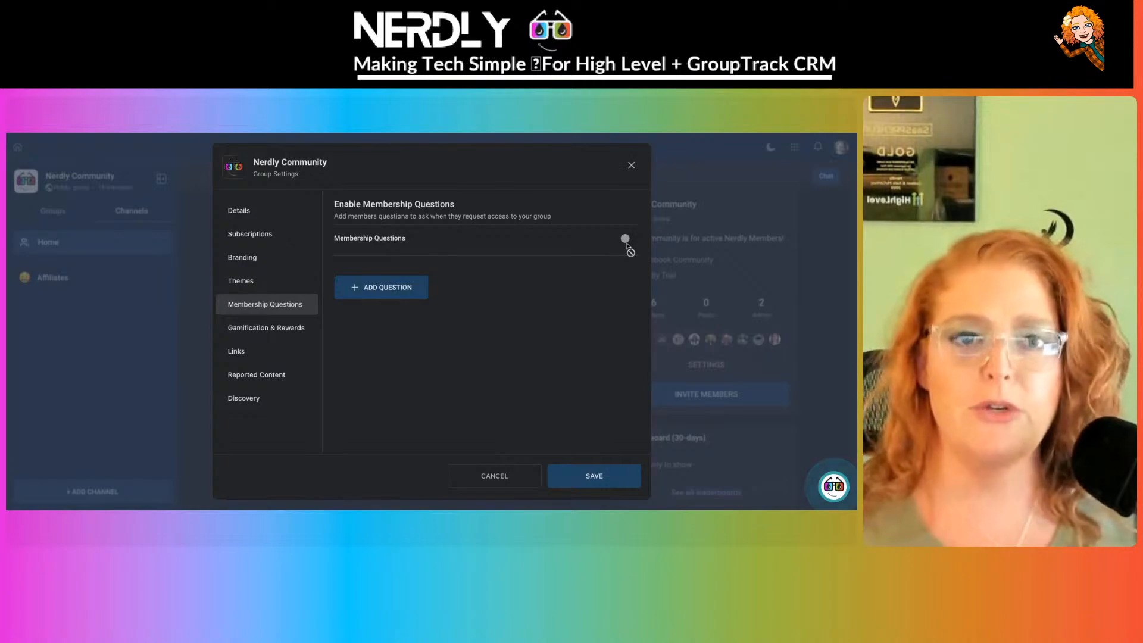
{"action": "left_click", "coordinate": [369, 289]}
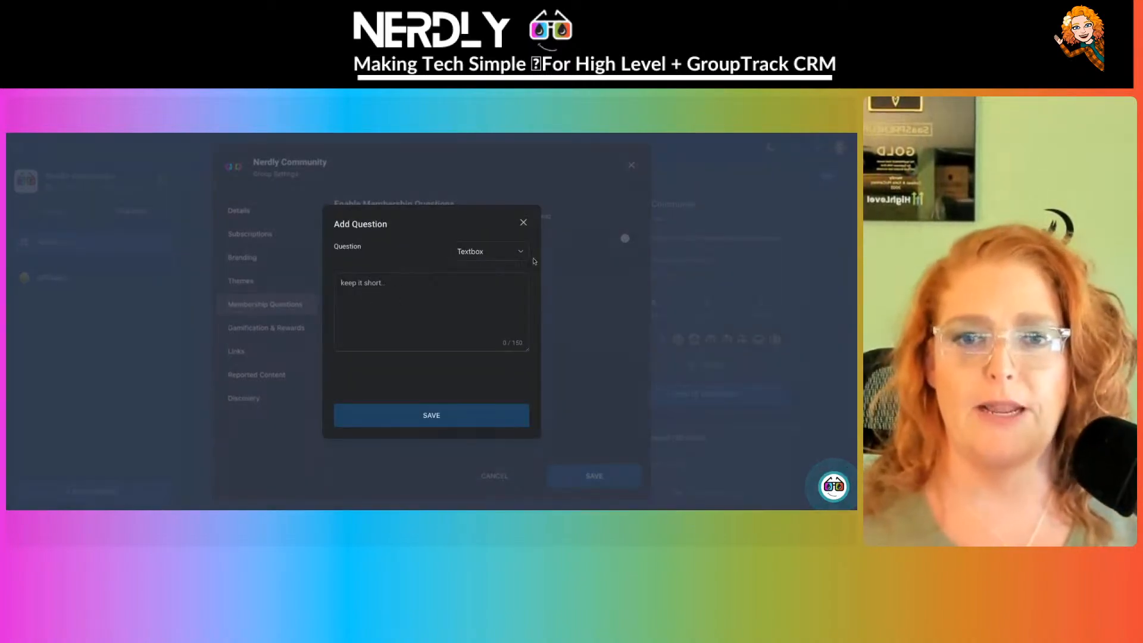
{"action": "left_click", "coordinate": [492, 255]}
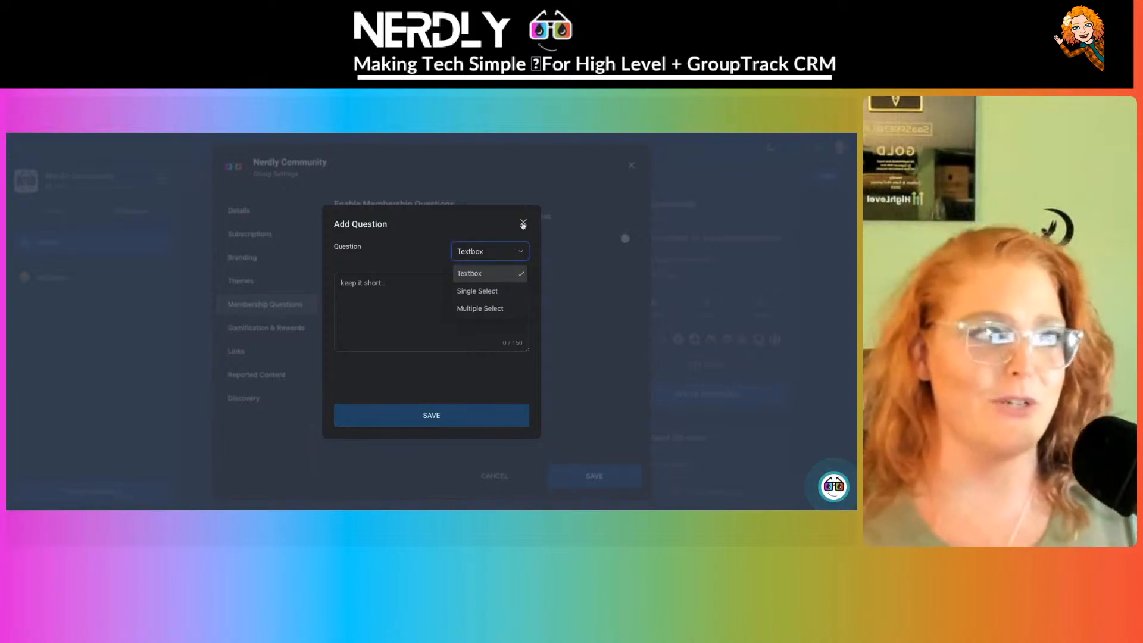
{"action": "left_click", "coordinate": [523, 224]}
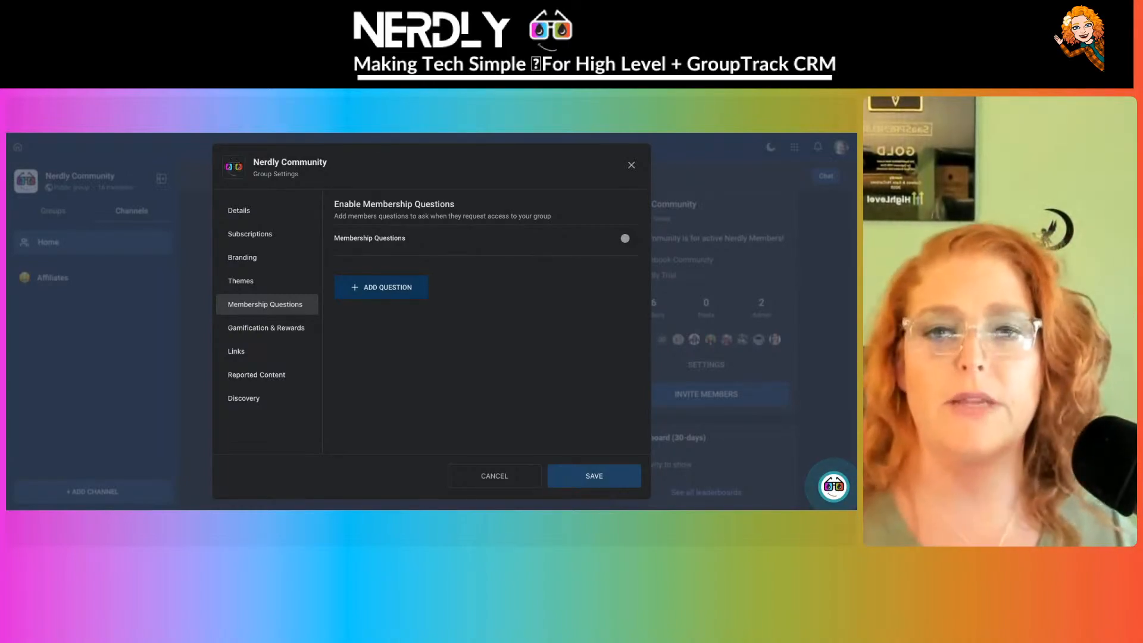
{"action": "left_click", "coordinate": [401, 295]}
{"action": "left_click", "coordinate": [403, 309]}
{"action": "type", "text": "sdfv"}
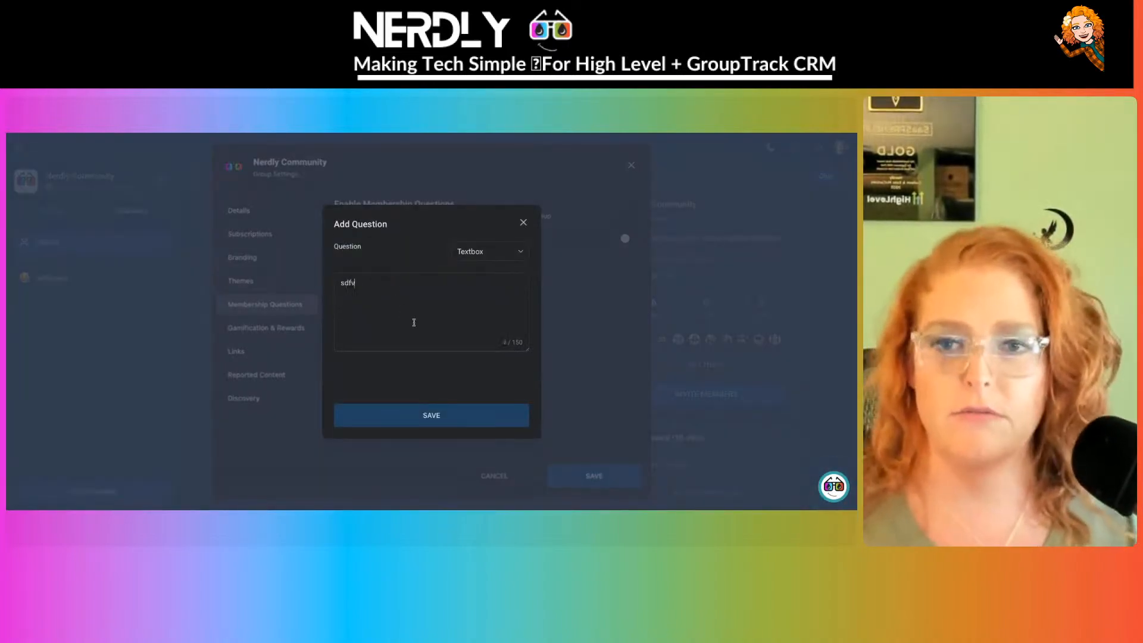
{"action": "left_click", "coordinate": [472, 425]}
{"action": "left_click", "coordinate": [386, 353]}
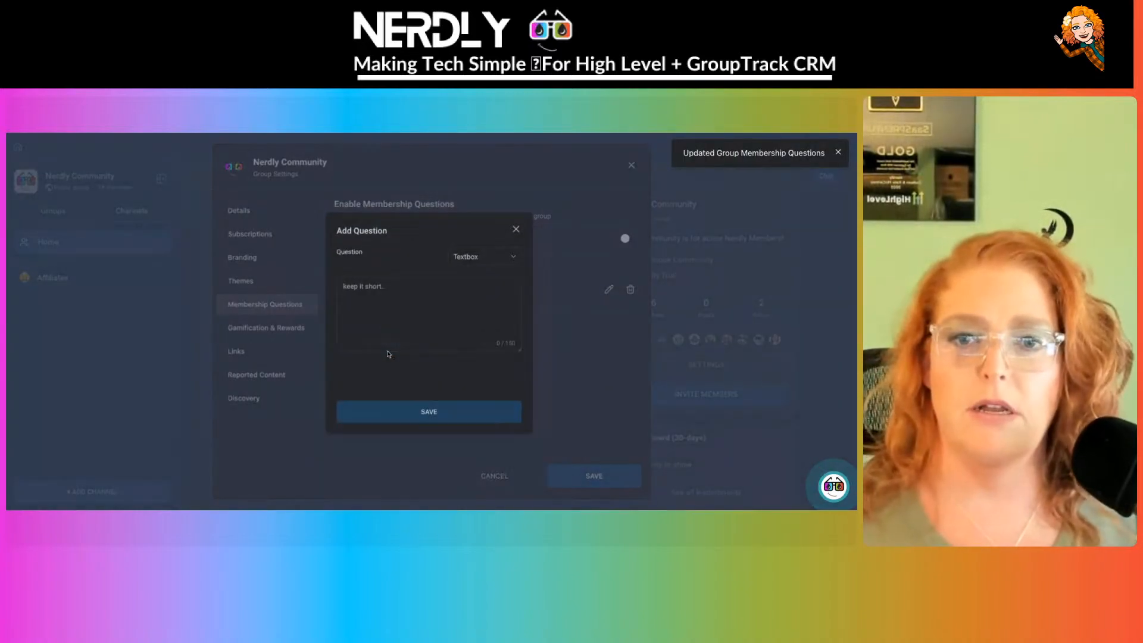
{"action": "left_click", "coordinate": [396, 309]}
{"action": "type", "text": "zxdcvz"}
{"action": "left_click", "coordinate": [468, 420]}
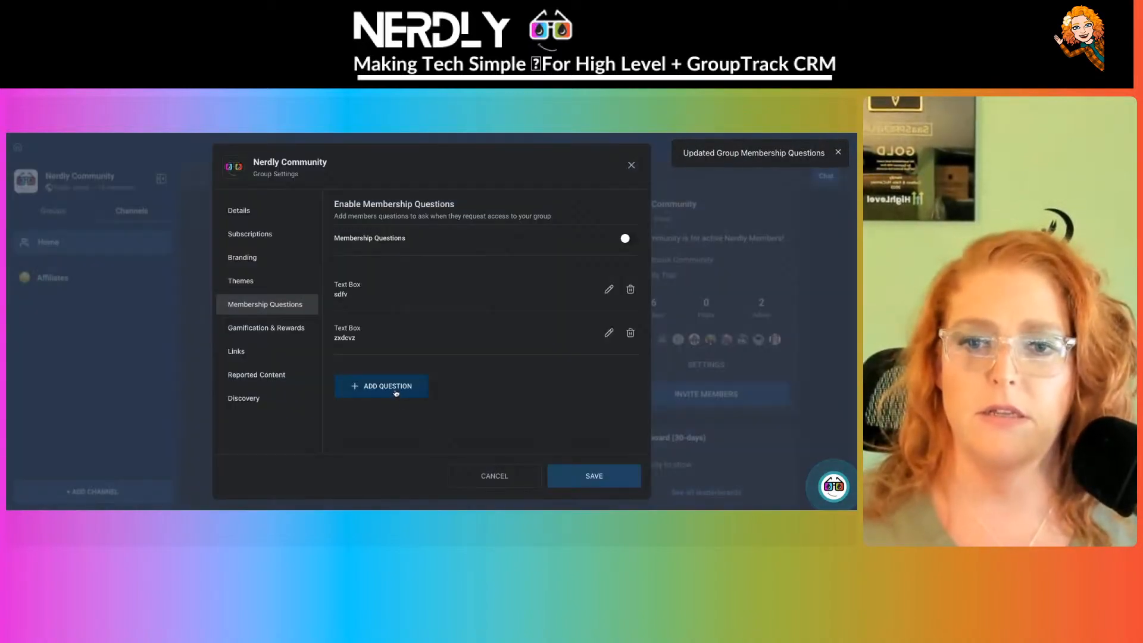
{"action": "left_click", "coordinate": [396, 386]}
{"action": "left_click", "coordinate": [405, 301]}
{"action": "type", "text": "dfvdf"}
{"action": "left_click", "coordinate": [447, 421]}
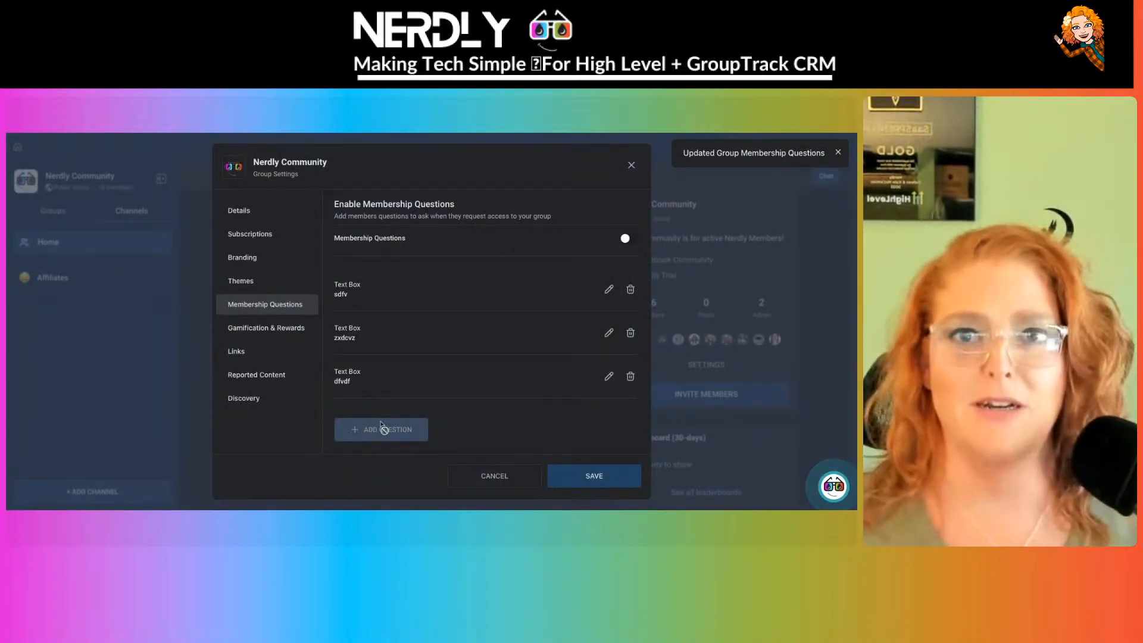
{"action": "left_click", "coordinate": [626, 292]}
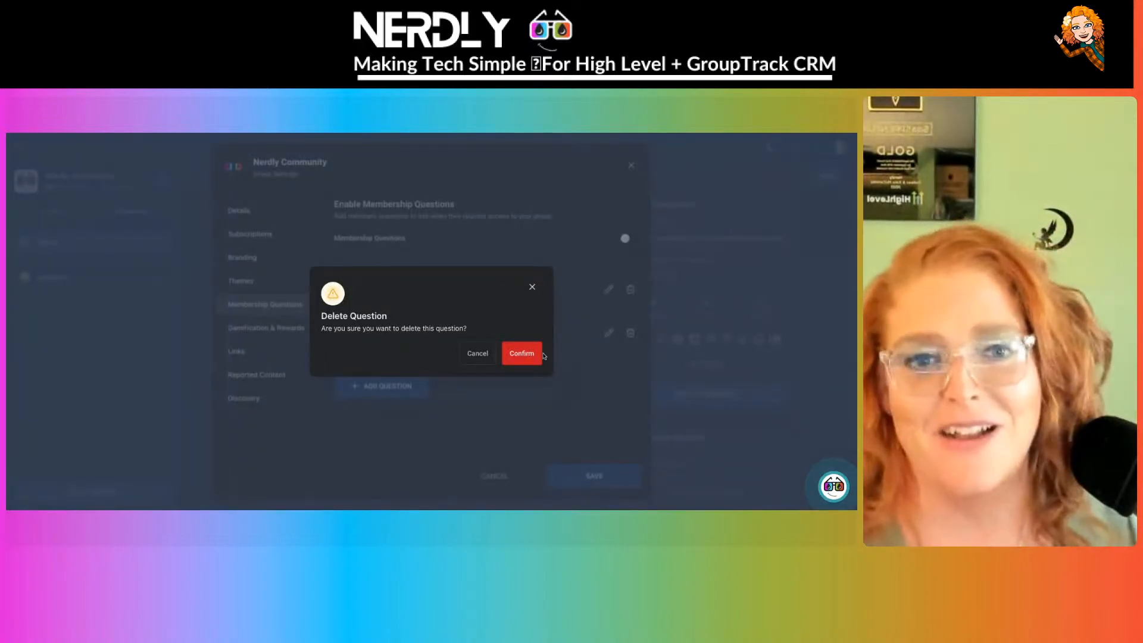
{"action": "left_click", "coordinate": [541, 354]}
{"action": "left_click", "coordinate": [630, 290]}
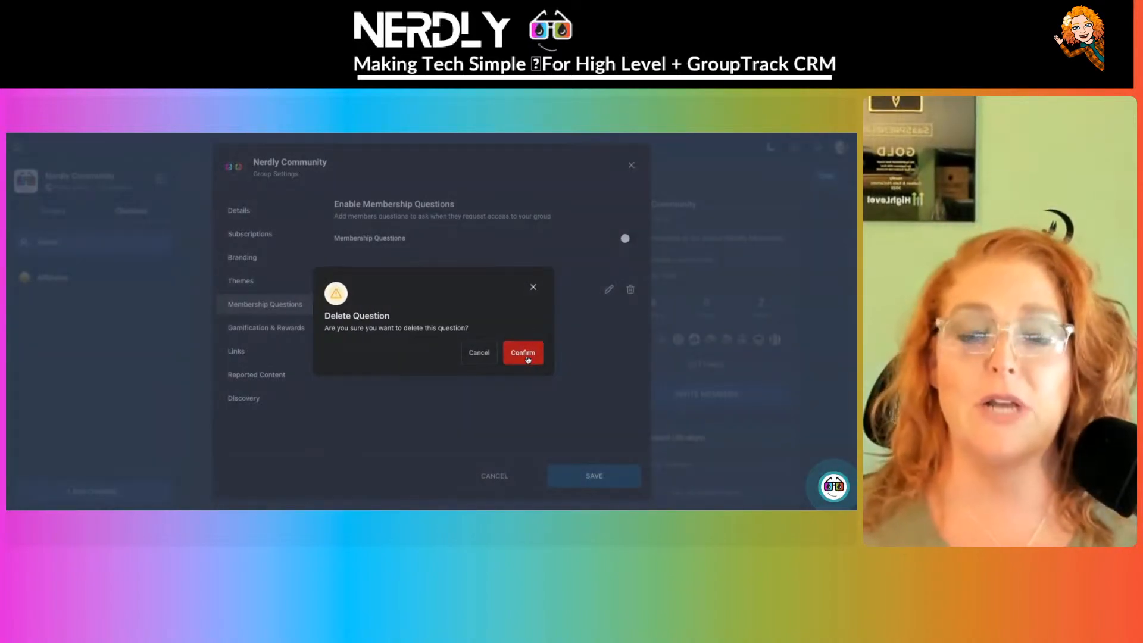
{"action": "left_click", "coordinate": [526, 357]}
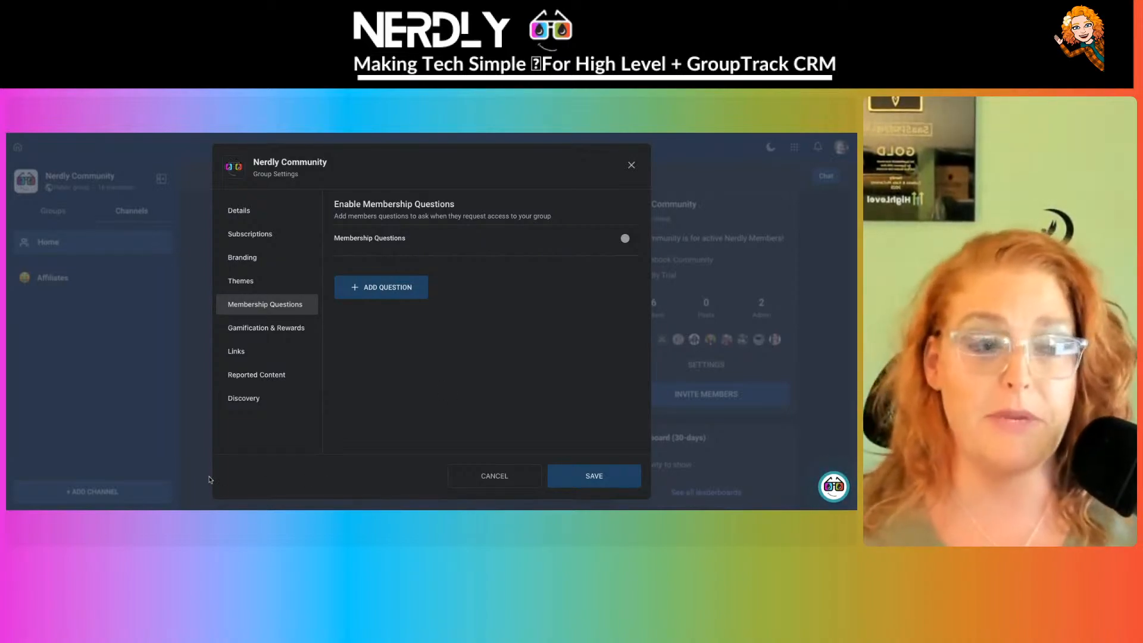
- In Gamification & Rewards, expand the Levels 1–9 list, leave Level 1 unrenamed, and expand Rewards
{"action": "left_click", "coordinate": [246, 329]}
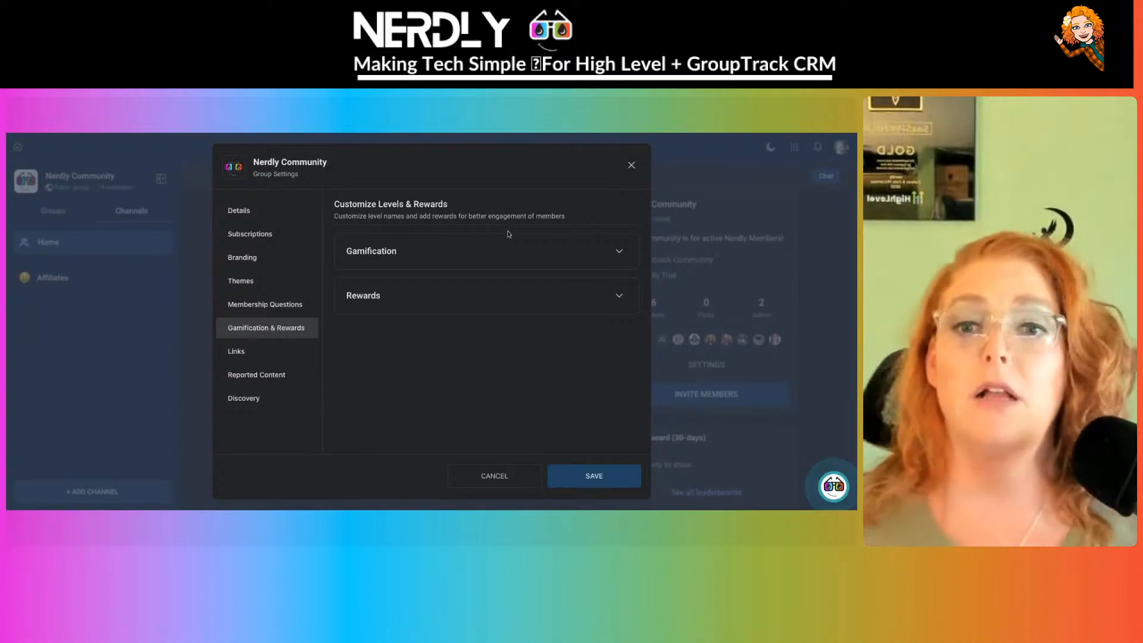
{"action": "left_click", "coordinate": [555, 254]}
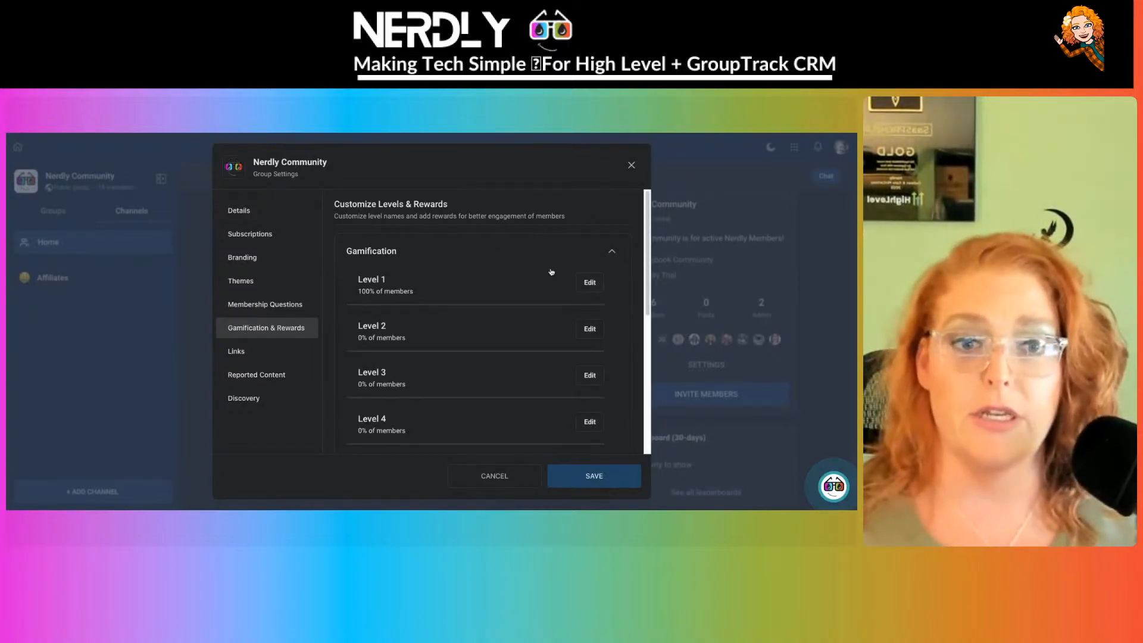
{"action": "left_click", "coordinate": [589, 283]}
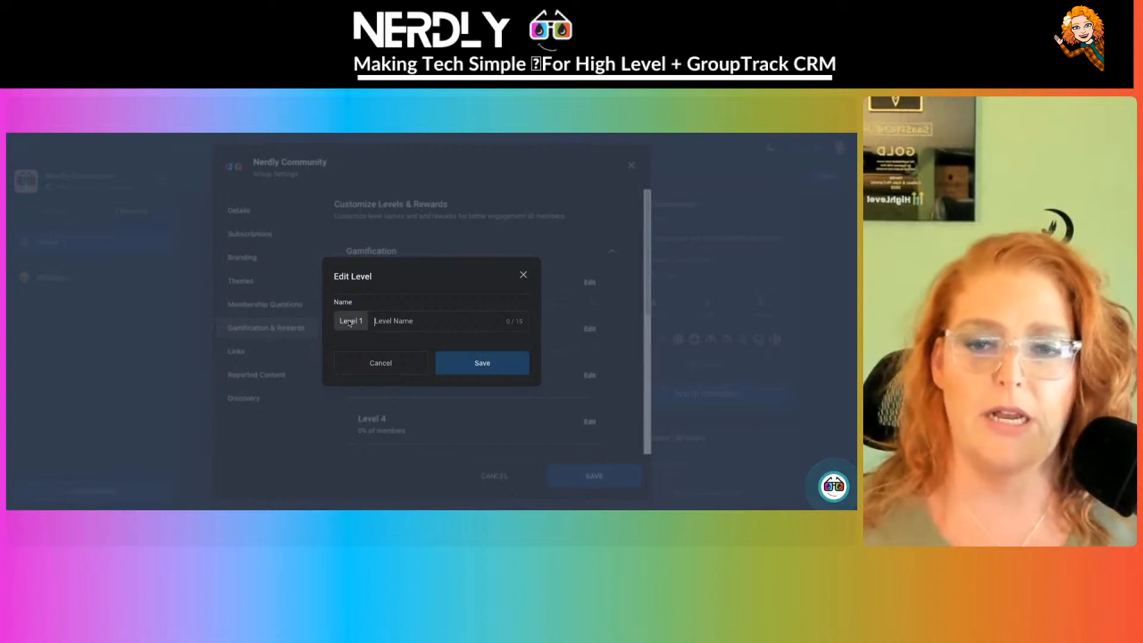
{"action": "left_click", "coordinate": [394, 365]}
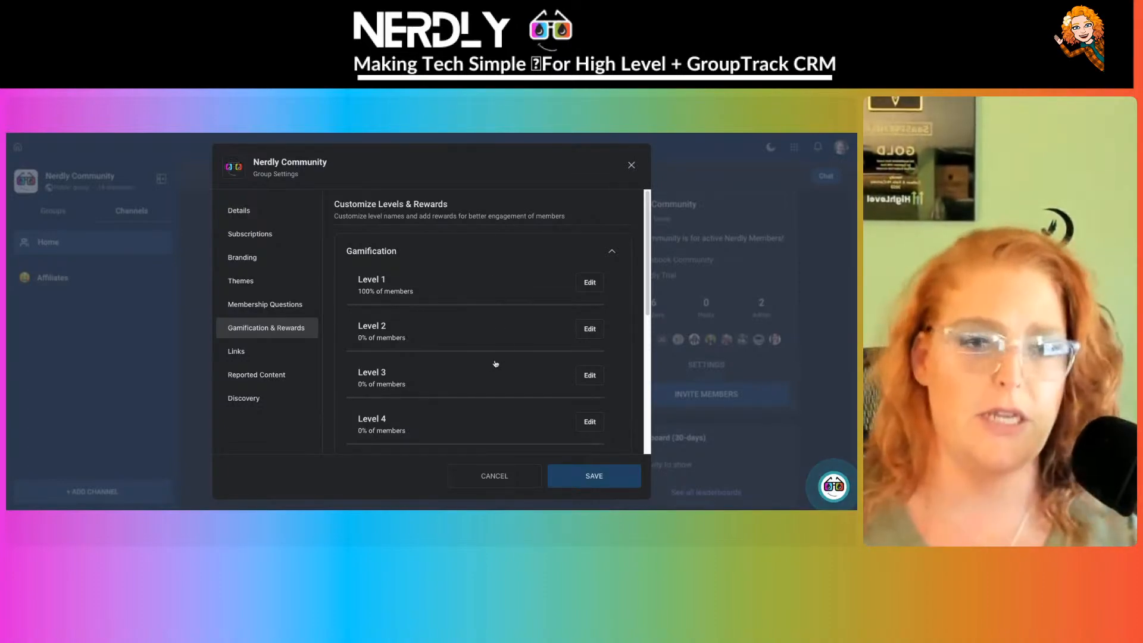
{"action": "scroll", "coordinate": [488, 393], "scroll_direction": "down", "scroll_amount": 3}
{"action": "scroll", "coordinate": [485, 384], "scroll_direction": "up", "scroll_amount": 3}
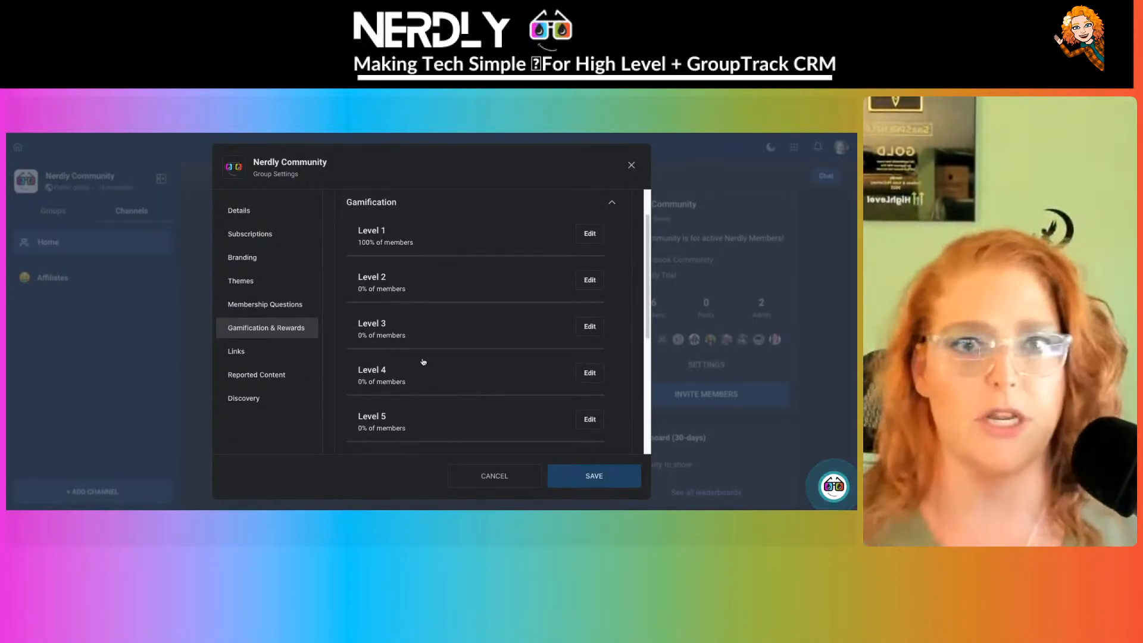
{"action": "scroll", "coordinate": [435, 372], "scroll_direction": "up", "scroll_amount": 1}
{"action": "scroll", "coordinate": [408, 301], "scroll_direction": "down", "scroll_amount": 1}
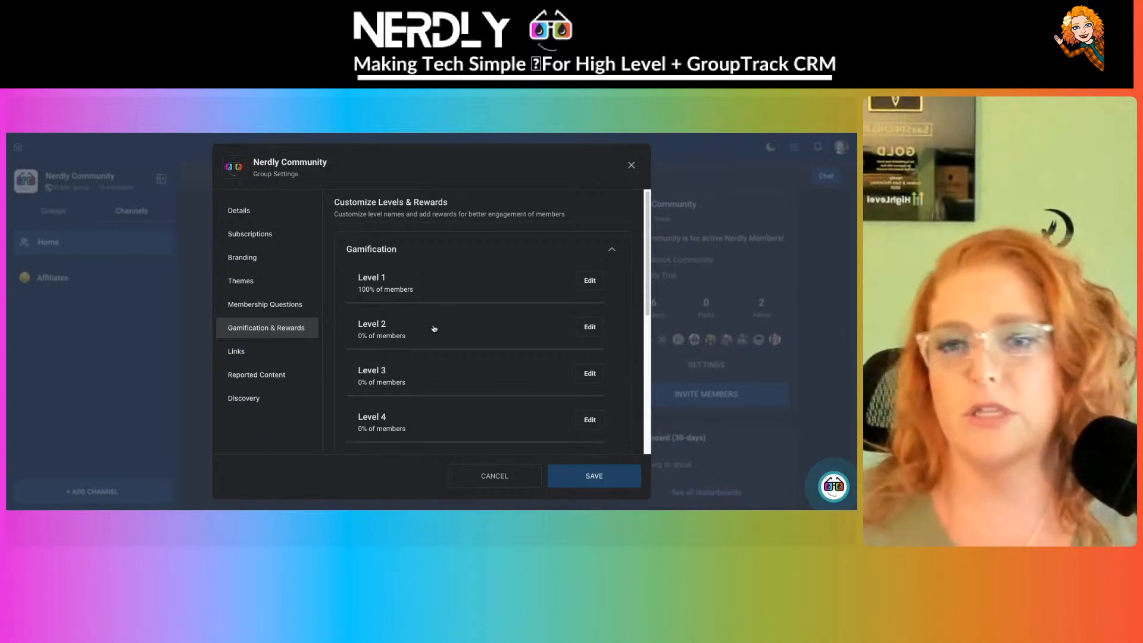
{"action": "scroll", "coordinate": [433, 328], "scroll_direction": "down", "scroll_amount": 5}
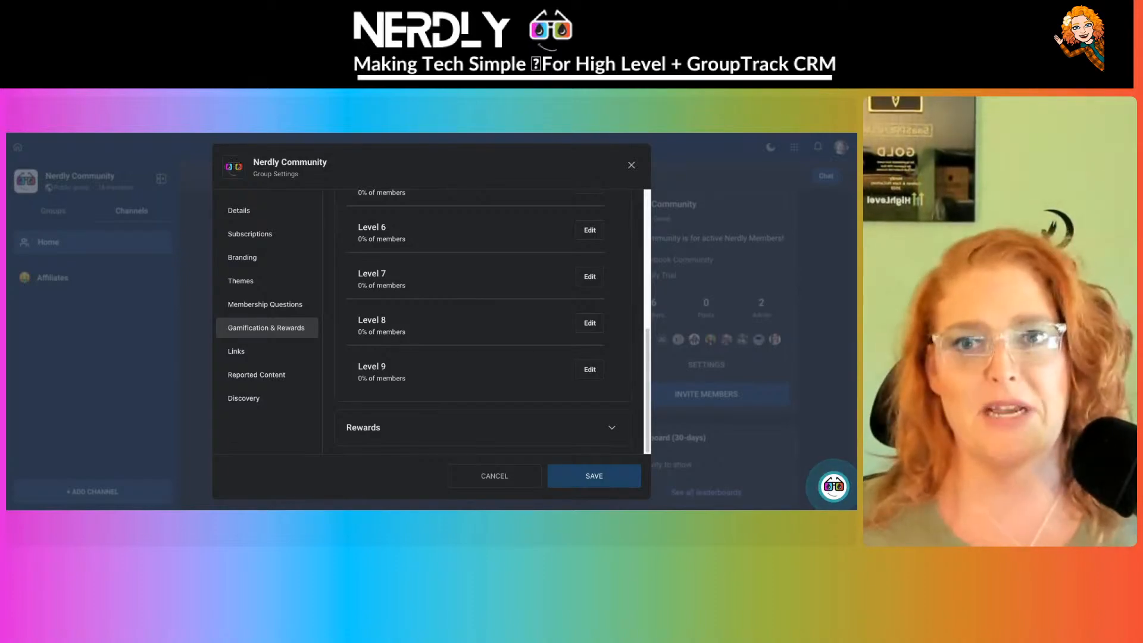
{"action": "left_click", "coordinate": [611, 428]}
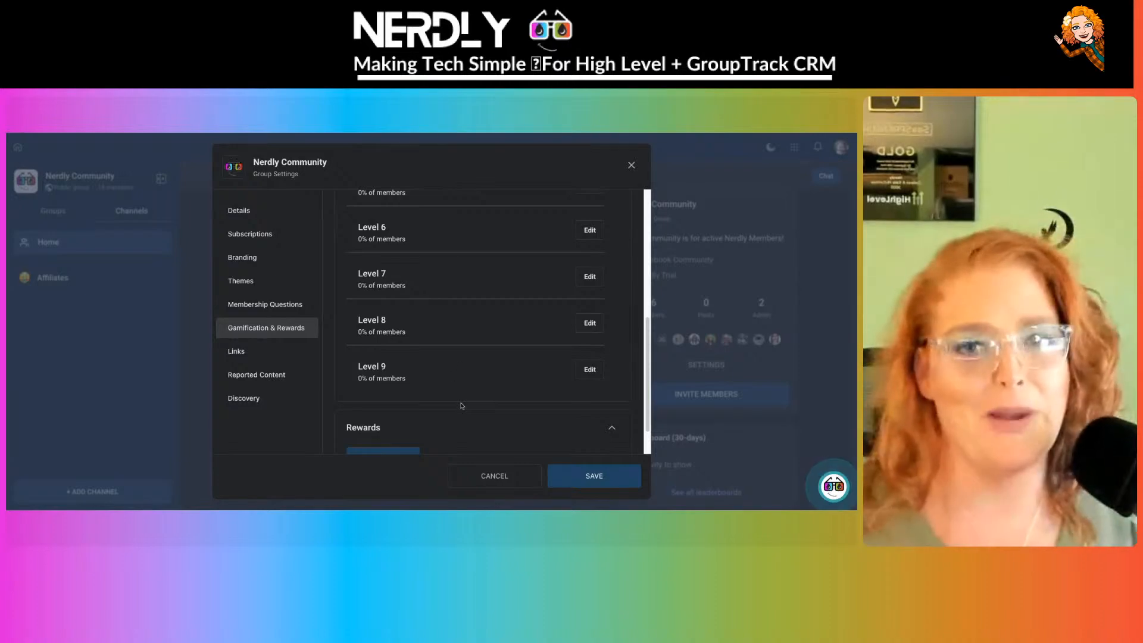
{"action": "scroll", "coordinate": [461, 406], "scroll_direction": "down", "scroll_amount": 1}
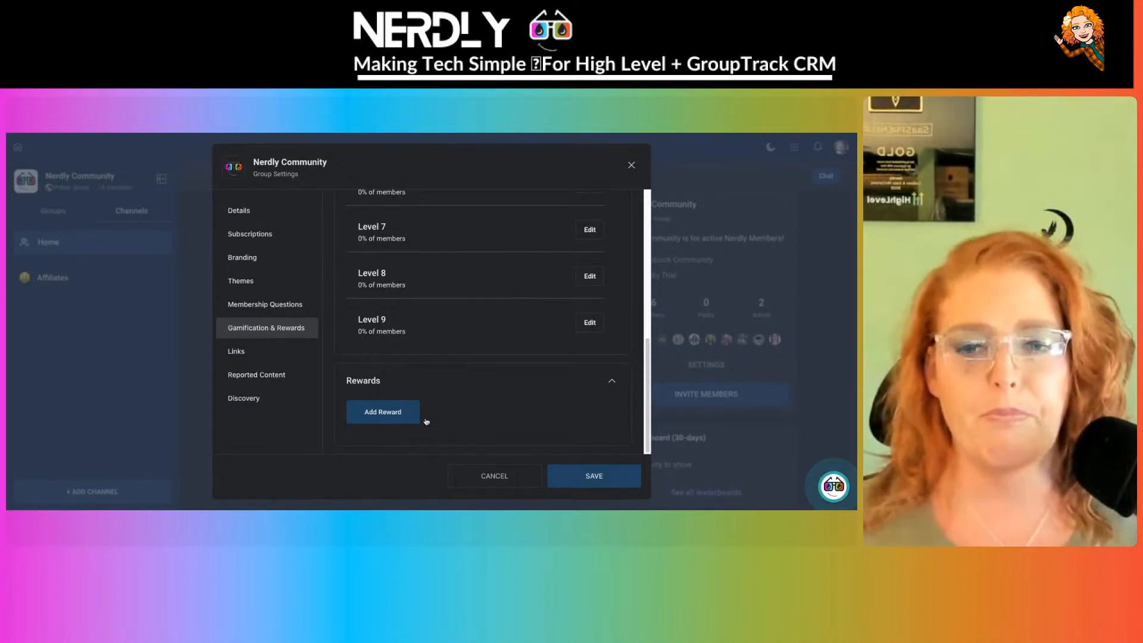
{"action": "left_click", "coordinate": [401, 411]}
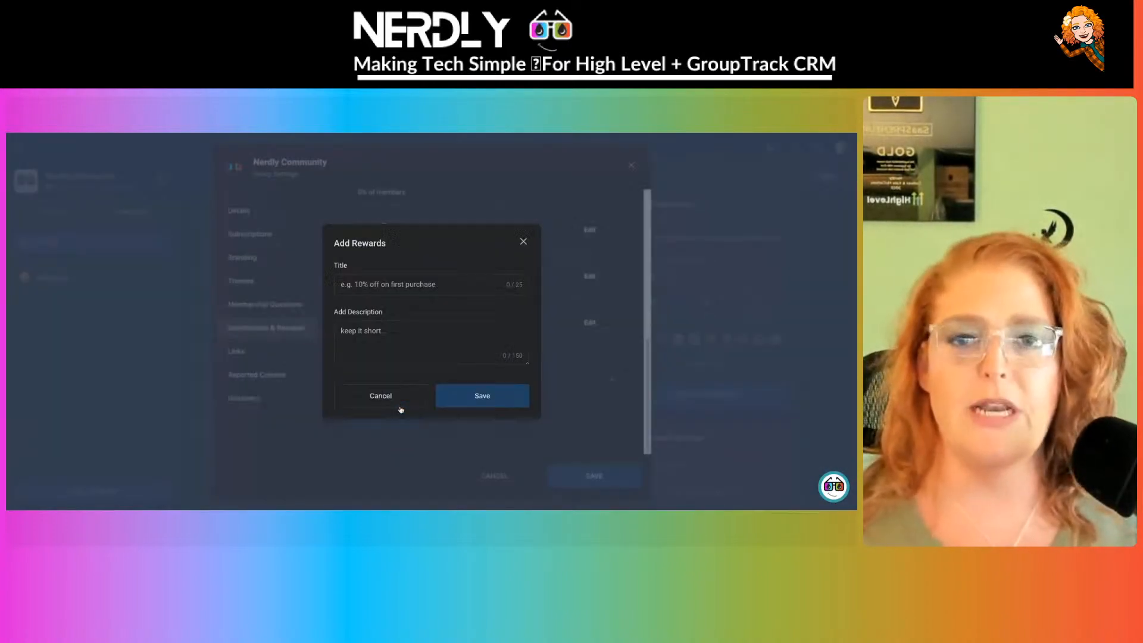
{"action": "left_click", "coordinate": [389, 278]}
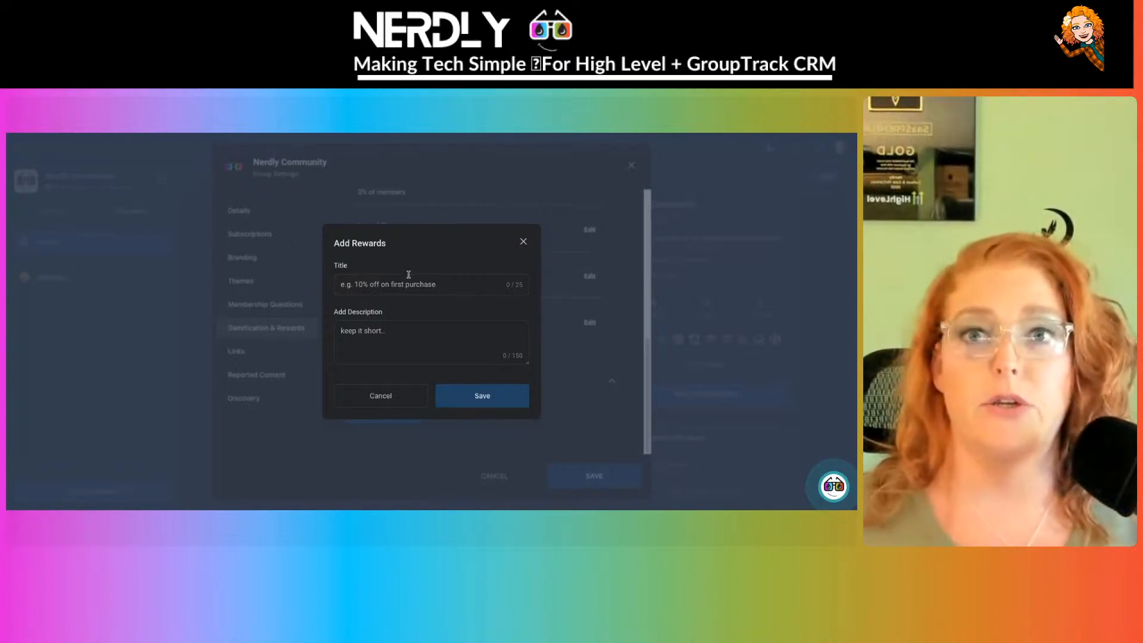
{"action": "left_click", "coordinate": [524, 243]}
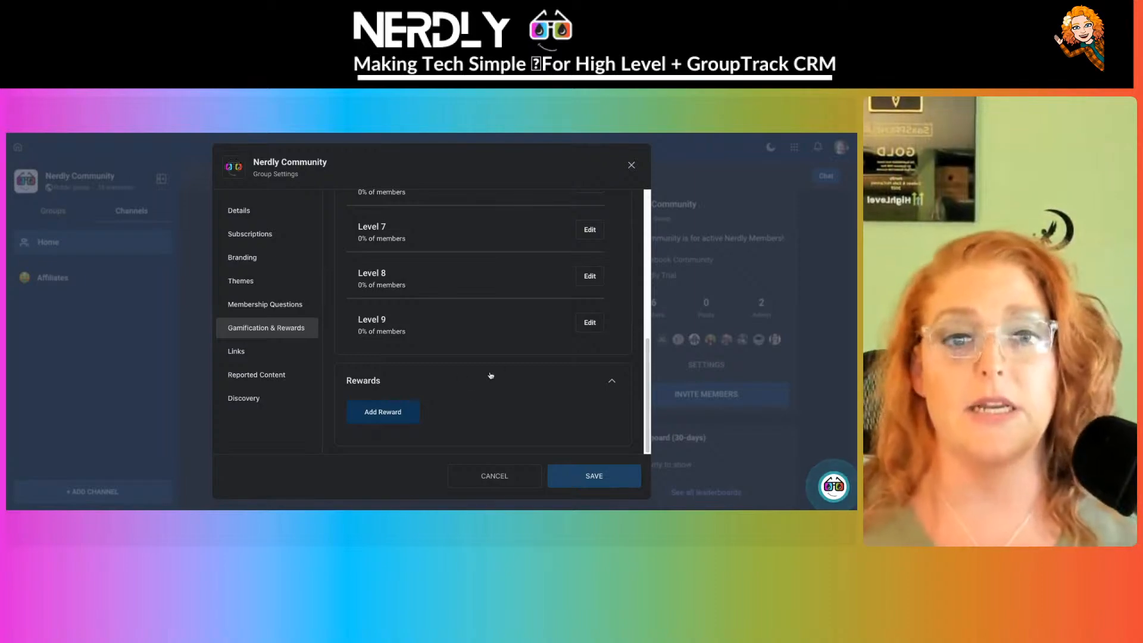
{"action": "scroll", "coordinate": [490, 377], "scroll_direction": "up", "scroll_amount": 2}
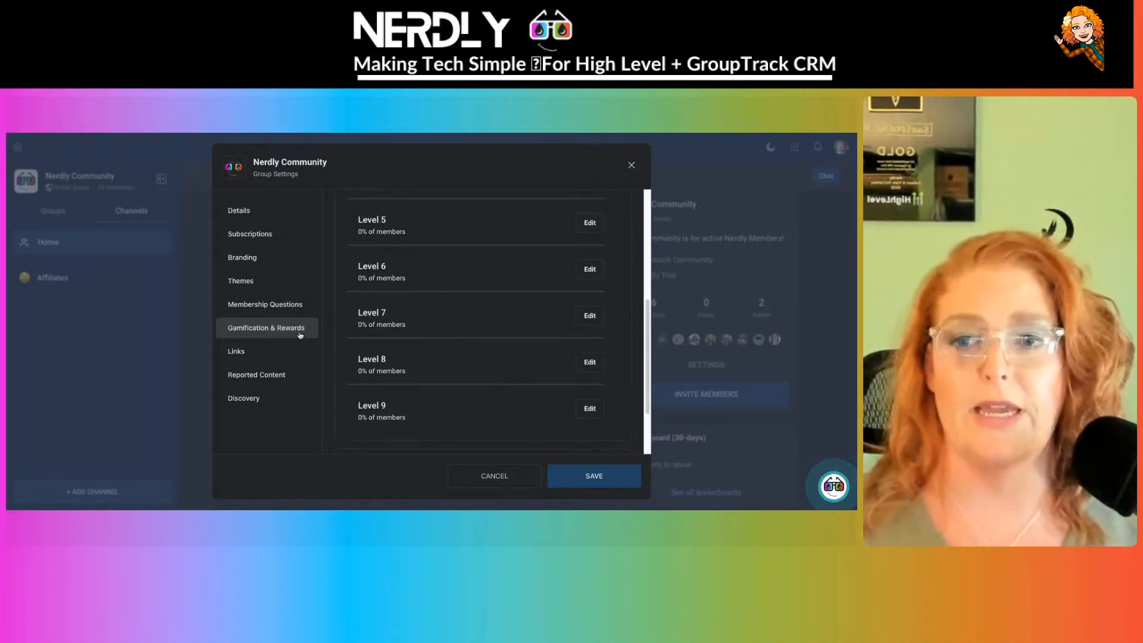
- In Links, select the Nerdly Trial URL, cancel adding a new link, then view Reported Content
{"action": "left_click", "coordinate": [277, 351]}
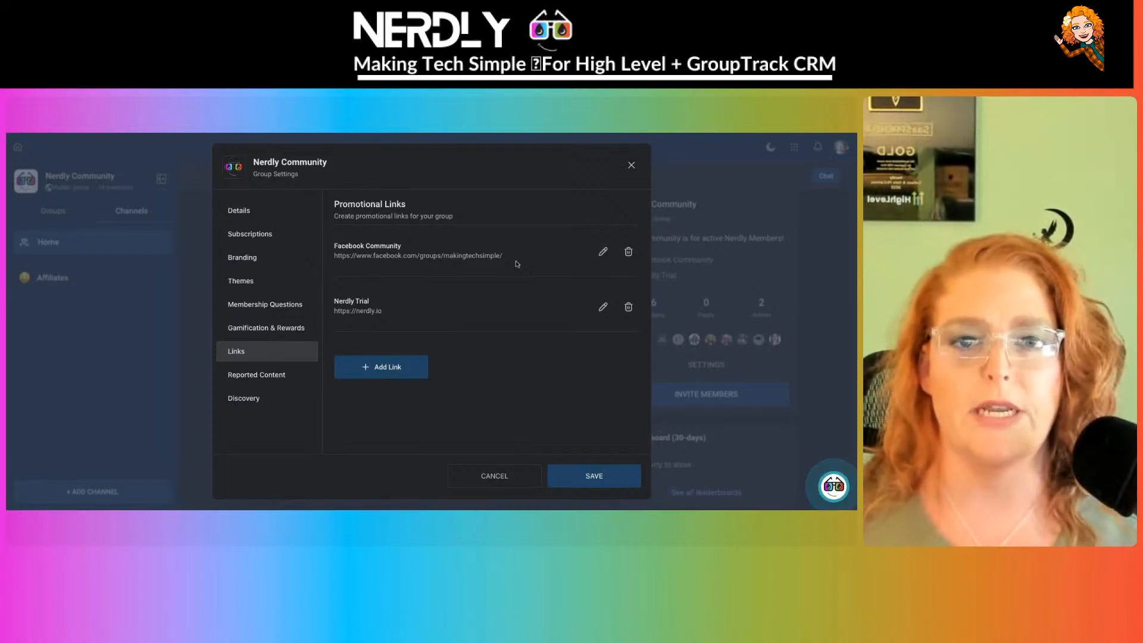
{"action": "left_click_drag", "start_coordinate": [334, 310], "coordinate": [475, 312]}
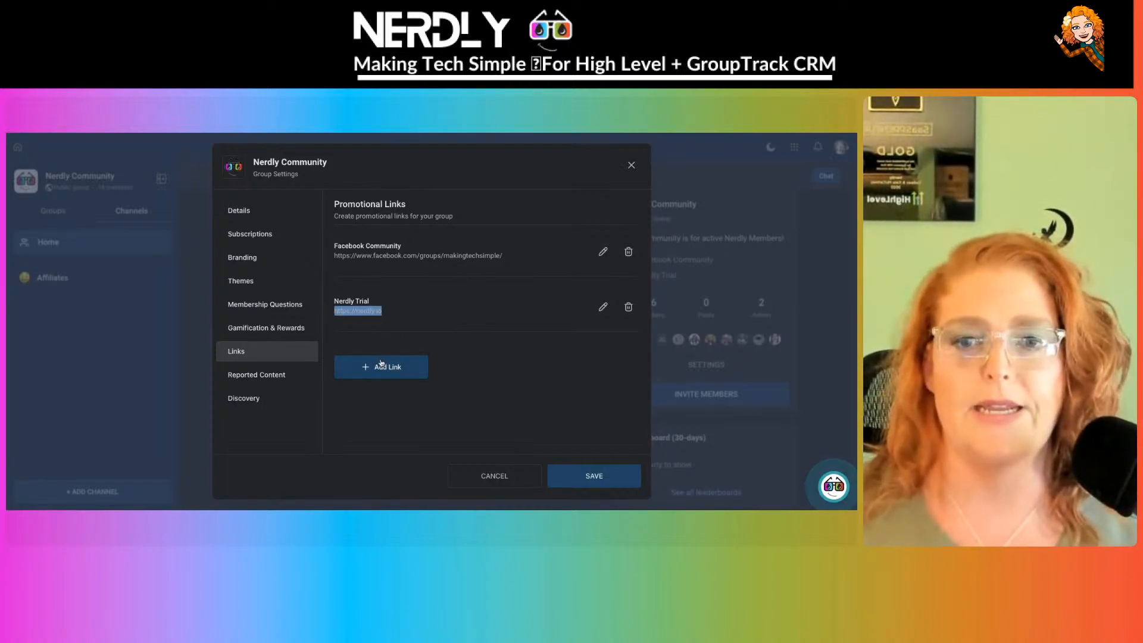
{"action": "left_click", "coordinate": [484, 346]}
{"action": "left_click", "coordinate": [393, 368]}
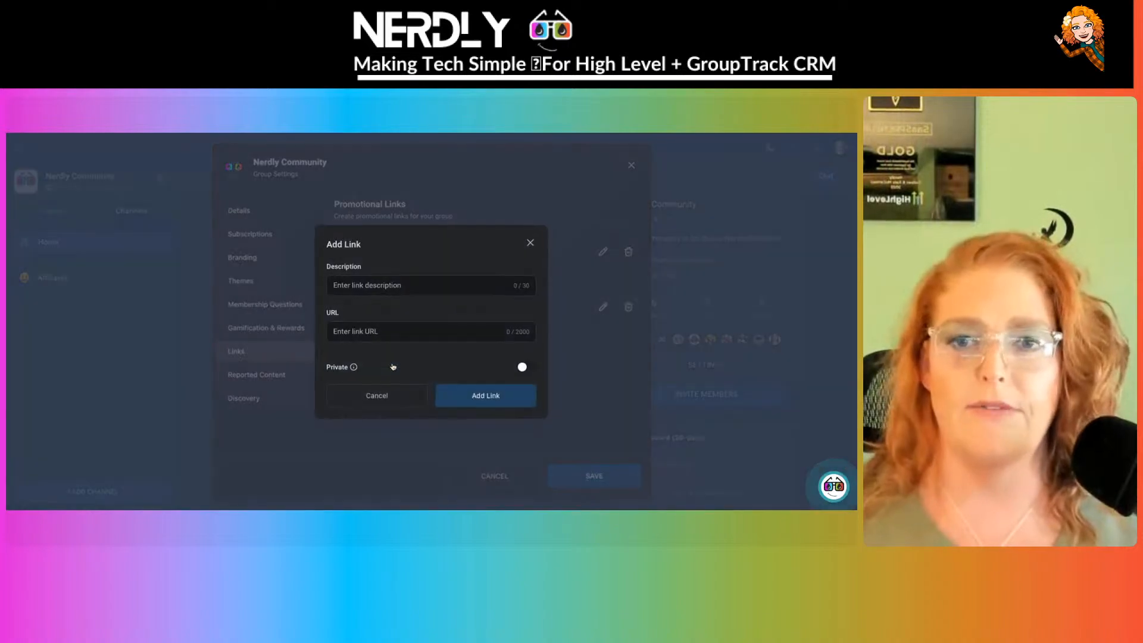
{"action": "left_click", "coordinate": [377, 396]}
{"action": "left_click", "coordinate": [240, 376]}
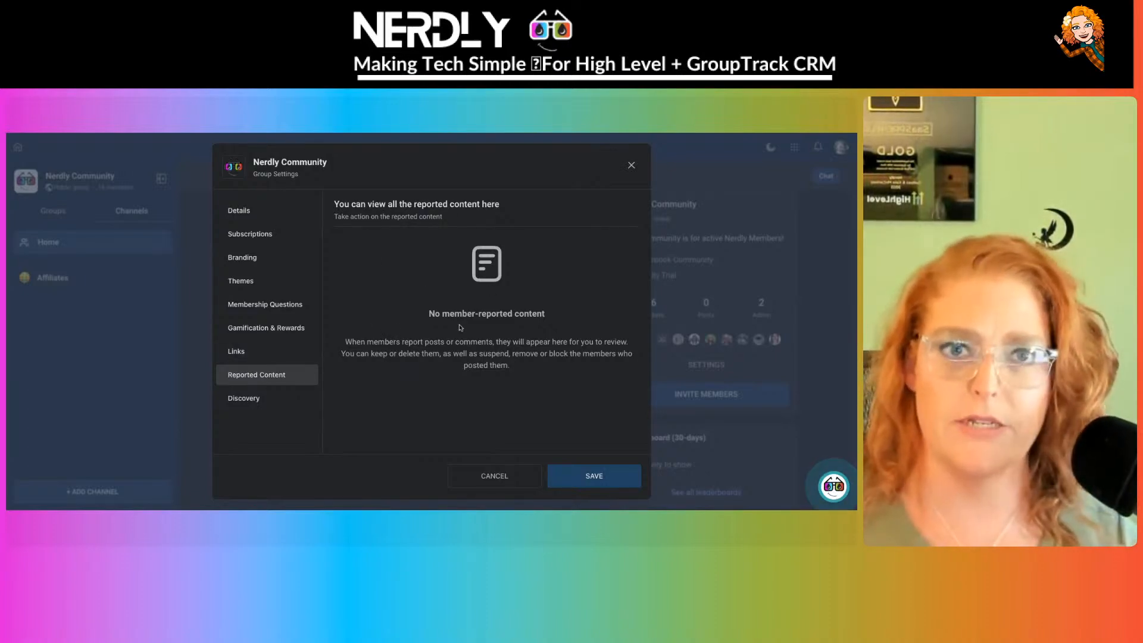
- Turn on Discovery for Nerdly Community so its slug shows, then return to Details
{"action": "left_click", "coordinate": [254, 402]}
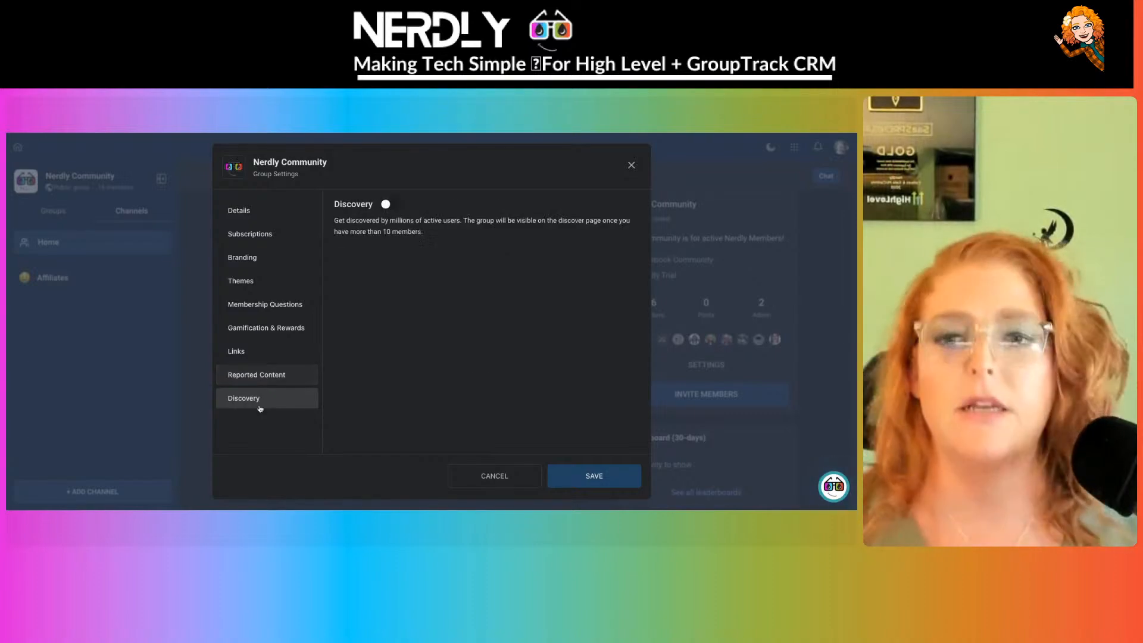
{"action": "left_click", "coordinate": [386, 205]}
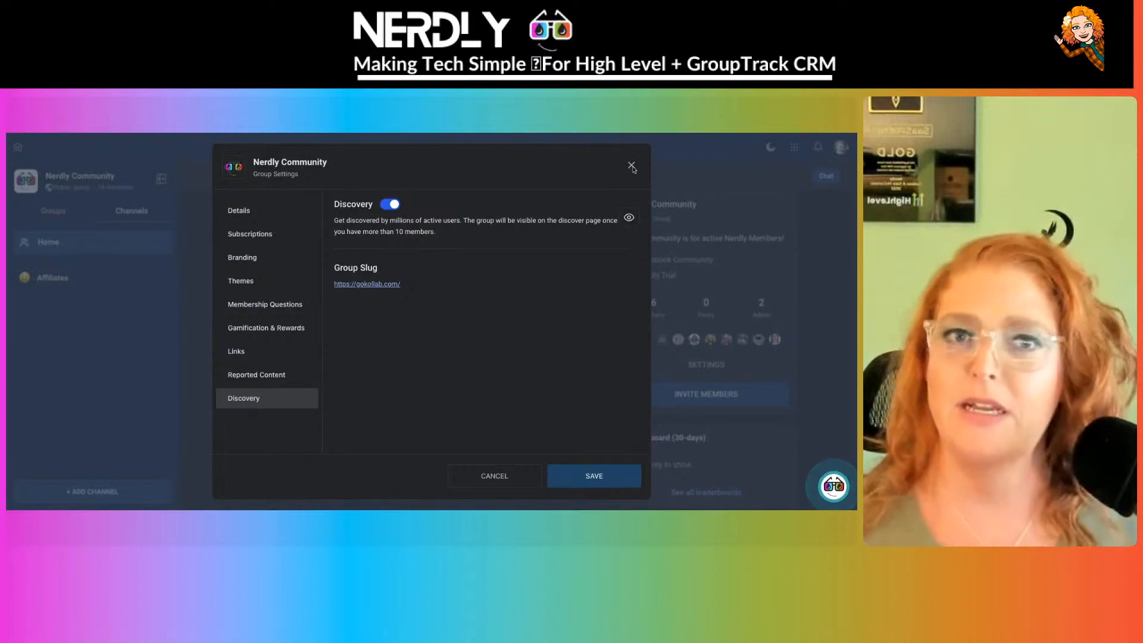
{"action": "left_click", "coordinate": [266, 219]}
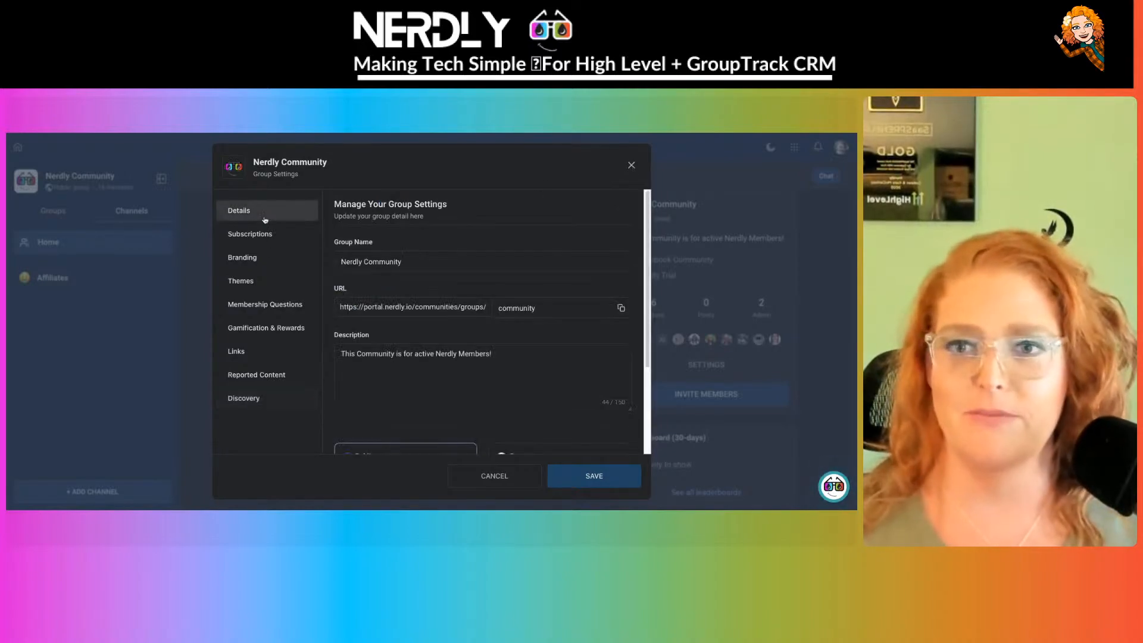
- Close Group Settings and open the Affiliates channel's Settings tab with privacy and delete options
{"action": "left_click", "coordinate": [503, 483]}
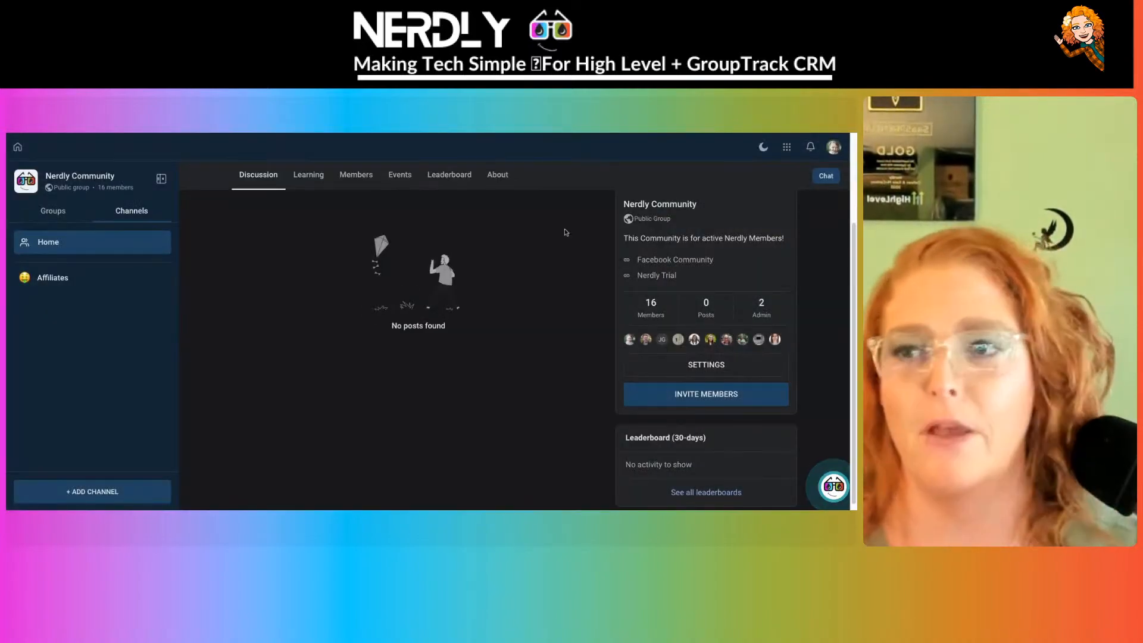
{"action": "left_click", "coordinate": [70, 284]}
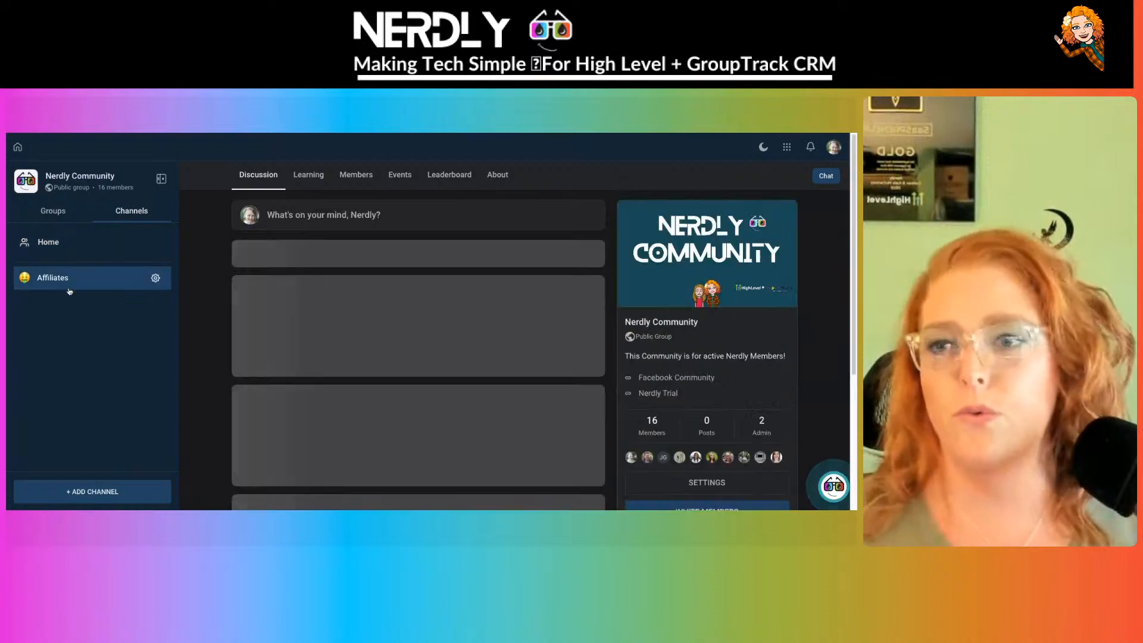
{"action": "left_click", "coordinate": [157, 279]}
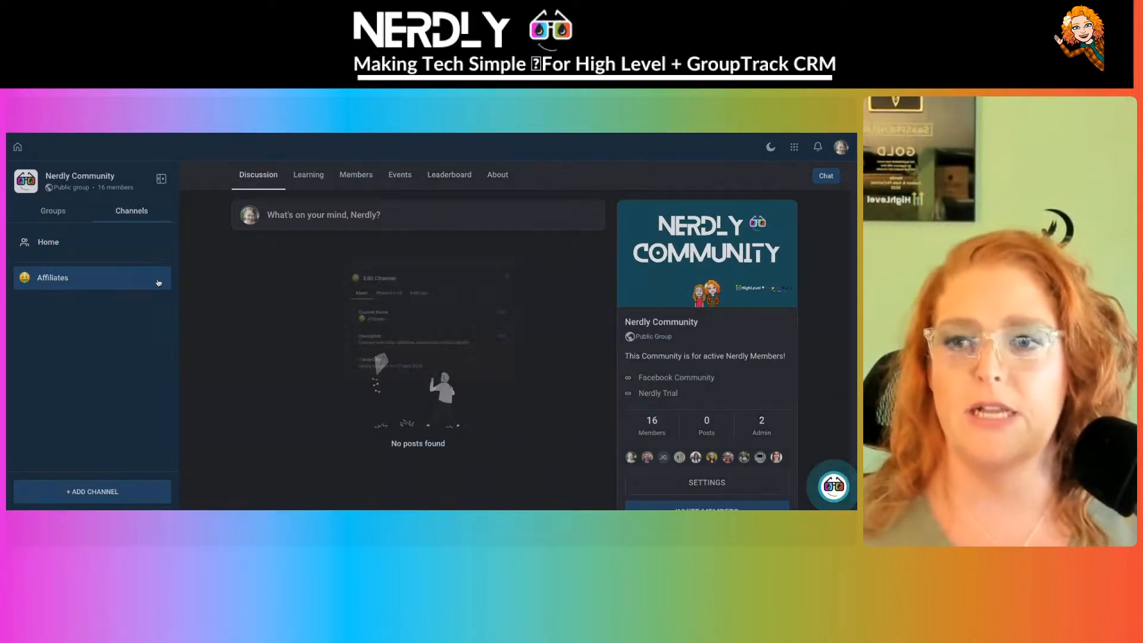
{"action": "left_click", "coordinate": [407, 281]}
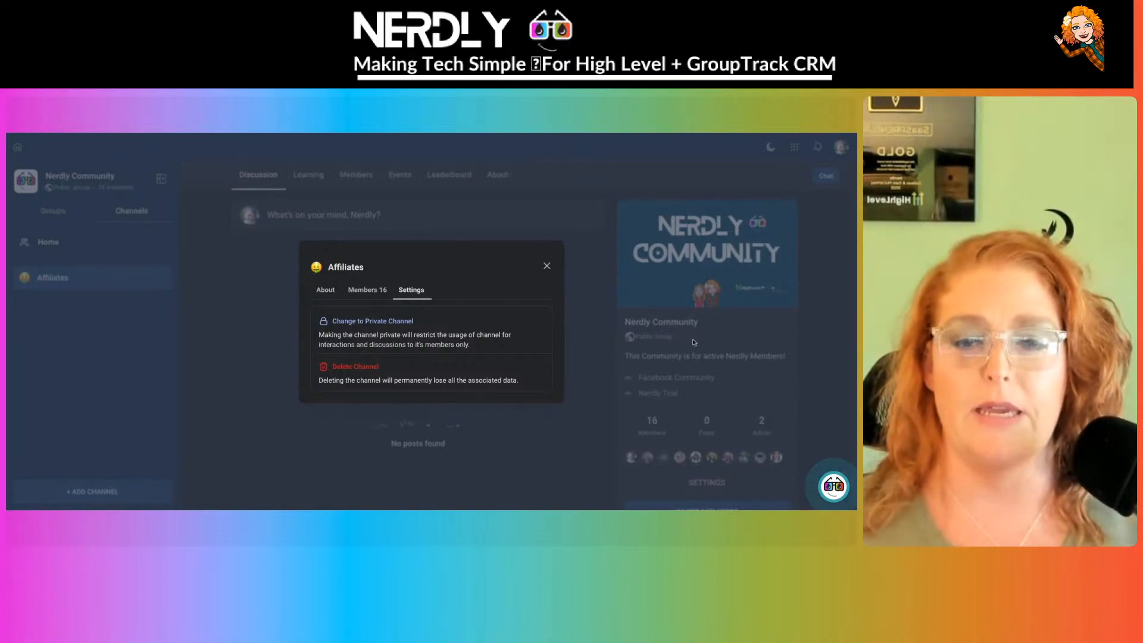
- Close the channel dialog, visit Home, Learning, Members, Events, Leaderboard and About, then open the apps grid
{"action": "left_click", "coordinate": [547, 266]}
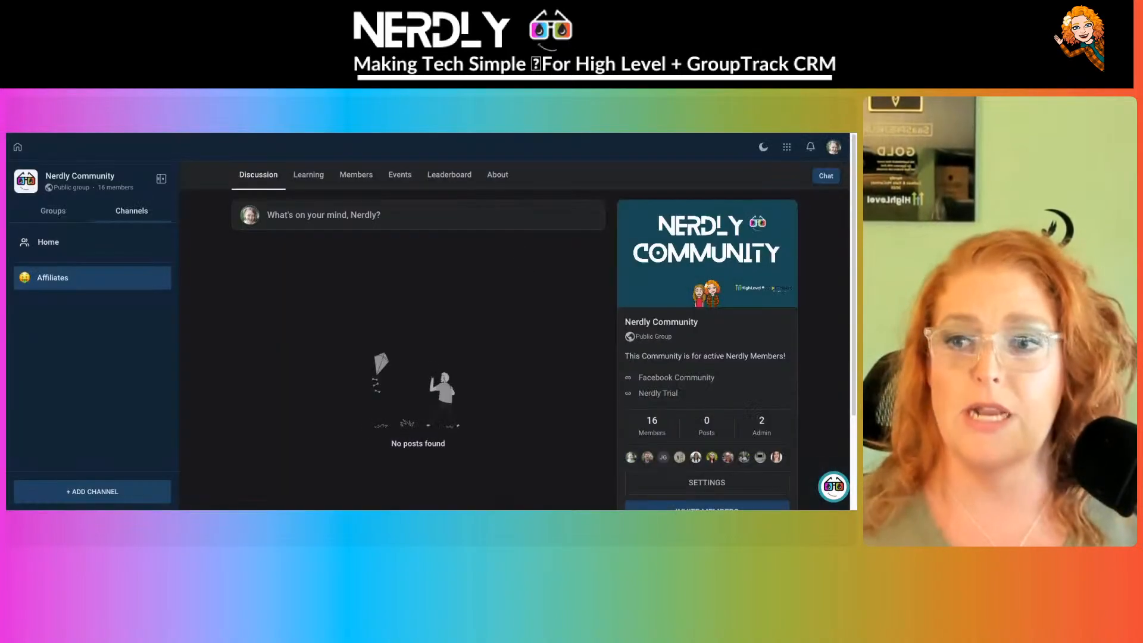
{"action": "left_click", "coordinate": [40, 244]}
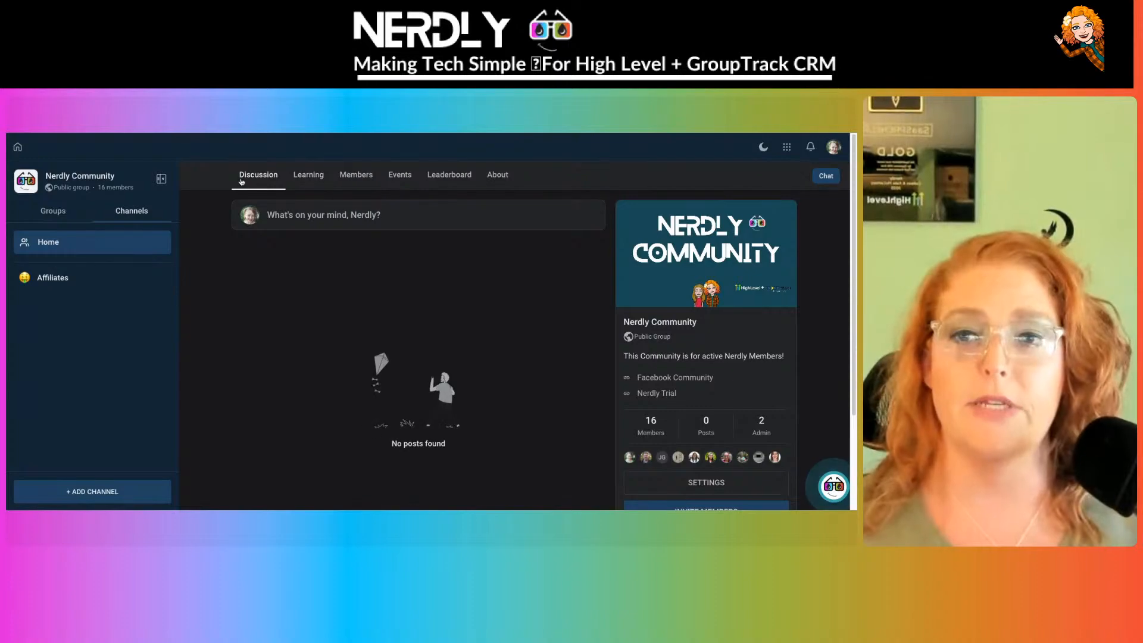
{"action": "left_click", "coordinate": [302, 181]}
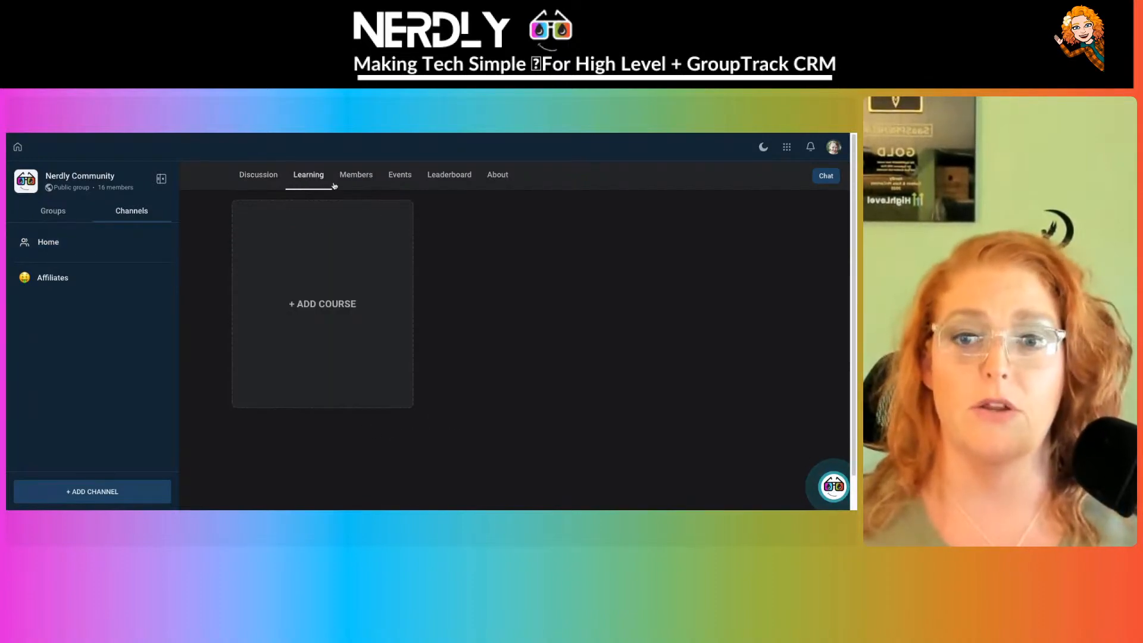
{"action": "left_click", "coordinate": [375, 182]}
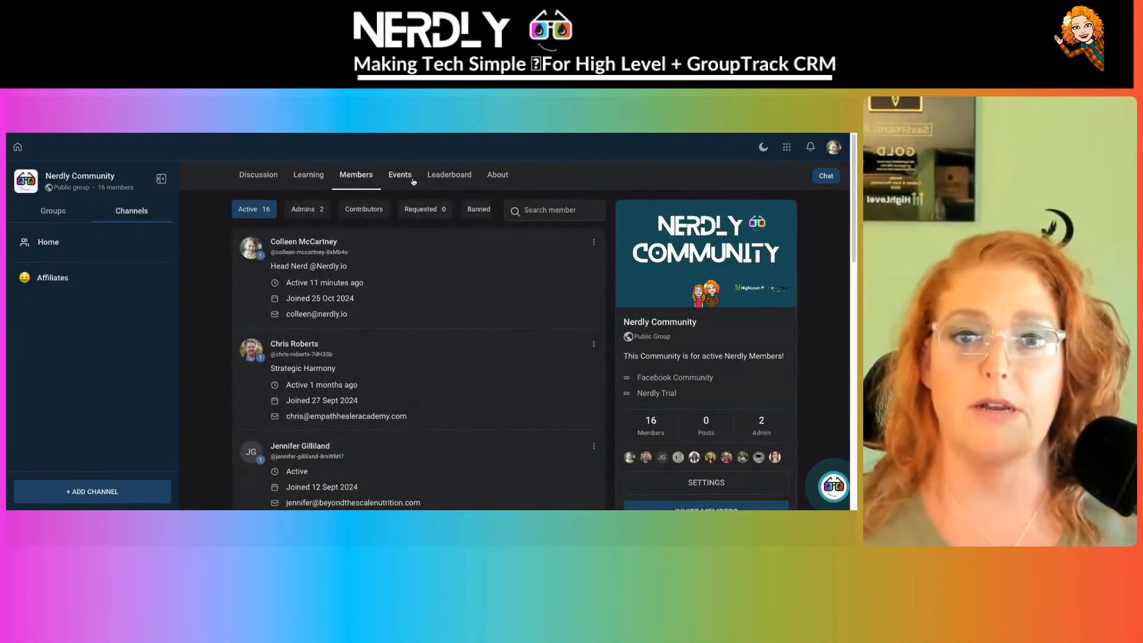
{"action": "left_click", "coordinate": [400, 181]}
{"action": "left_click", "coordinate": [449, 182]}
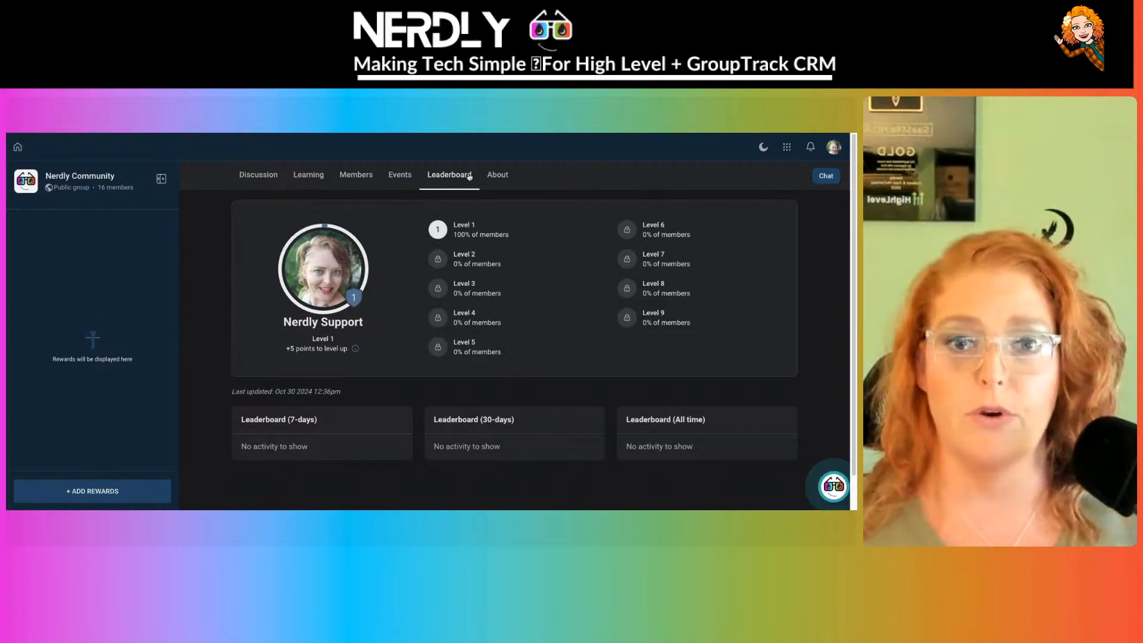
{"action": "left_click", "coordinate": [499, 176]}
{"action": "scroll", "coordinate": [383, 314], "scroll_direction": "down", "scroll_amount": 2}
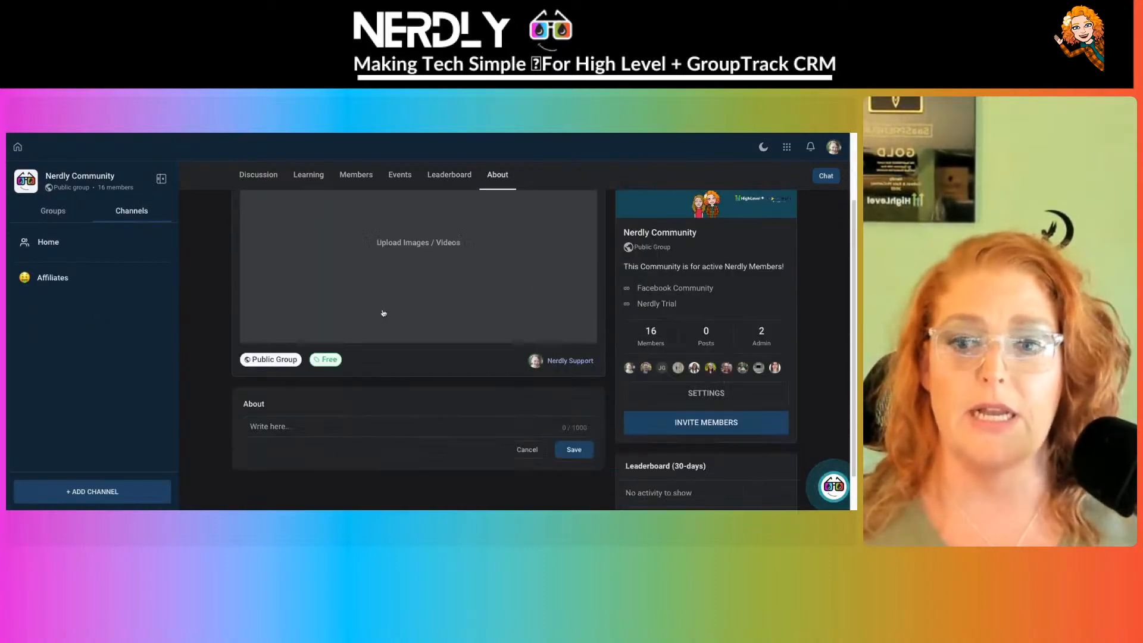
{"action": "scroll", "coordinate": [383, 314], "scroll_direction": "up", "scroll_amount": 2}
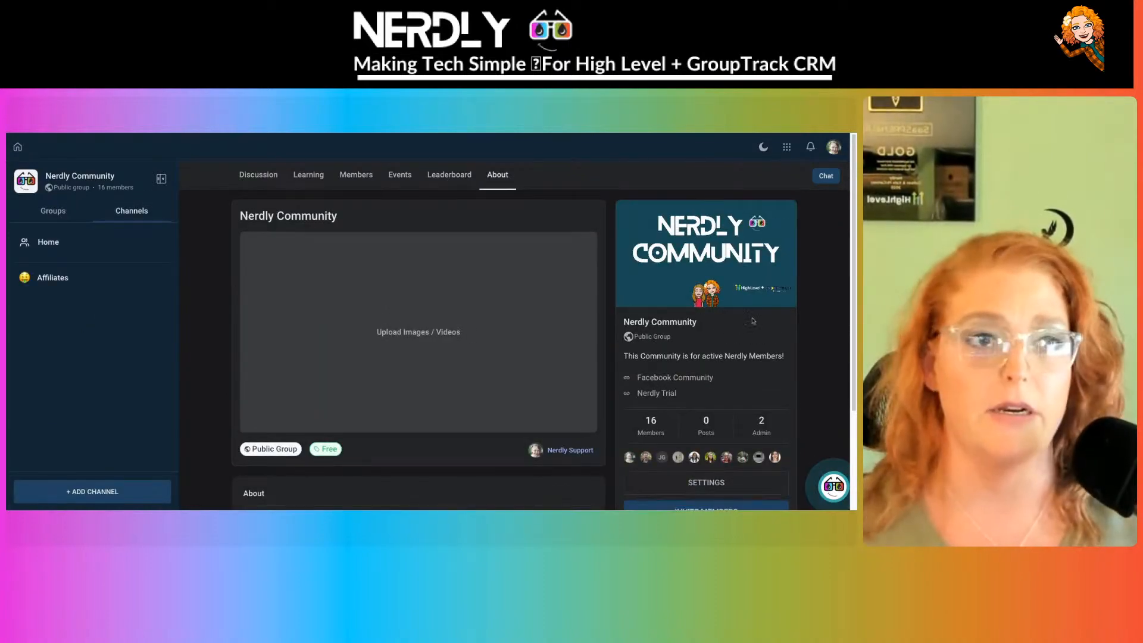
{"action": "left_click", "coordinate": [787, 146]}
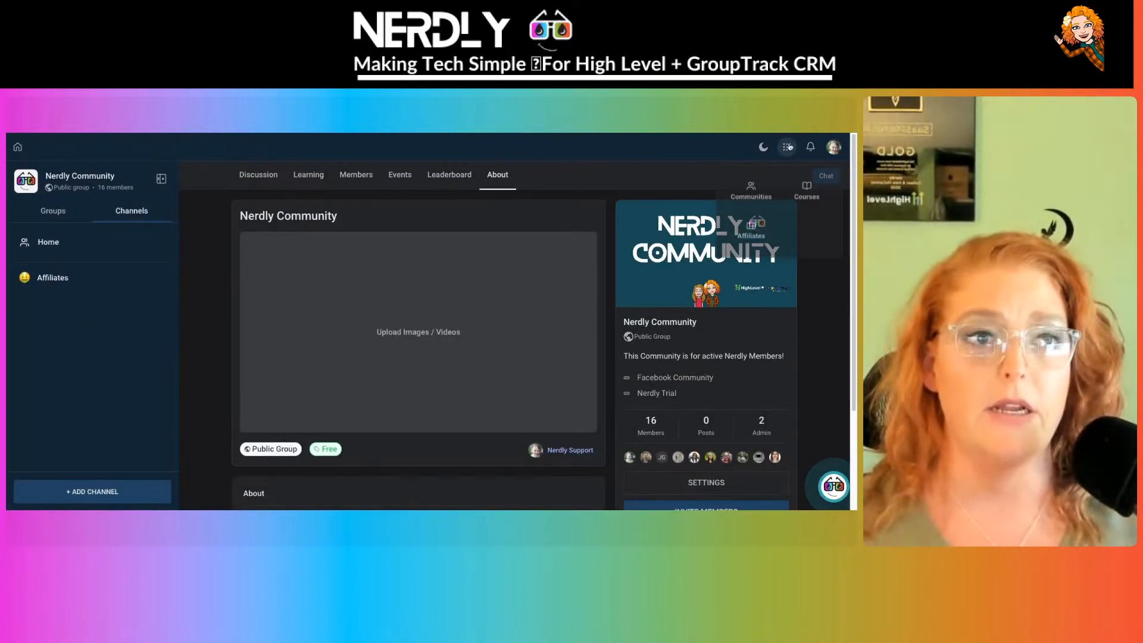
{"action": "left_click", "coordinate": [812, 191]}
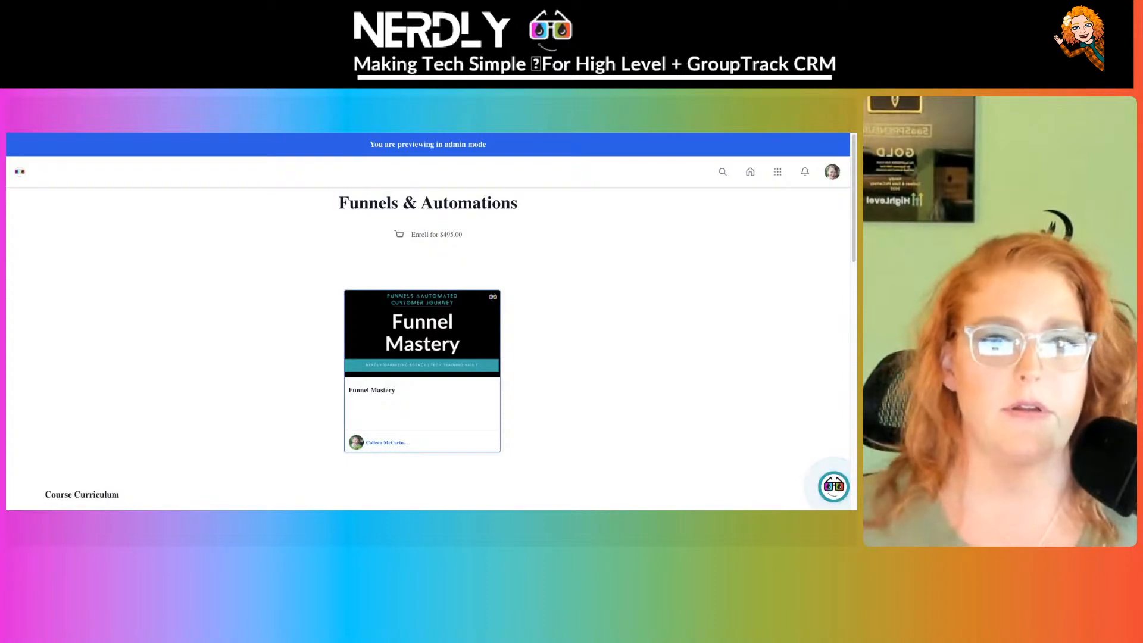
{"action": "scroll", "coordinate": [309, 208], "scroll_direction": "down", "scroll_amount": 4}
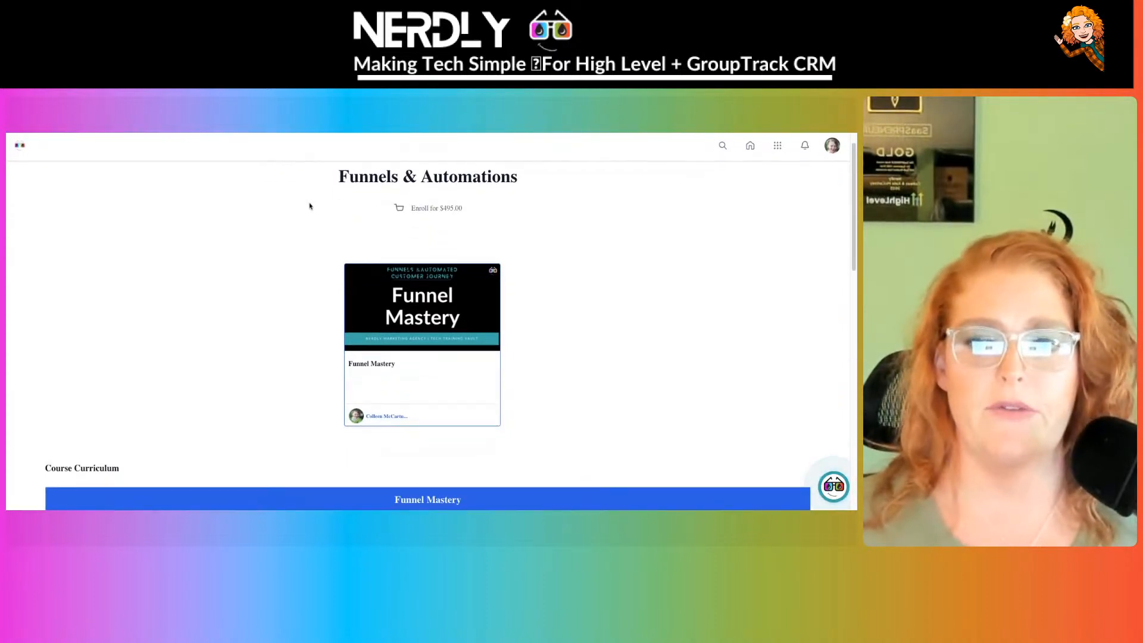
{"action": "scroll", "coordinate": [309, 206], "scroll_direction": "down", "scroll_amount": 6}
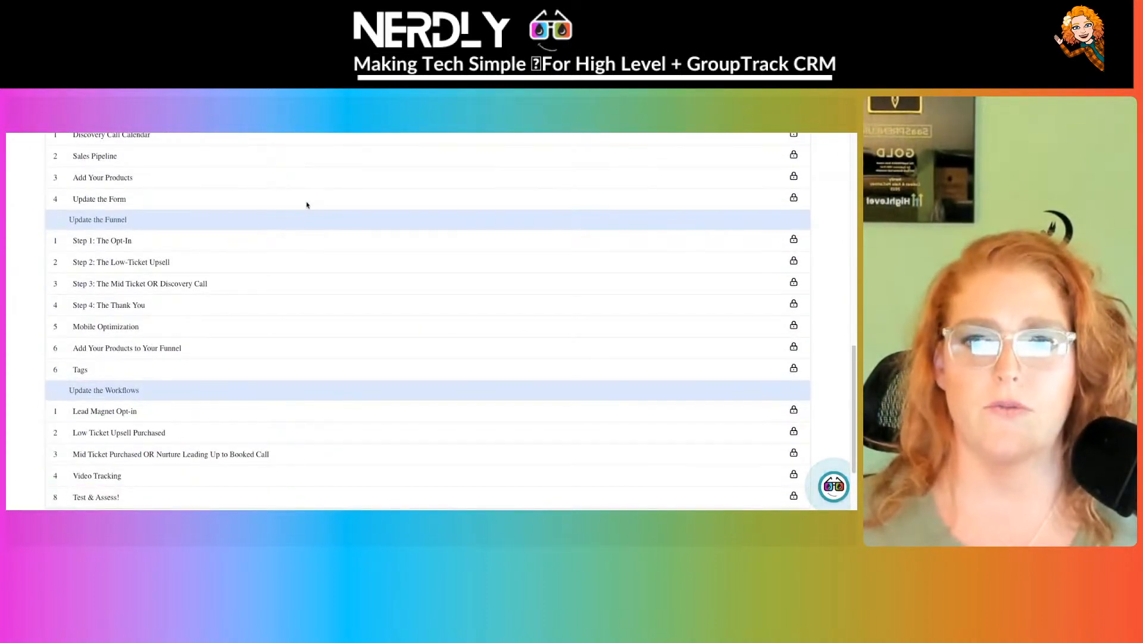
{"action": "scroll", "coordinate": [168, 295], "scroll_direction": "down", "scroll_amount": 2}
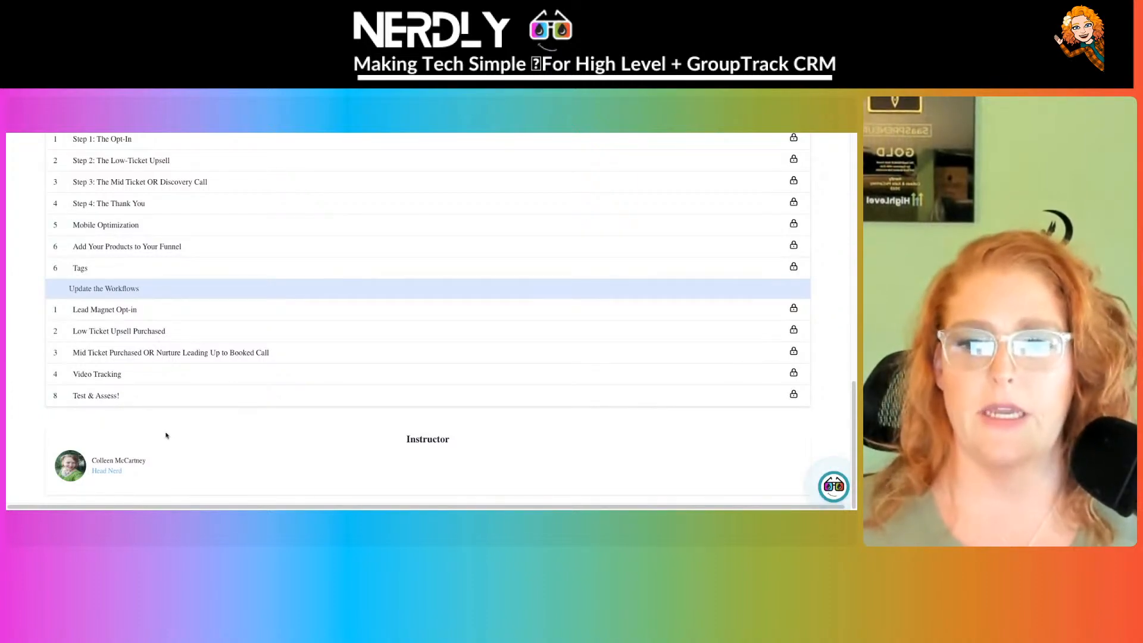
{"action": "scroll", "coordinate": [412, 440], "scroll_direction": "up", "scroll_amount": 8}
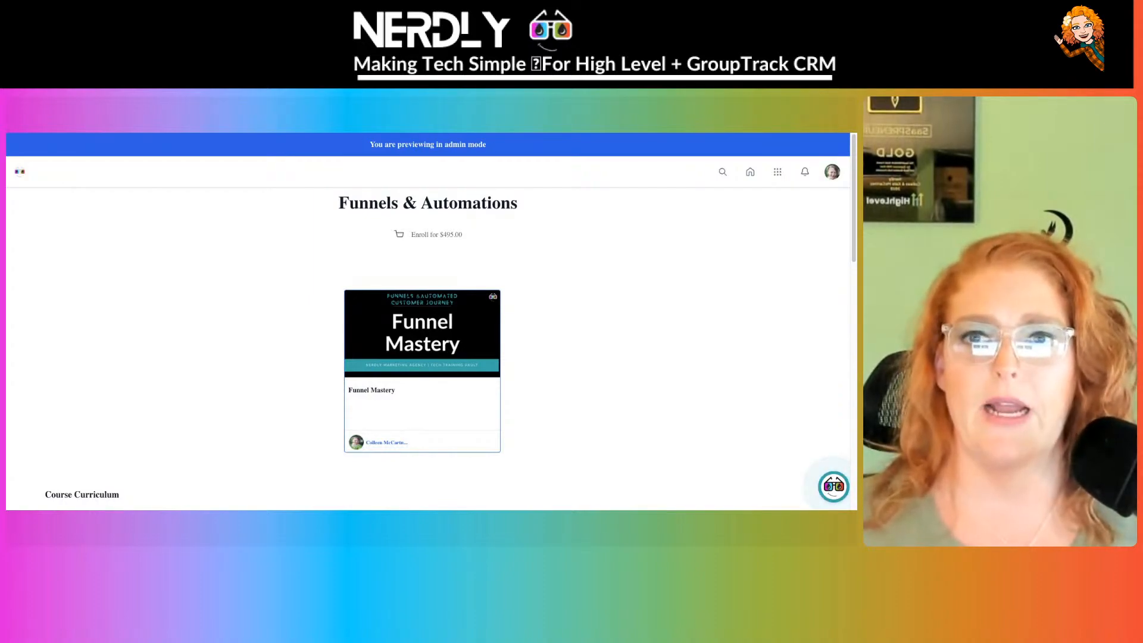
{"action": "key", "text": "alt+Left"}
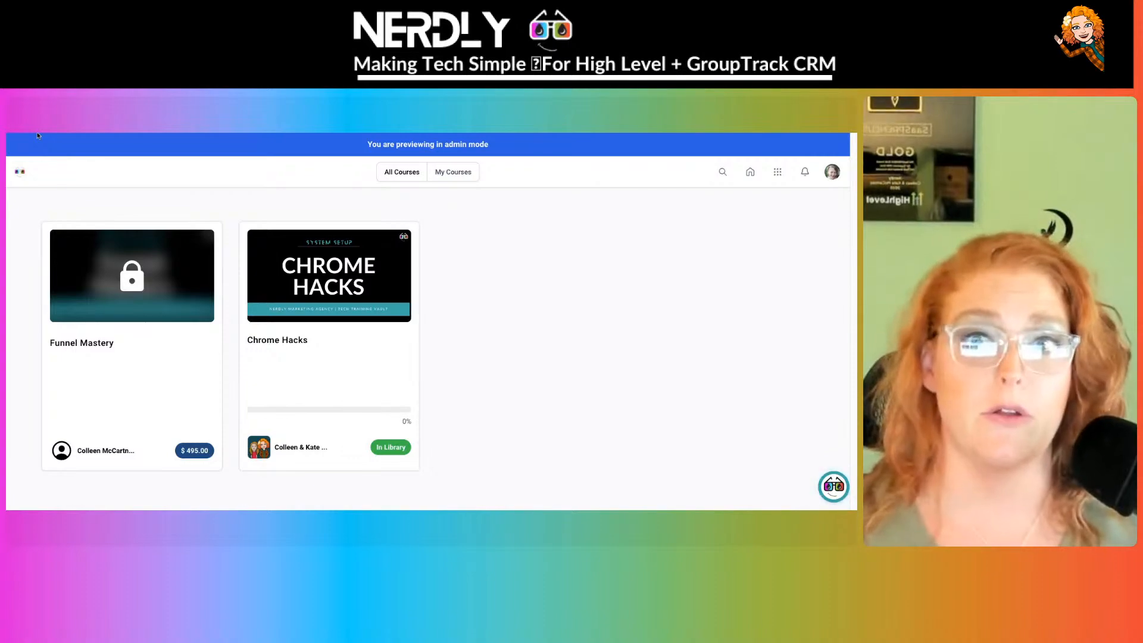
{"action": "key", "text": "alt+Left"}
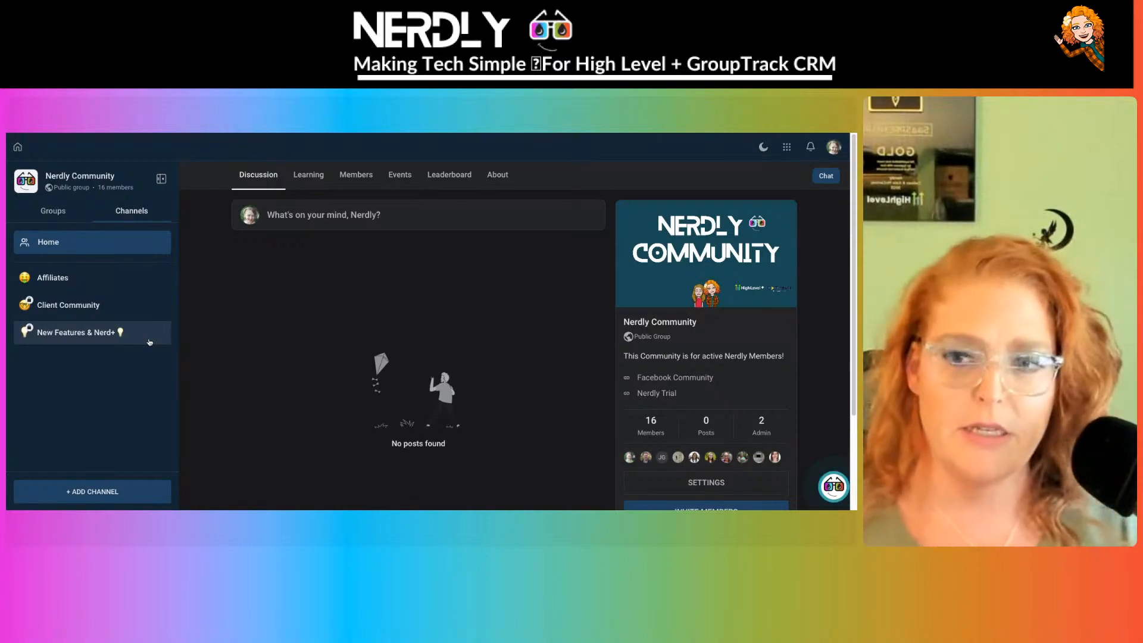
- Start a new channel named NerdHerd, described as Nerdly's internal team channel
{"action": "left_click", "coordinate": [92, 491]}
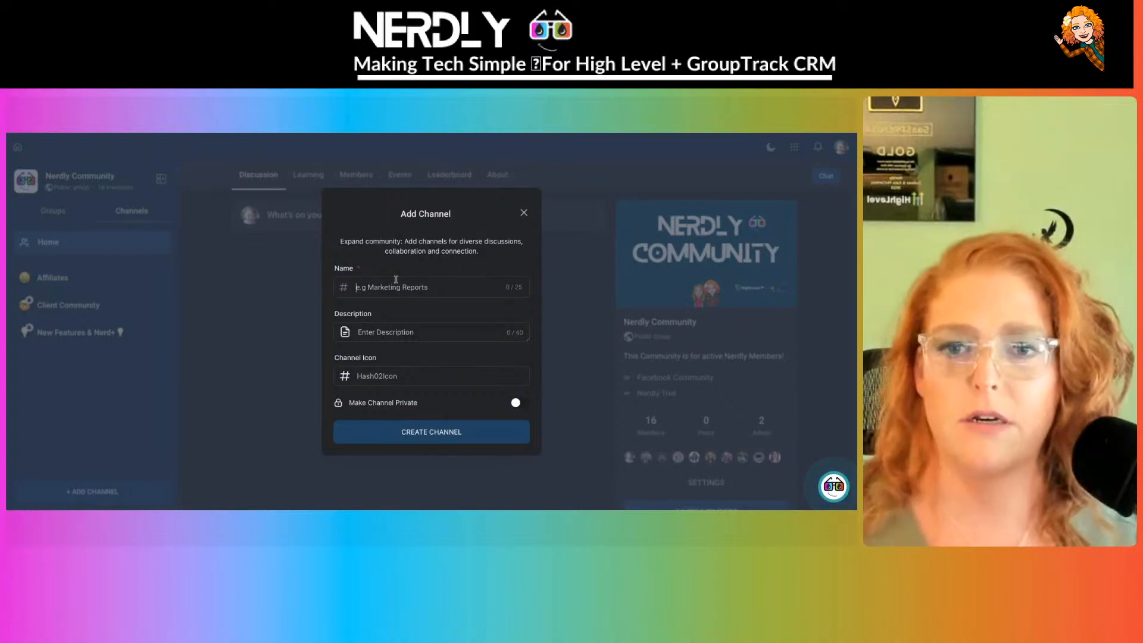
{"action": "left_click", "coordinate": [416, 279]}
{"action": "type", "text": "NerdHerd"}
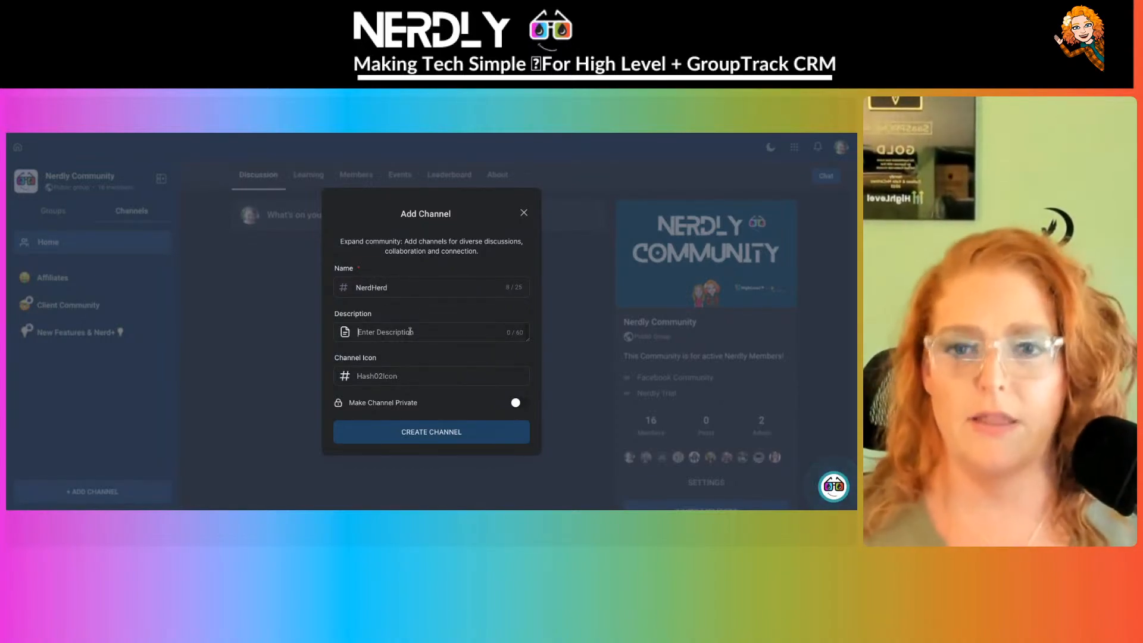
{"action": "type", "text": "Nerdly's"}
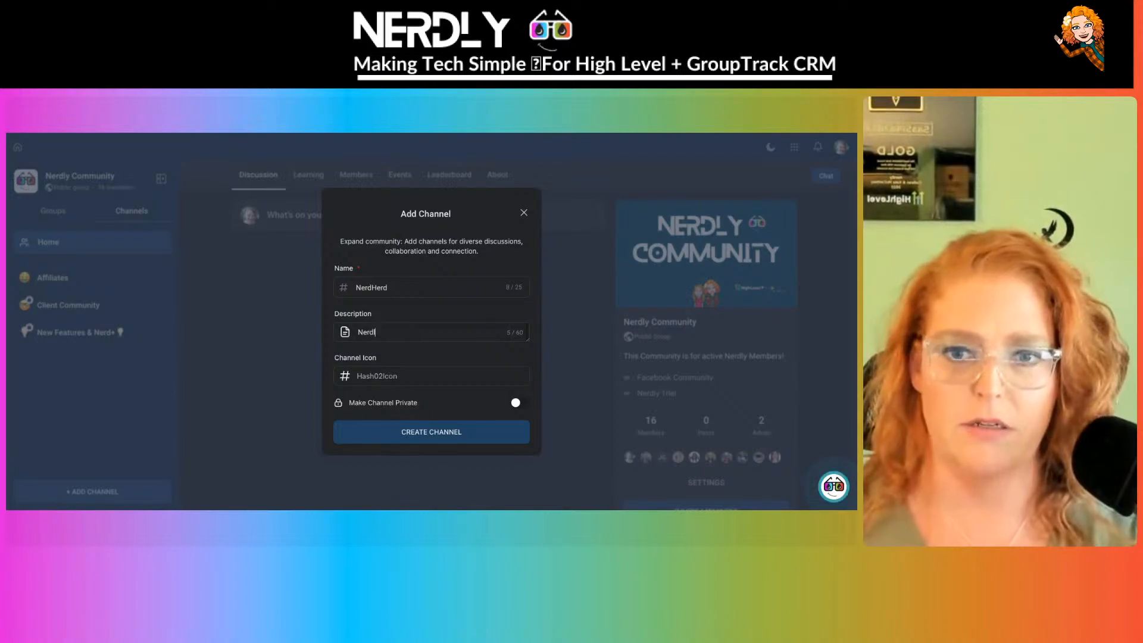
{"action": "type", "text": "rnal Team"}
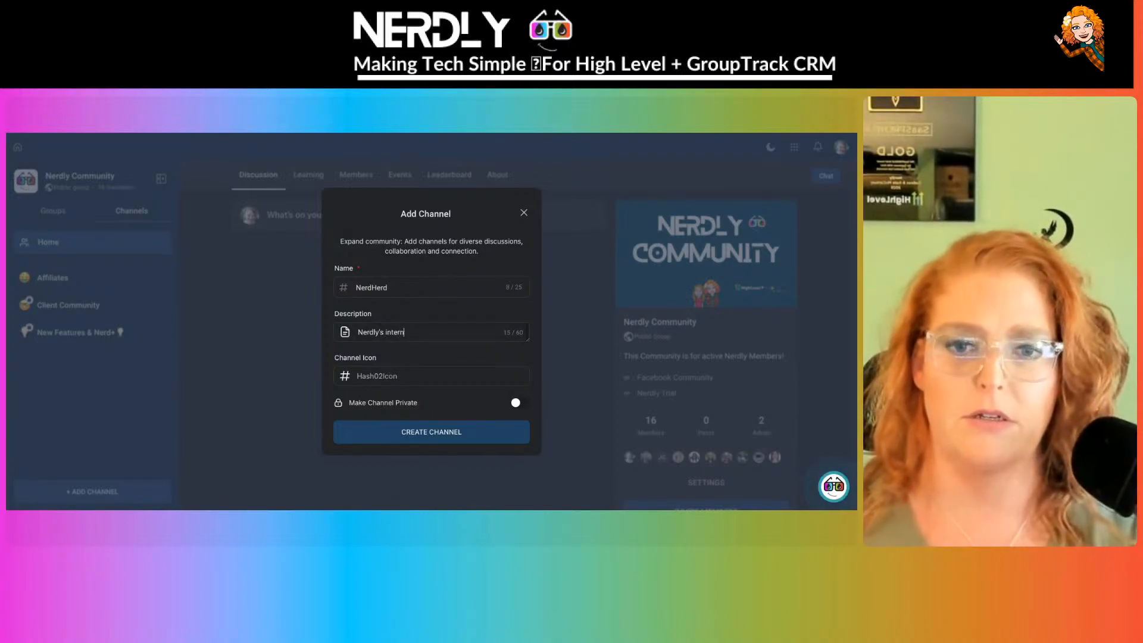
{"action": "key", "text": "BackSpace"}
{"action": "key", "text": "BackSpace"}
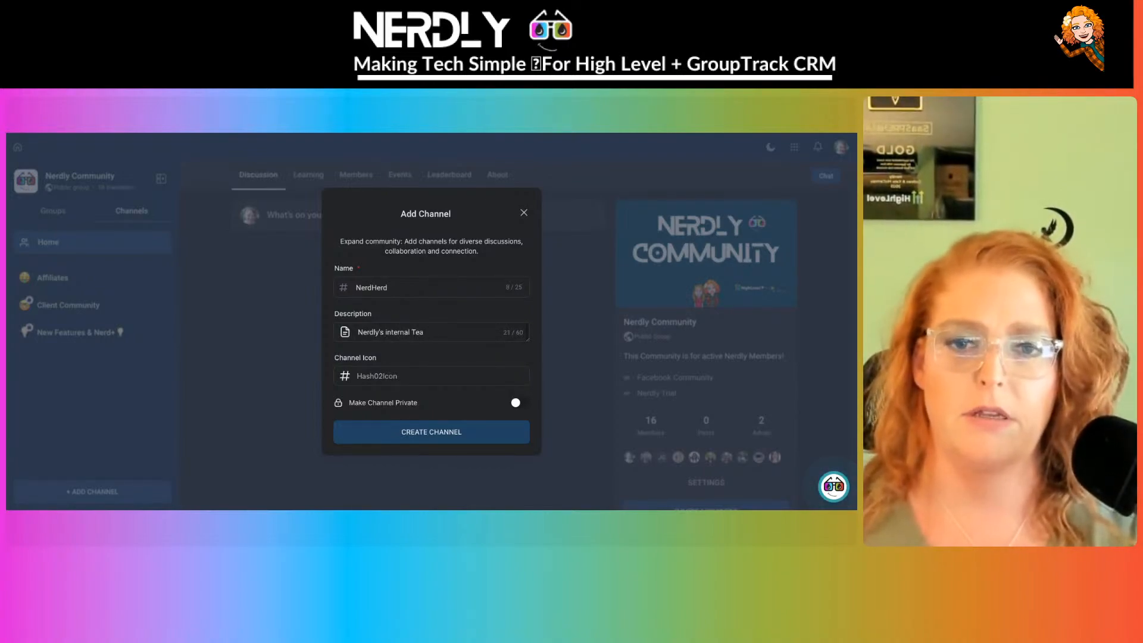
{"action": "type", "text": "team channel"}
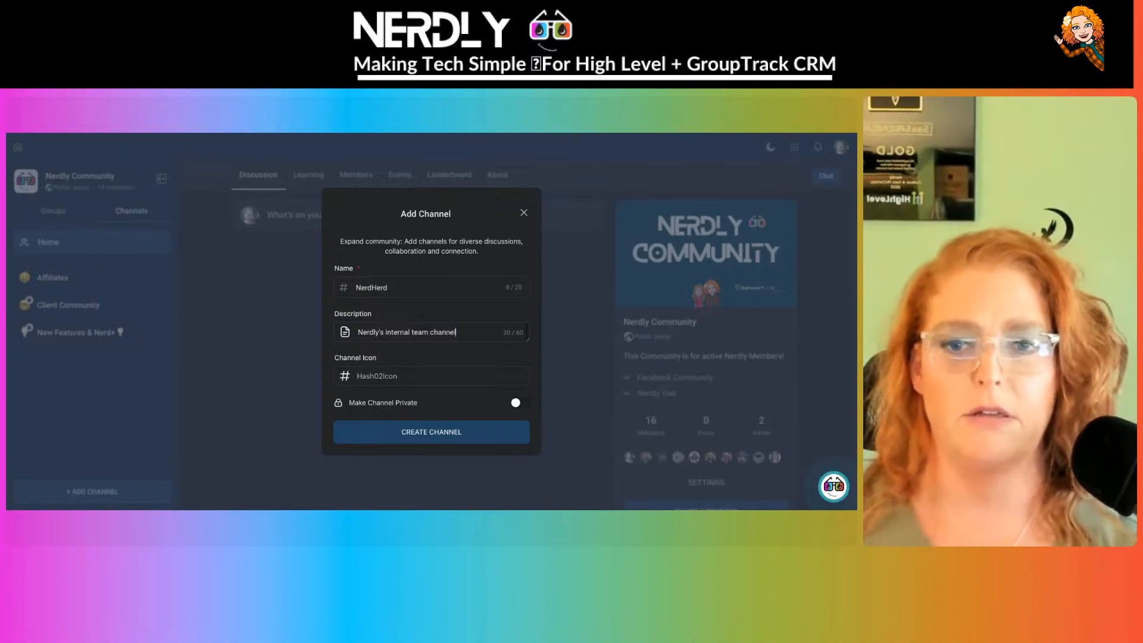
- Give the channel a 👥 emoji icon, make it private, and create it
{"action": "left_click", "coordinate": [378, 378]}
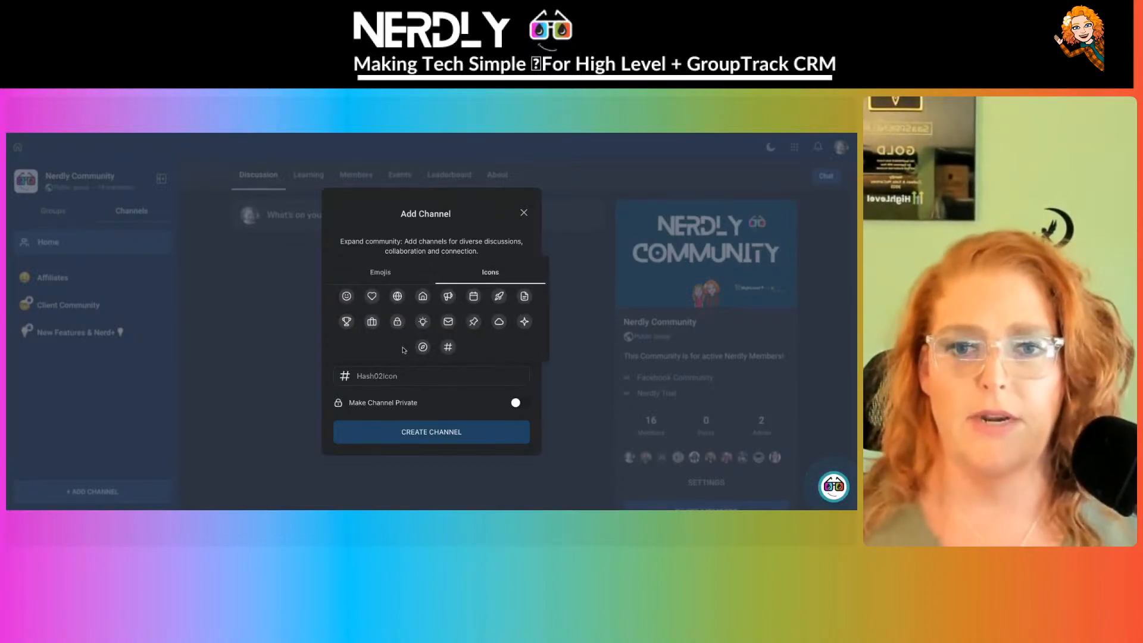
{"action": "left_click", "coordinate": [381, 272]}
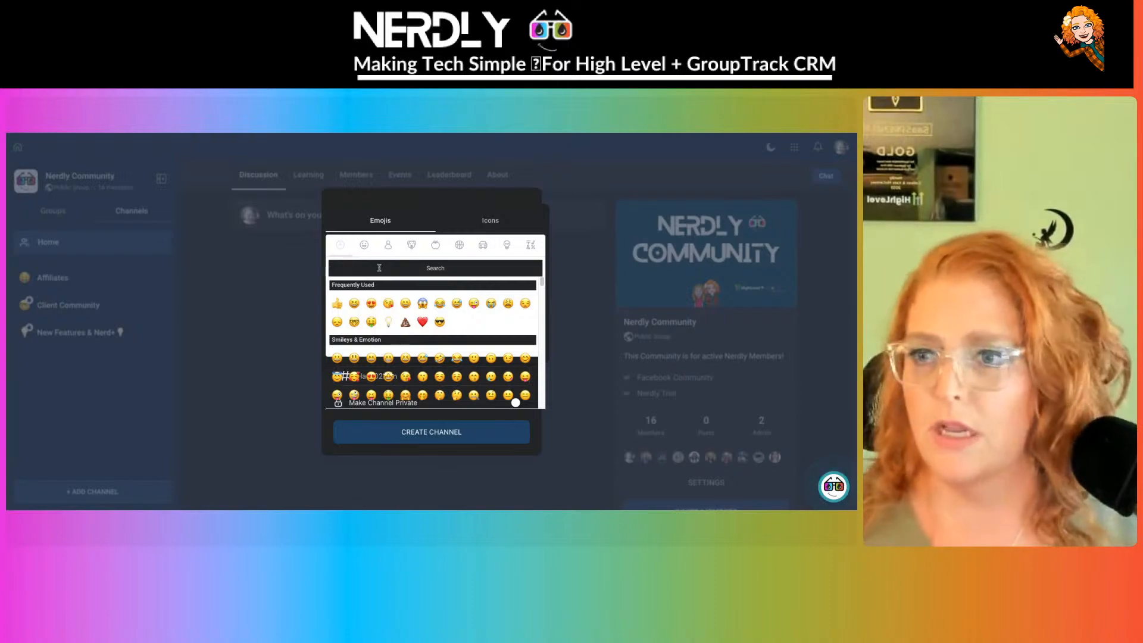
{"action": "type", "text": "team"}
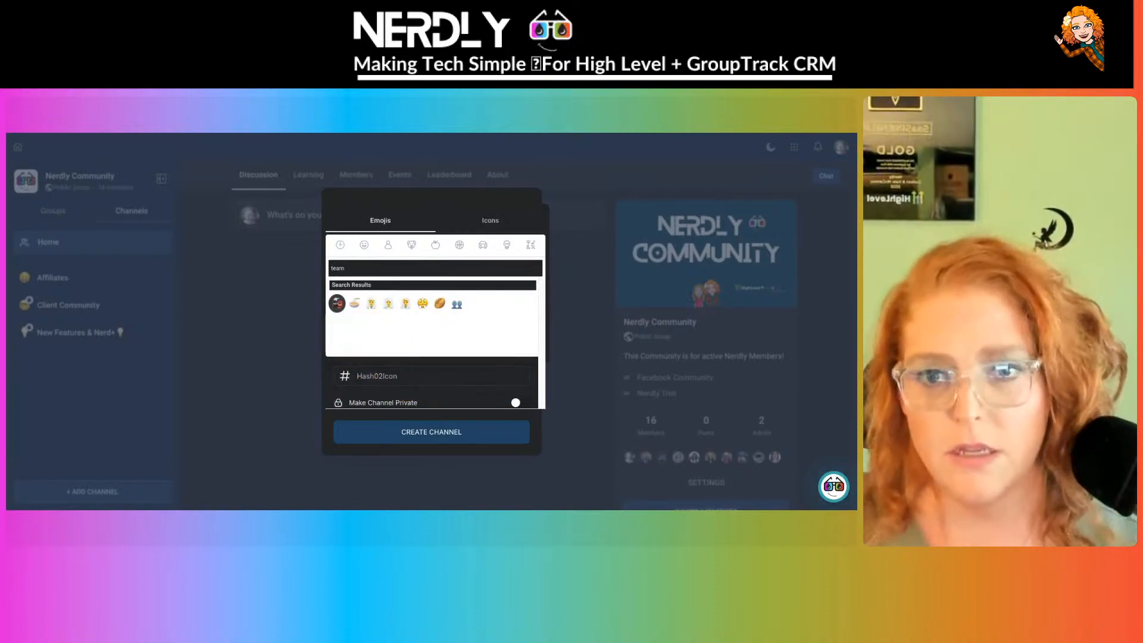
{"action": "left_click", "coordinate": [456, 304]}
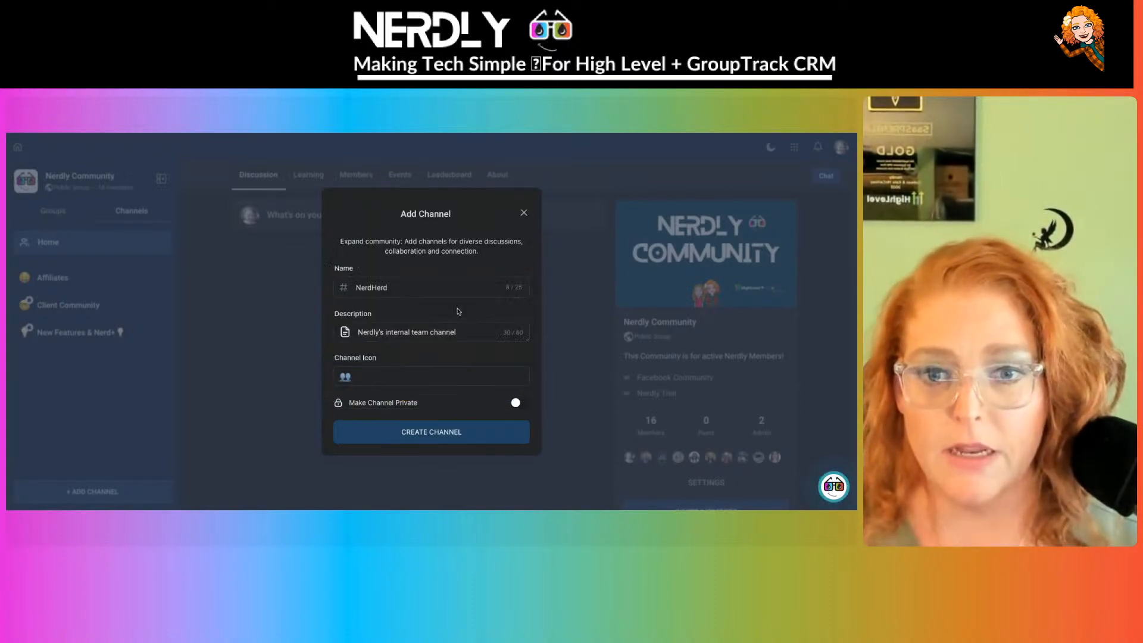
{"action": "left_click", "coordinate": [517, 402]}
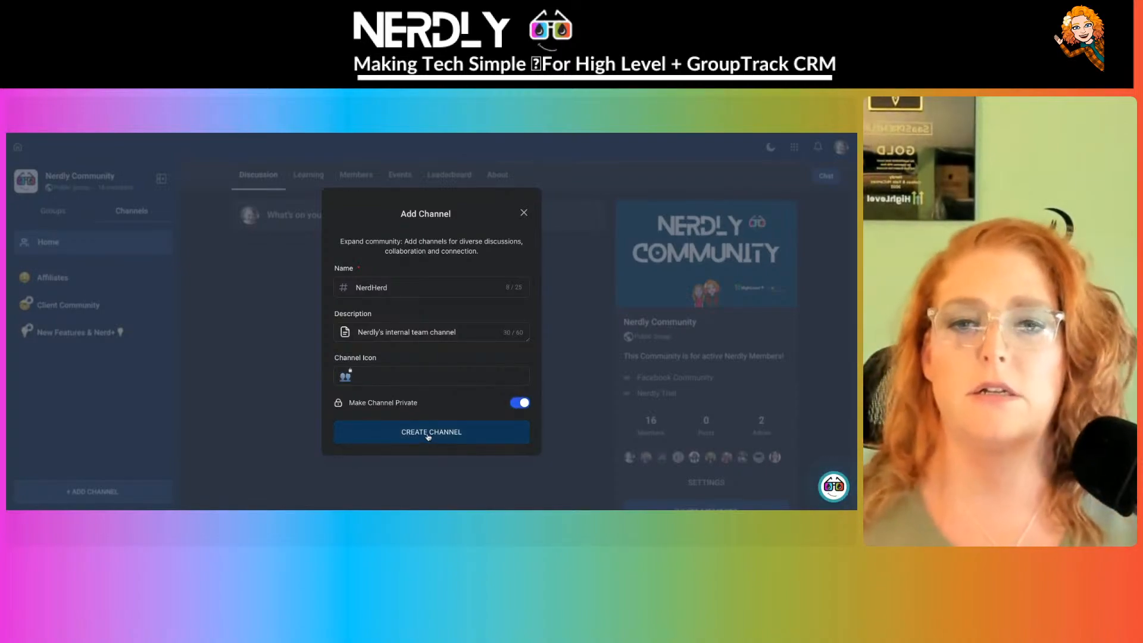
{"action": "left_click", "coordinate": [428, 435]}
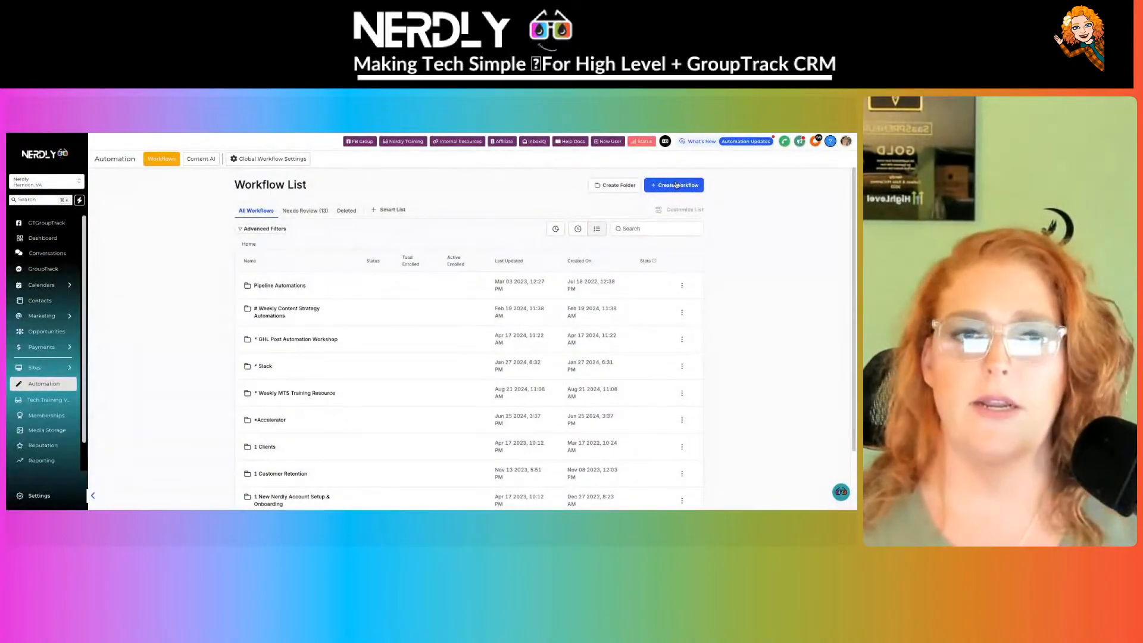
{"action": "left_click", "coordinate": [675, 185]}
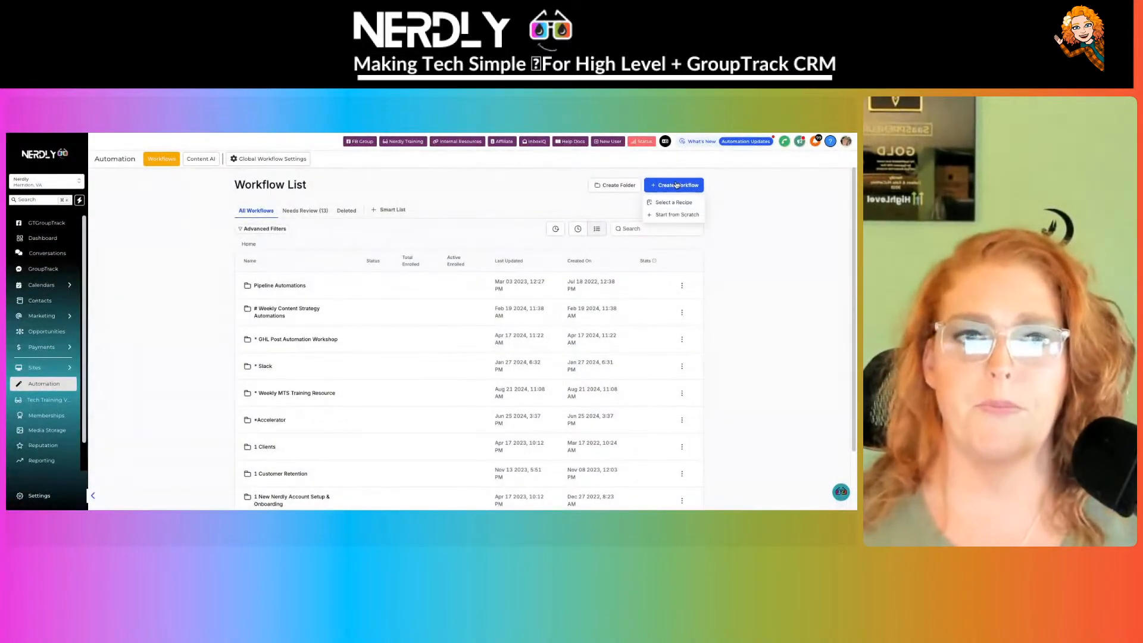
- Start a workflow from scratch and choose Order Submitted as its trigger
{"action": "left_click", "coordinate": [678, 215]}
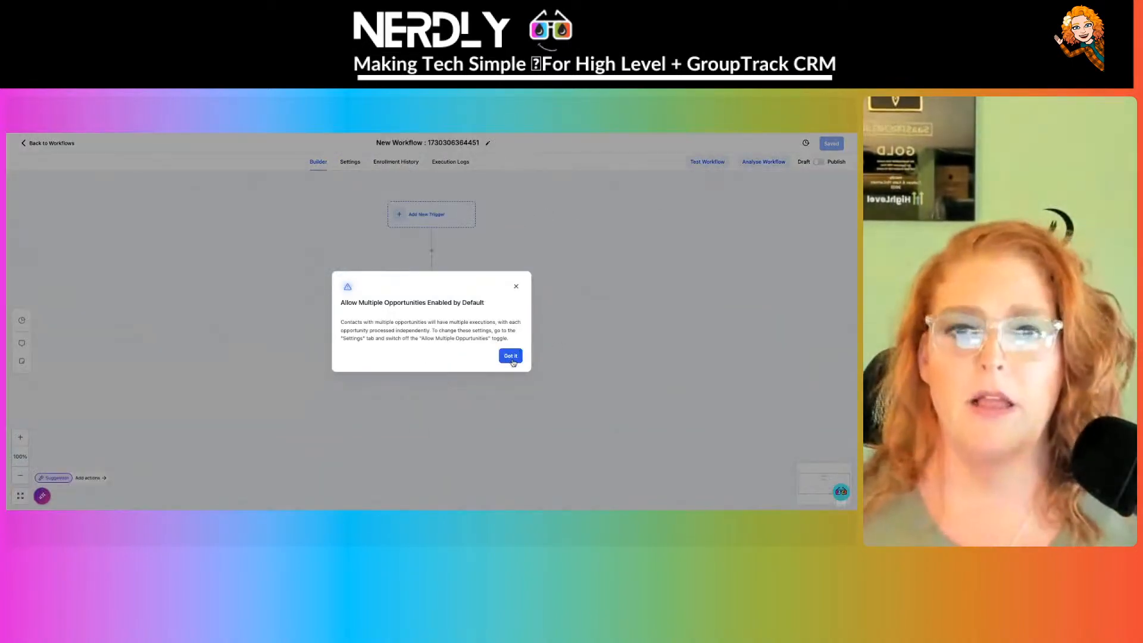
{"action": "left_click", "coordinate": [510, 356]}
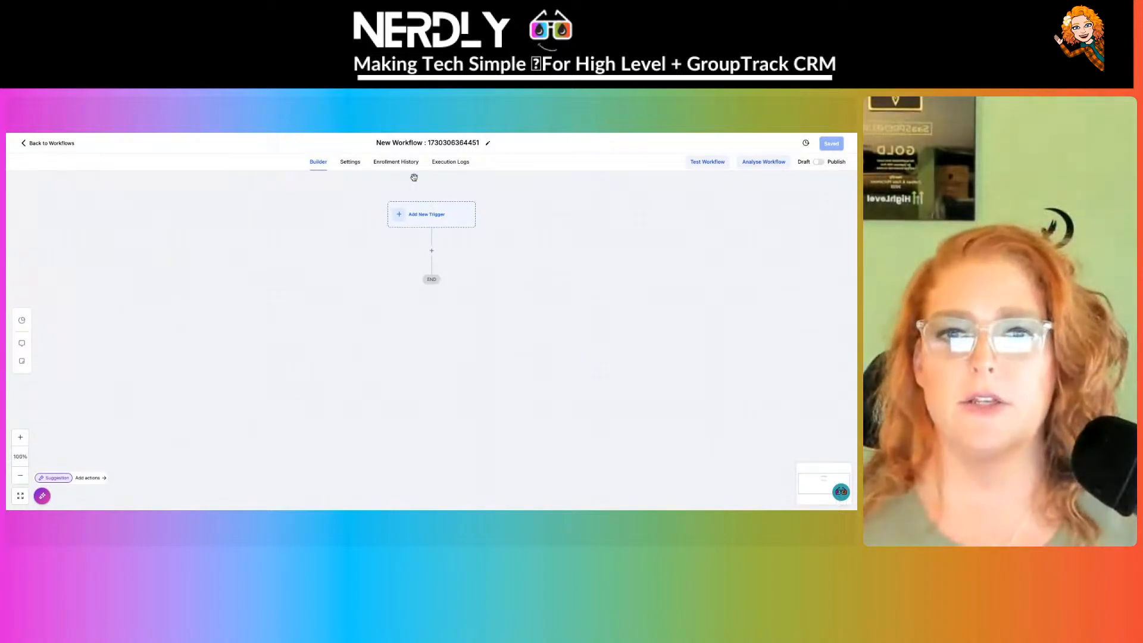
{"action": "left_click", "coordinate": [451, 218]}
{"action": "type", "text": "glo"}
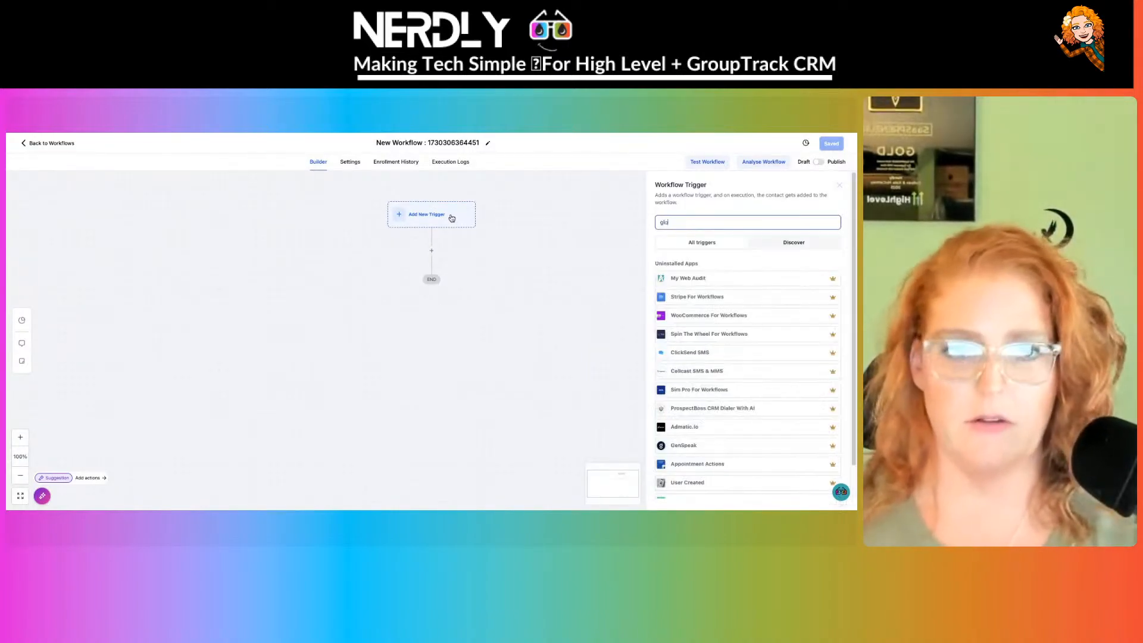
{"action": "type", "text": "bal"}
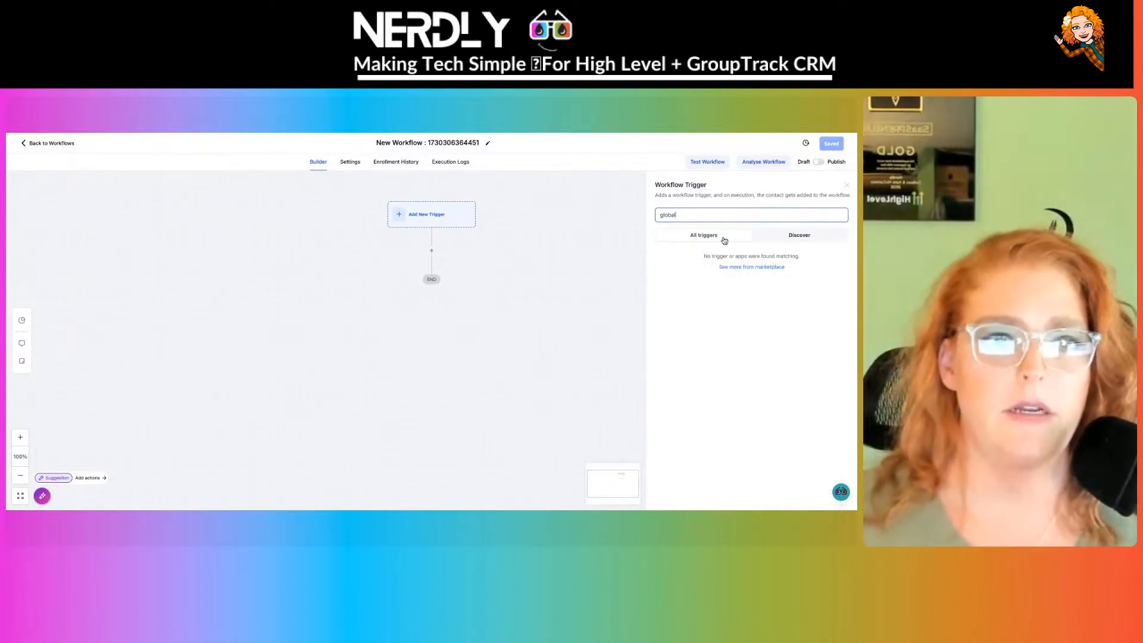
{"action": "left_click", "coordinate": [704, 236]}
{"action": "left_click", "coordinate": [695, 212]}
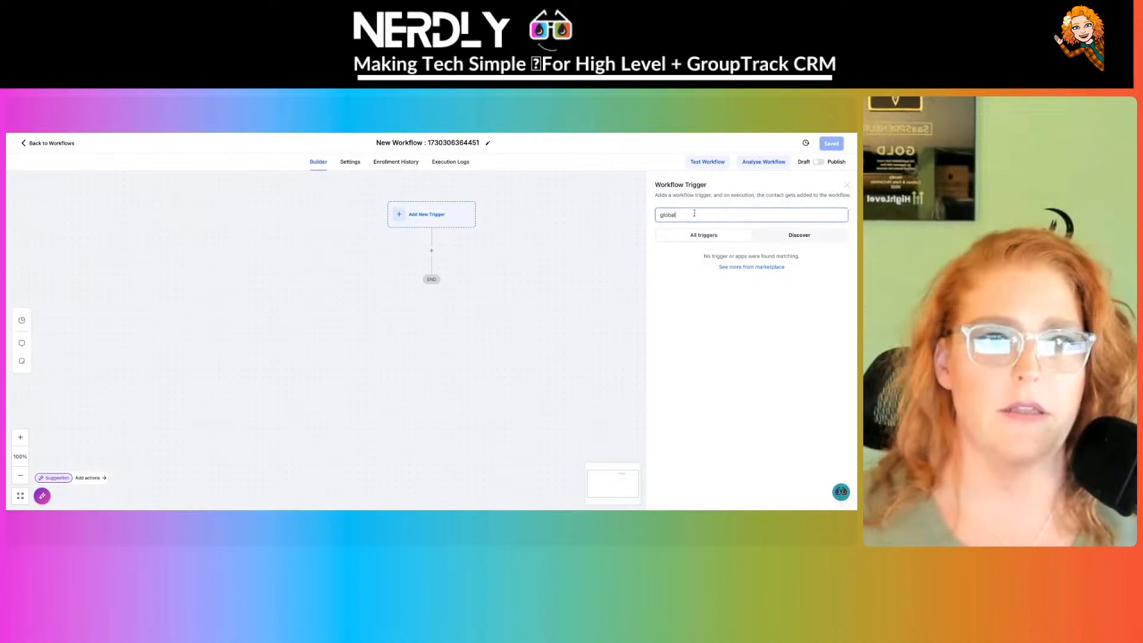
{"action": "double_click", "coordinate": [695, 213]}
{"action": "type", "text": "order"}
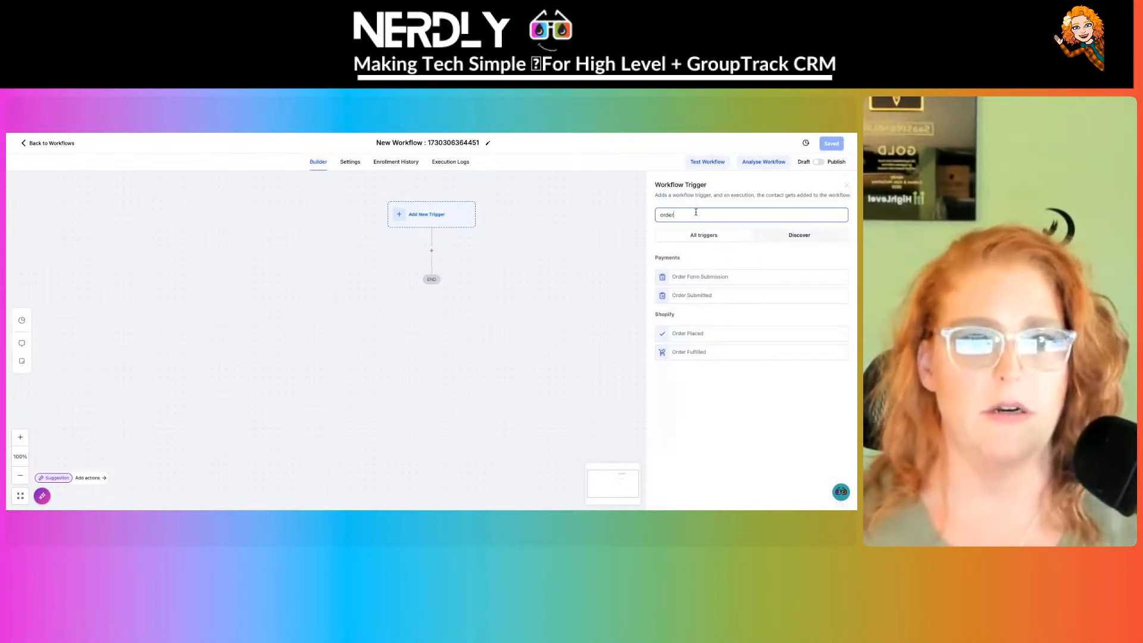
{"action": "left_click", "coordinate": [700, 296]}
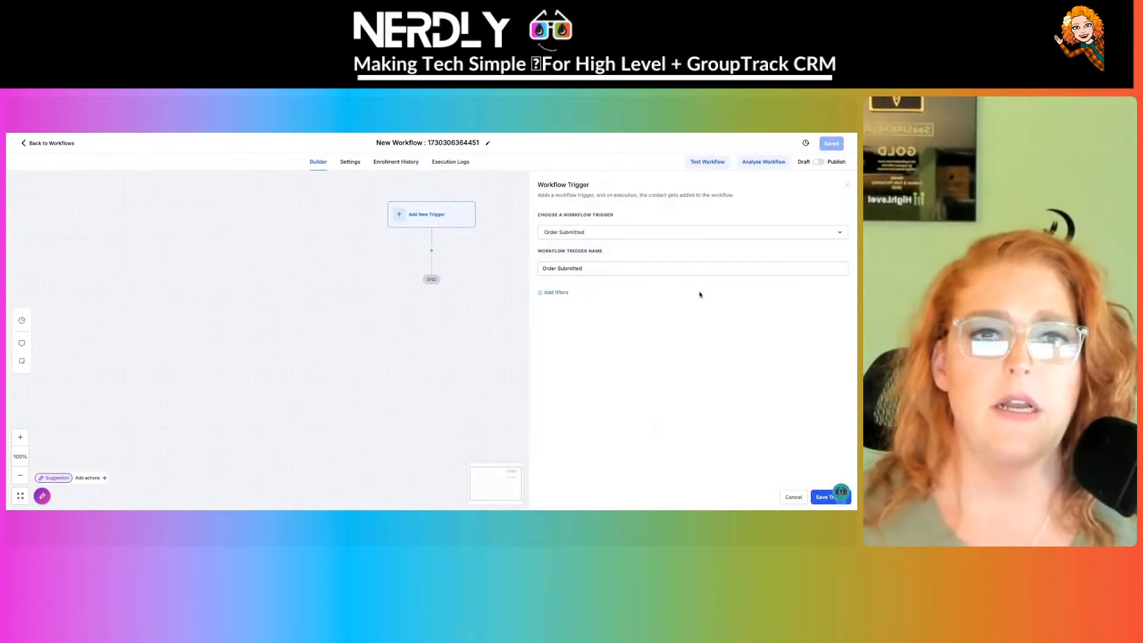
- Filter the trigger to Global Product Is Nerdly Standard Subscription Plan and save it
{"action": "left_click", "coordinate": [563, 294]}
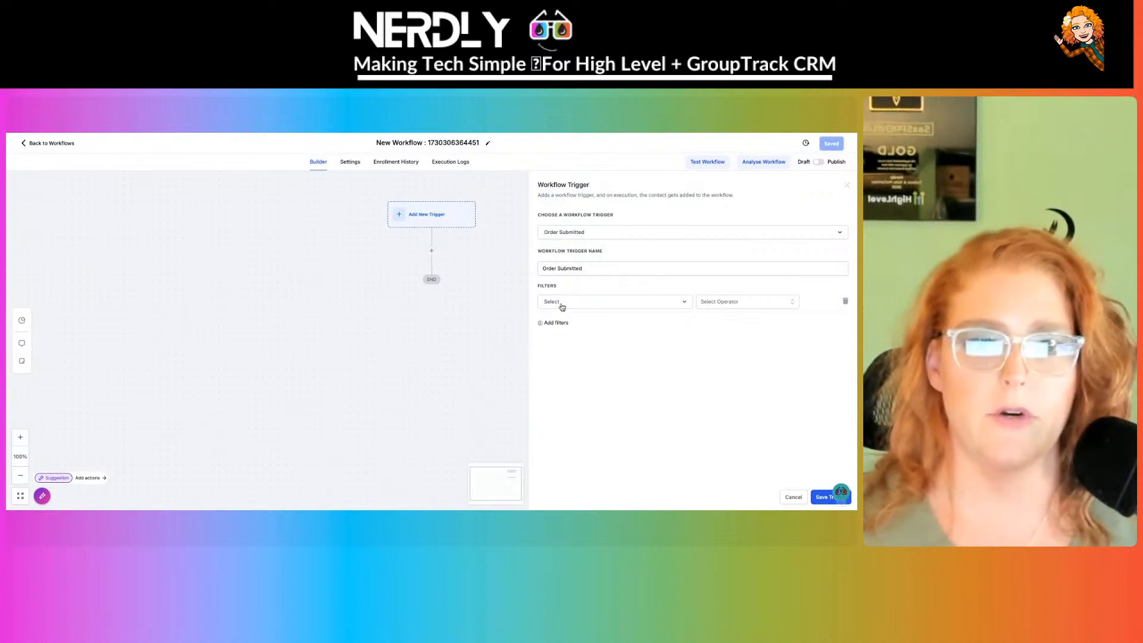
{"action": "left_click", "coordinate": [562, 302]}
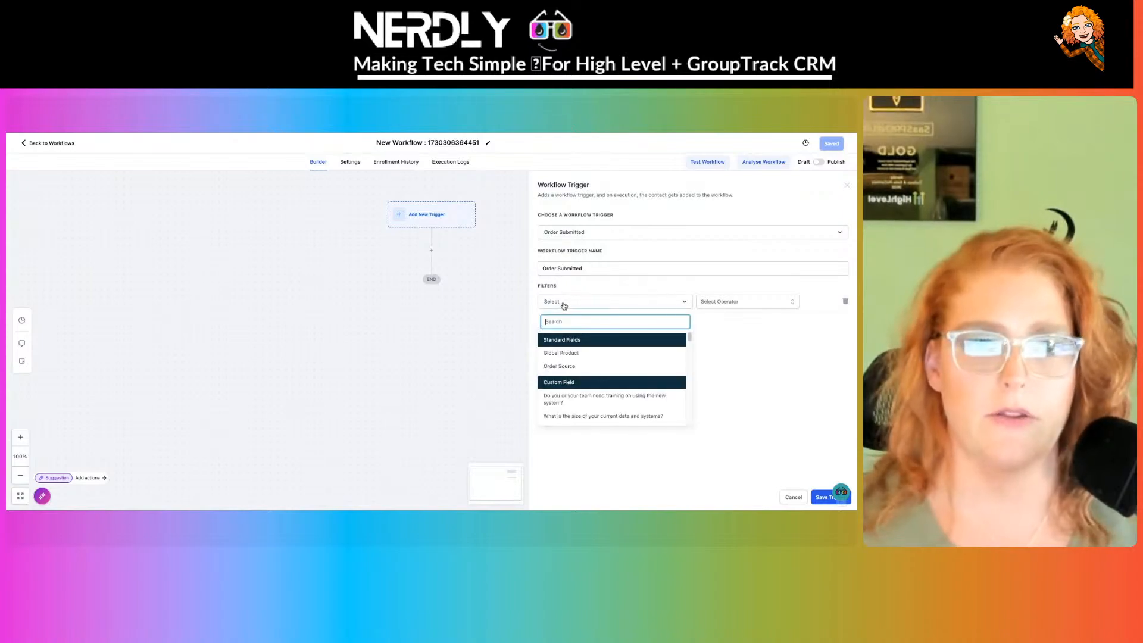
{"action": "left_click", "coordinate": [584, 366]}
{"action": "left_click", "coordinate": [592, 302]}
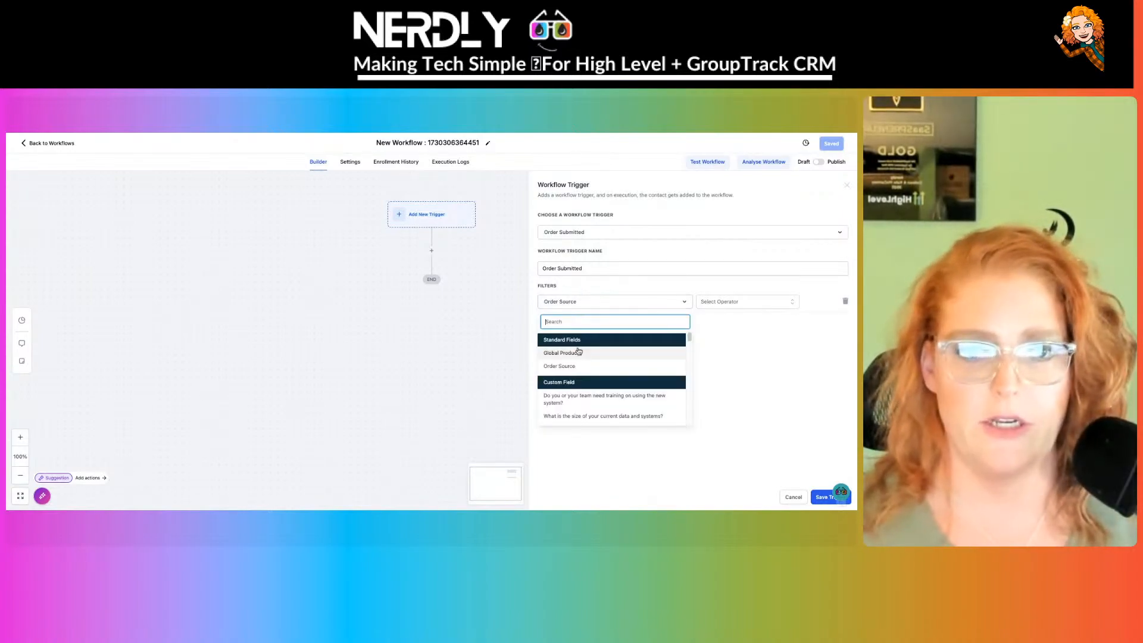
{"action": "left_click", "coordinate": [580, 351]}
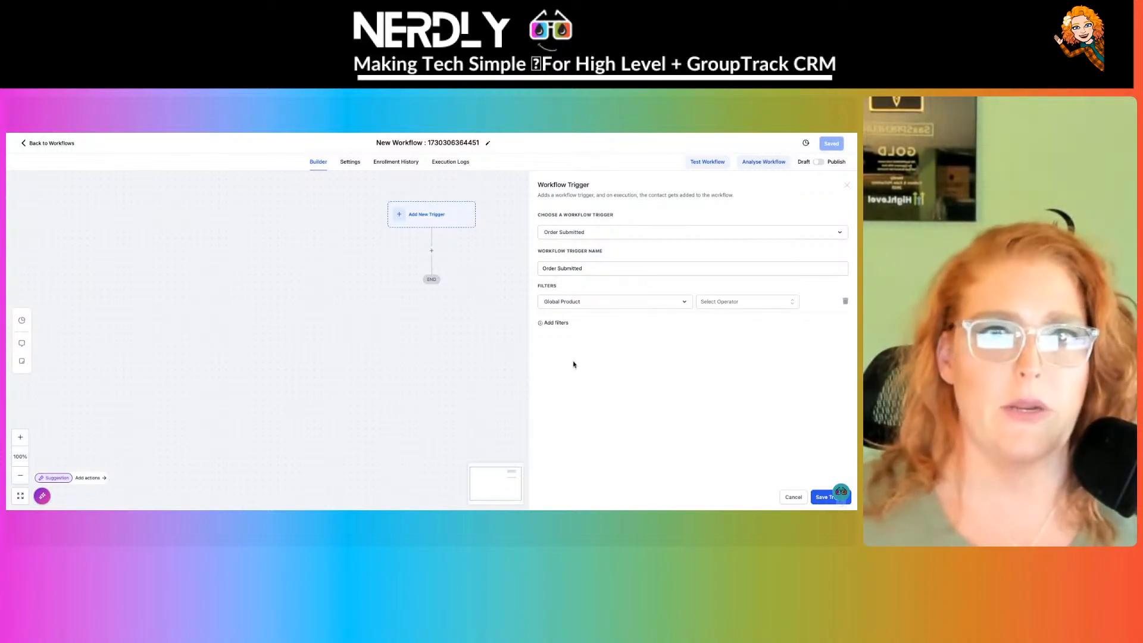
{"action": "left_click", "coordinate": [717, 302]}
{"action": "left_click", "coordinate": [703, 319]}
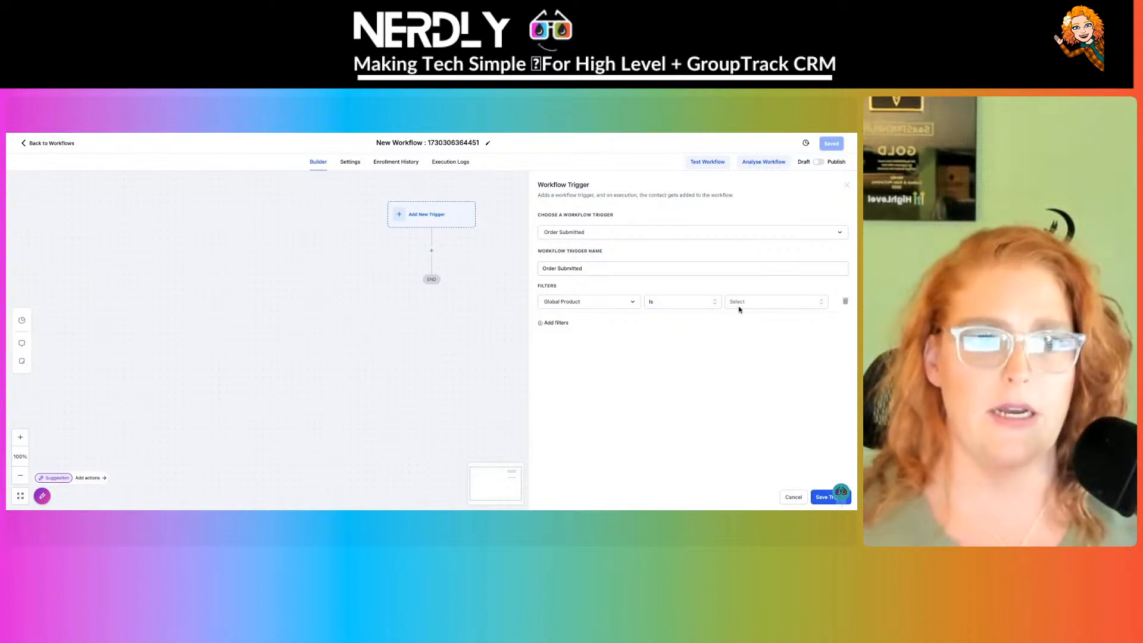
{"action": "left_click", "coordinate": [750, 303]}
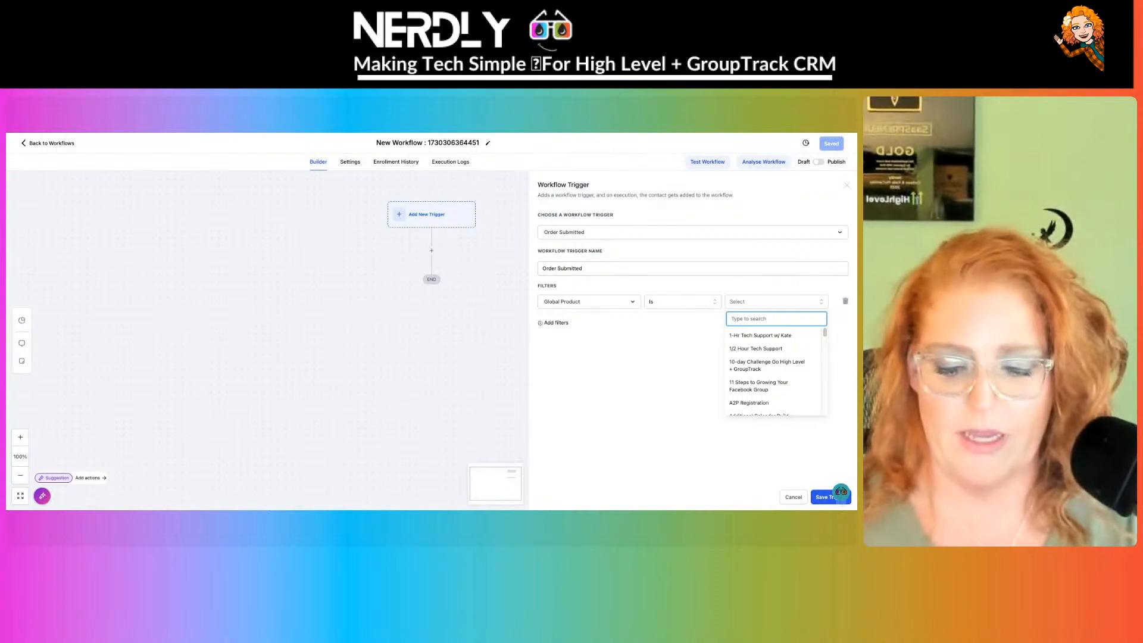
{"action": "type", "text": "nerdly"}
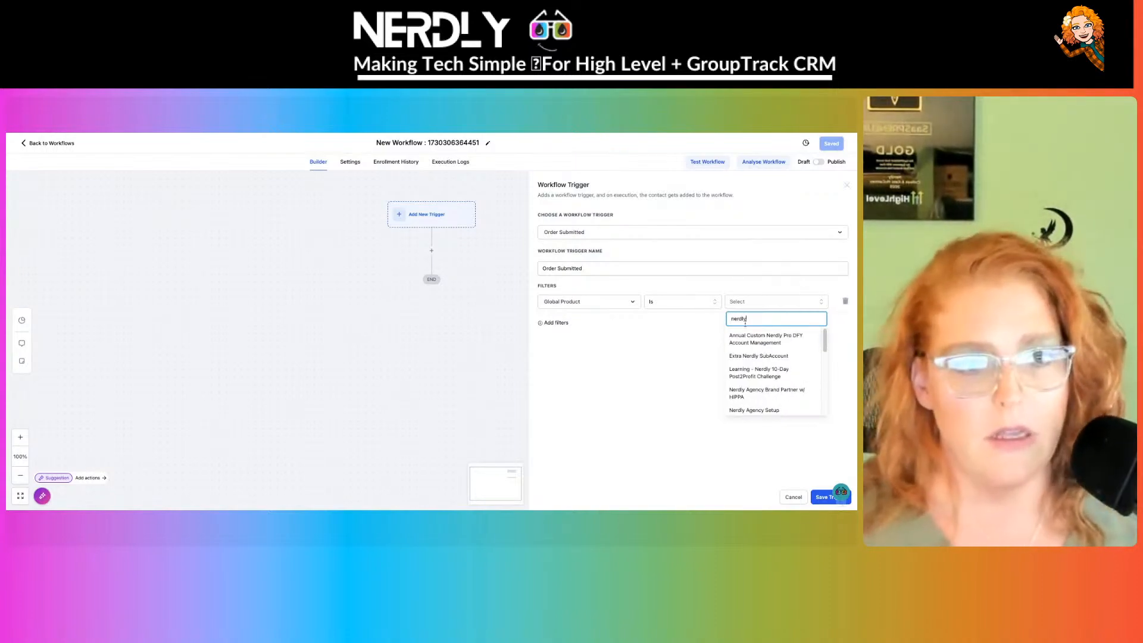
{"action": "scroll", "coordinate": [764, 353], "scroll_direction": "down", "scroll_amount": 1}
{"action": "scroll", "coordinate": [765, 354], "scroll_direction": "down", "scroll_amount": 5}
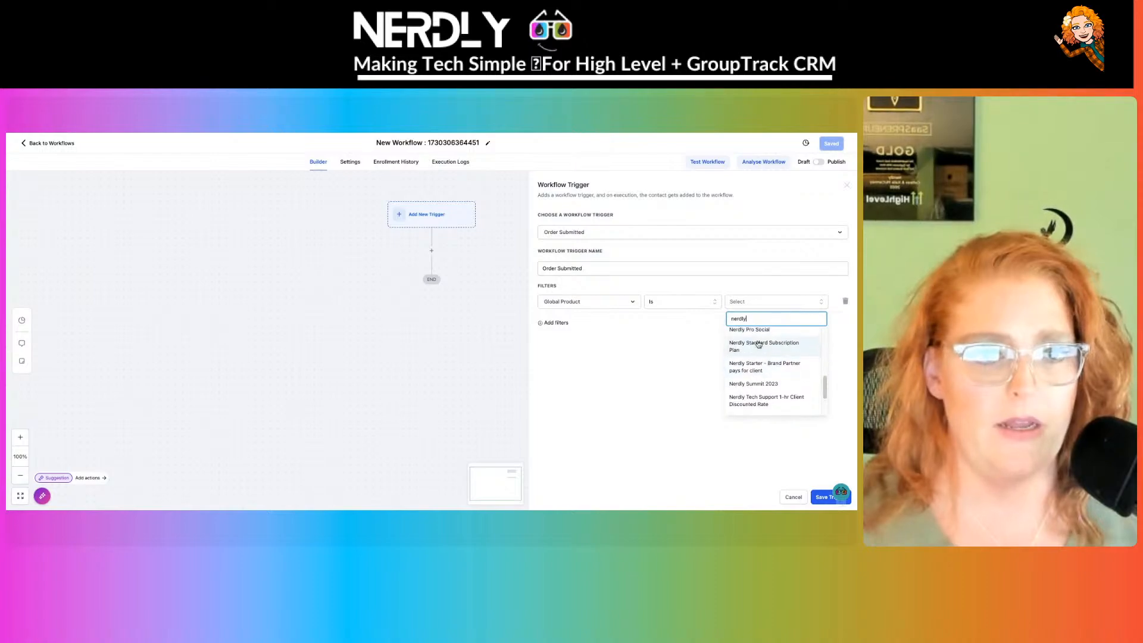
{"action": "left_click", "coordinate": [759, 340]}
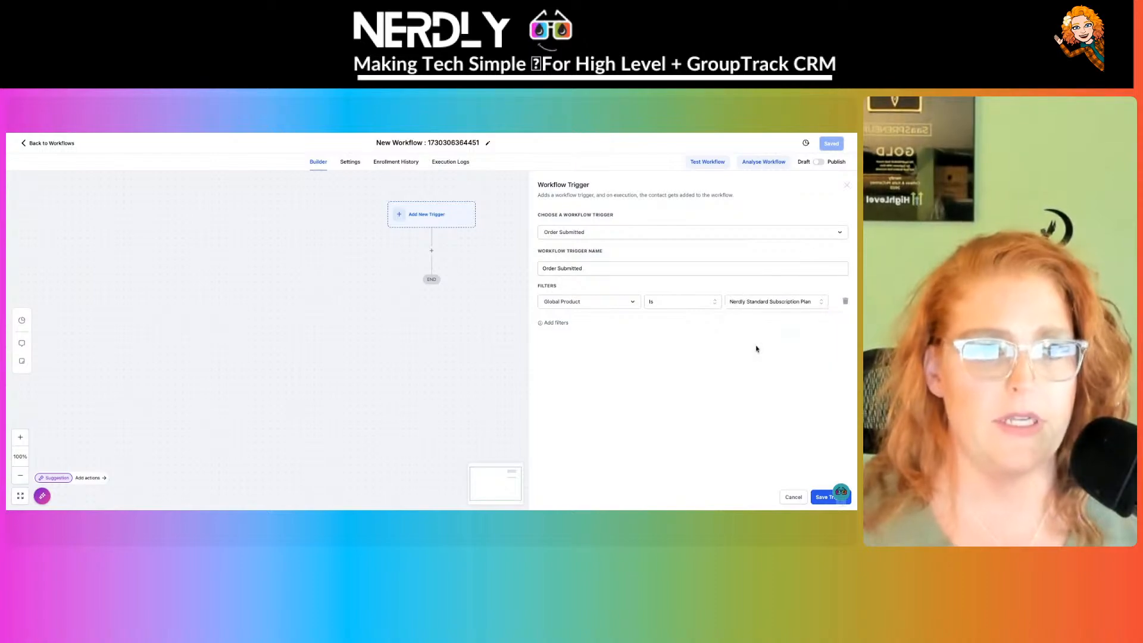
{"action": "left_click", "coordinate": [818, 497]}
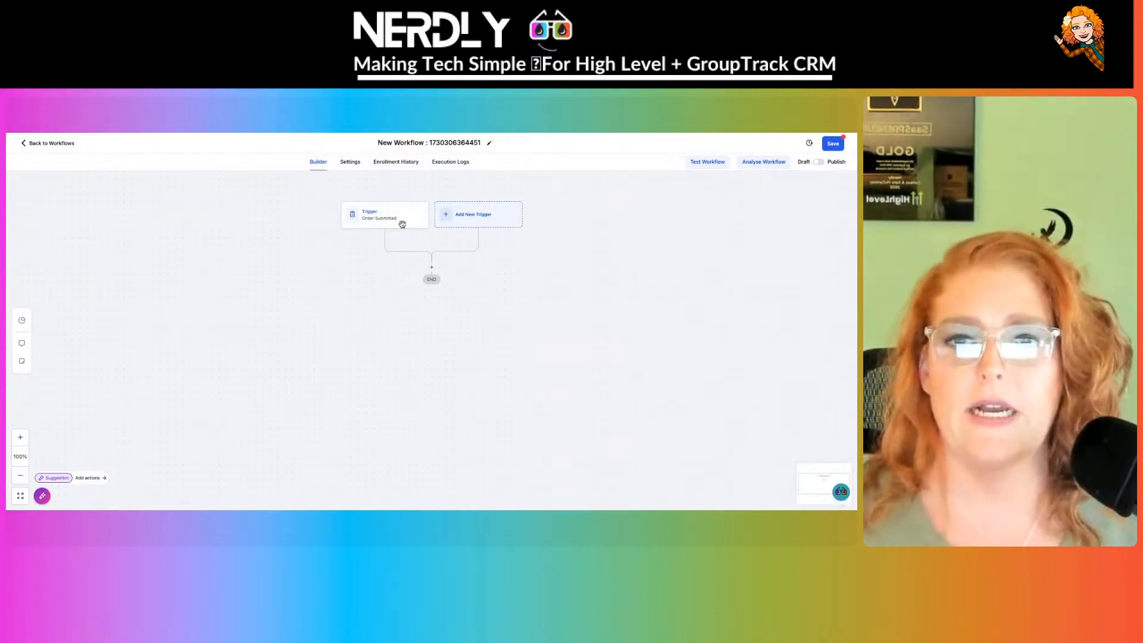
- Open the action picker after the Order Submitted trigger and scroll down to the Communities actions
{"action": "left_click", "coordinate": [432, 268]}
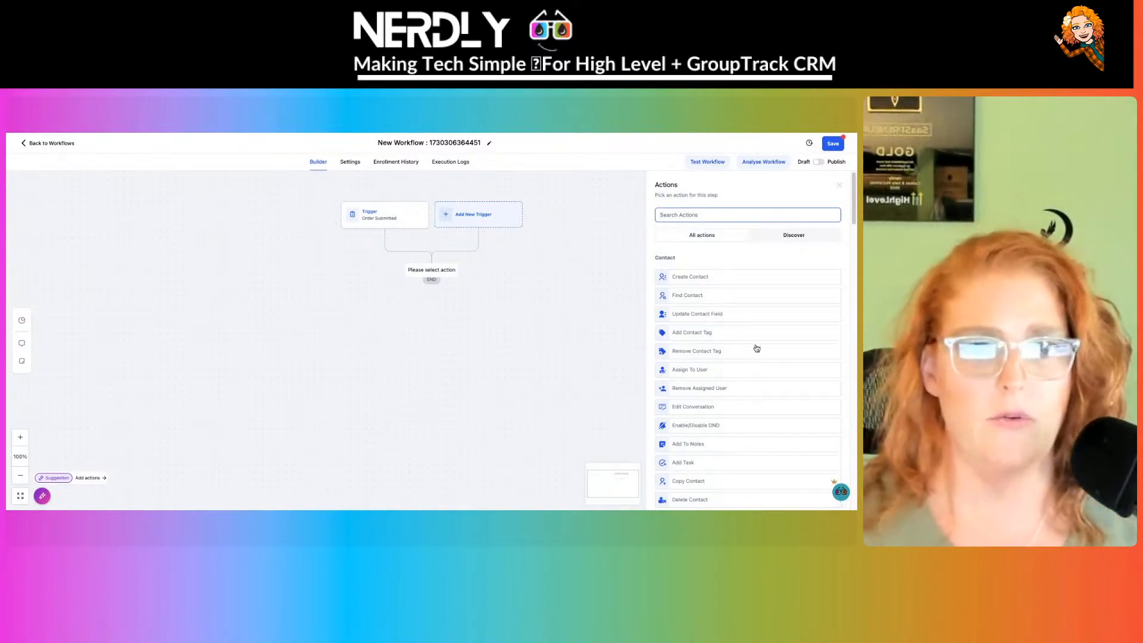
{"action": "scroll", "coordinate": [755, 347], "scroll_direction": "down", "scroll_amount": 5}
{"action": "scroll", "coordinate": [730, 321], "scroll_direction": "down", "scroll_amount": 8}
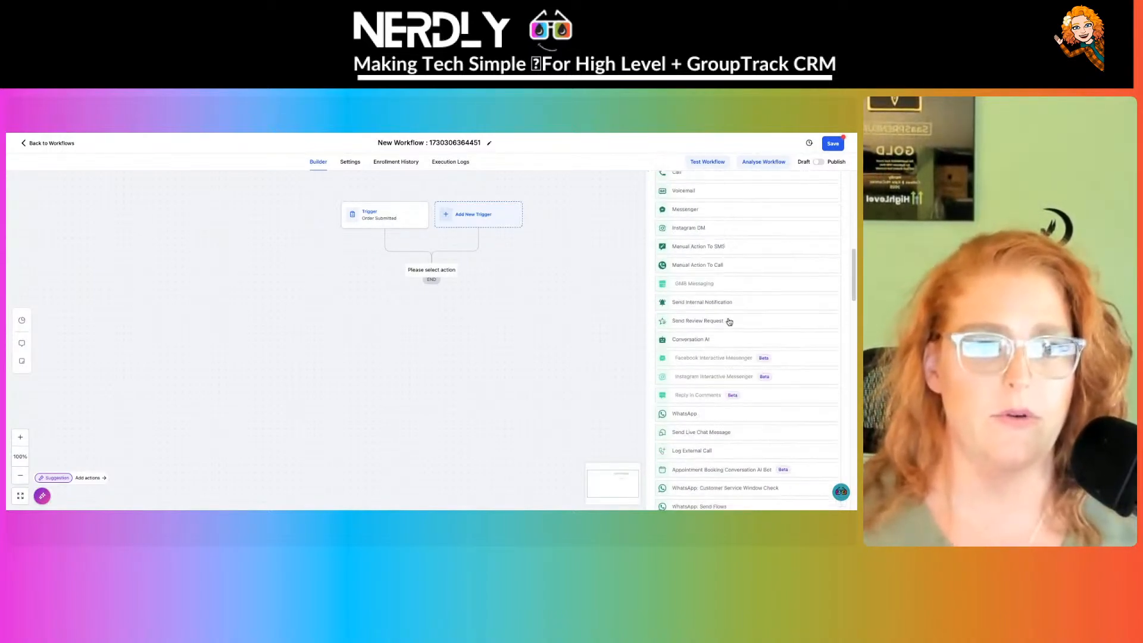
{"action": "scroll", "coordinate": [731, 321], "scroll_direction": "down", "scroll_amount": 5}
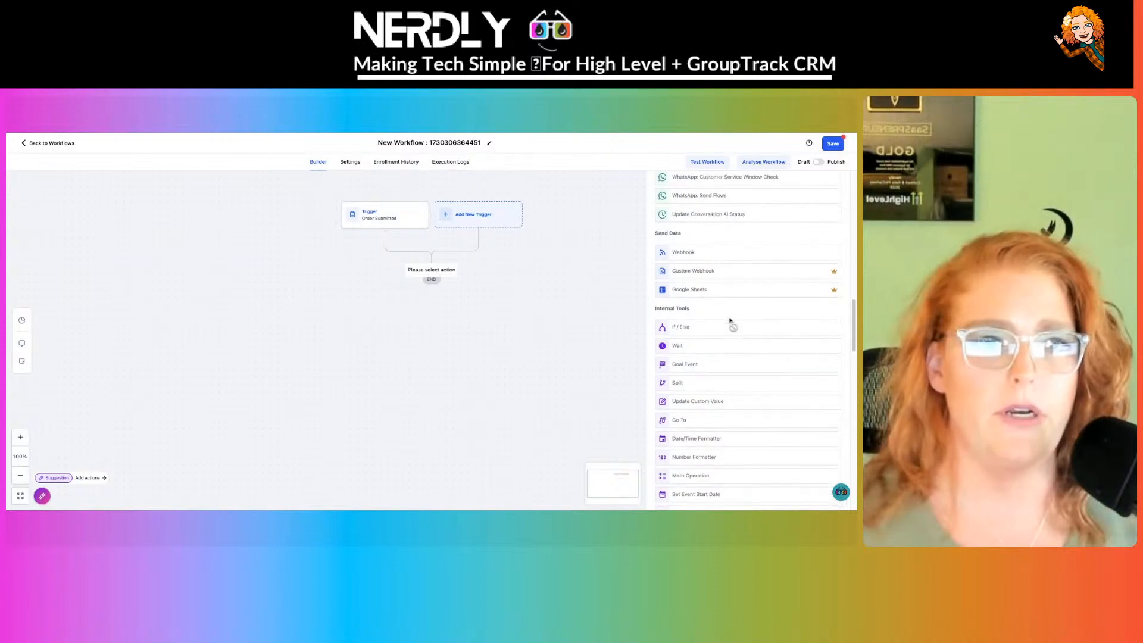
{"action": "scroll", "coordinate": [749, 340], "scroll_direction": "down", "scroll_amount": 8}
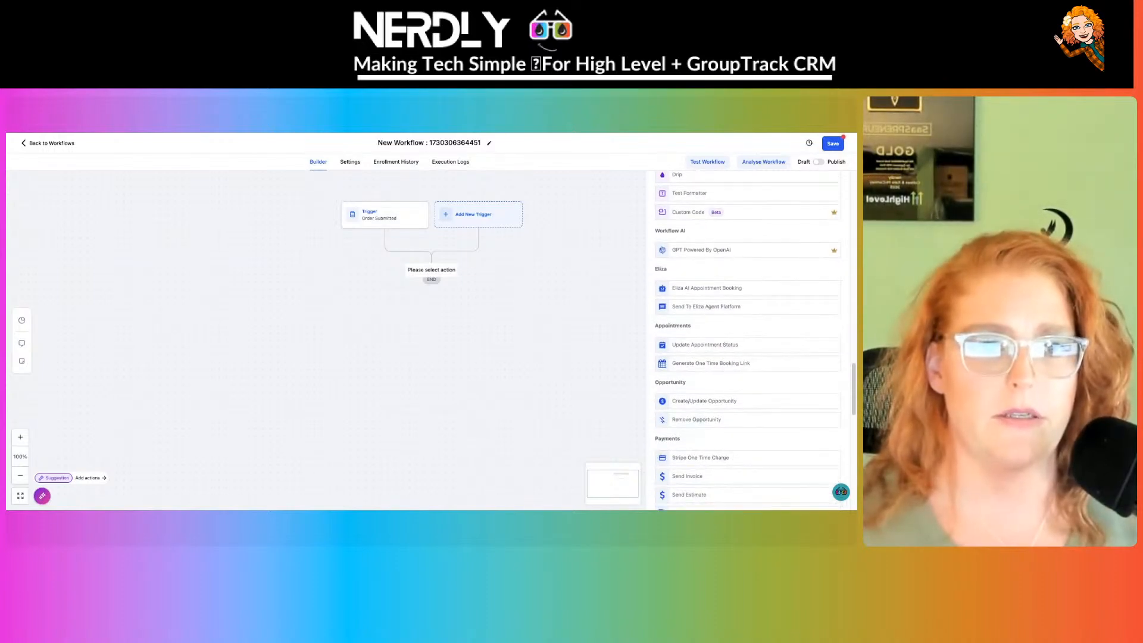
{"action": "scroll", "coordinate": [748, 339], "scroll_direction": "down", "scroll_amount": 10}
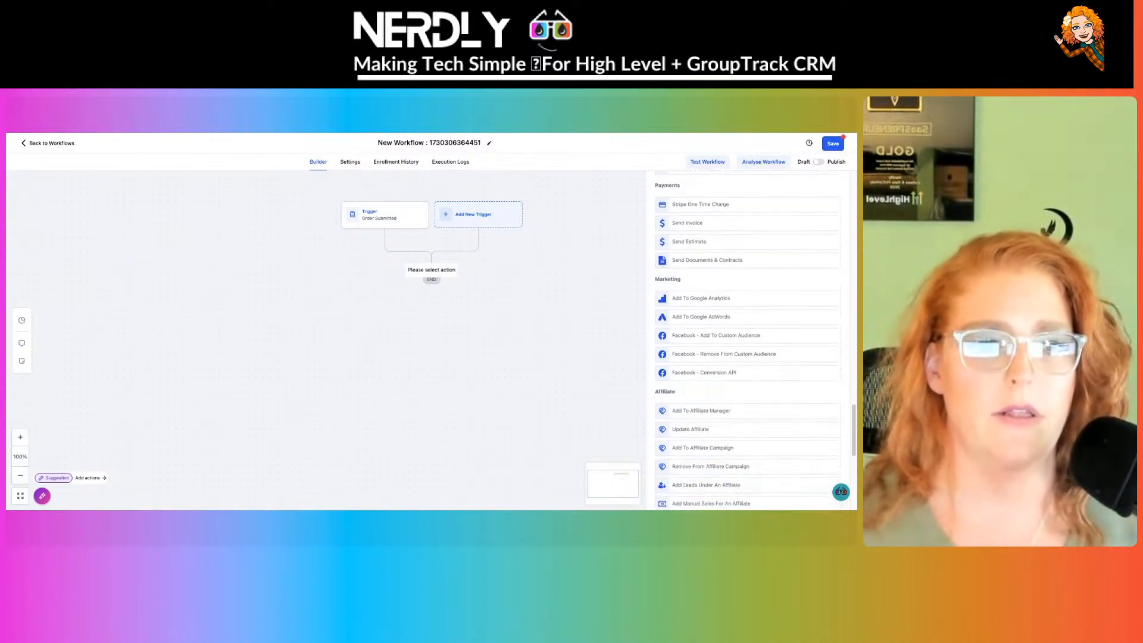
{"action": "scroll", "coordinate": [749, 340], "scroll_direction": "down", "scroll_amount": 3}
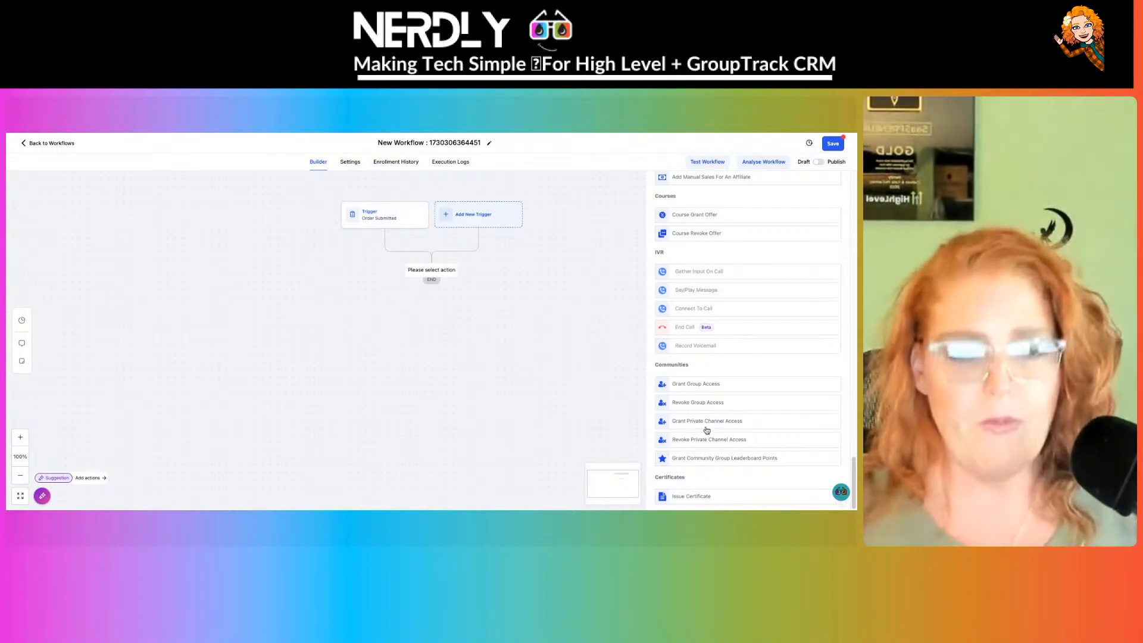
- Add a Grant Group Access action for Nerdly Community, naming it with Nerdly Community, and save
{"action": "left_click", "coordinate": [692, 383]}
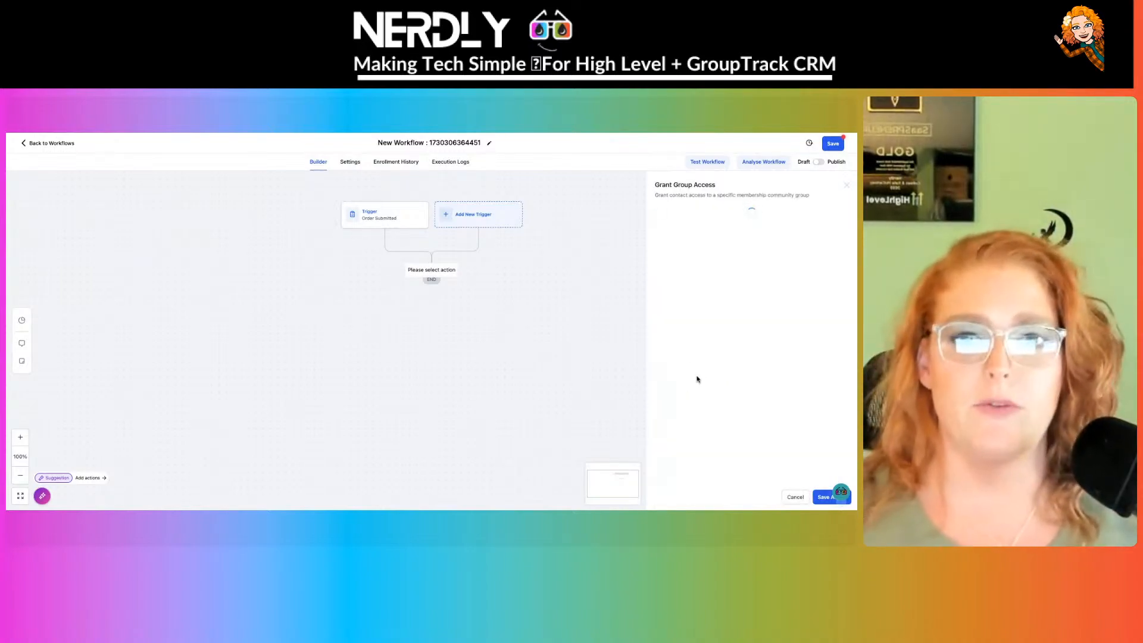
{"action": "left_click", "coordinate": [732, 265]}
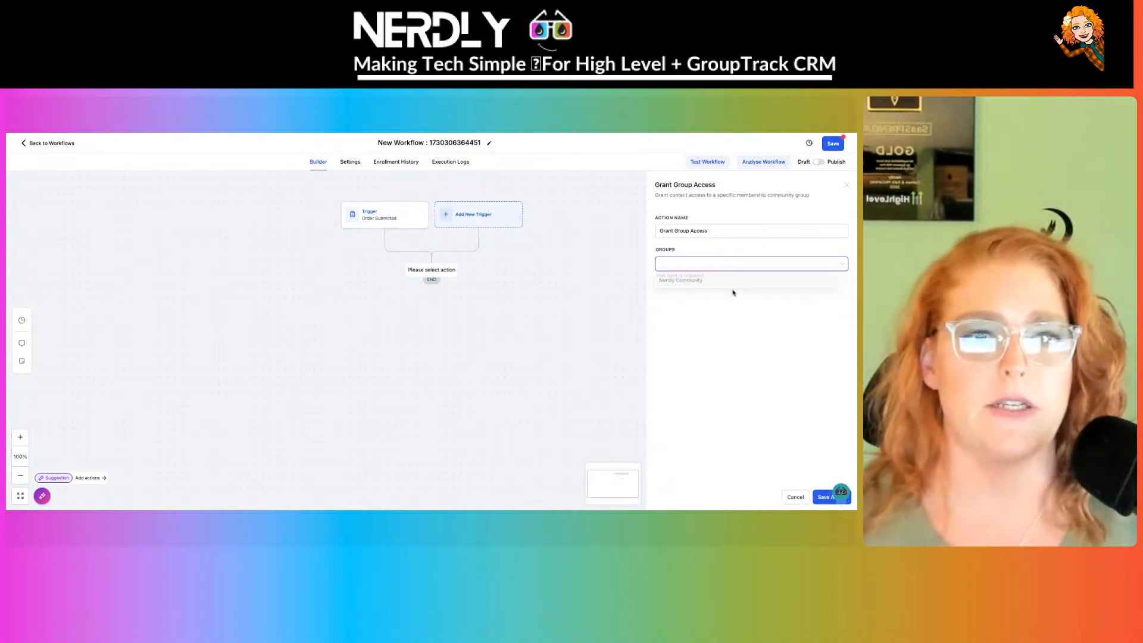
{"action": "left_click", "coordinate": [734, 291]}
{"action": "left_click", "coordinate": [730, 268]}
{"action": "left_click", "coordinate": [723, 284]}
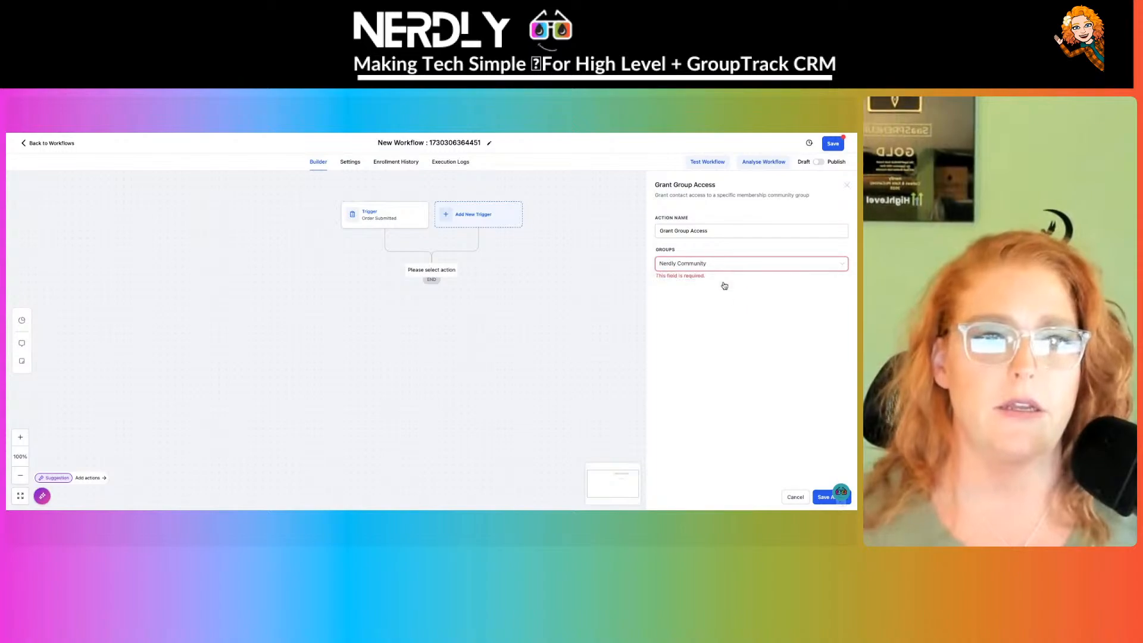
{"action": "left_click", "coordinate": [739, 227]}
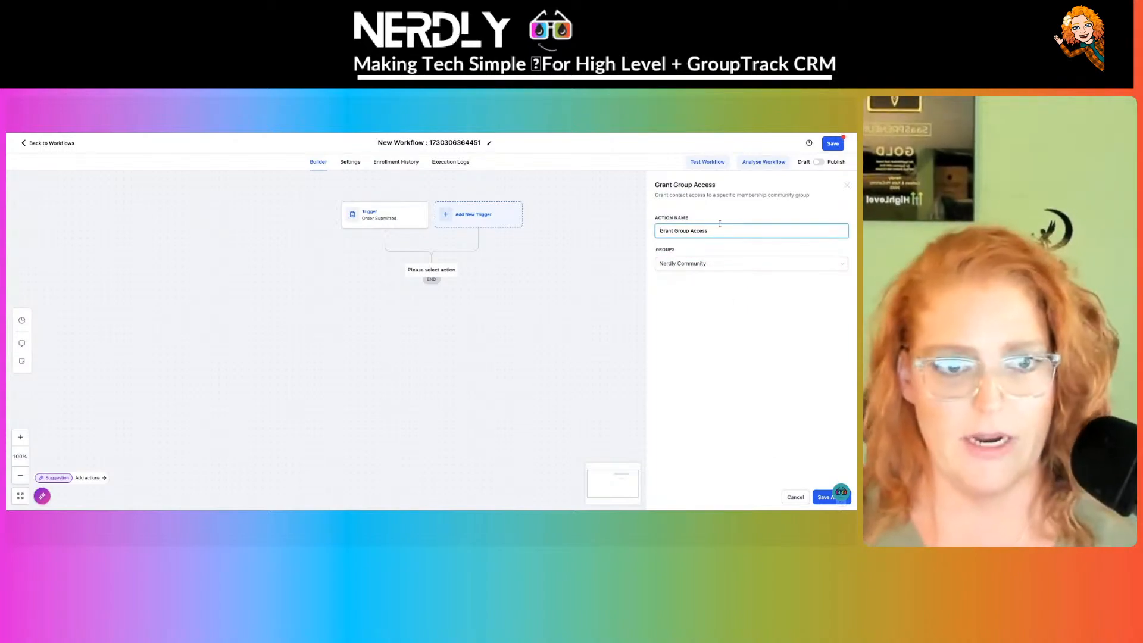
{"action": "type", "text": "Nerdly Community"}
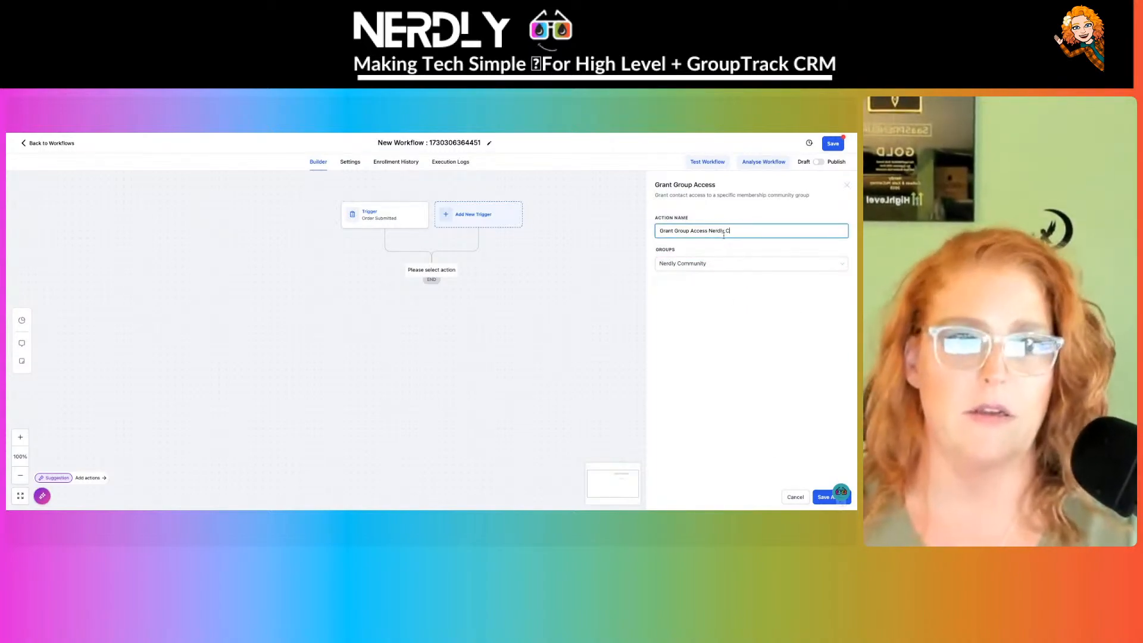
{"action": "left_click", "coordinate": [822, 496]}
- Add a Grant Private Channel Access step for Nerdly Community's Client Community channel and save
{"action": "left_click", "coordinate": [432, 313]}
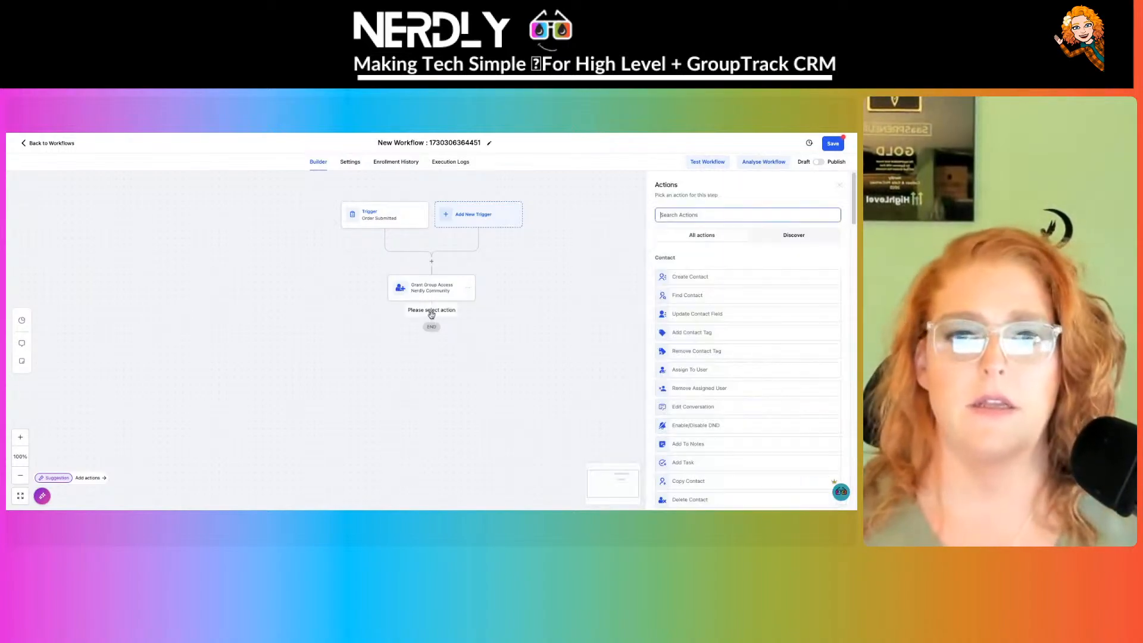
{"action": "type", "text": "priv"}
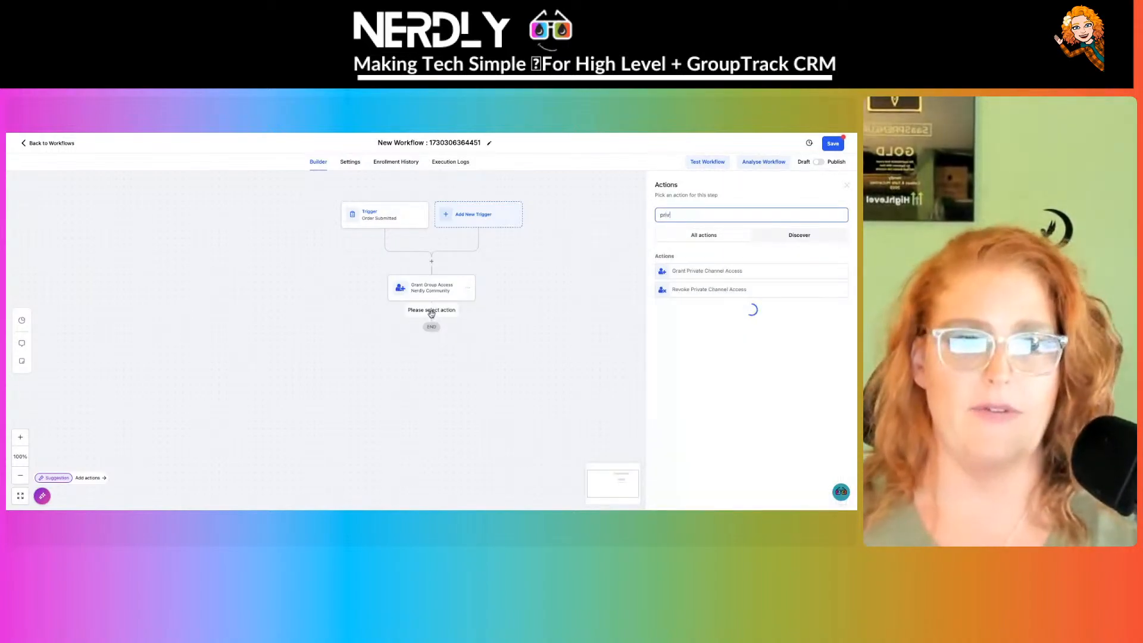
{"action": "left_click", "coordinate": [718, 272]}
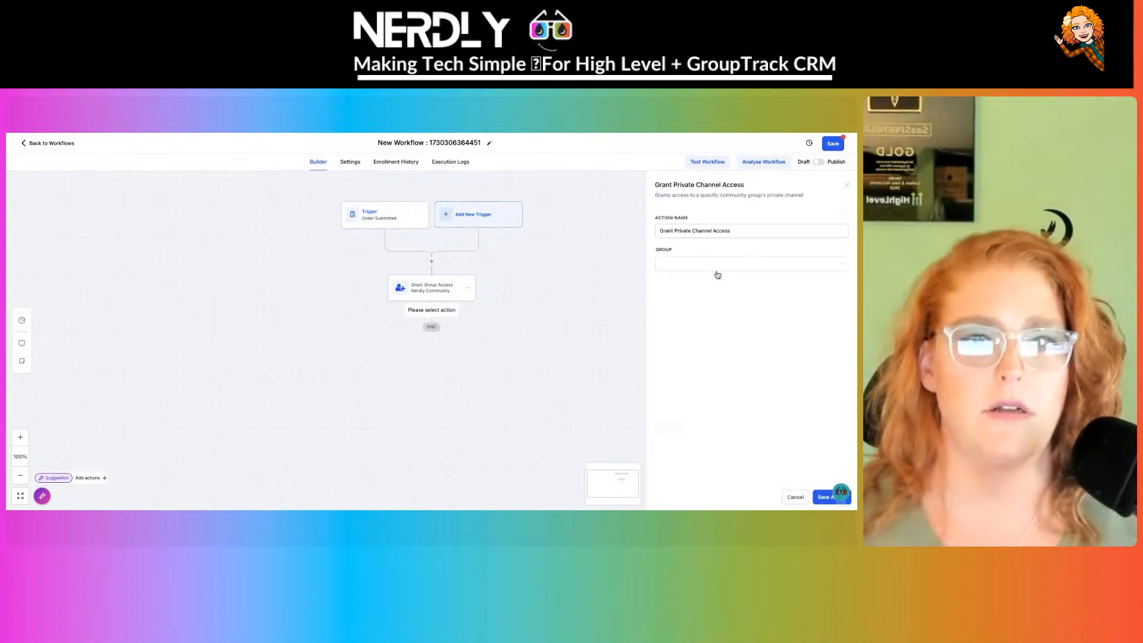
{"action": "left_click", "coordinate": [721, 262]}
{"action": "left_click", "coordinate": [719, 281]}
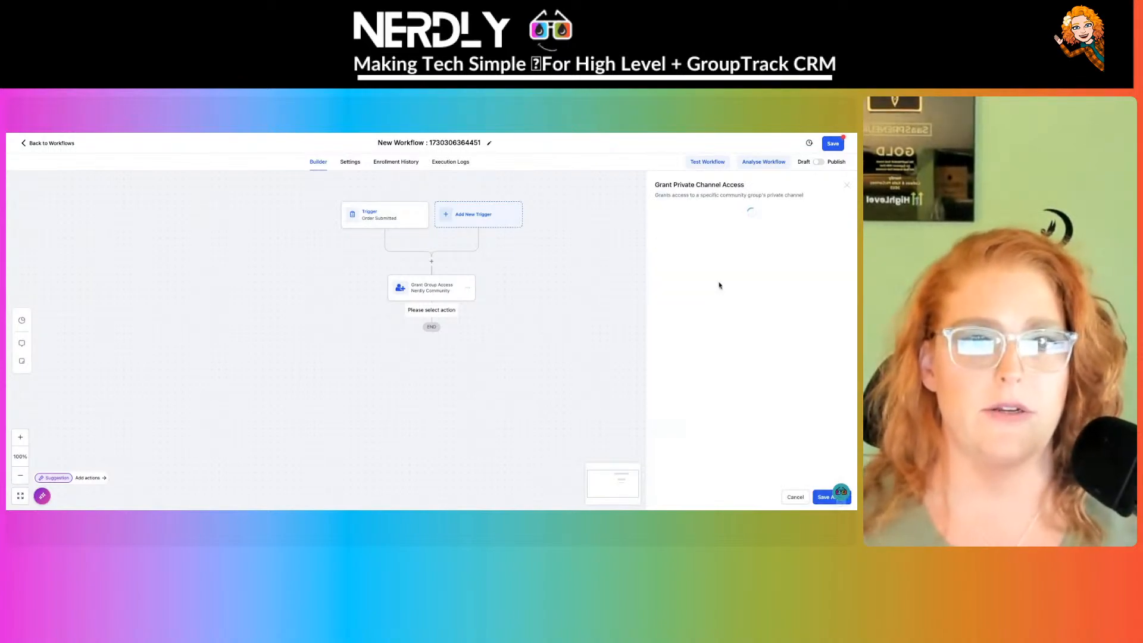
{"action": "left_click", "coordinate": [717, 294]}
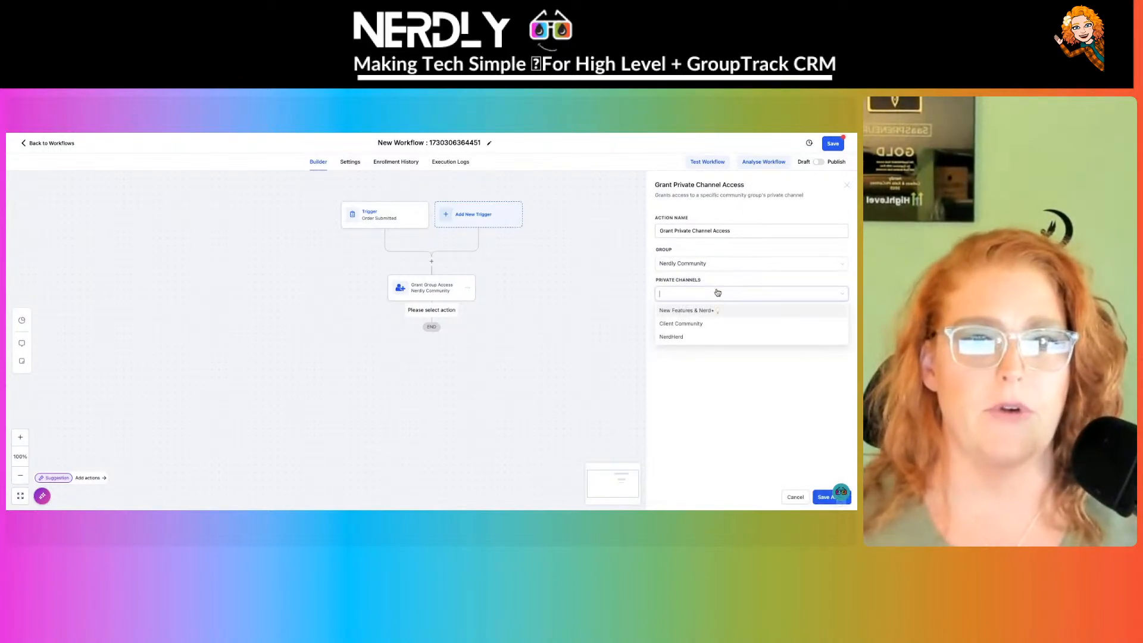
{"action": "left_click", "coordinate": [708, 326]}
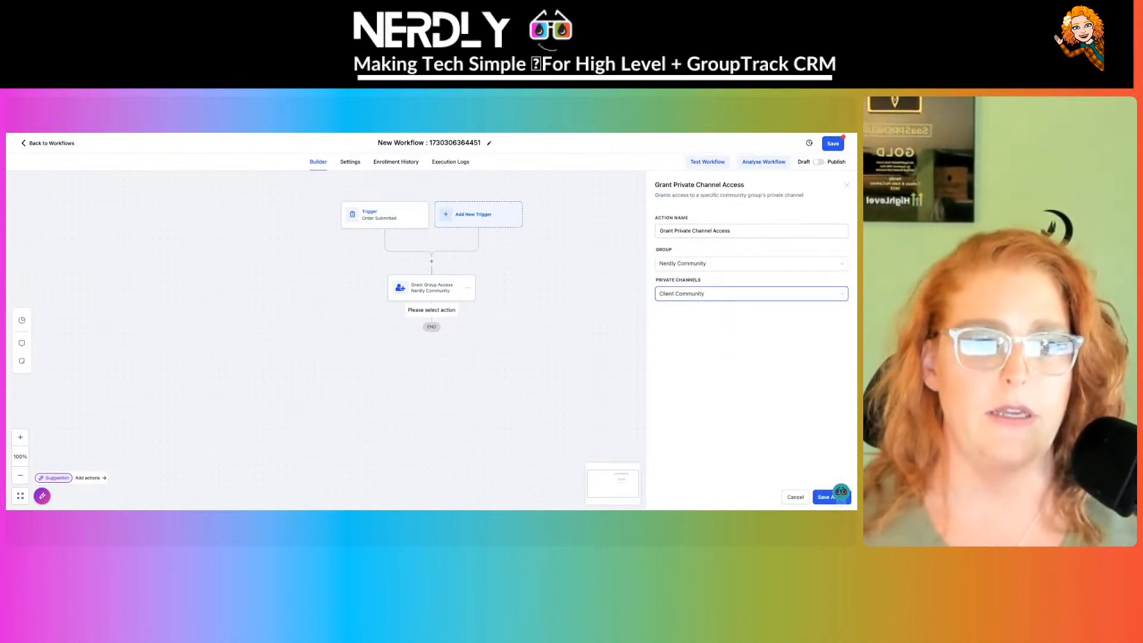
{"action": "left_click", "coordinate": [824, 497]}
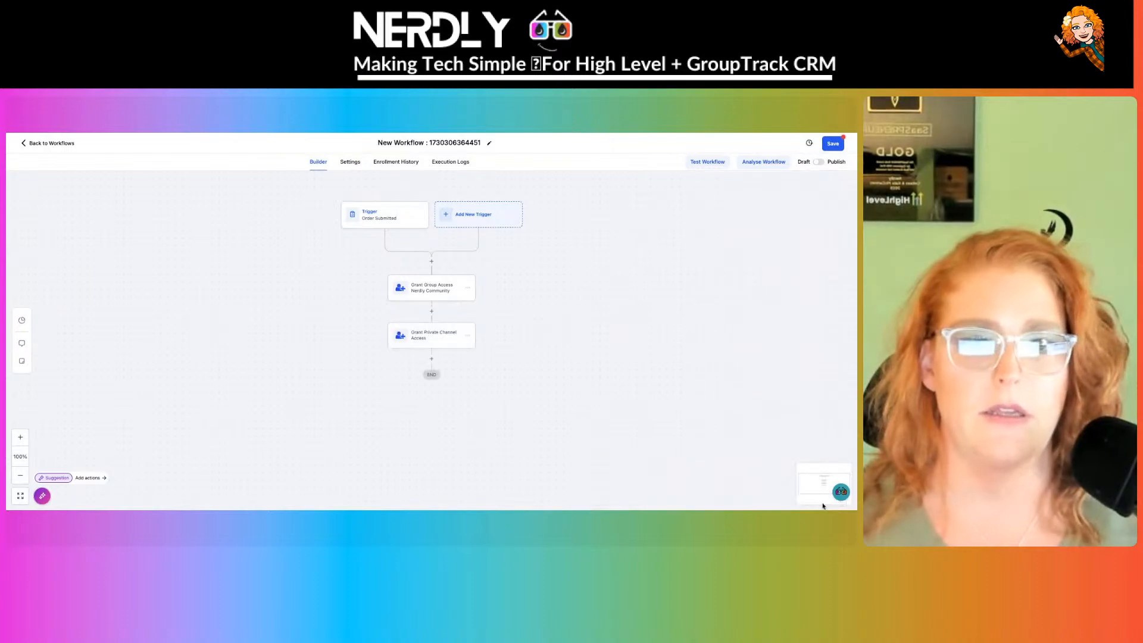
- Duplicate the Grant Private Channel Access step below itself and switch the copy to the New Features & Nerd+ channel
{"action": "left_click", "coordinate": [470, 336]}
{"action": "mouse_move", "coordinate": [503, 371]}
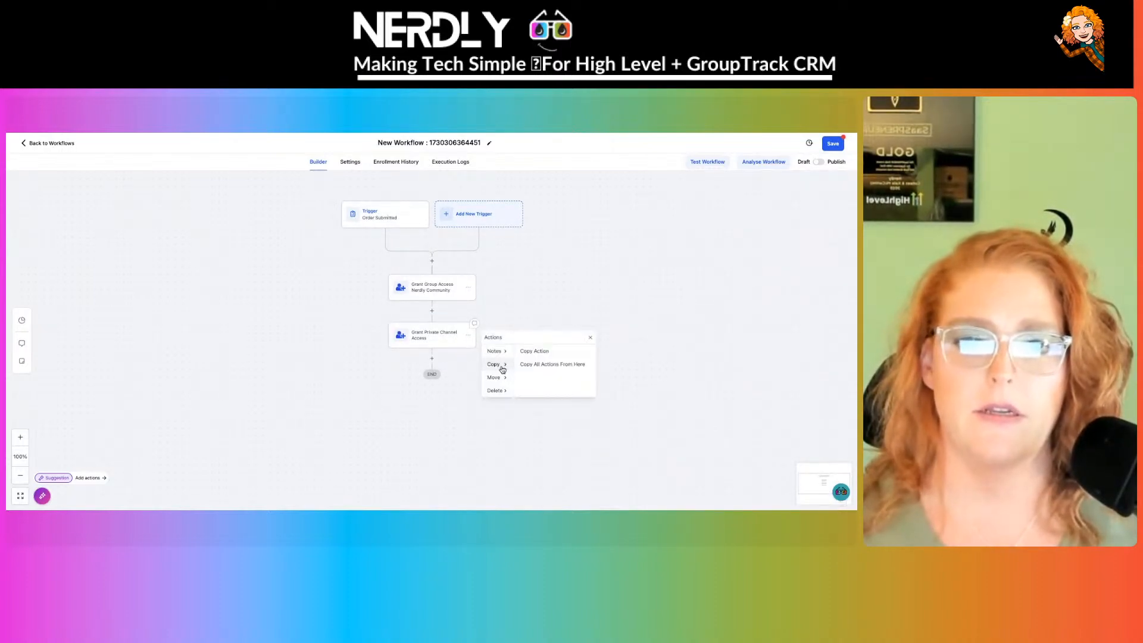
{"action": "left_click", "coordinate": [555, 352]}
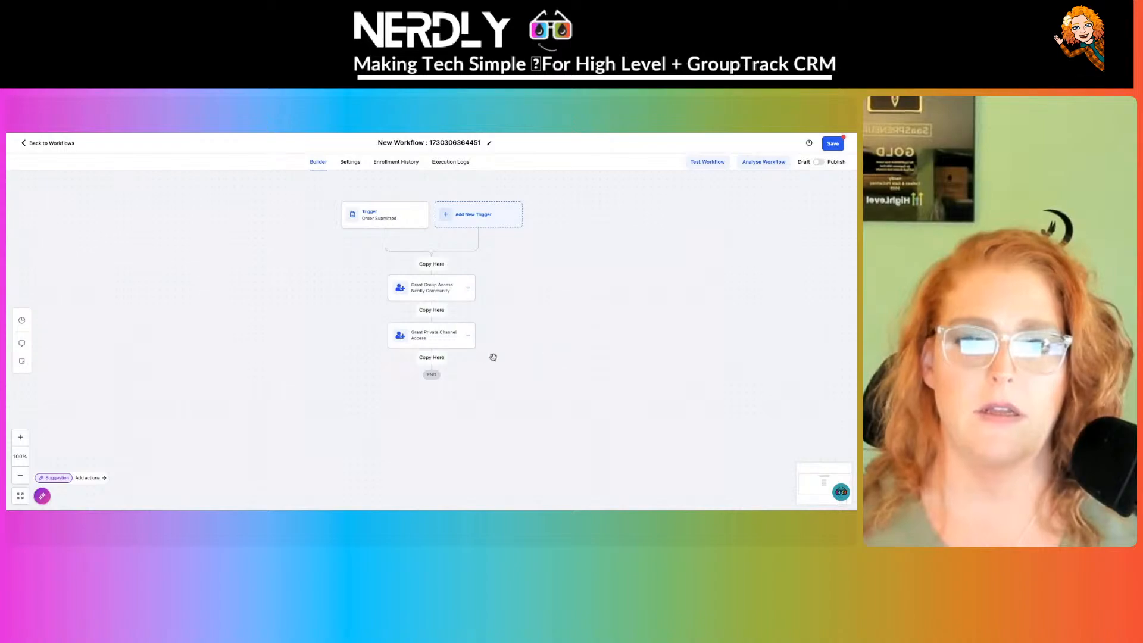
{"action": "left_click", "coordinate": [432, 359]}
{"action": "left_click", "coordinate": [438, 377]}
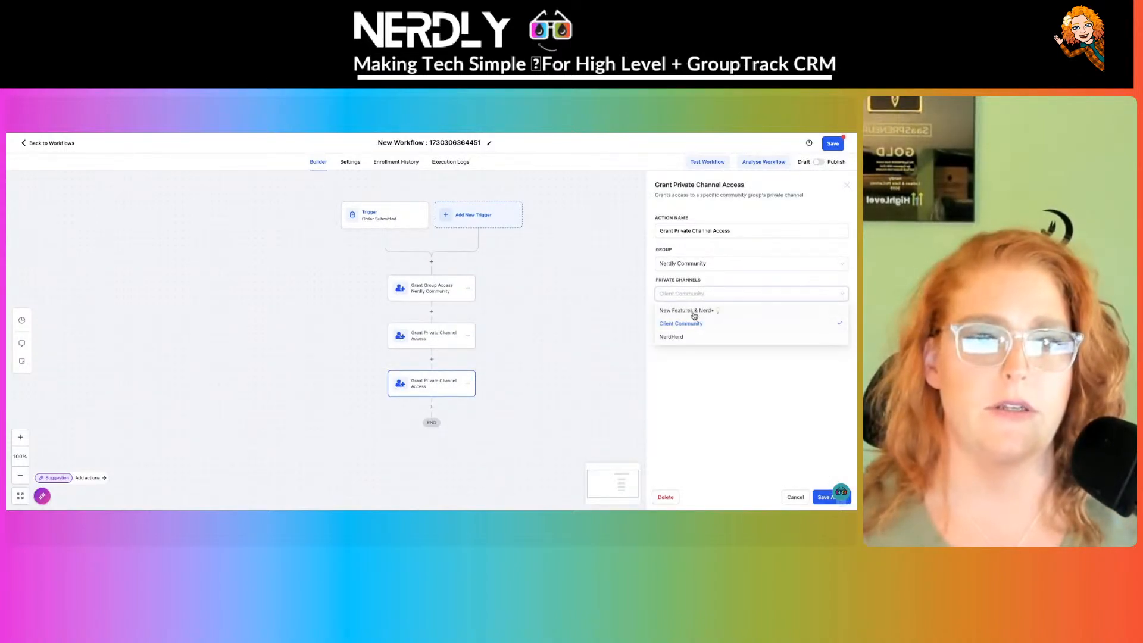
{"action": "left_click", "coordinate": [691, 311]}
{"action": "left_click", "coordinate": [822, 498]}
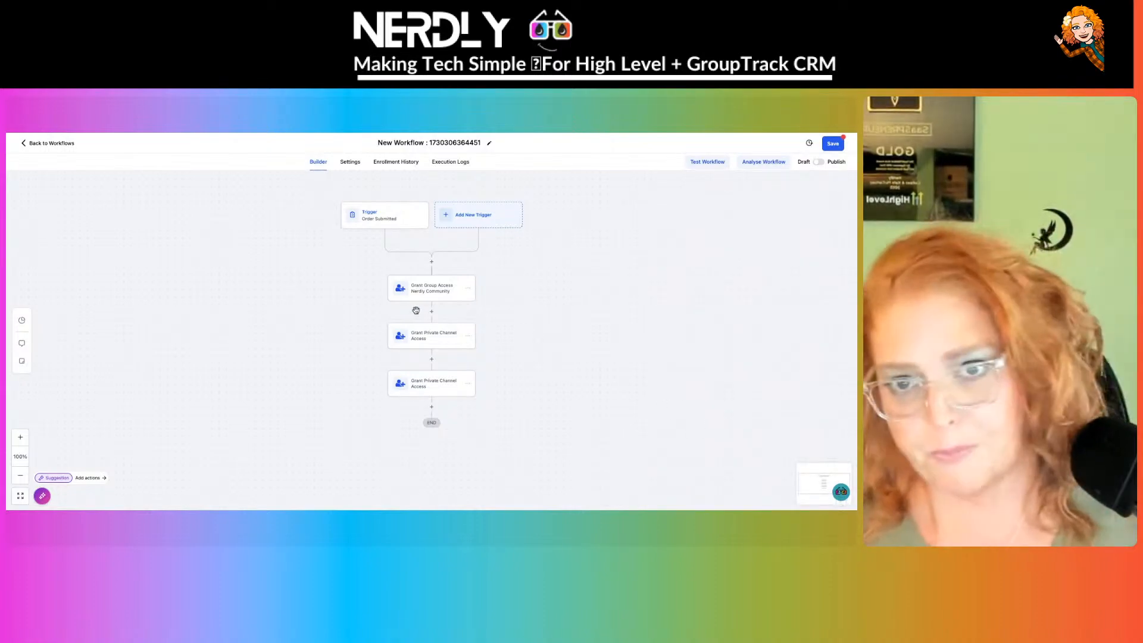
- Rename the workflow 'New Nerdly Subscription Grant Group &Client Channel Access', publish and save it, then return to workflows
{"action": "left_click", "coordinate": [433, 146]}
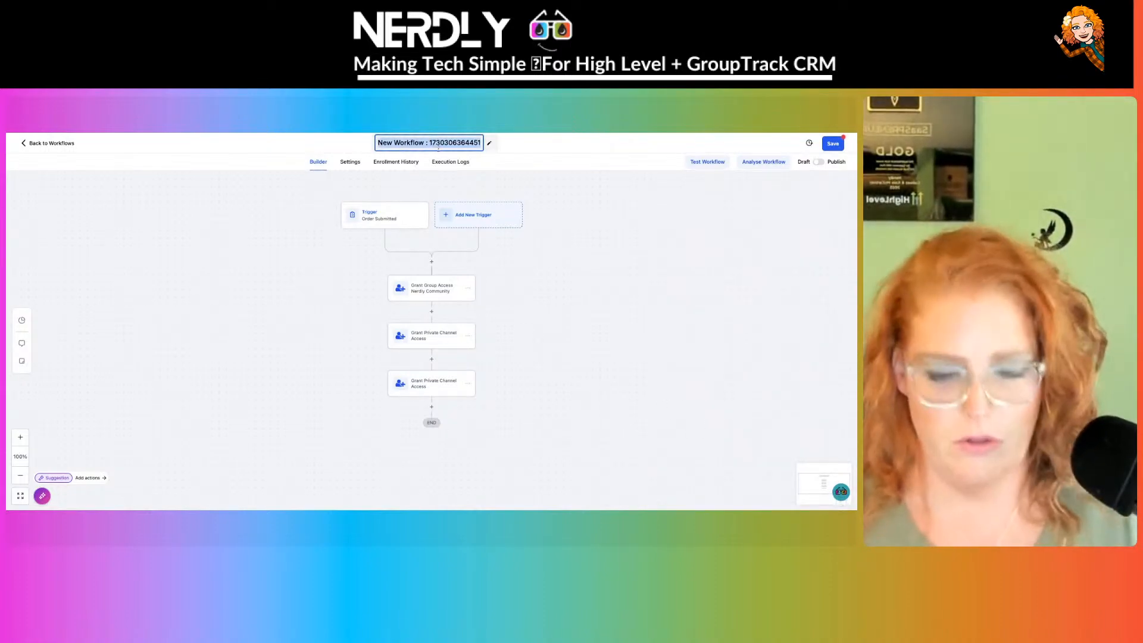
{"action": "type", "text": "New Nerdly "}
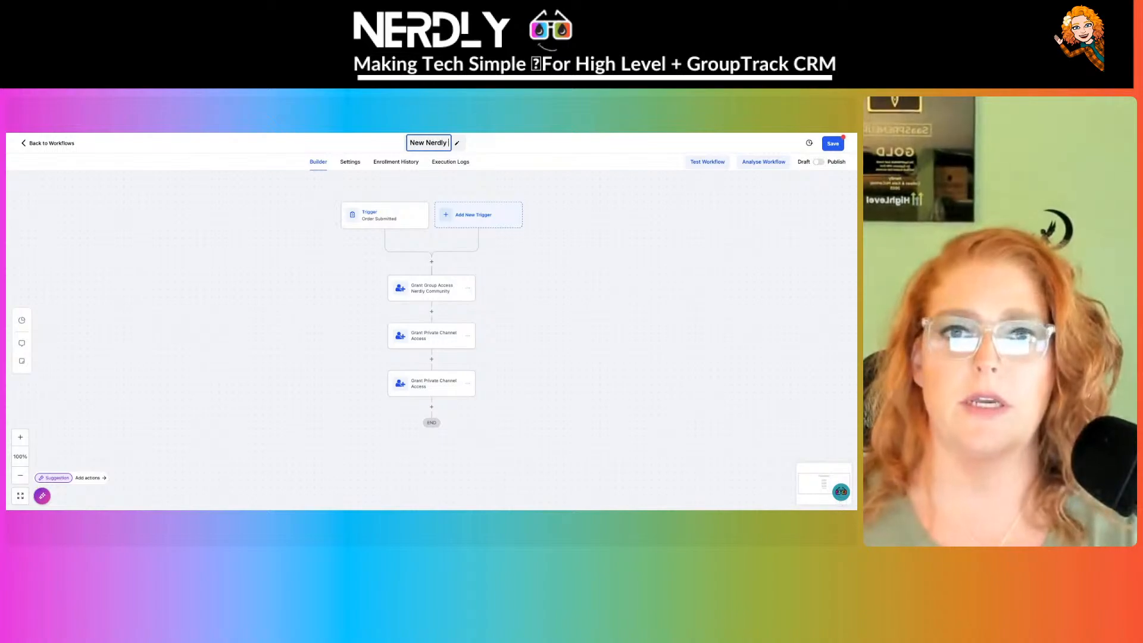
{"action": "type", "text": "Subscr"}
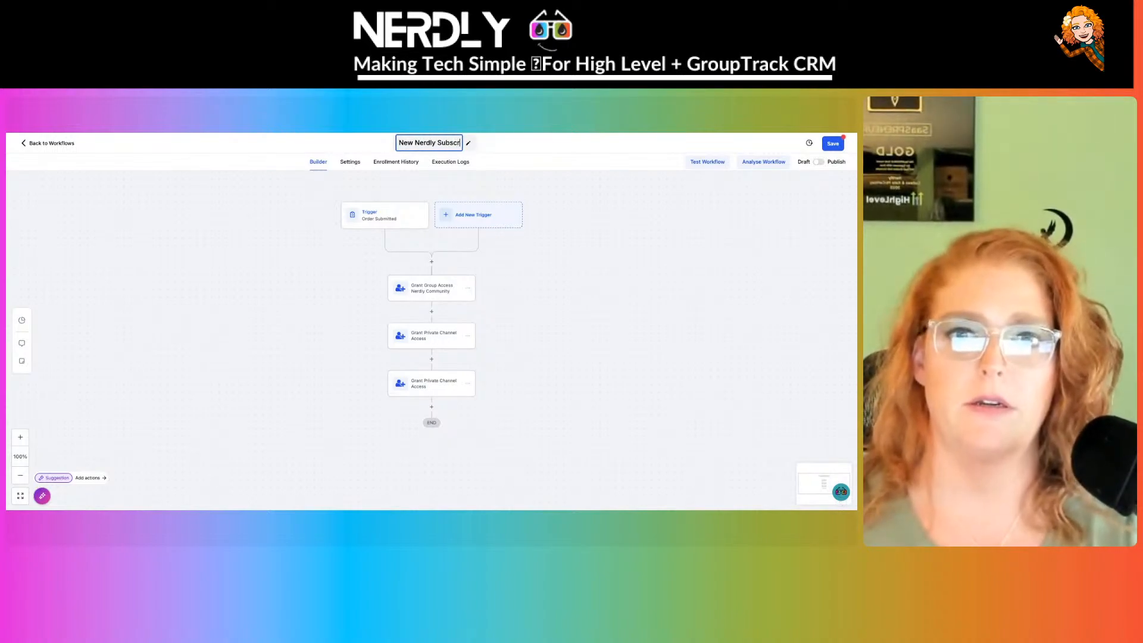
{"action": "type", "text": "iption Grant"}
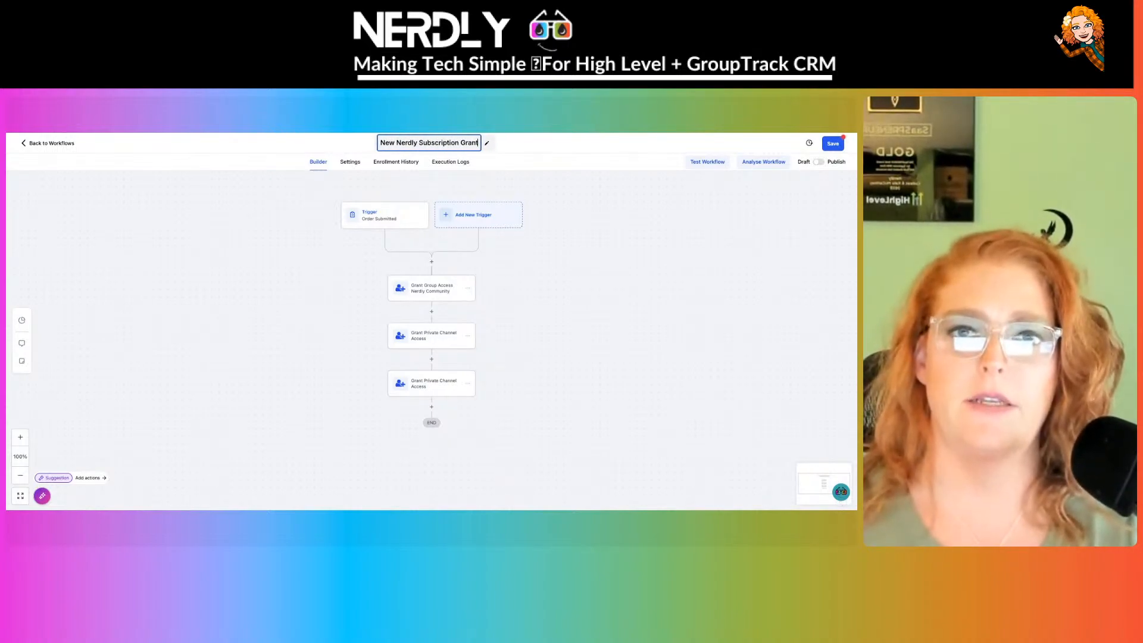
{"action": "type", "text": " Group &"}
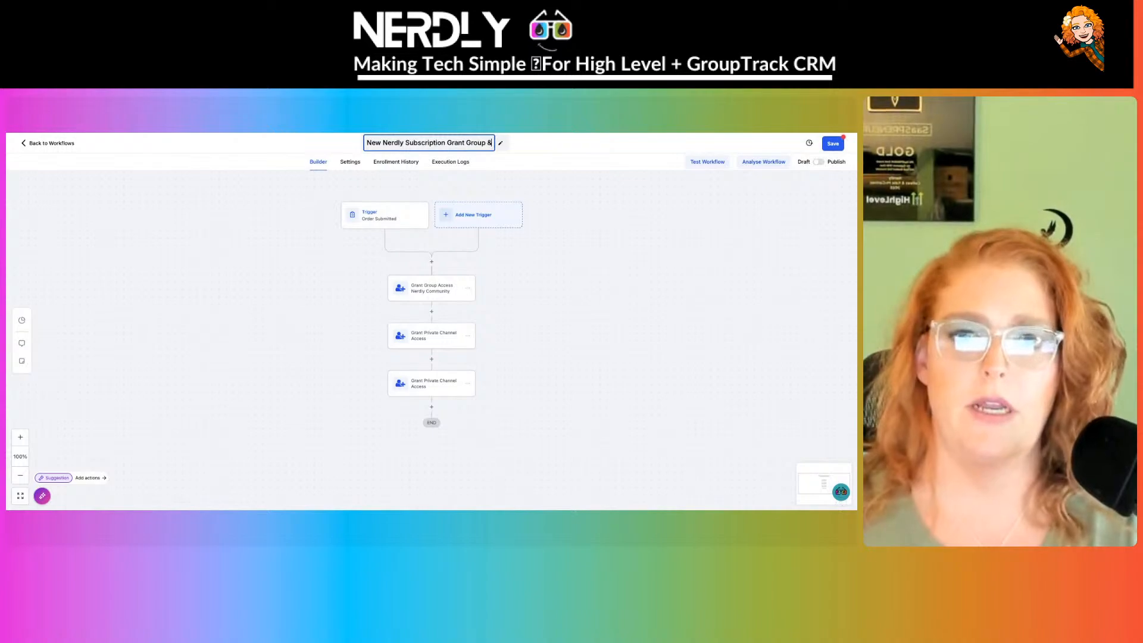
{"action": "type", "text": "C"}
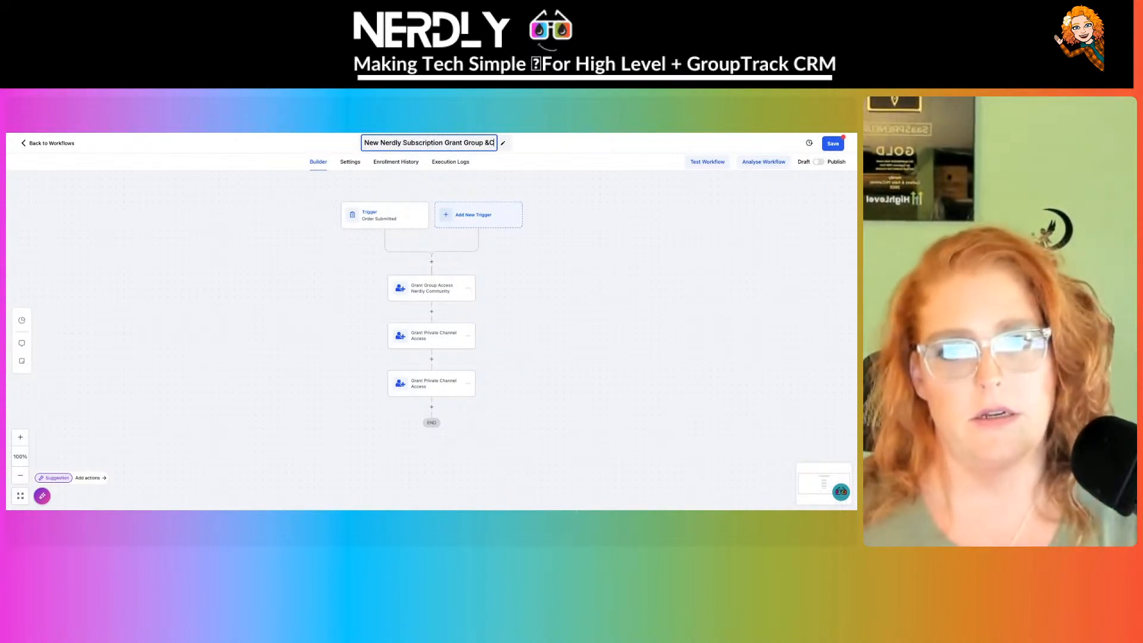
{"action": "type", "text": "lient C"}
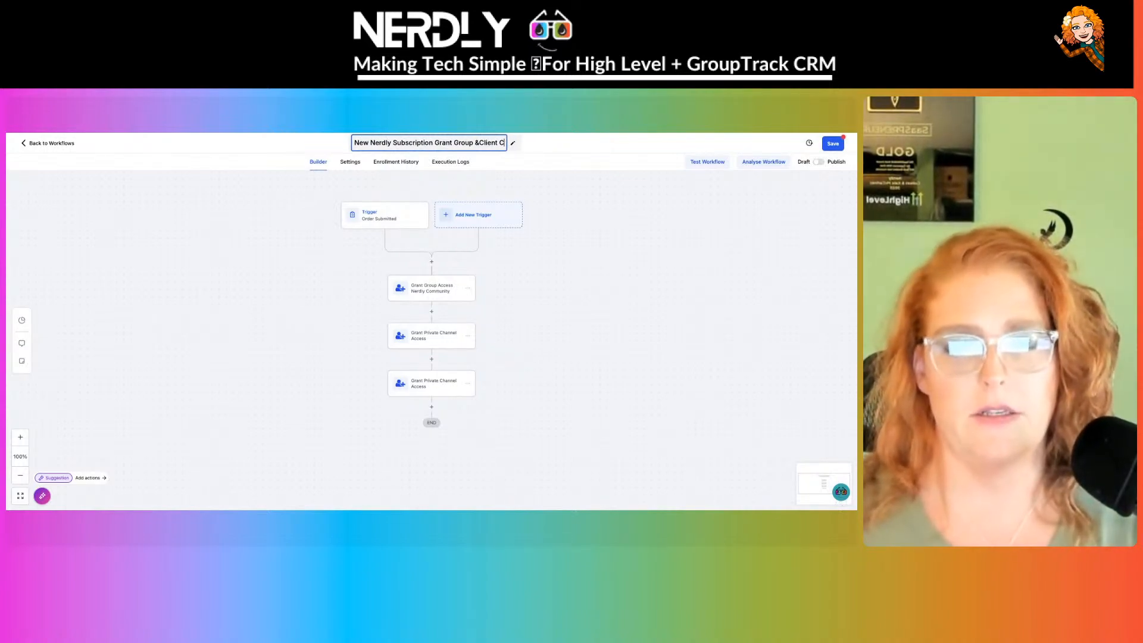
{"action": "type", "text": "hannel Access"}
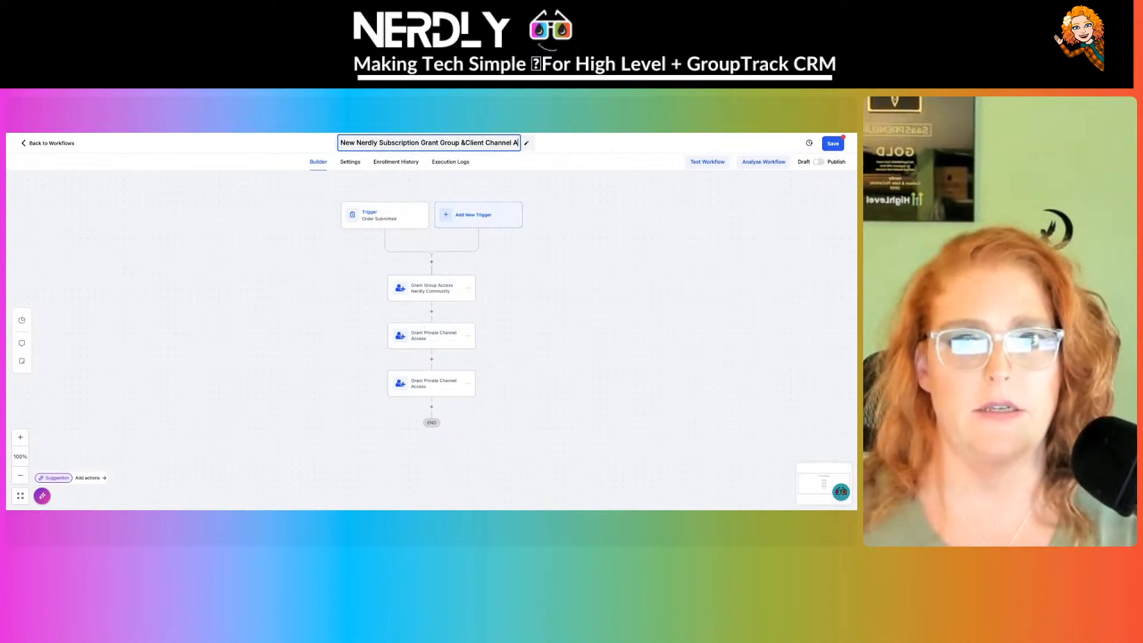
{"action": "left_click", "coordinate": [819, 162]}
{"action": "left_click", "coordinate": [834, 143]}
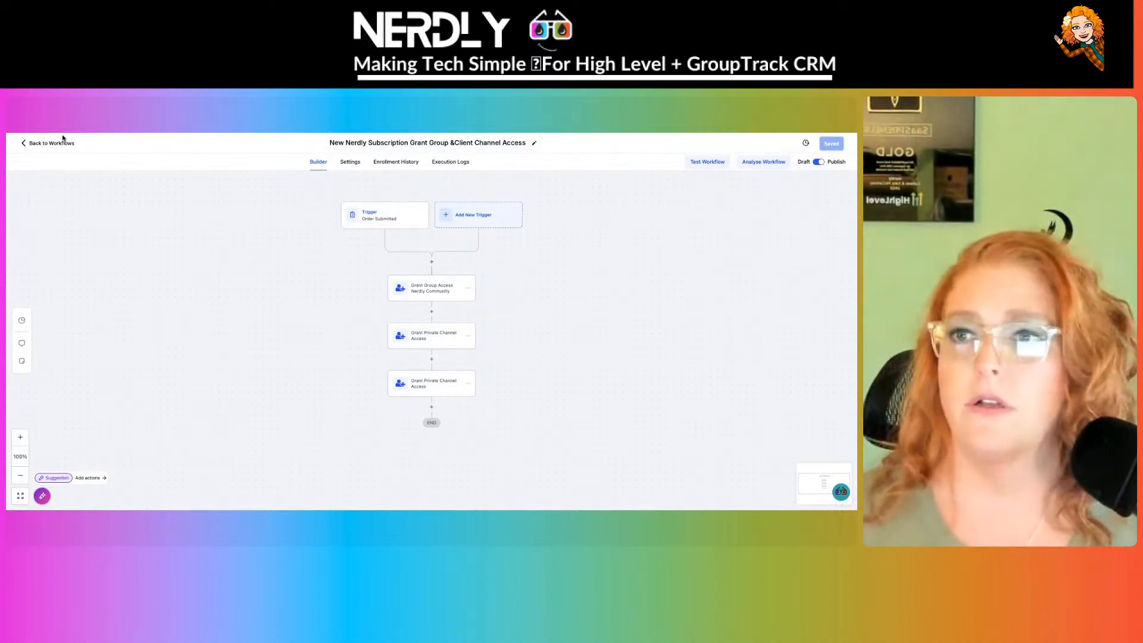
{"action": "left_click", "coordinate": [39, 144]}
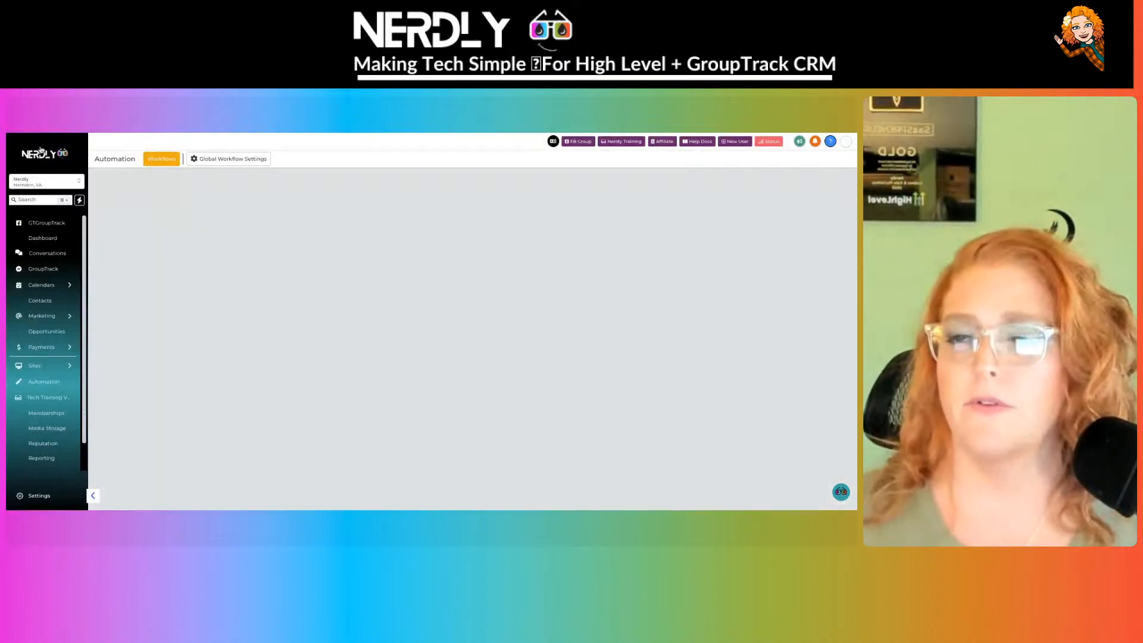
- Show the CRM ACCOUNT HOLDER smart list in Contacts and select all 120 contacts
{"action": "left_click", "coordinate": [40, 300]}
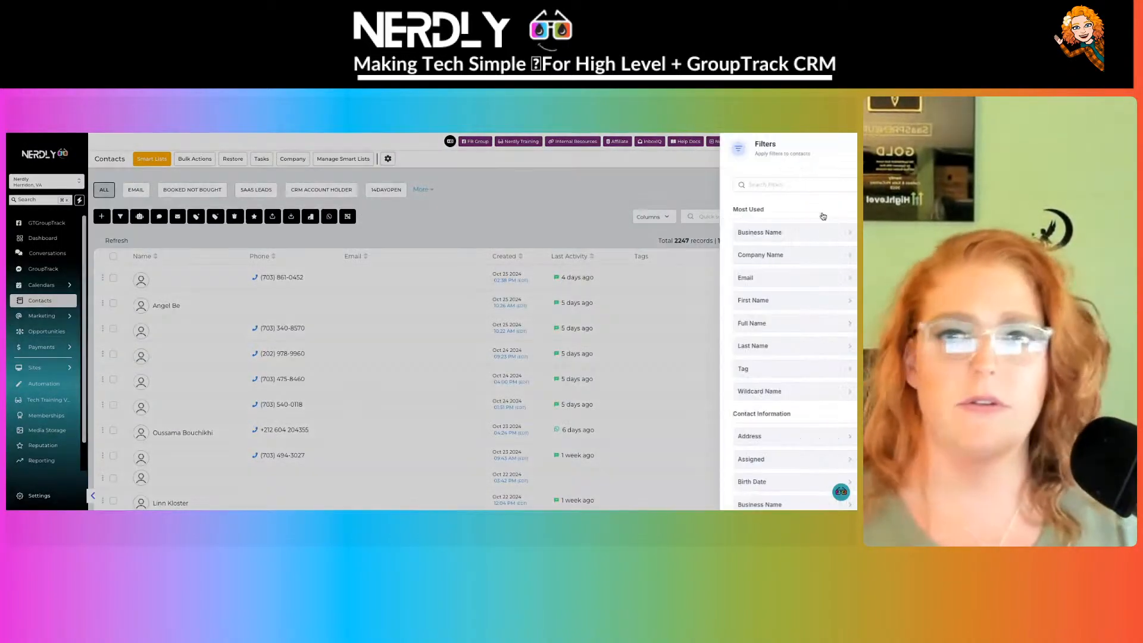
{"action": "left_click", "coordinate": [828, 216]}
{"action": "left_click", "coordinate": [552, 210]}
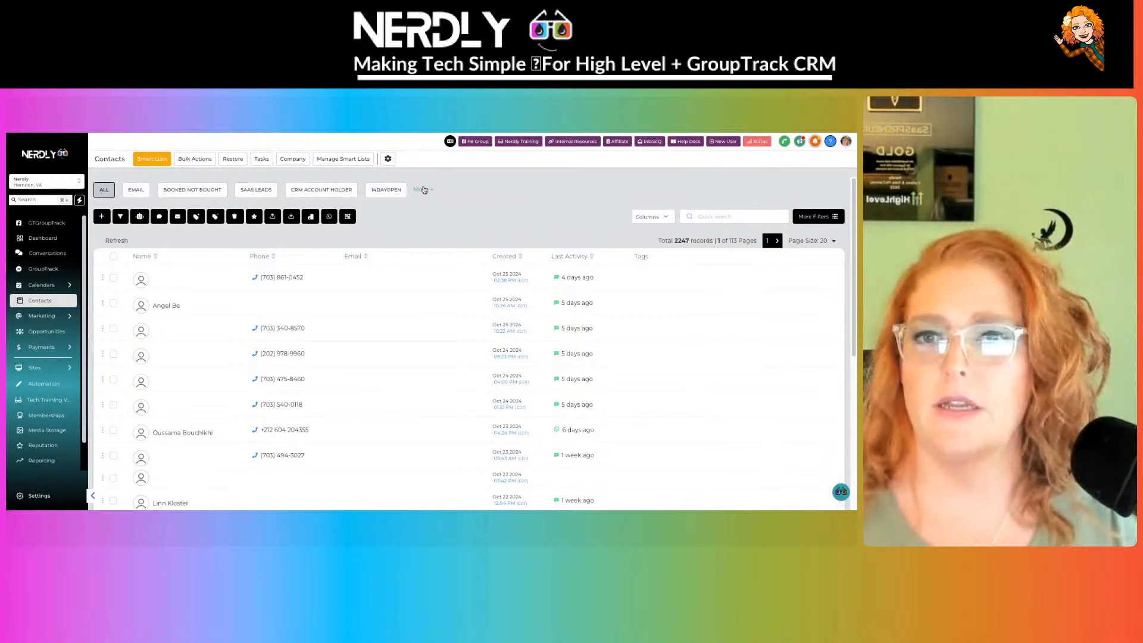
{"action": "left_click", "coordinate": [304, 189]}
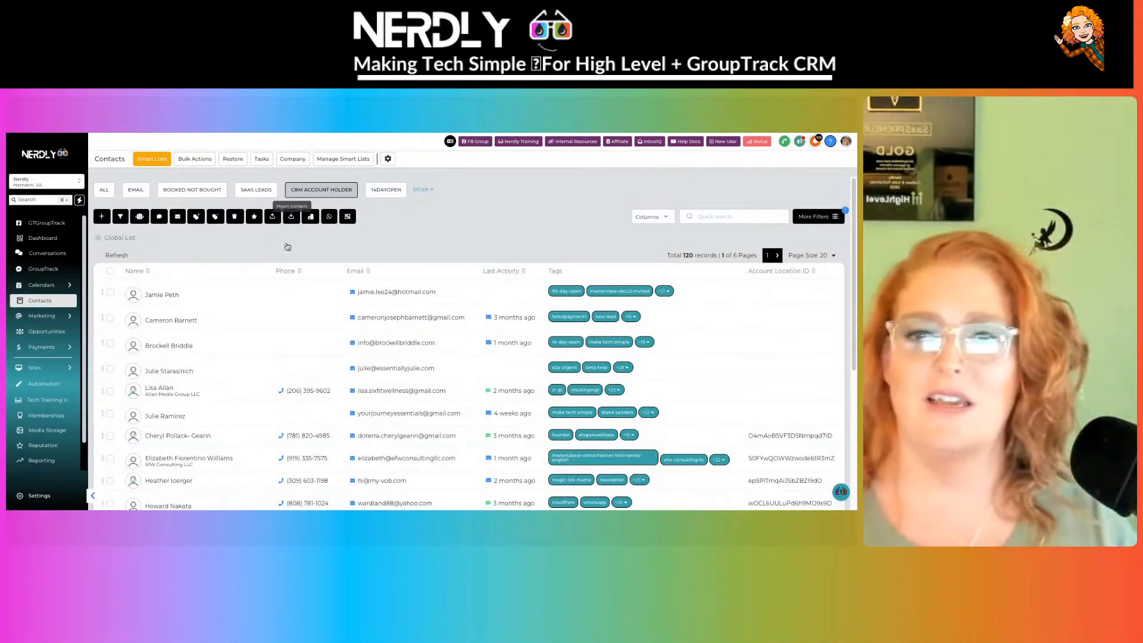
{"action": "left_click", "coordinate": [110, 270]}
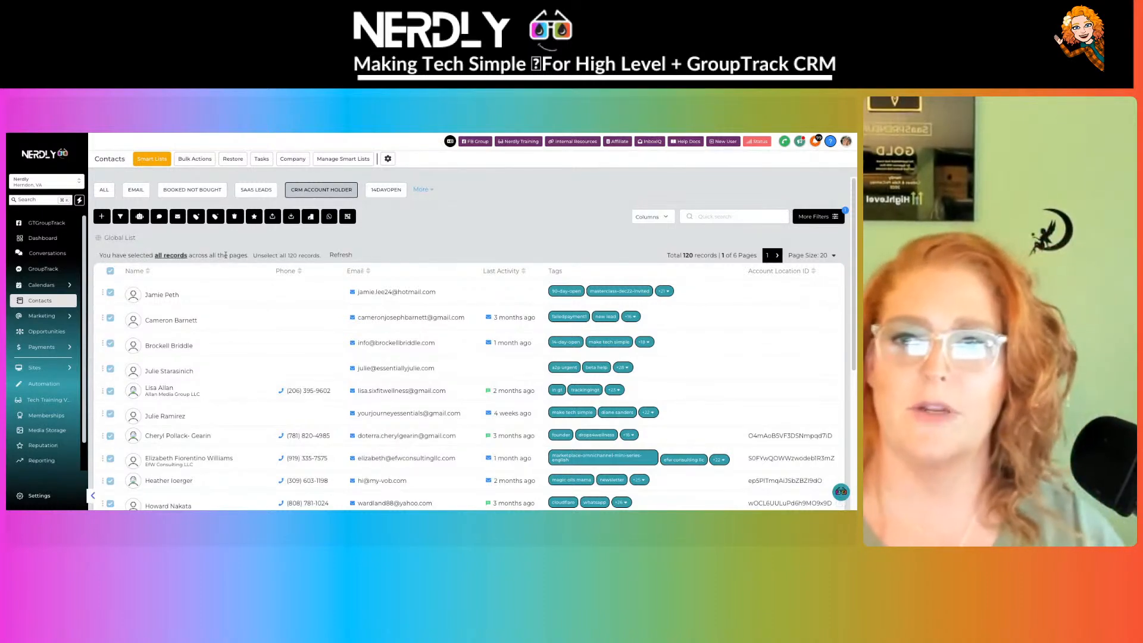
- Add the selected contacts to the New Nerdly Subscription workflow, described 'add all current clients to communtiy'
{"action": "left_click", "coordinate": [140, 216]}
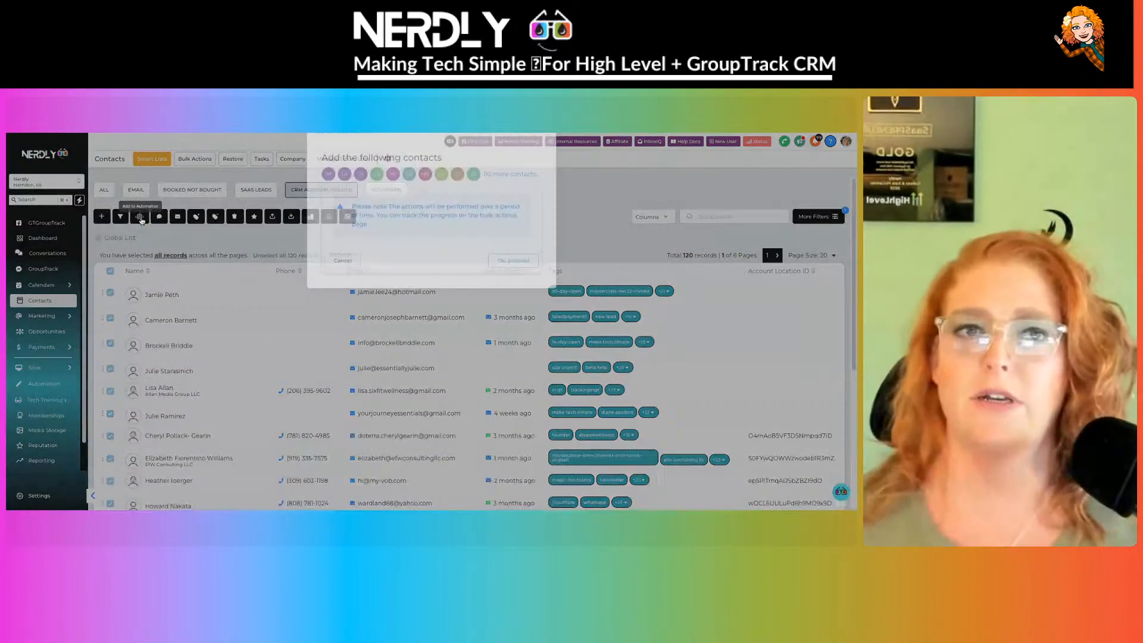
{"action": "left_click", "coordinate": [430, 237]}
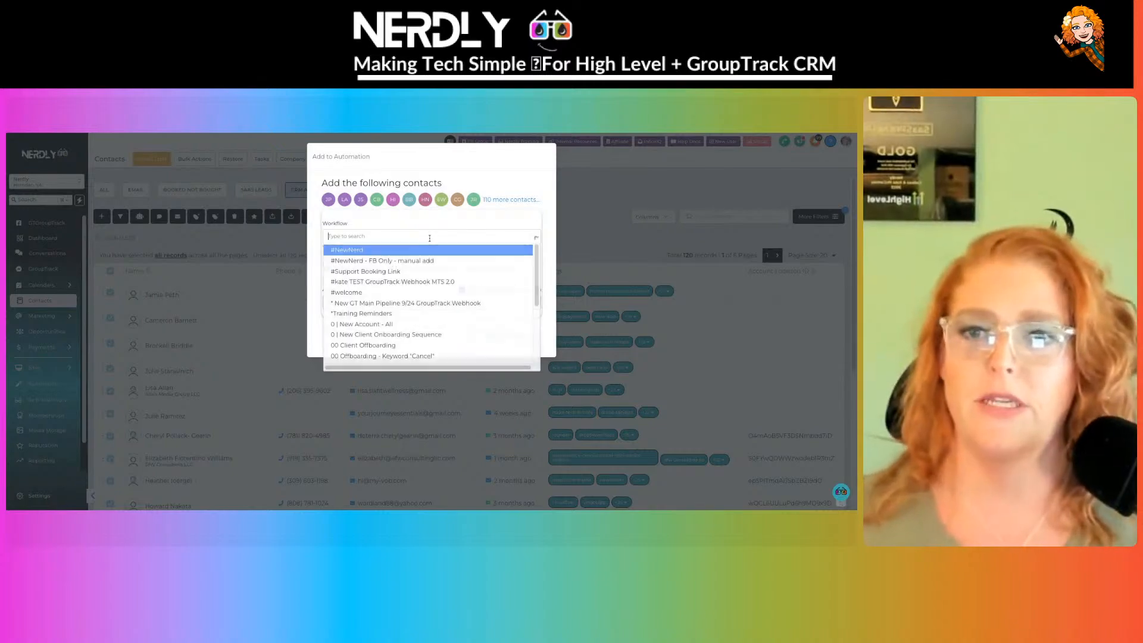
{"action": "type", "text": "new"}
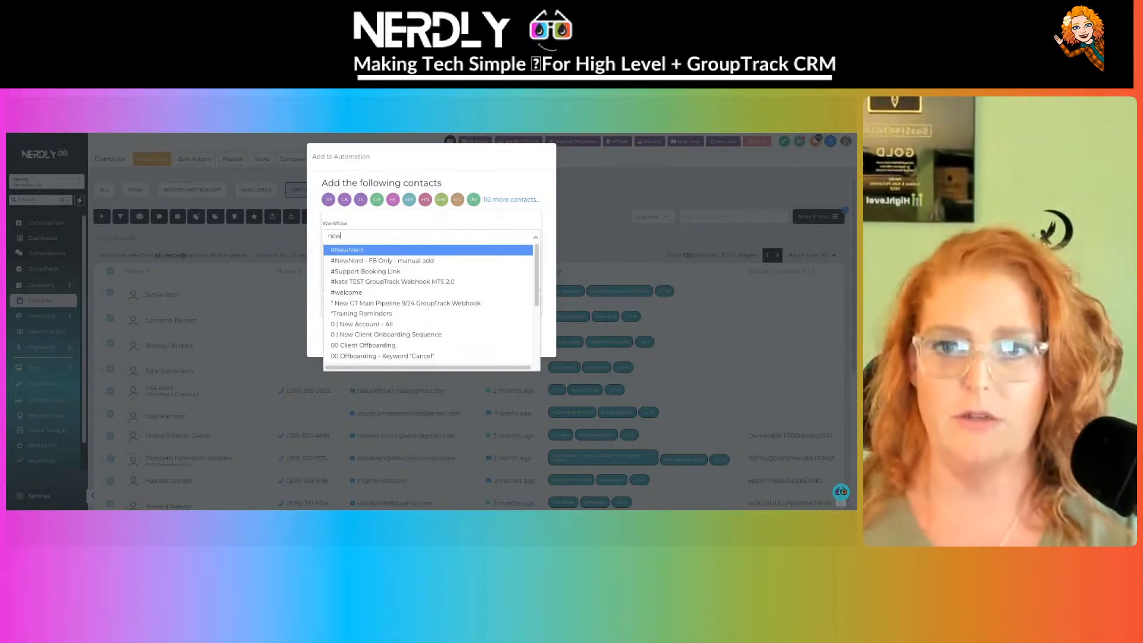
{"action": "type", "text": " nerdly"}
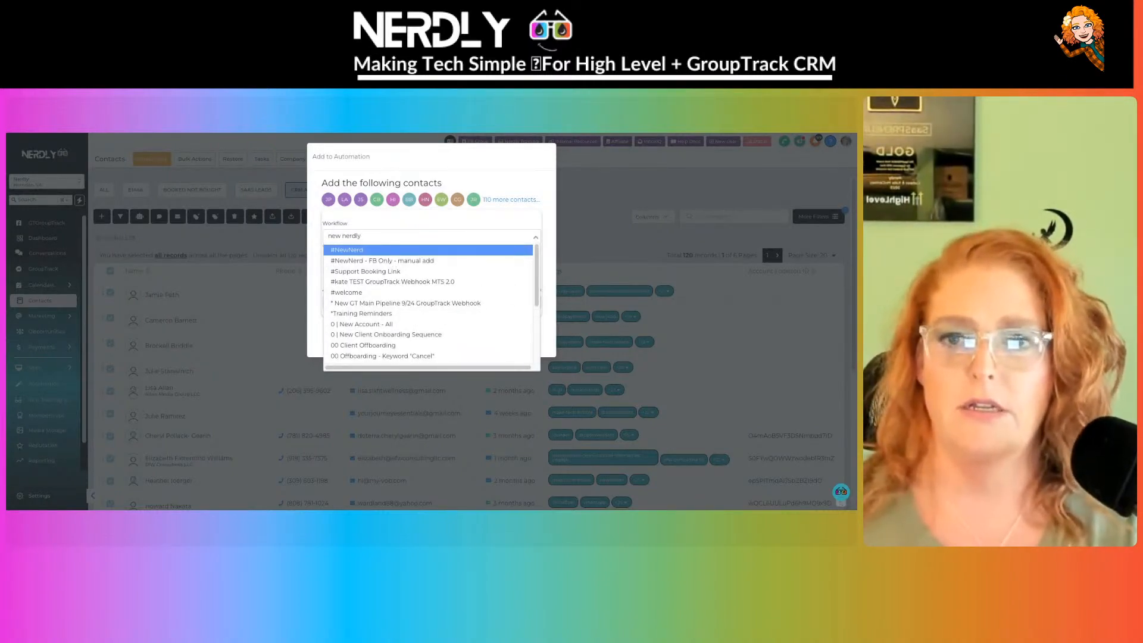
{"action": "type", "text": " sub"}
{"action": "key", "text": "Return"}
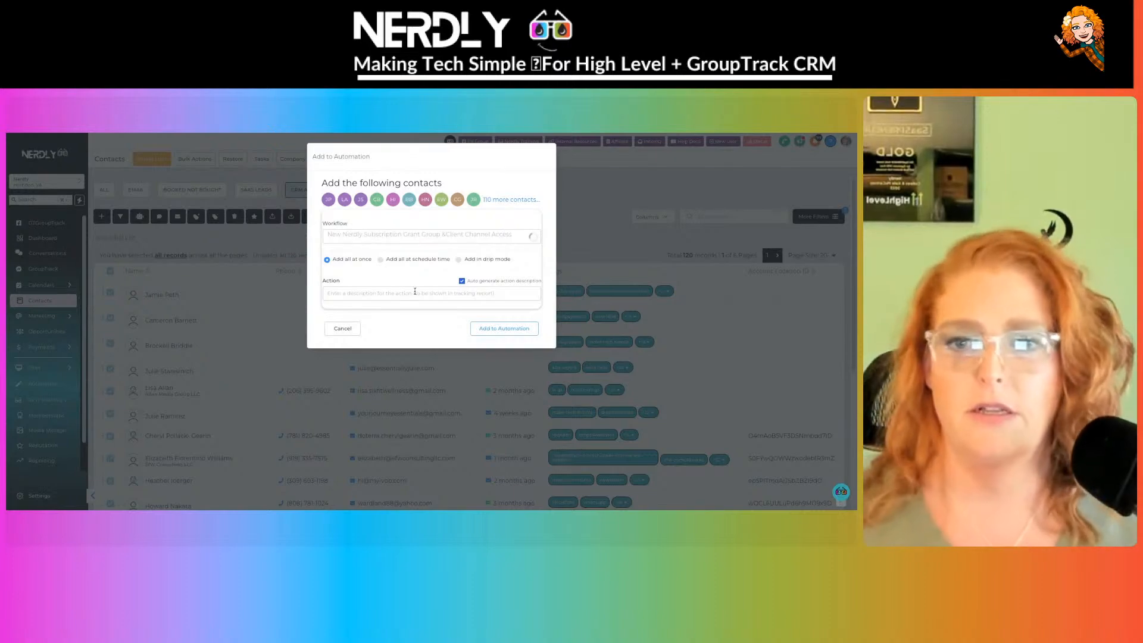
{"action": "left_click", "coordinate": [416, 293]}
{"action": "type", "text": "add all "}
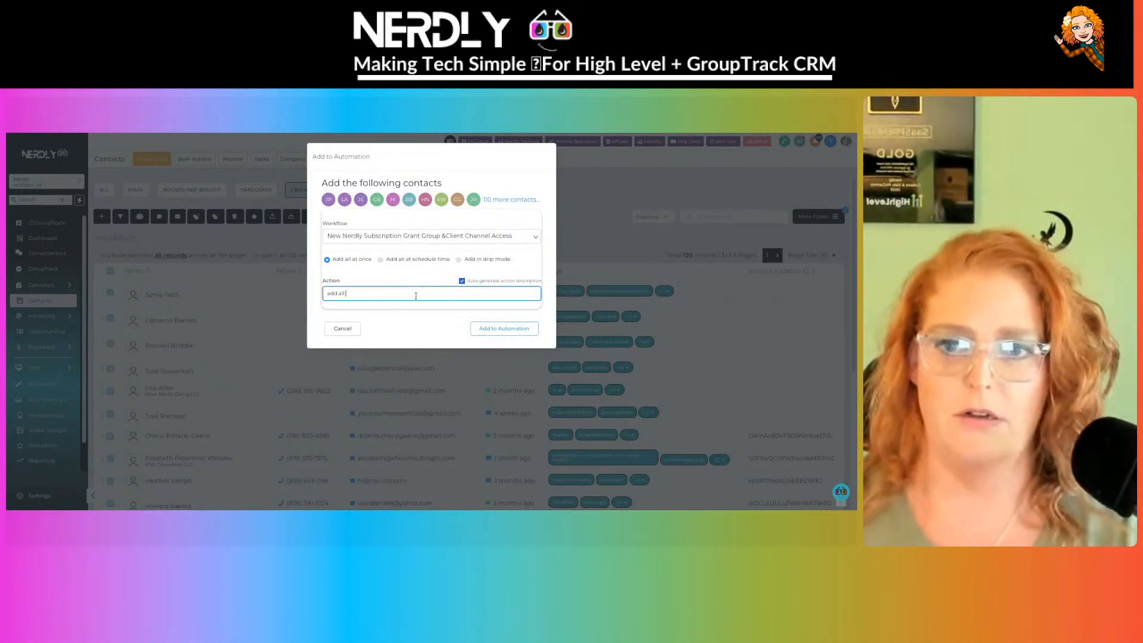
{"action": "type", "text": "current clients t"}
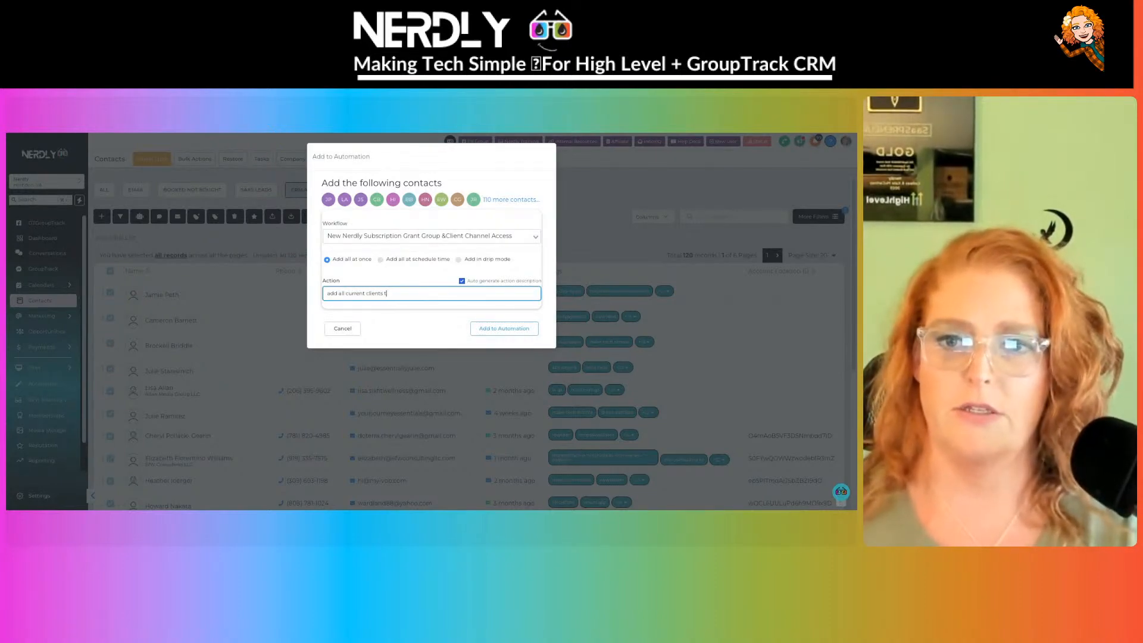
{"action": "type", "text": "o communtiy"}
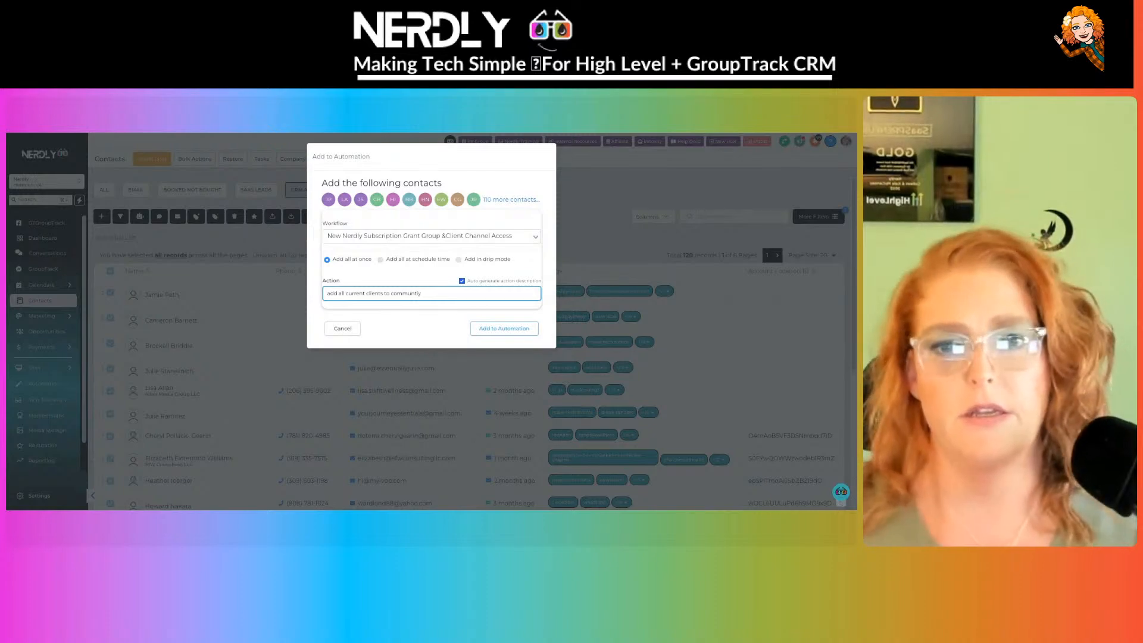
{"action": "left_click", "coordinate": [523, 331]}
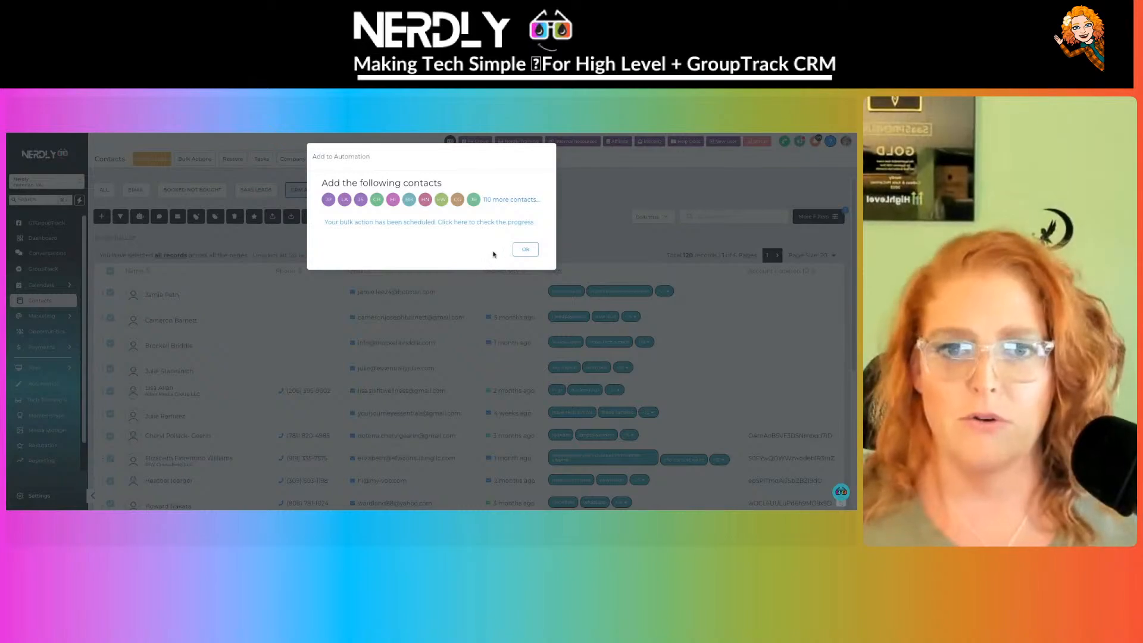
{"action": "left_click", "coordinate": [523, 250]}
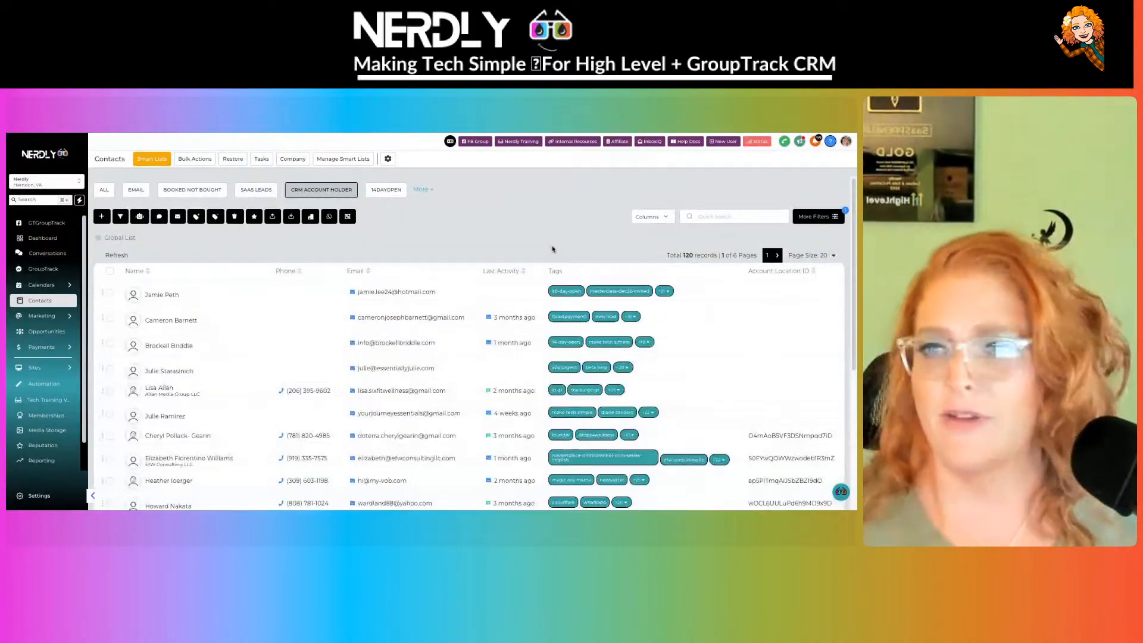
- Switch to the affiliate portal's Campaigns dashboard showing the Affiliate Manager Demo campaign
{"action": "scroll", "coordinate": [555, 253], "scroll_direction": "down", "scroll_amount": 4}
{"action": "scroll", "coordinate": [554, 253], "scroll_direction": "up", "scroll_amount": 5}
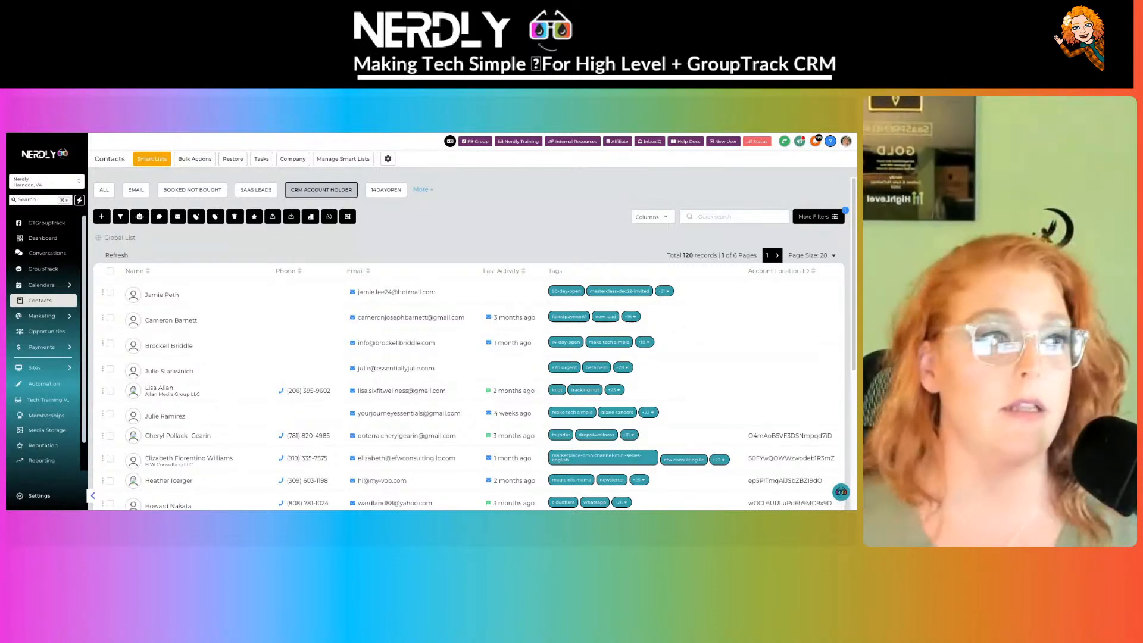
{"action": "key", "text": "ctrl+Tab"}
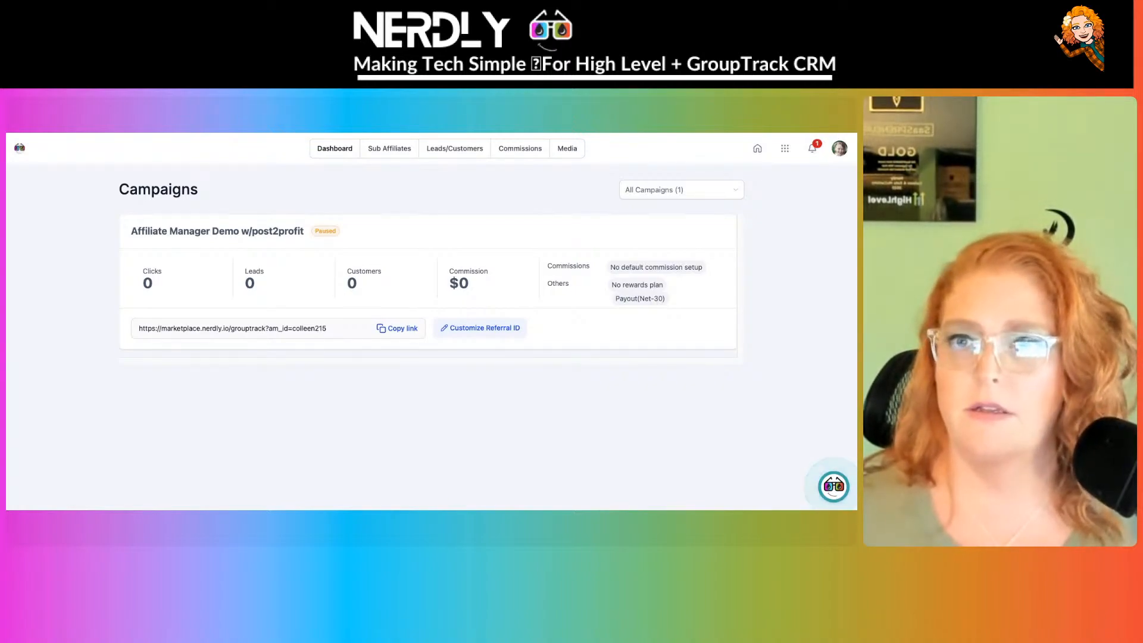
- Add the Nerdly Community group through Connect Community in the Social Planner settings
{"action": "key", "text": "ctrl+Tab"}
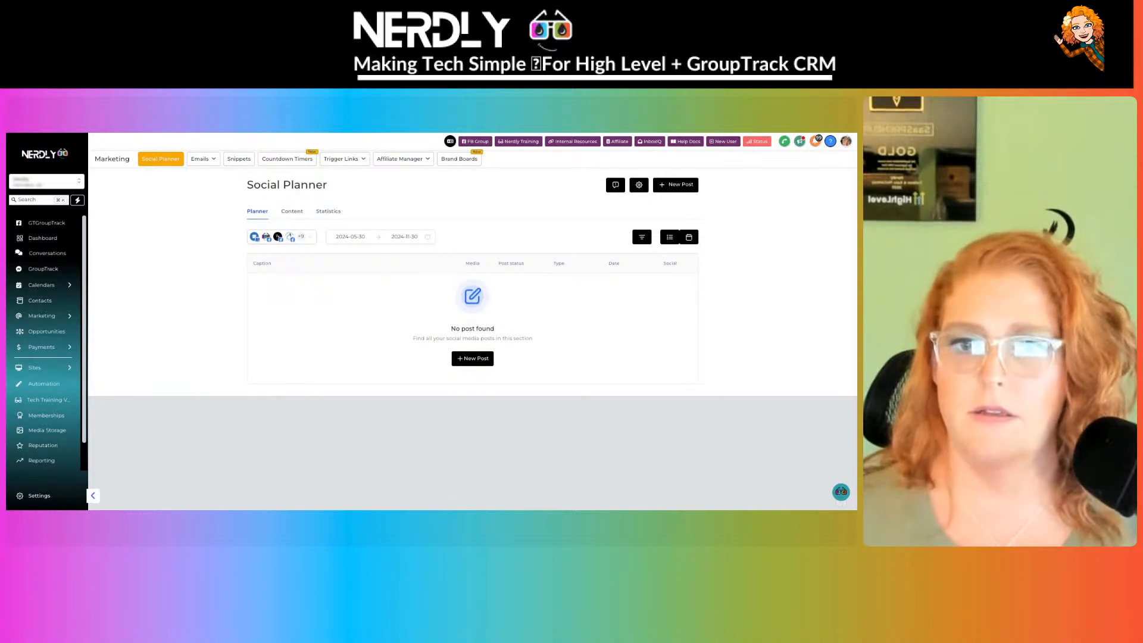
{"action": "left_click", "coordinate": [639, 185]}
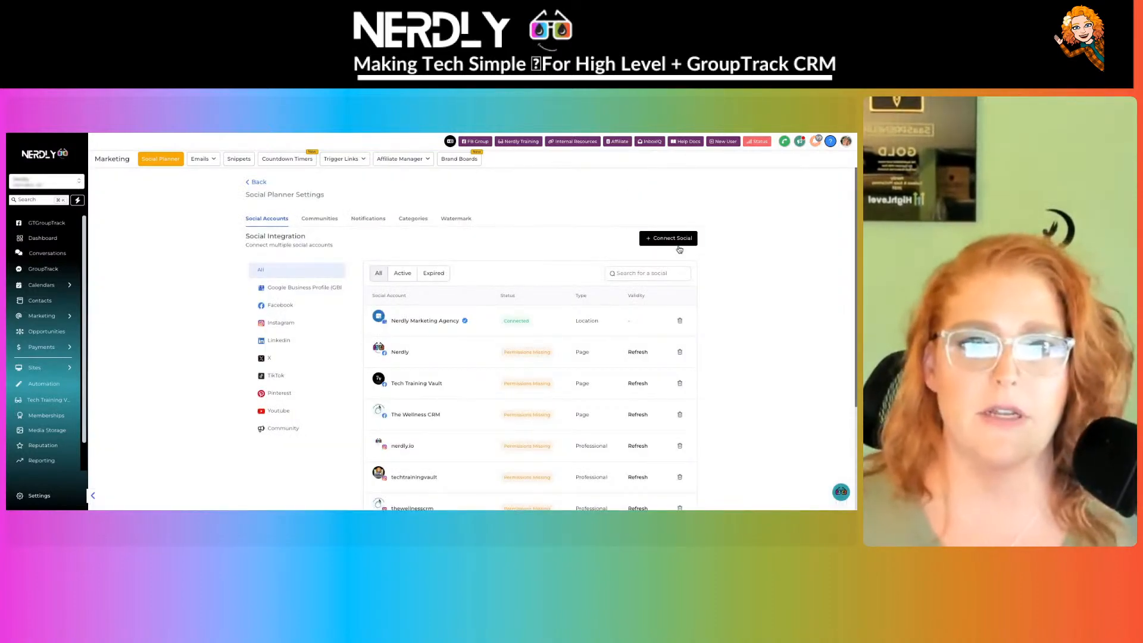
{"action": "left_click", "coordinate": [677, 243]}
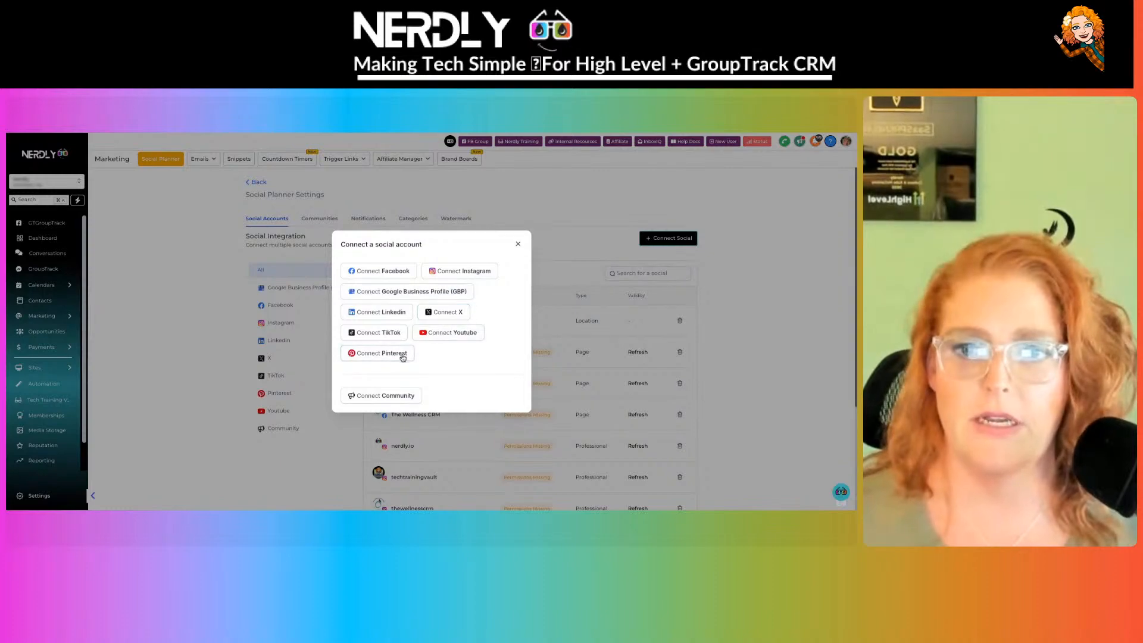
{"action": "left_click", "coordinate": [389, 399]}
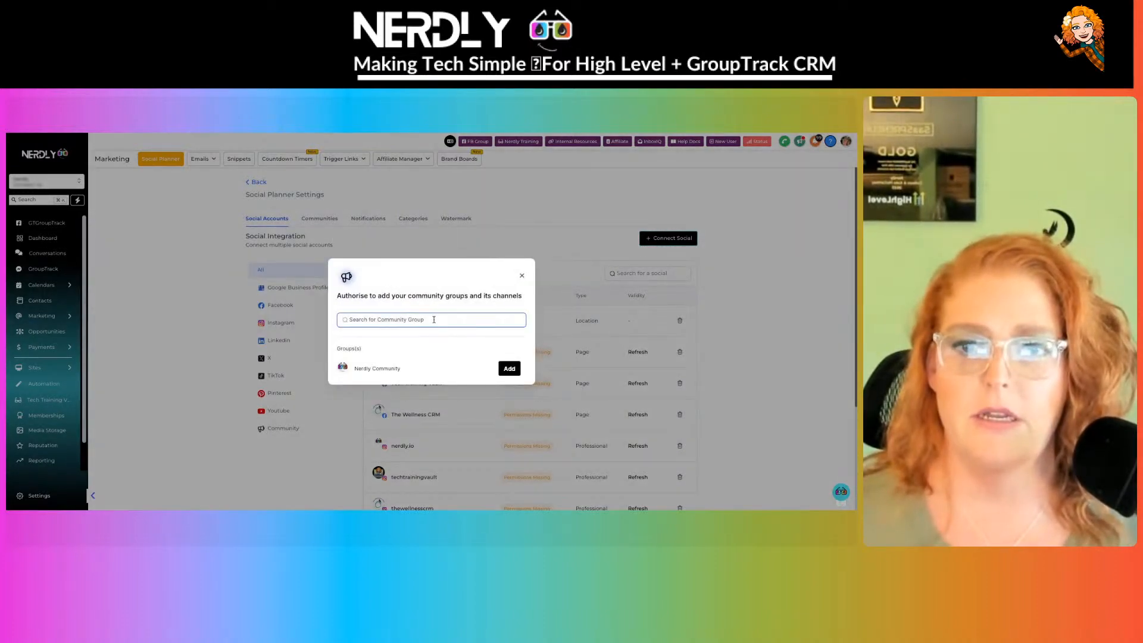
{"action": "left_click", "coordinate": [510, 368]}
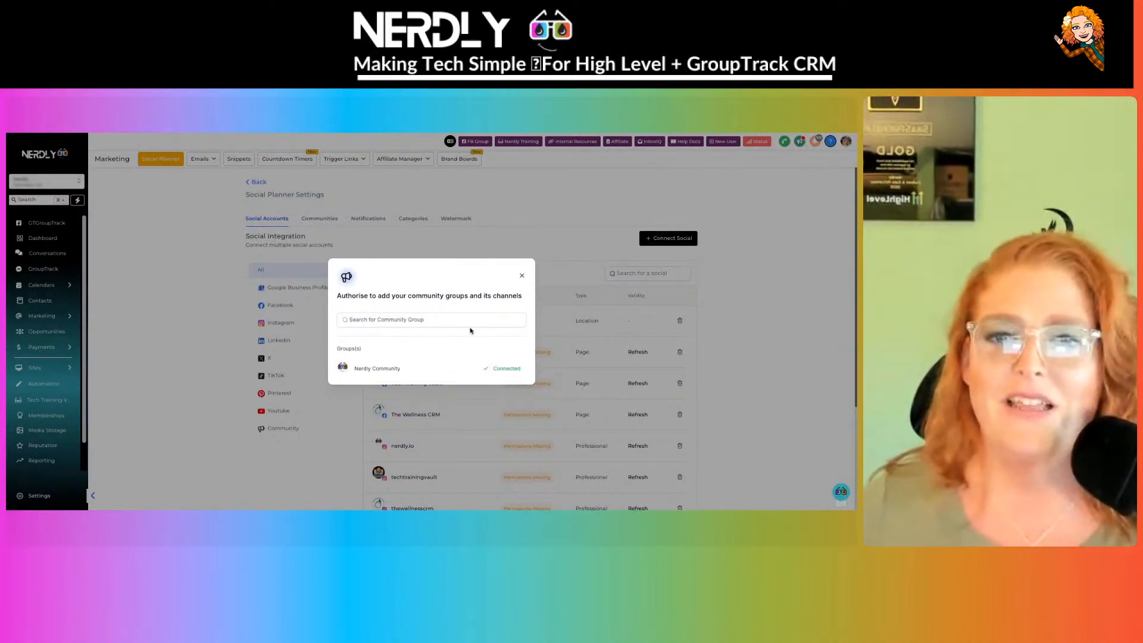
{"action": "left_click", "coordinate": [521, 277]}
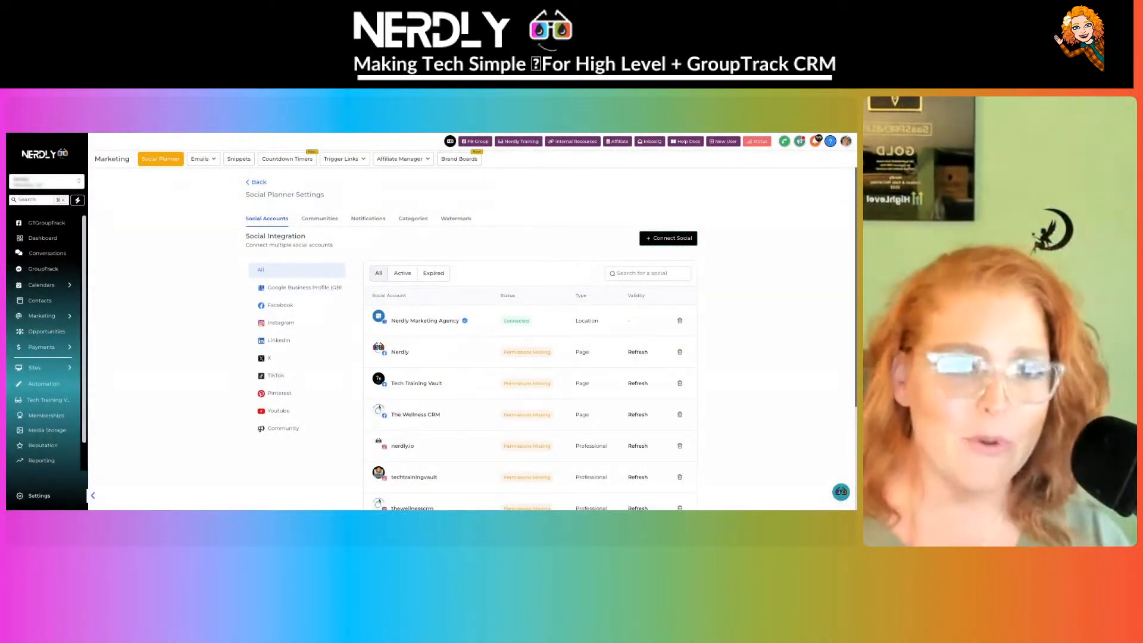
- Refresh the Nerdly Facebook page connection
{"action": "scroll", "coordinate": [514, 244], "scroll_direction": "down", "scroll_amount": 1}
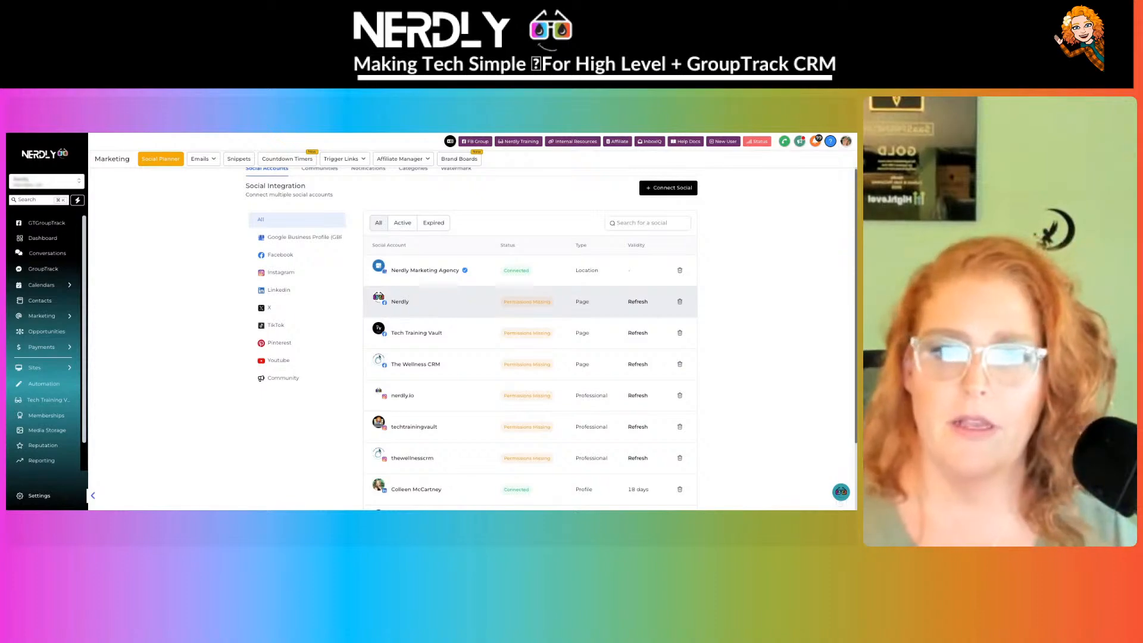
{"action": "left_click", "coordinate": [638, 302]}
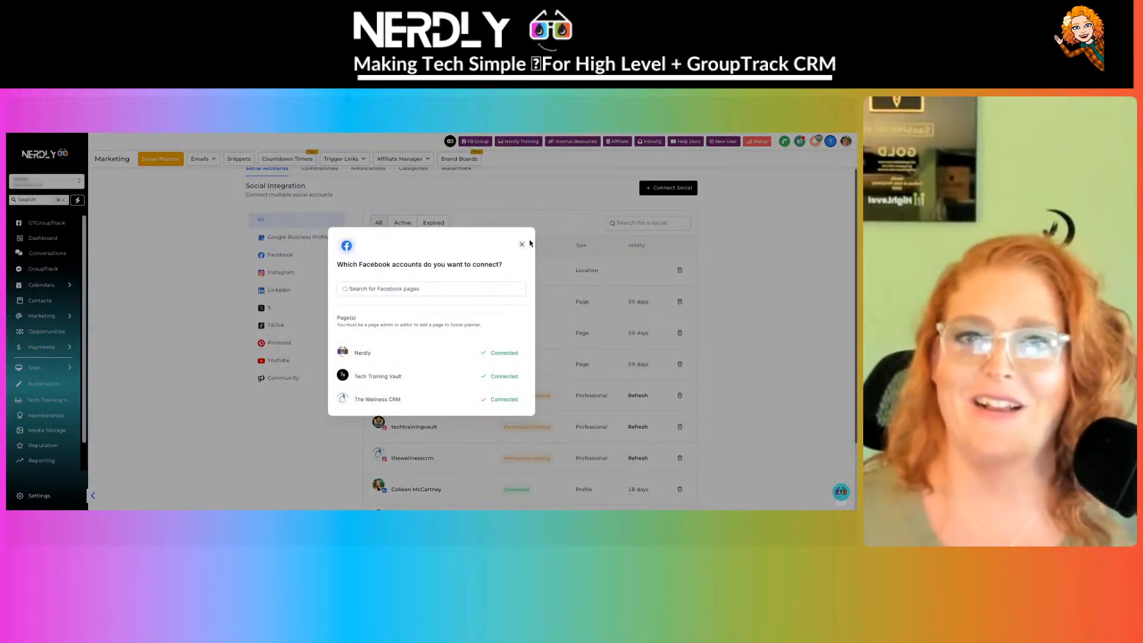
{"action": "left_click", "coordinate": [523, 244]}
- Dismiss the Instagram account picker and show page 2 of the social accounts
{"action": "scroll", "coordinate": [541, 337], "scroll_direction": "down", "scroll_amount": 3}
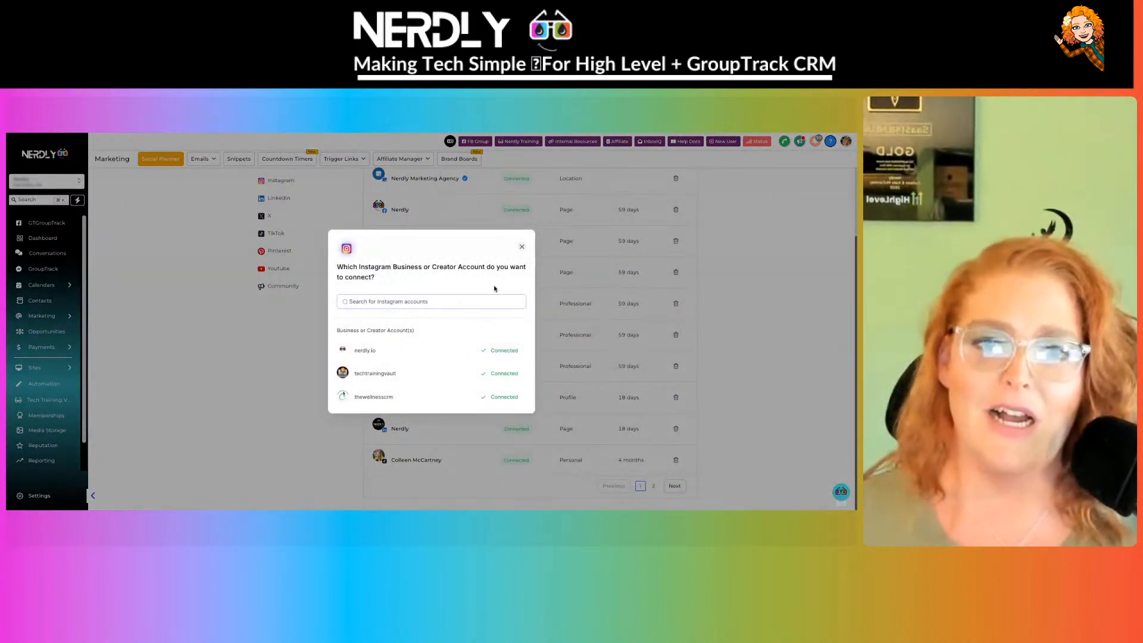
{"action": "left_click", "coordinate": [521, 247]}
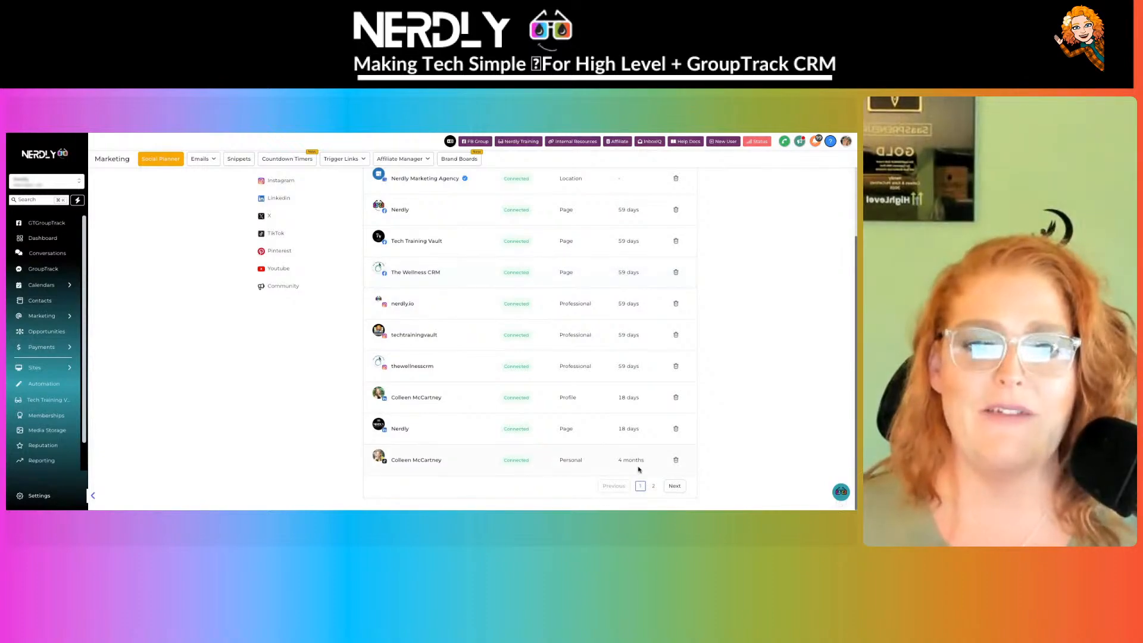
{"action": "left_click", "coordinate": [675, 486]}
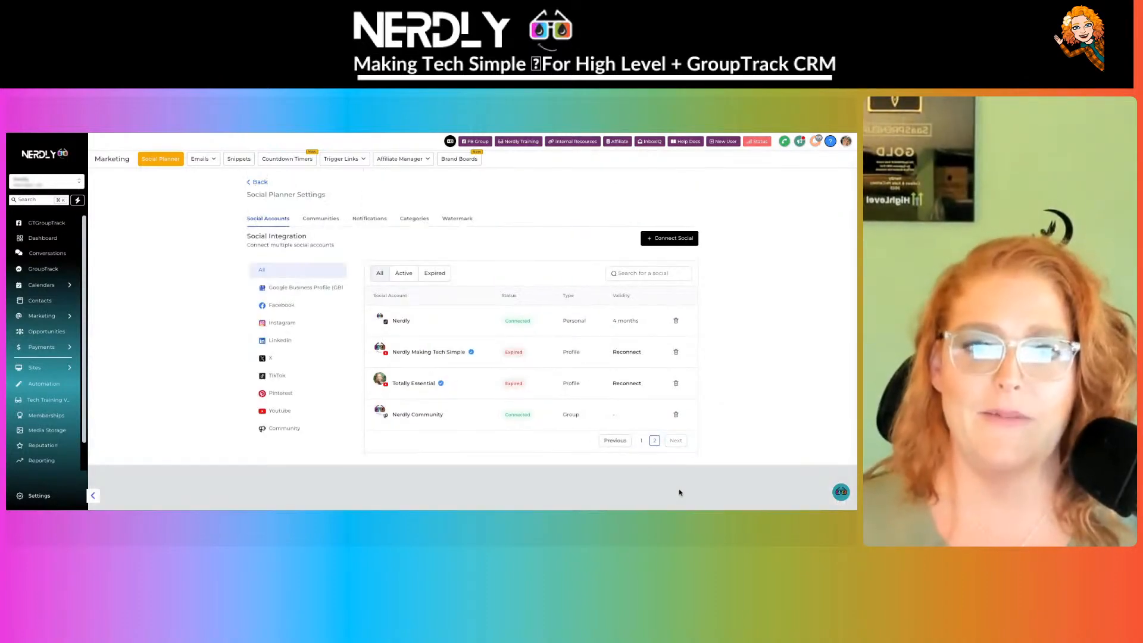
- Reconnect the expired Nerdly Making Tech Simple and Totally Essential YouTube channels
{"action": "left_click", "coordinate": [628, 353]}
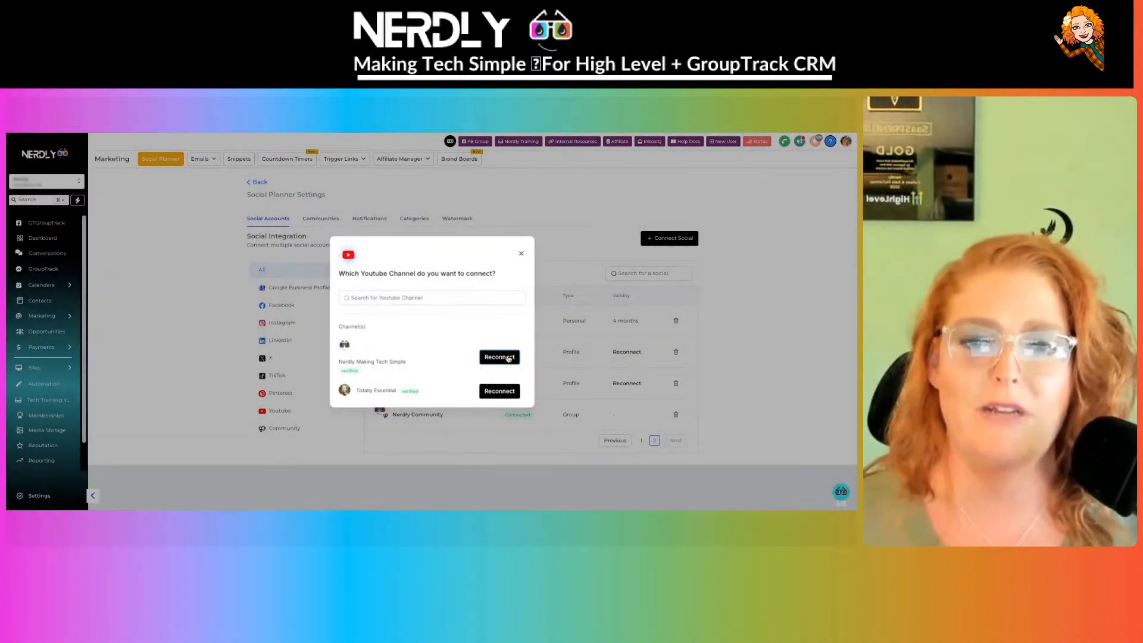
{"action": "left_click", "coordinate": [508, 357]}
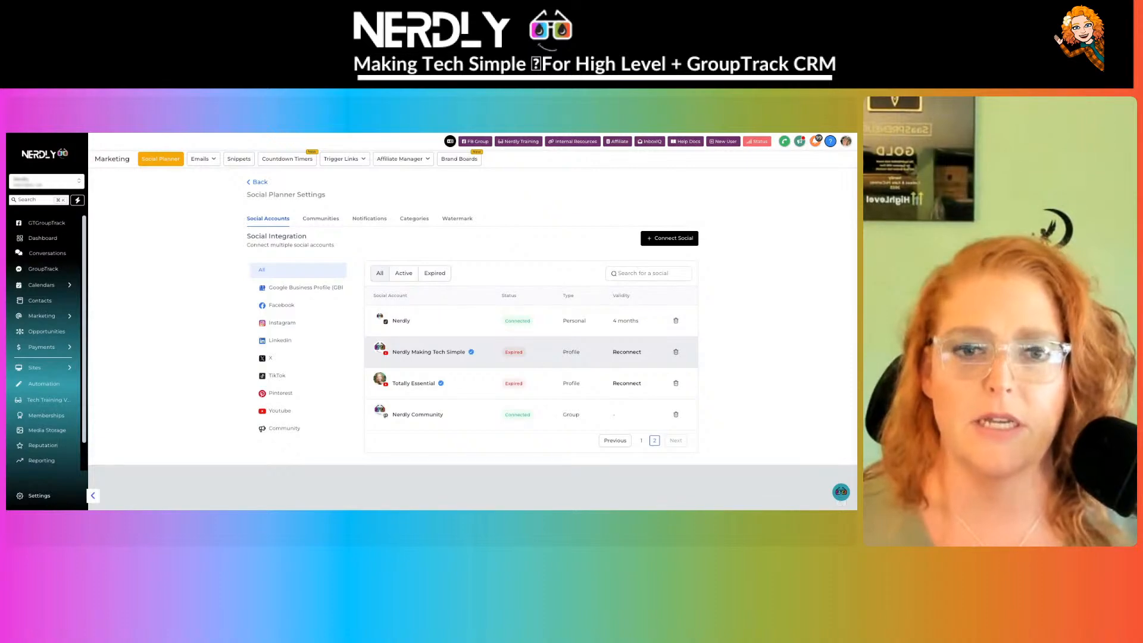
{"action": "left_click", "coordinate": [631, 354]}
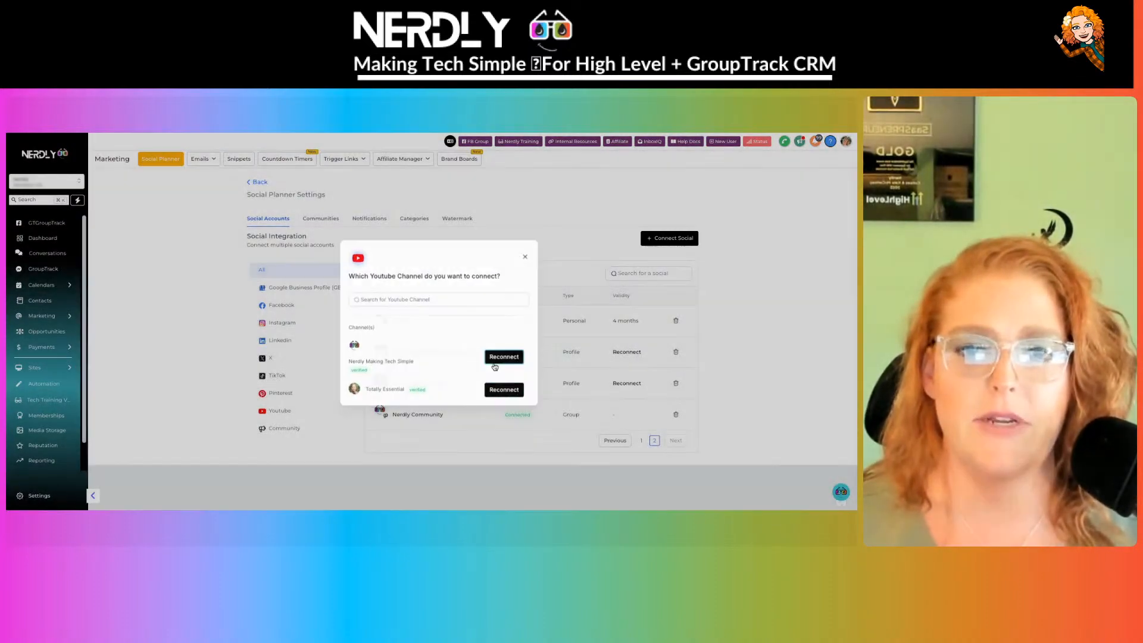
{"action": "left_click", "coordinate": [496, 359]}
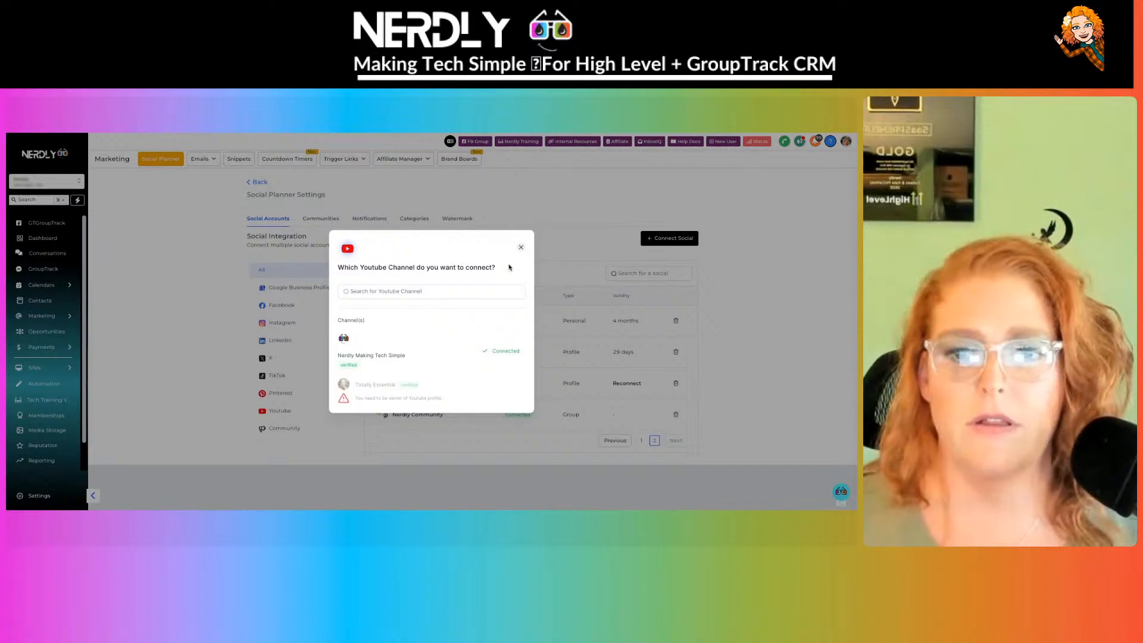
{"action": "left_click", "coordinate": [521, 247]}
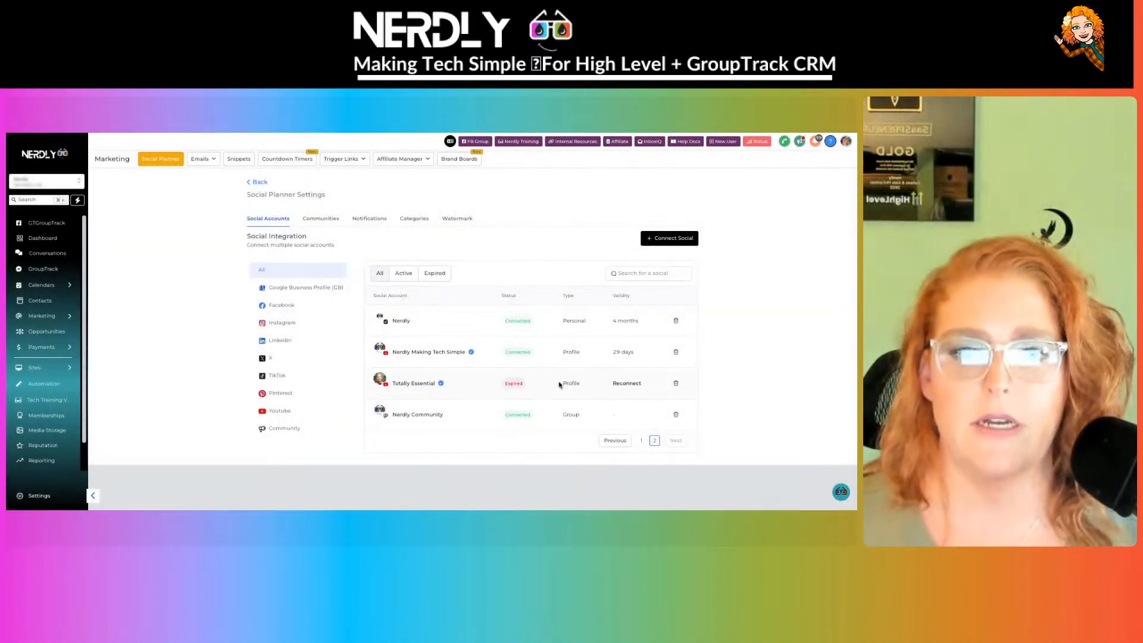
{"action": "left_click", "coordinate": [627, 383]}
{"action": "left_click", "coordinate": [498, 369]}
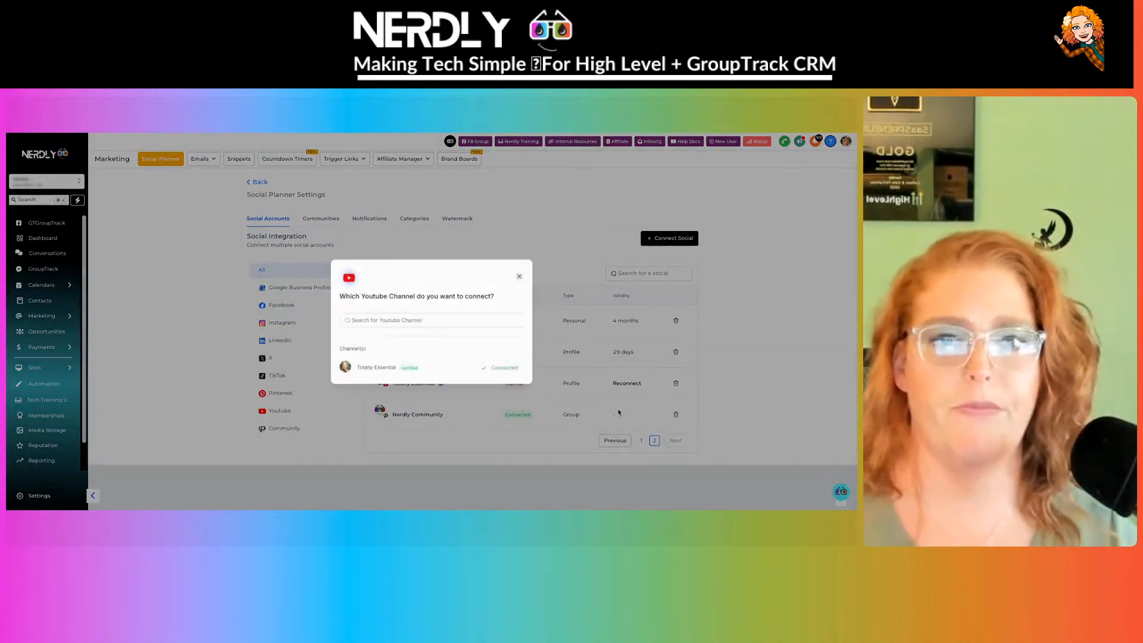
{"action": "left_click", "coordinate": [520, 277]}
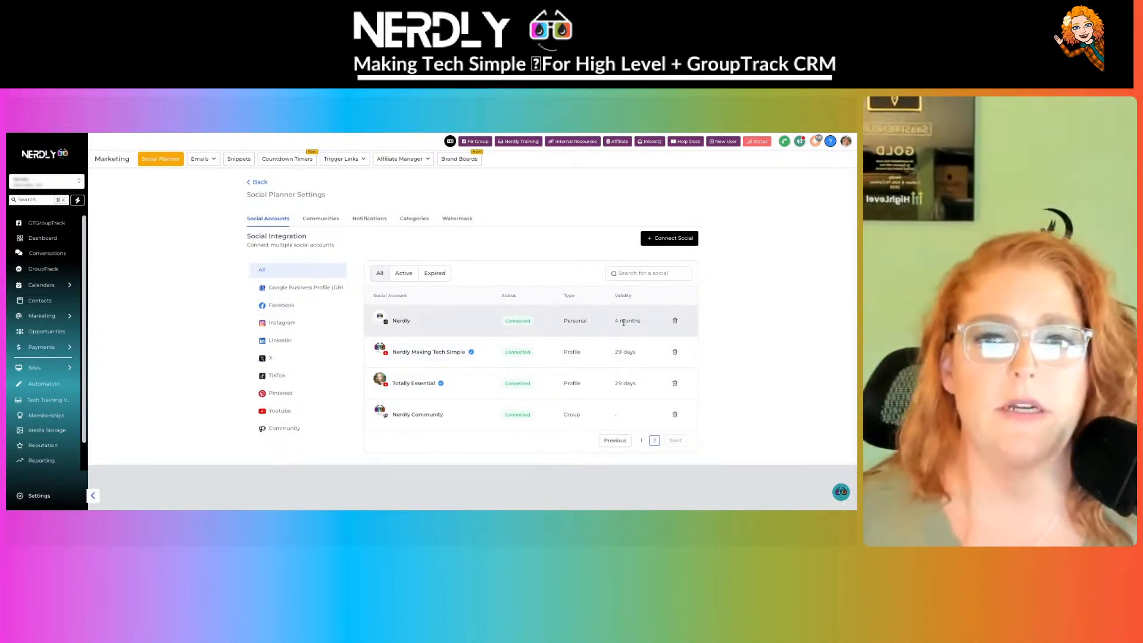
- Confirm no accounts remain expired, then open the Communities settings
{"action": "left_click_drag", "start_coordinate": [616, 322], "coordinate": [676, 352]}
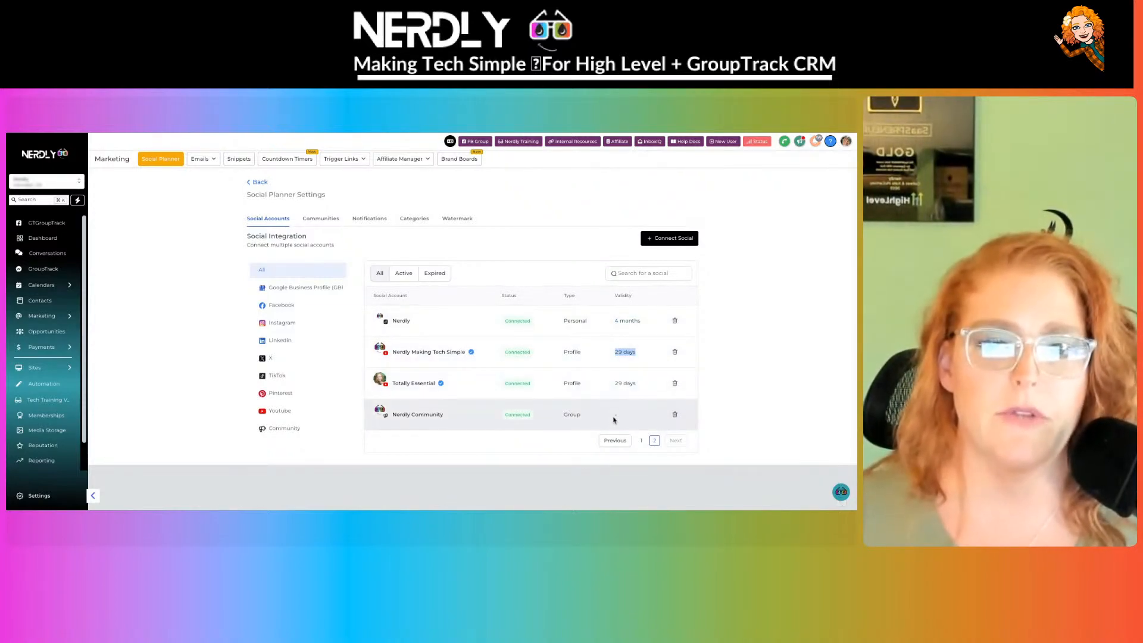
{"action": "left_click", "coordinate": [622, 410]}
{"action": "left_click", "coordinate": [641, 441]}
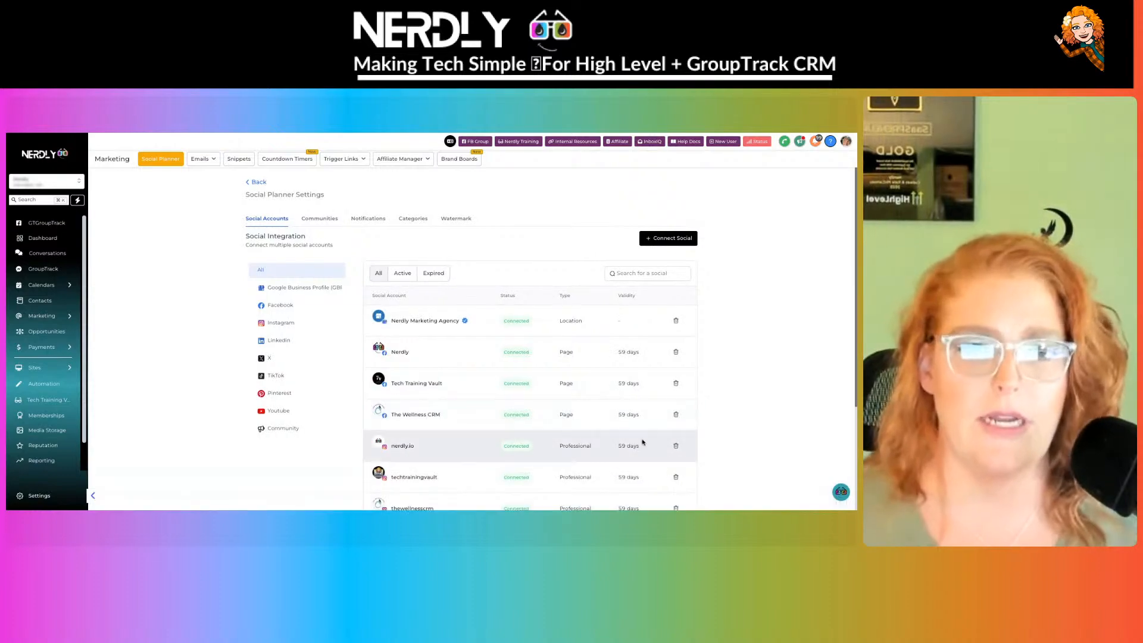
{"action": "scroll", "coordinate": [630, 388], "scroll_direction": "down", "scroll_amount": 3}
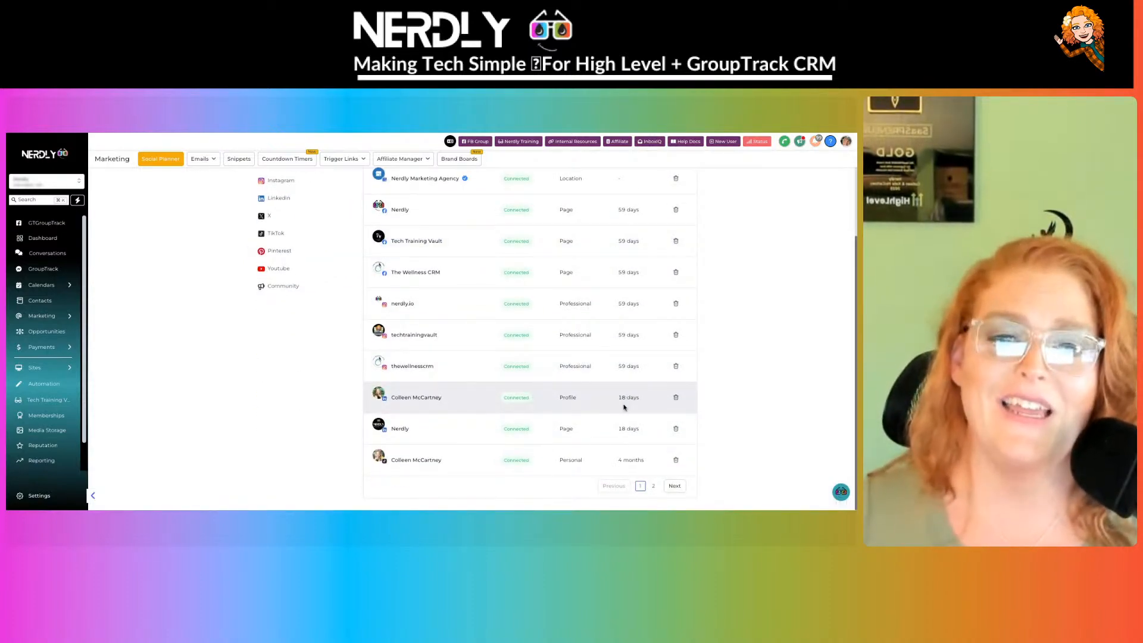
{"action": "scroll", "coordinate": [623, 407], "scroll_direction": "up", "scroll_amount": 3}
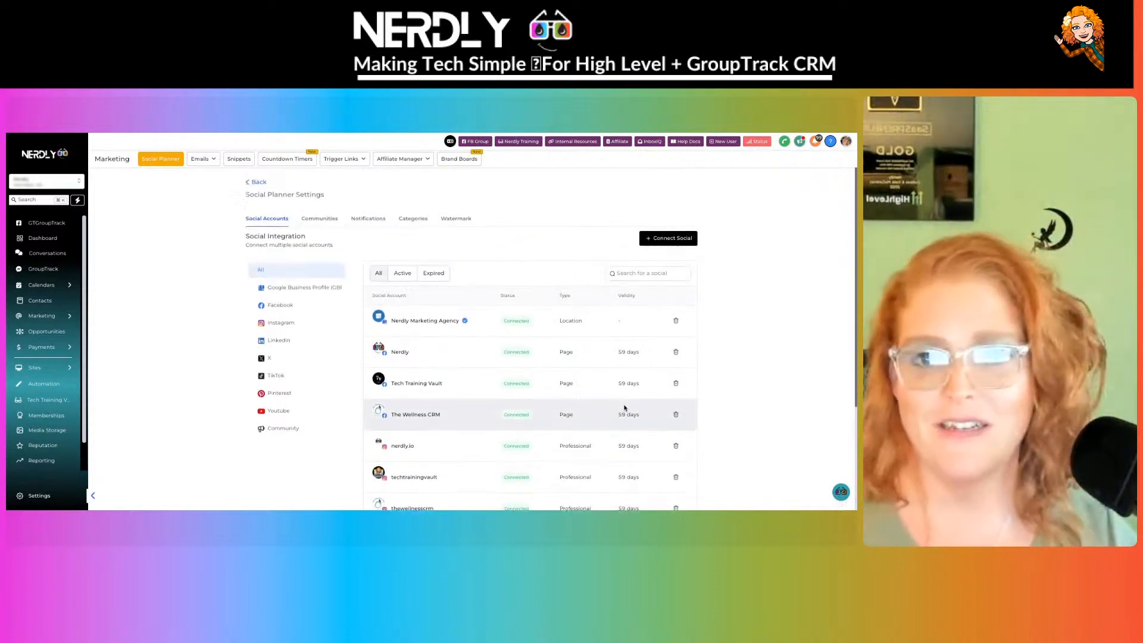
{"action": "left_click", "coordinate": [441, 275]}
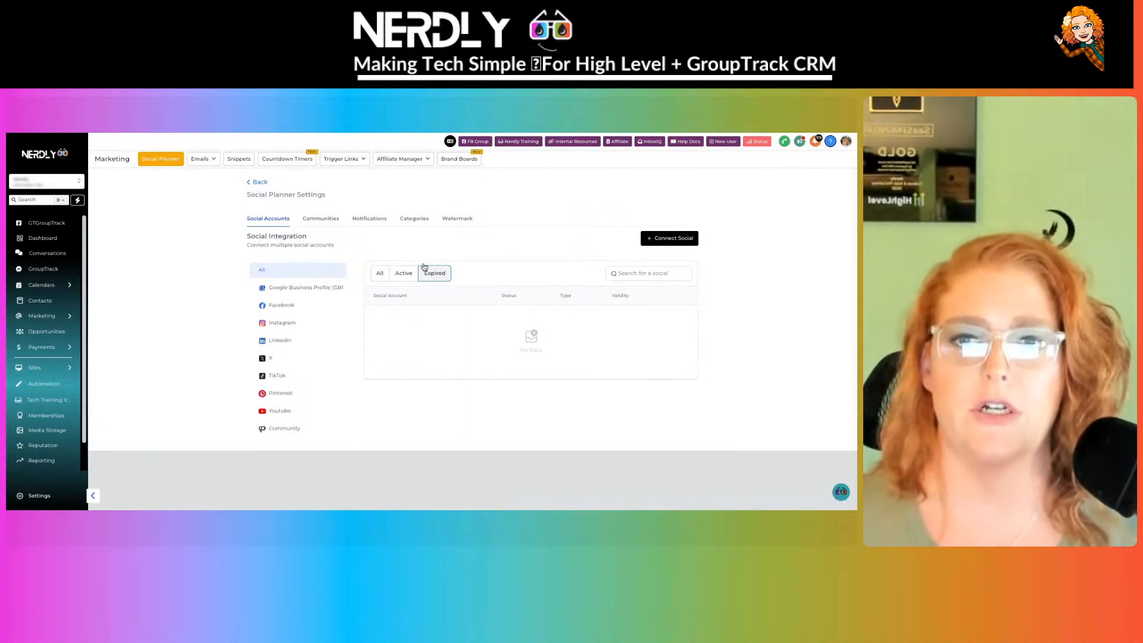
{"action": "left_click", "coordinate": [331, 224]}
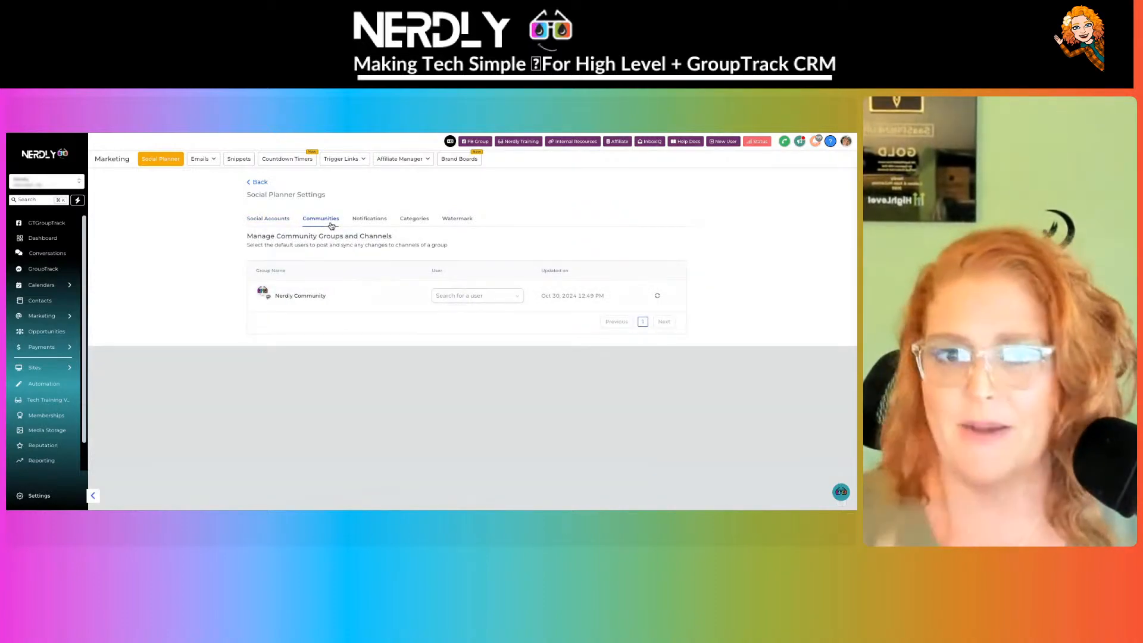
- Check Nerdly Community's default posting user, then show the Notifications alert settings
{"action": "left_click", "coordinate": [491, 297]}
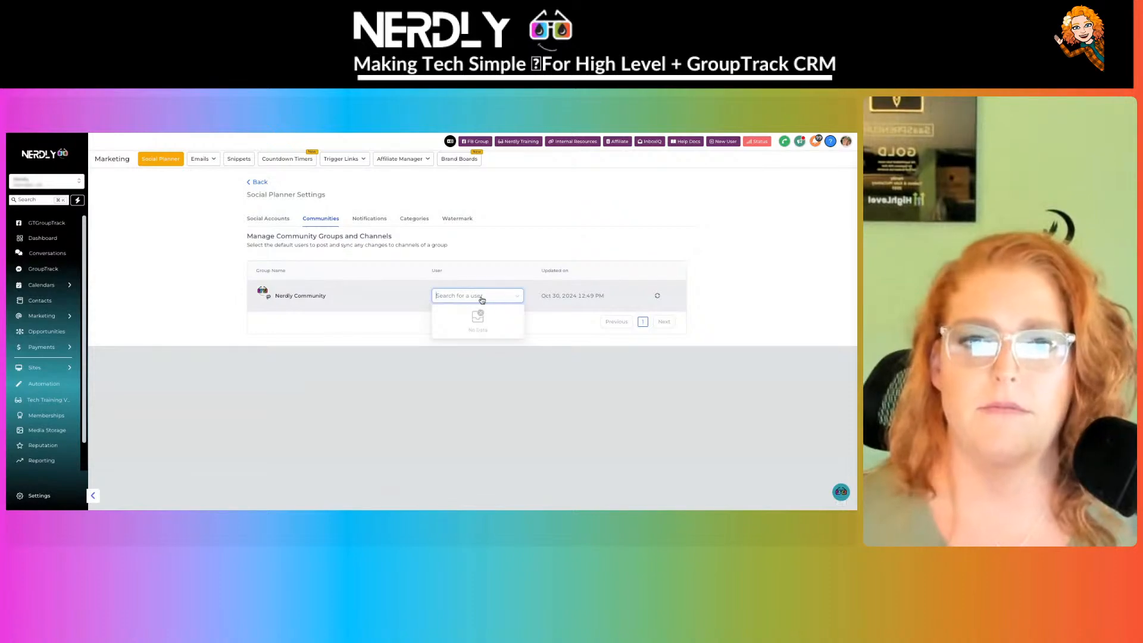
{"action": "left_click", "coordinate": [372, 219]}
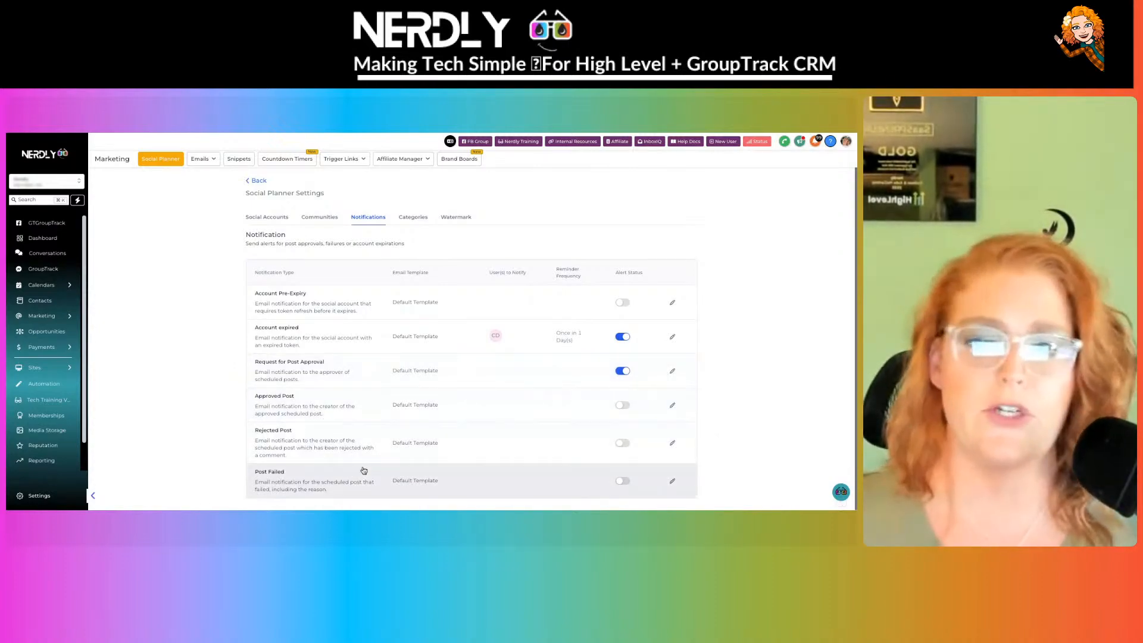
- Review the Categories and Watermark settings, then return to the Social Planner's Planner tab
{"action": "left_click", "coordinate": [411, 218]}
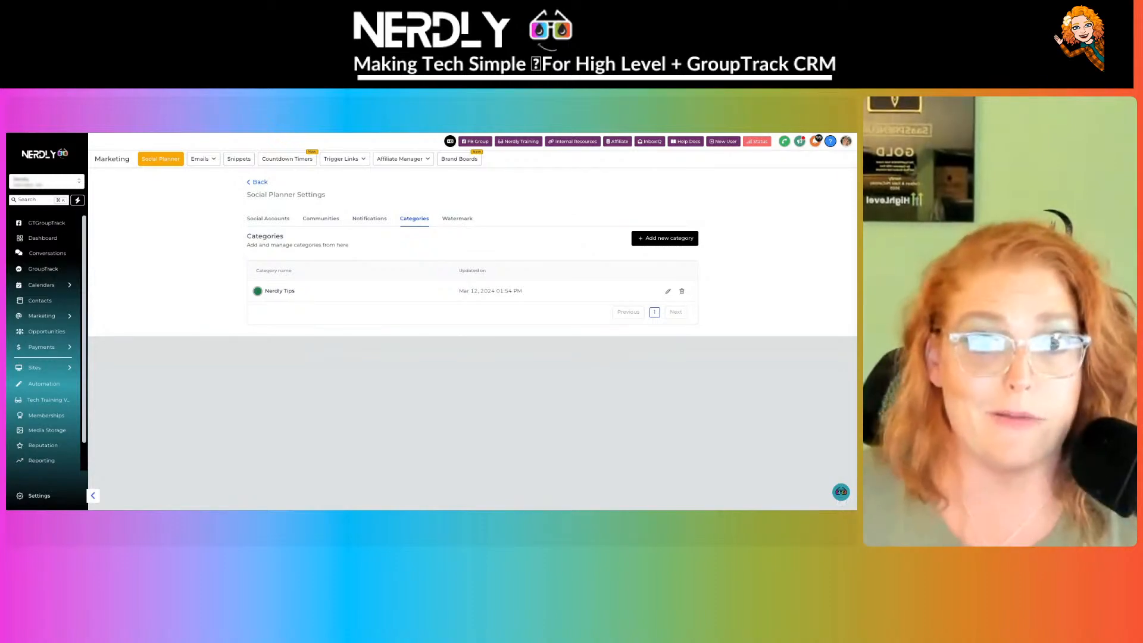
{"action": "left_click", "coordinate": [456, 219]}
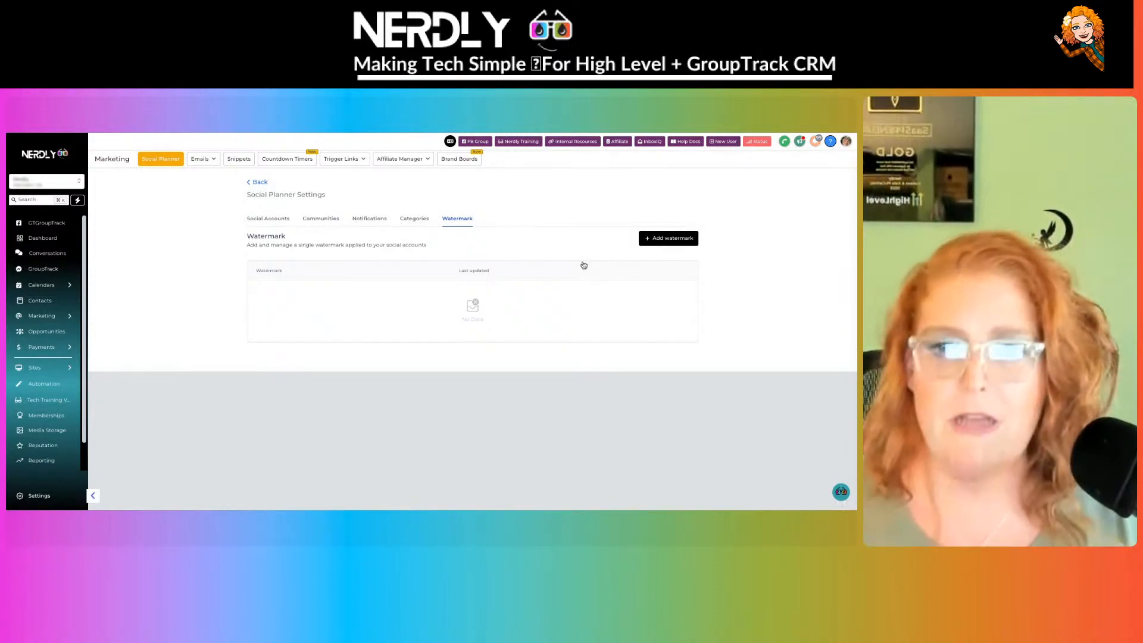
{"action": "left_click", "coordinate": [260, 182]}
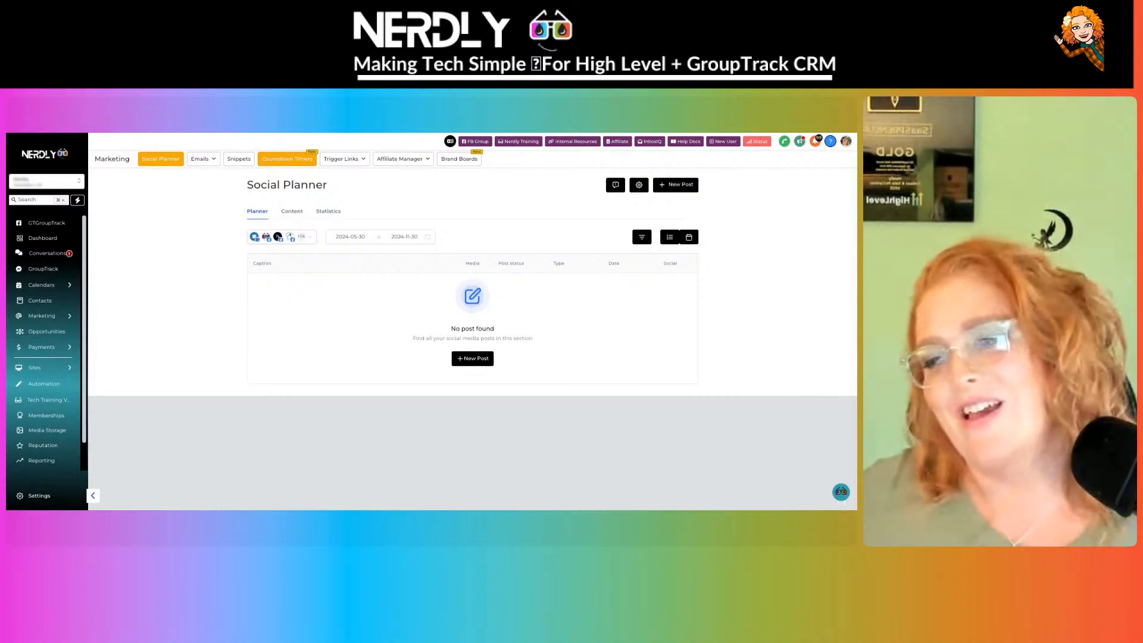
- Open Memberships to see 1 opt-in, 14 members, $0 sales and 134 checkouts
{"action": "mouse_move", "coordinate": [329, 158]}
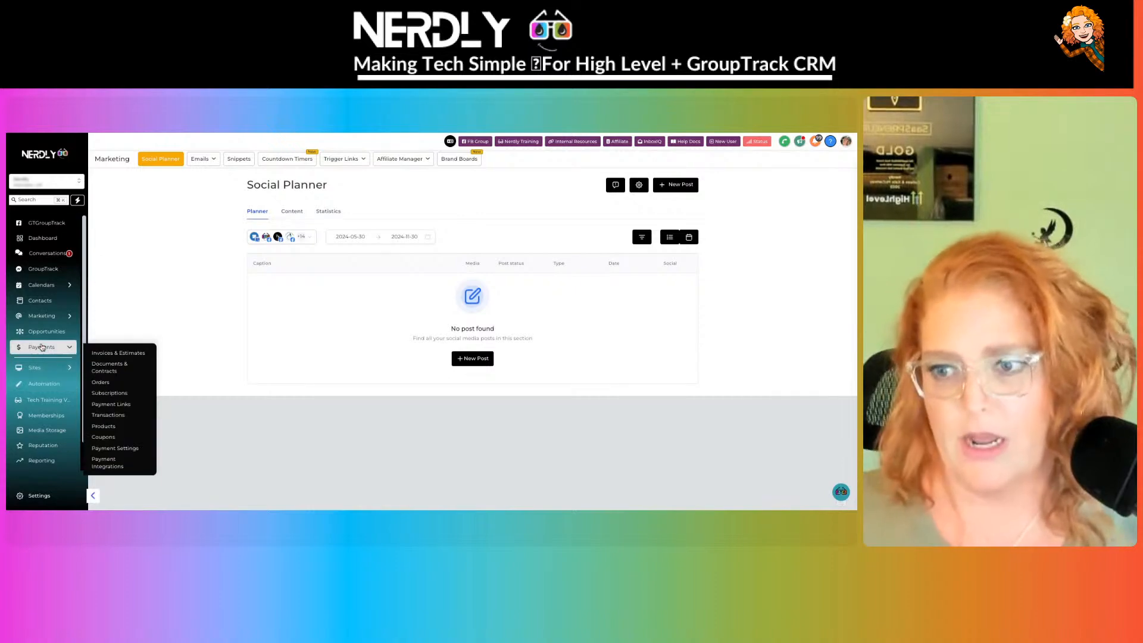
{"action": "scroll", "coordinate": [47, 374], "scroll_direction": "down", "scroll_amount": 1}
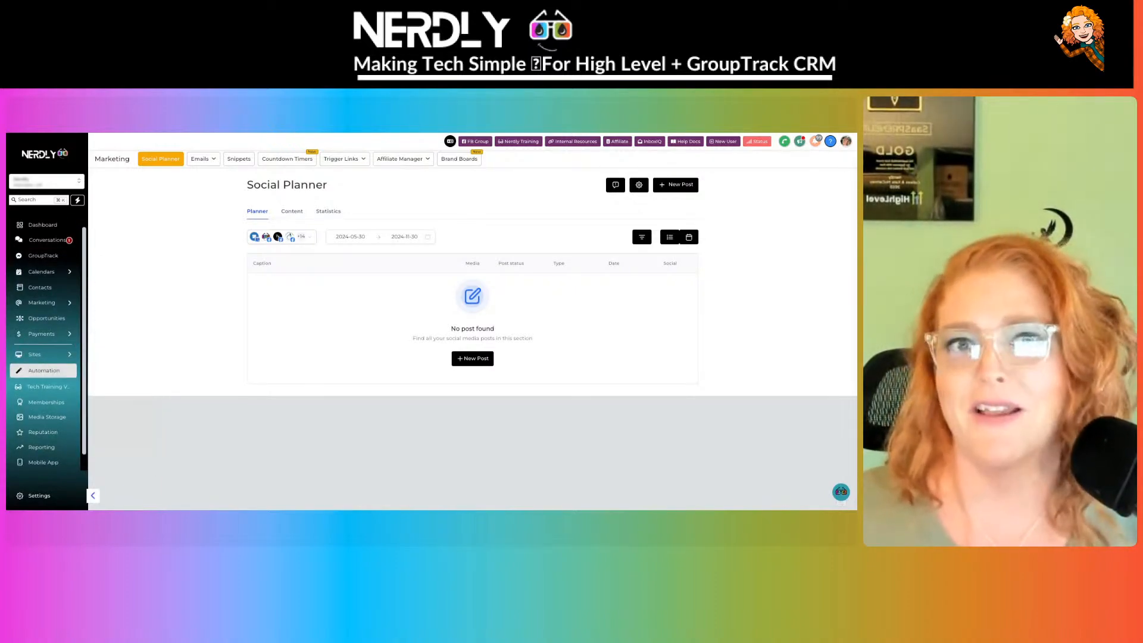
{"action": "left_click", "coordinate": [43, 407]}
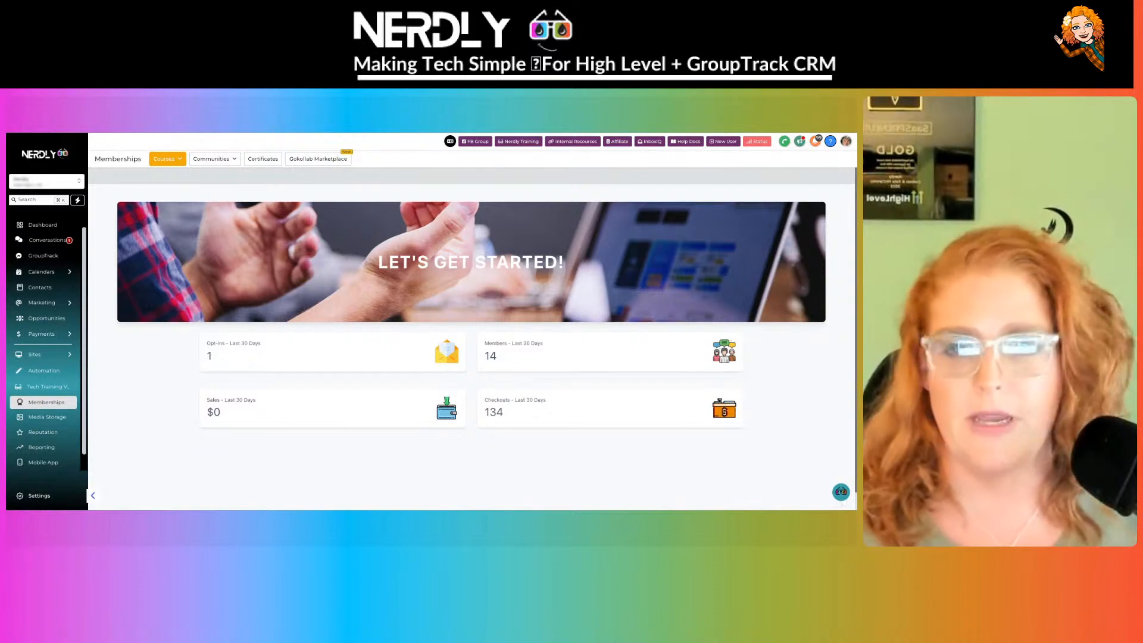
- Check the community's domain, group and login options, then switch to the Nerdly Community group page
{"action": "left_click", "coordinate": [213, 158]}
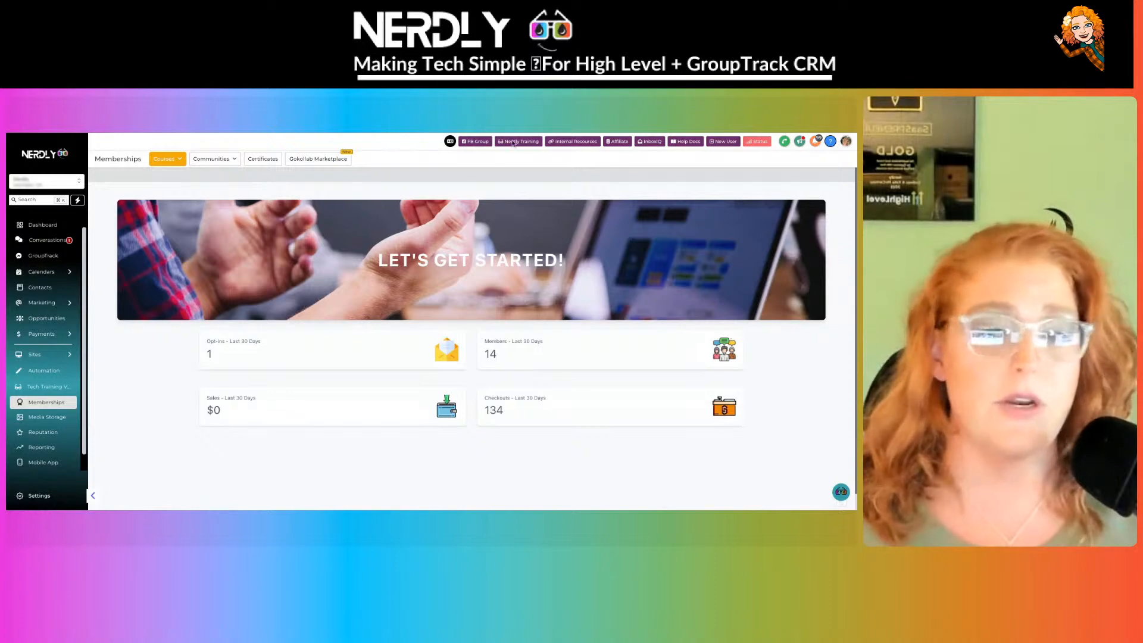
{"action": "left_click", "coordinate": [214, 159]}
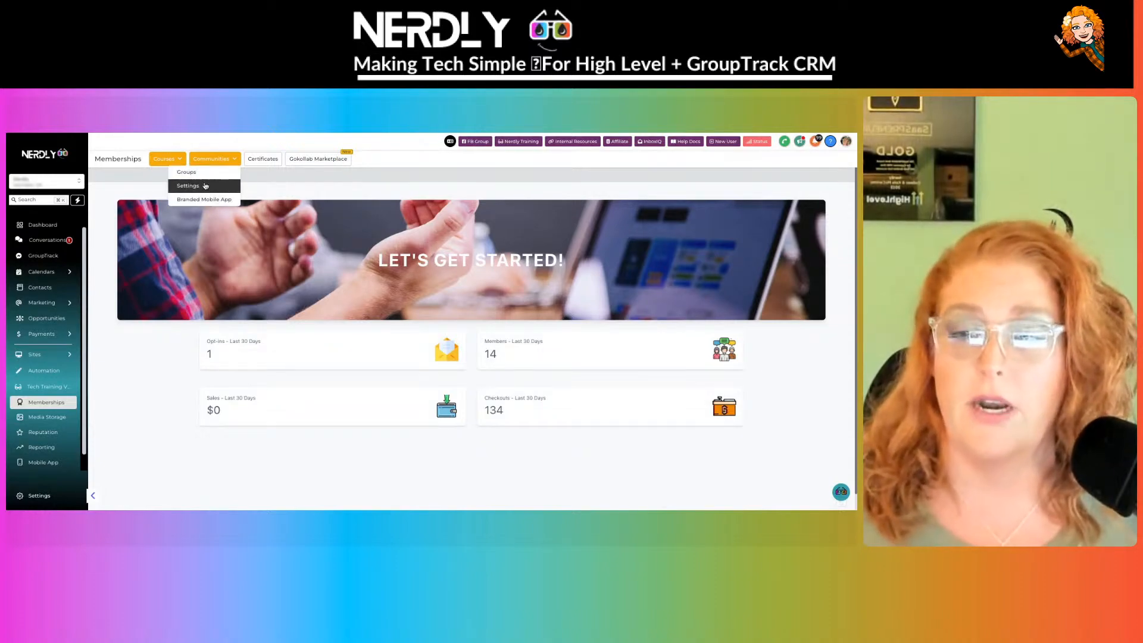
{"action": "left_click", "coordinate": [206, 187]}
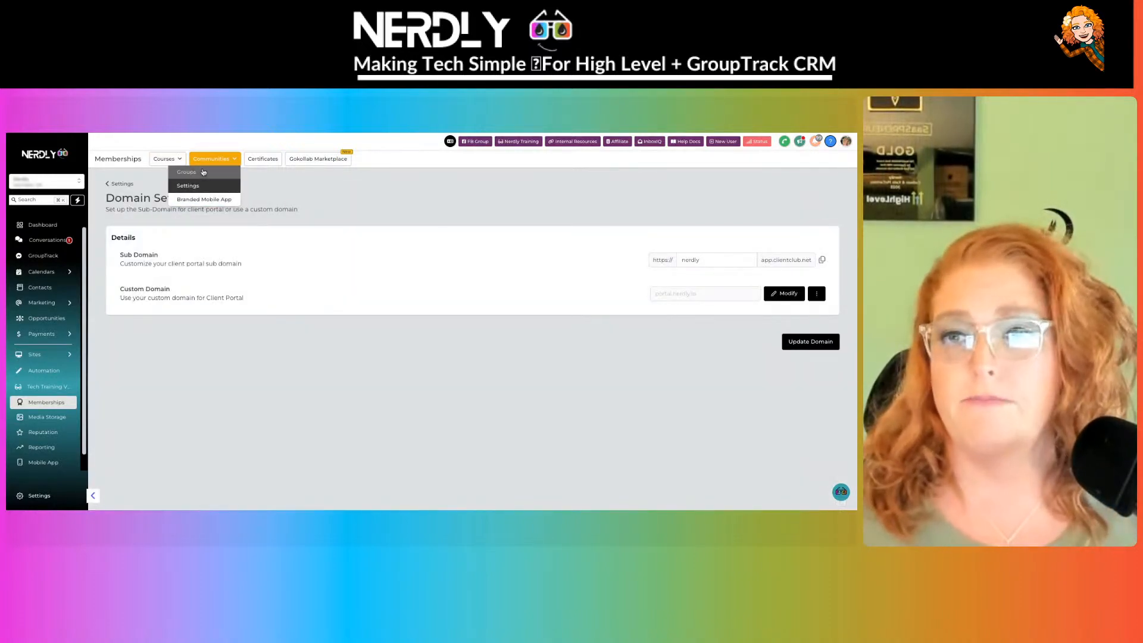
{"action": "left_click", "coordinate": [203, 172]}
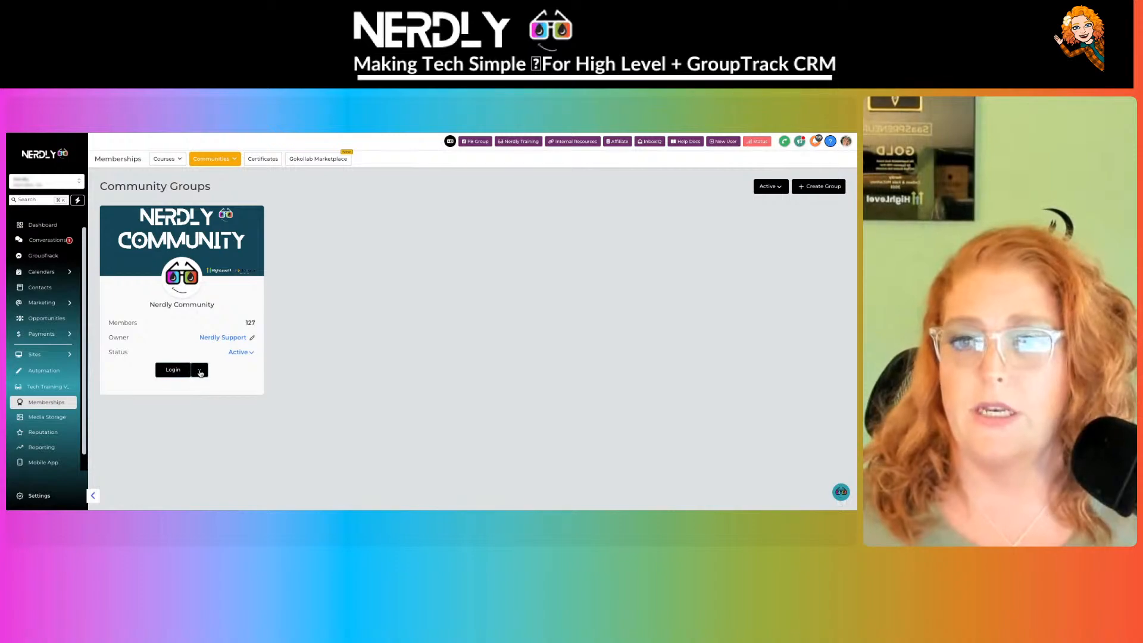
{"action": "left_click", "coordinate": [200, 371]}
{"action": "left_click", "coordinate": [266, 425]}
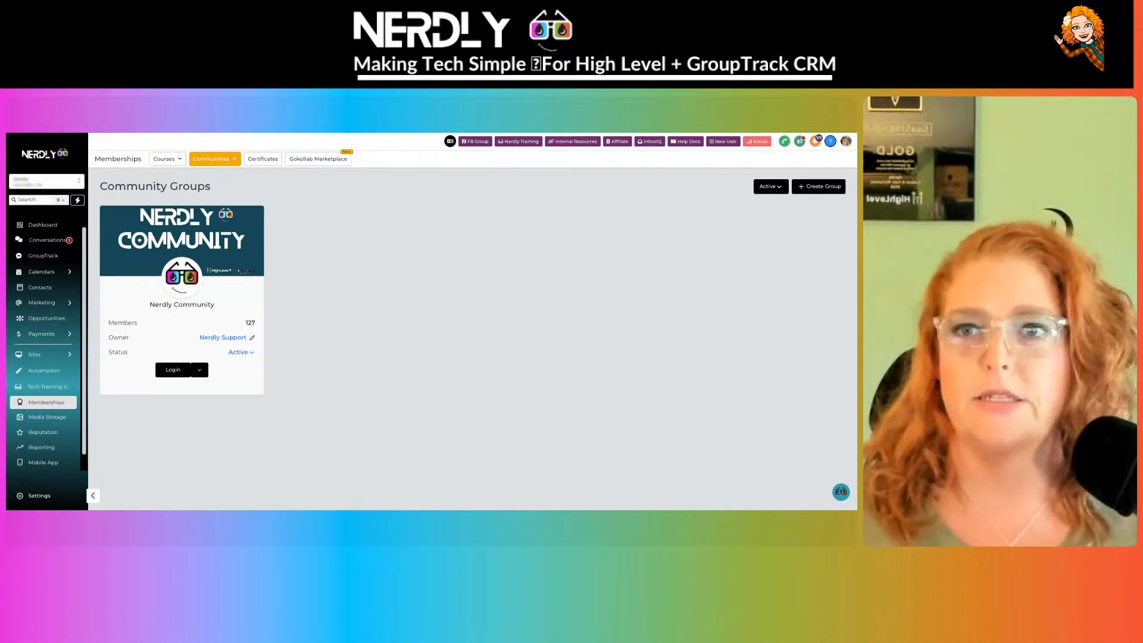
{"action": "key", "text": "ctrl+Tab"}
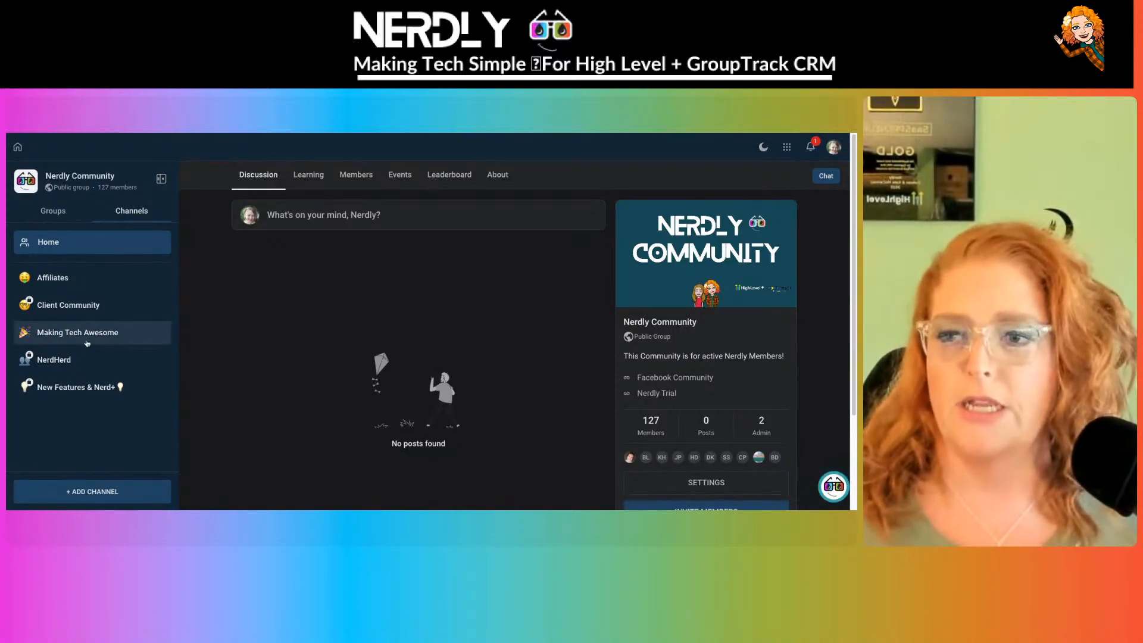
- Drag Making Tech Awesome above Affiliates in Channels, check notifications, and return to the workflow builder
{"action": "left_click_drag", "start_coordinate": [84, 332], "coordinate": [84, 287]}
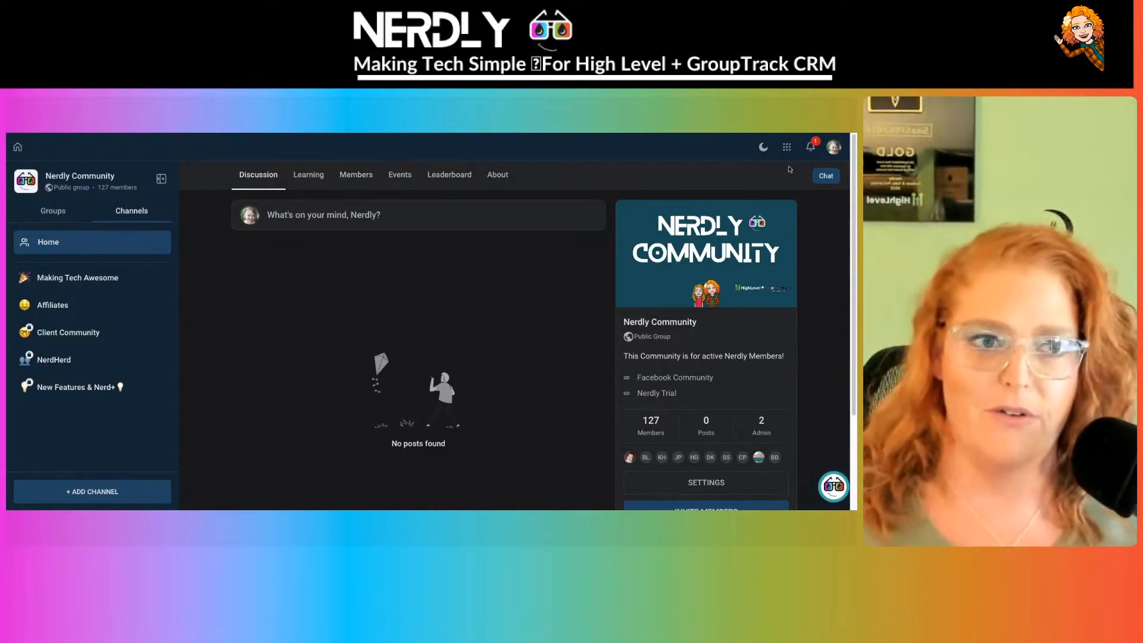
{"action": "left_click", "coordinate": [809, 149]}
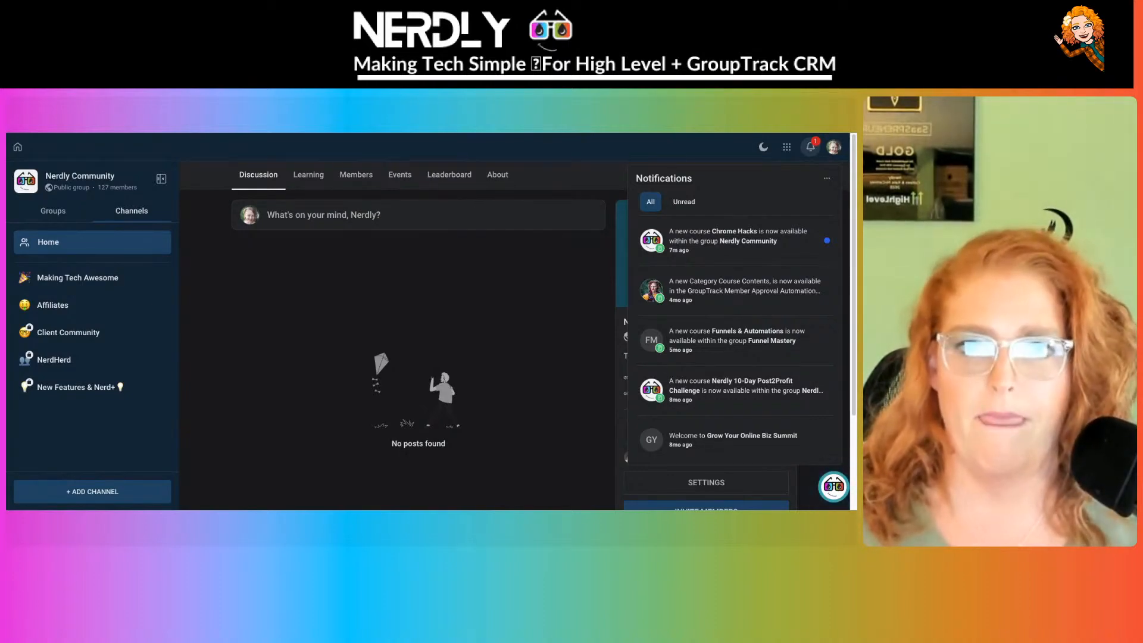
{"action": "key", "text": "ctrl+Tab"}
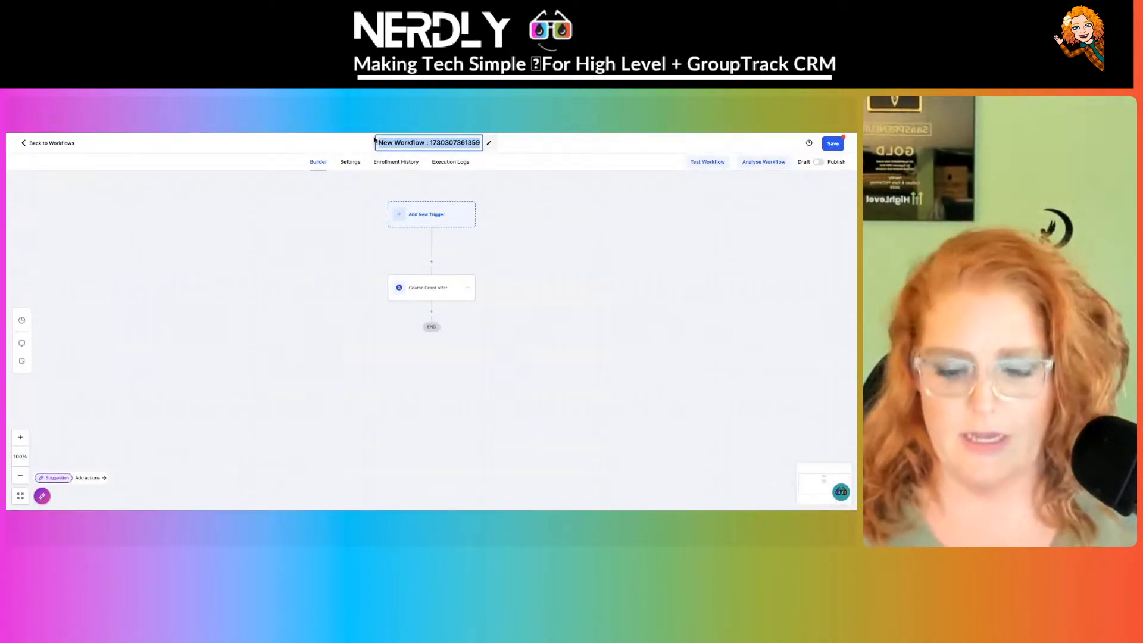
- Name the workflow 'Grant access to Chrome hacks', switch it to Published, and save it
{"action": "type", "text": "Grant access"}
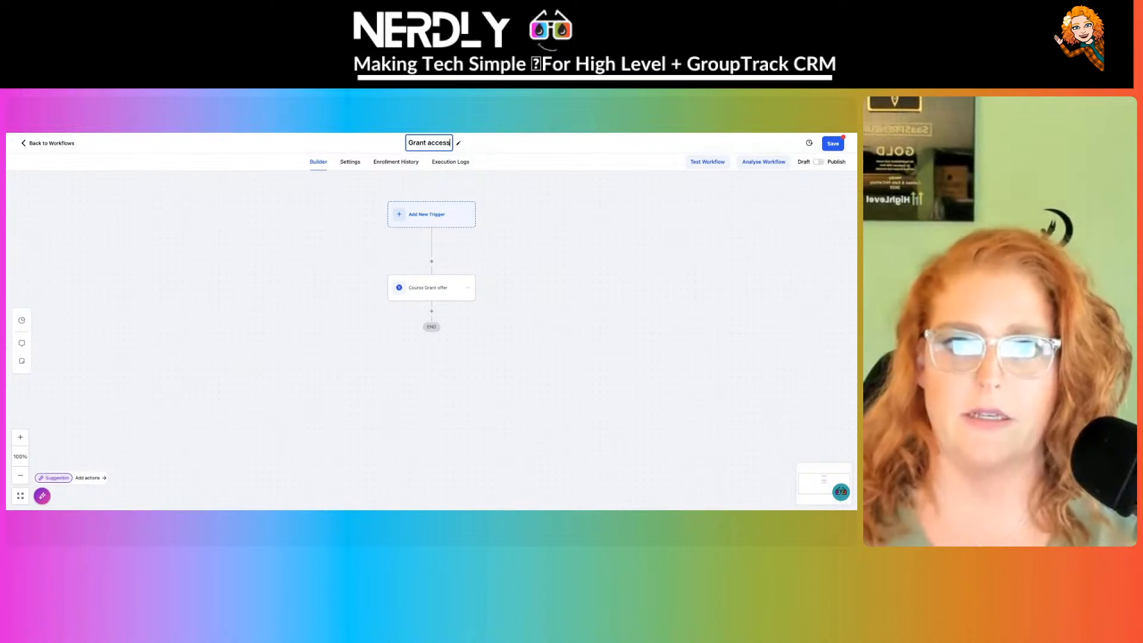
{"action": "type", "text": " to Chrome hacks"}
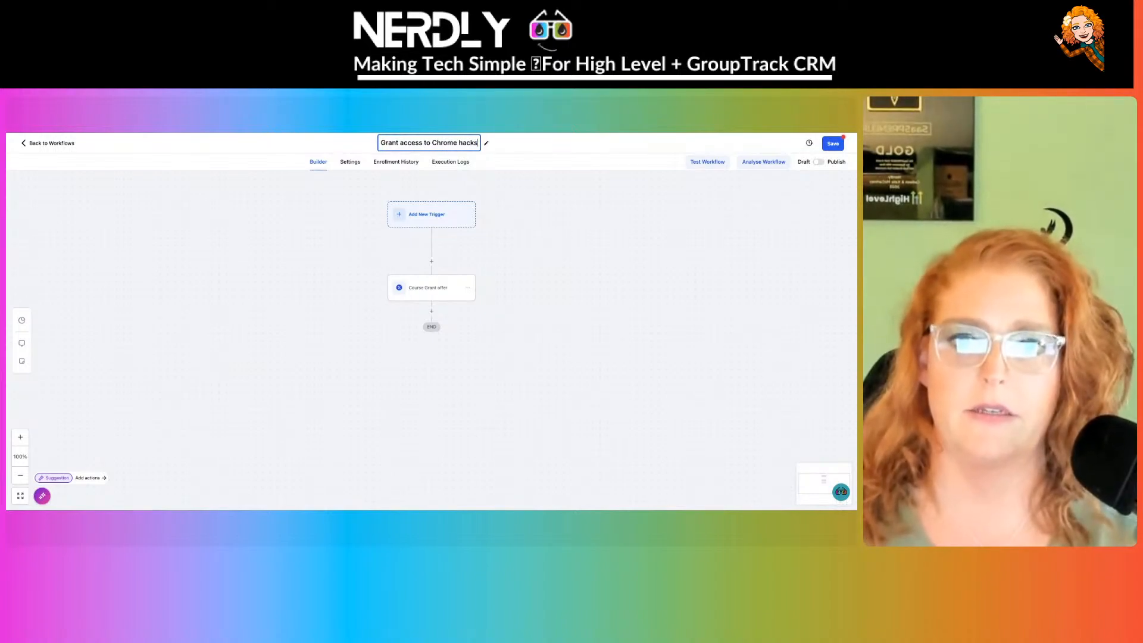
{"action": "key", "text": "Return"}
{"action": "left_click", "coordinate": [818, 162]}
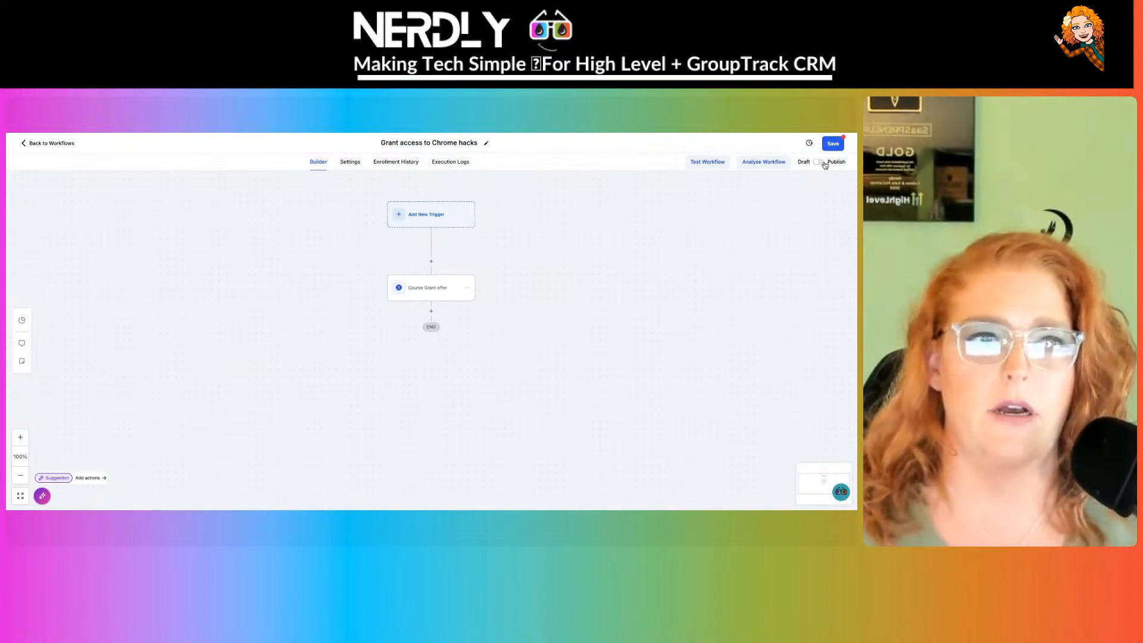
{"action": "left_click", "coordinate": [831, 145]}
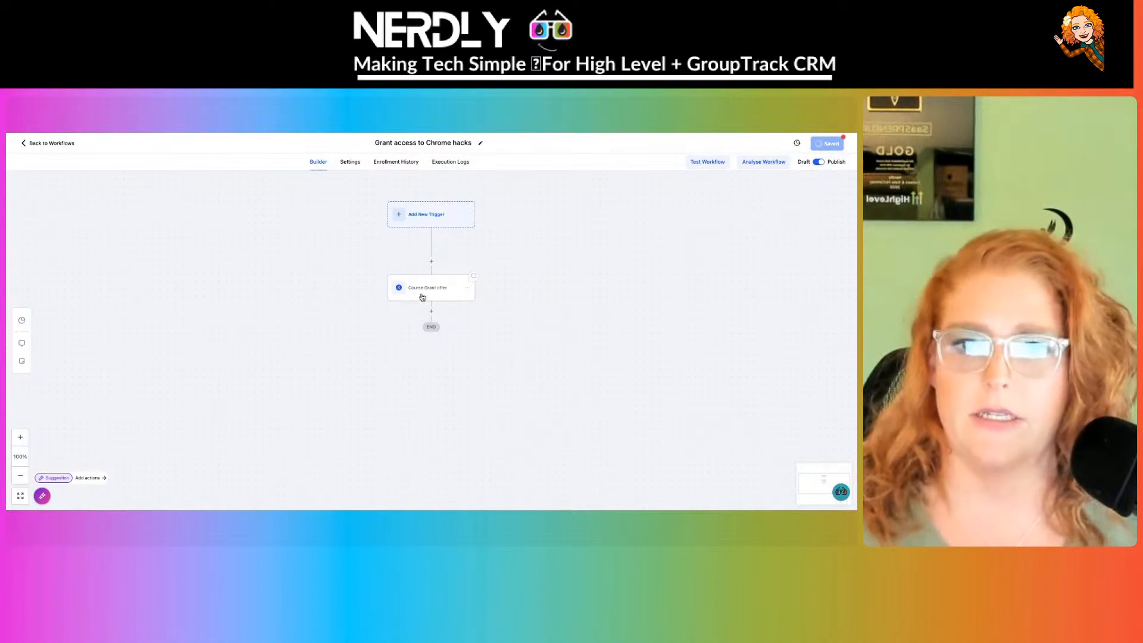
- Re-confirm the Course Grant offer step, save the workflow again, and return to the workflow list
{"action": "left_click", "coordinate": [422, 296]}
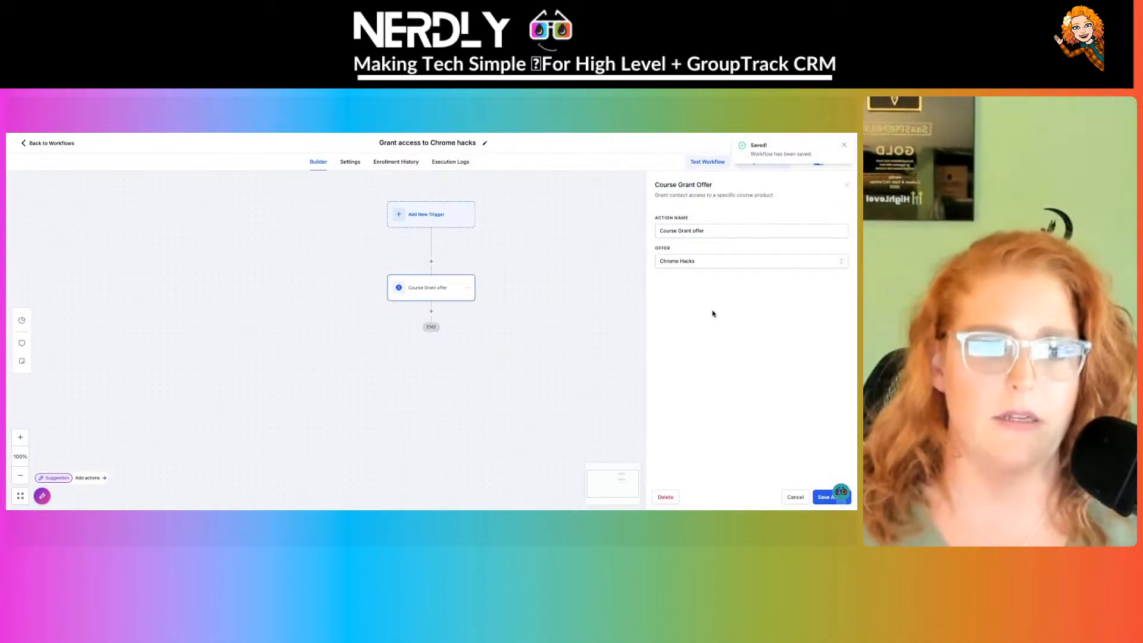
{"action": "left_click", "coordinate": [823, 498]}
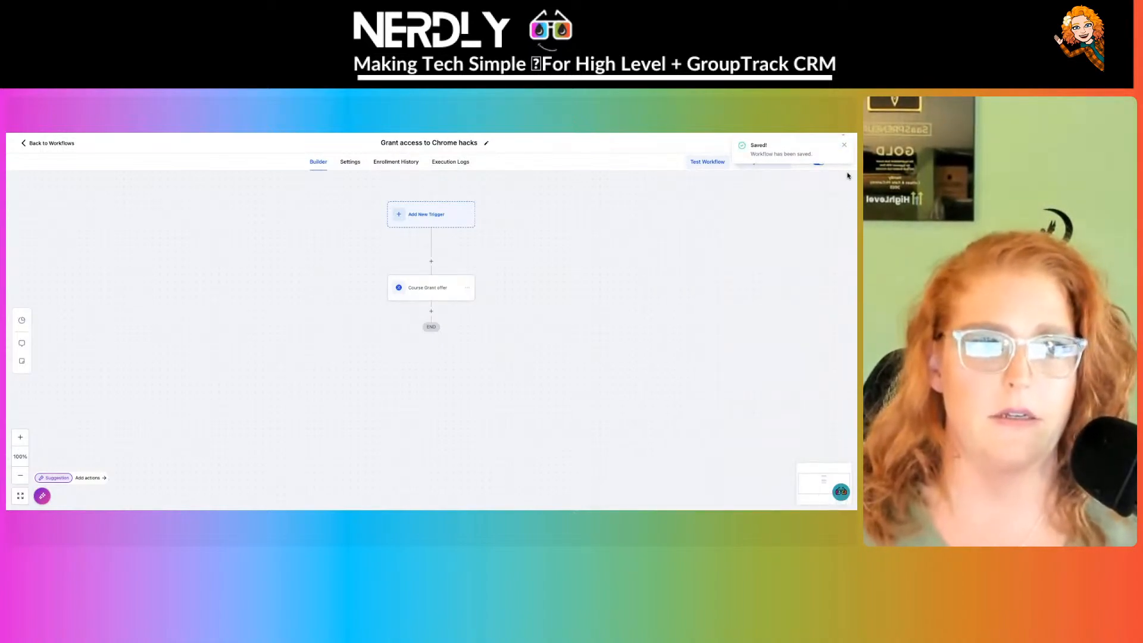
{"action": "left_click", "coordinate": [846, 146]}
{"action": "left_click", "coordinate": [827, 145]}
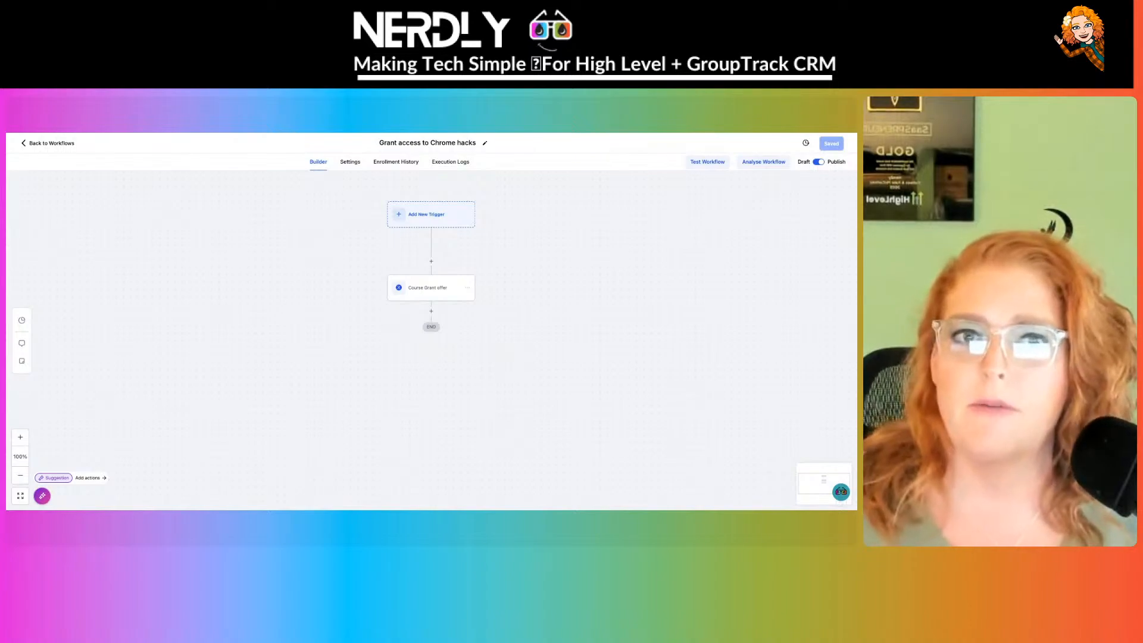
{"action": "left_click", "coordinate": [51, 142]}
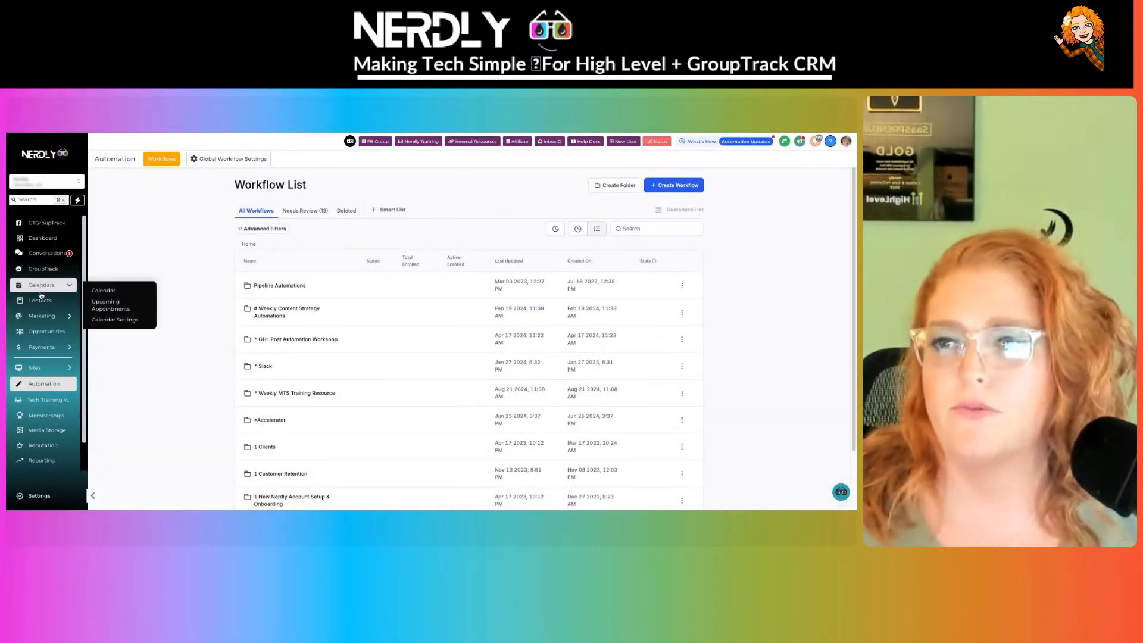
- Select all 120 contacts in the CRM ACCOUNT HOLDER smart list
{"action": "left_click", "coordinate": [40, 301]}
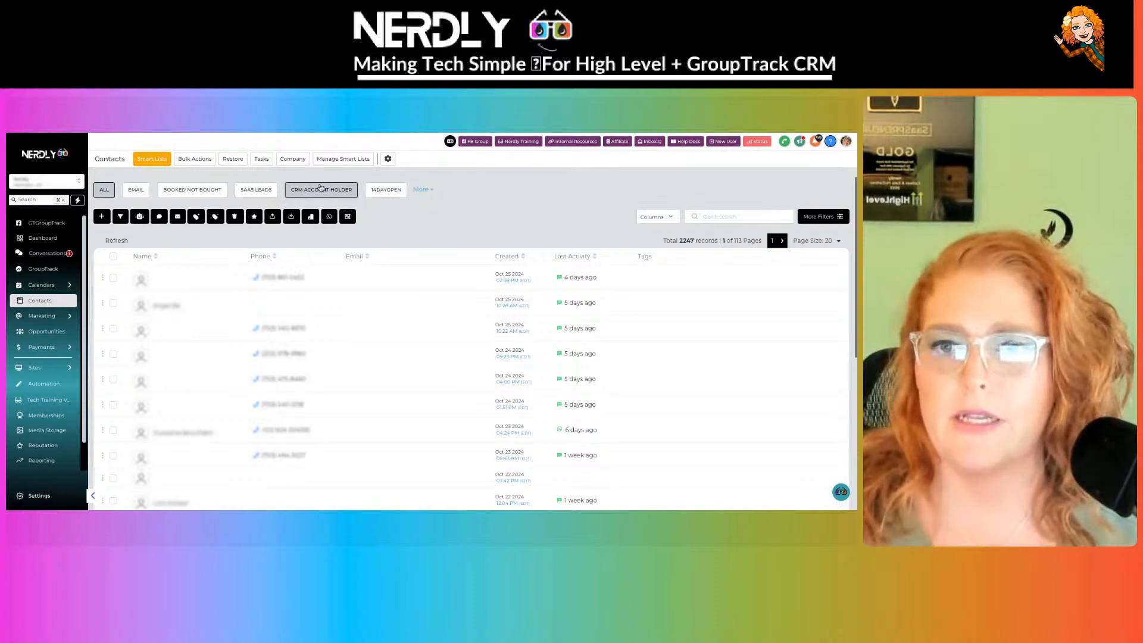
{"action": "left_click", "coordinate": [321, 189]}
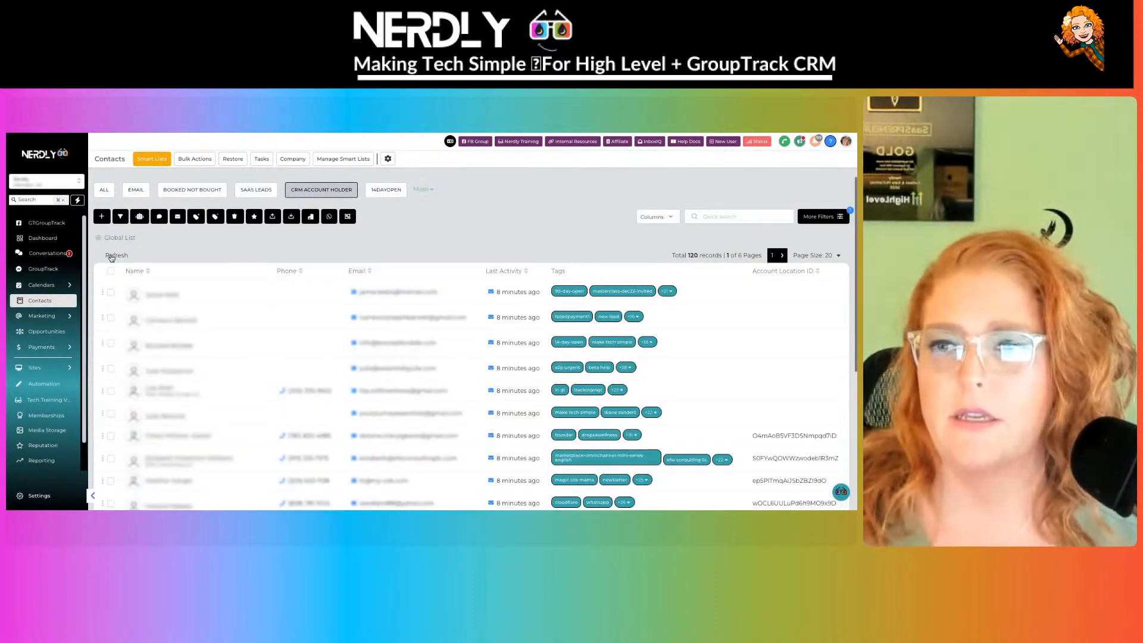
{"action": "left_click", "coordinate": [111, 270]}
{"action": "left_click", "coordinate": [228, 256]}
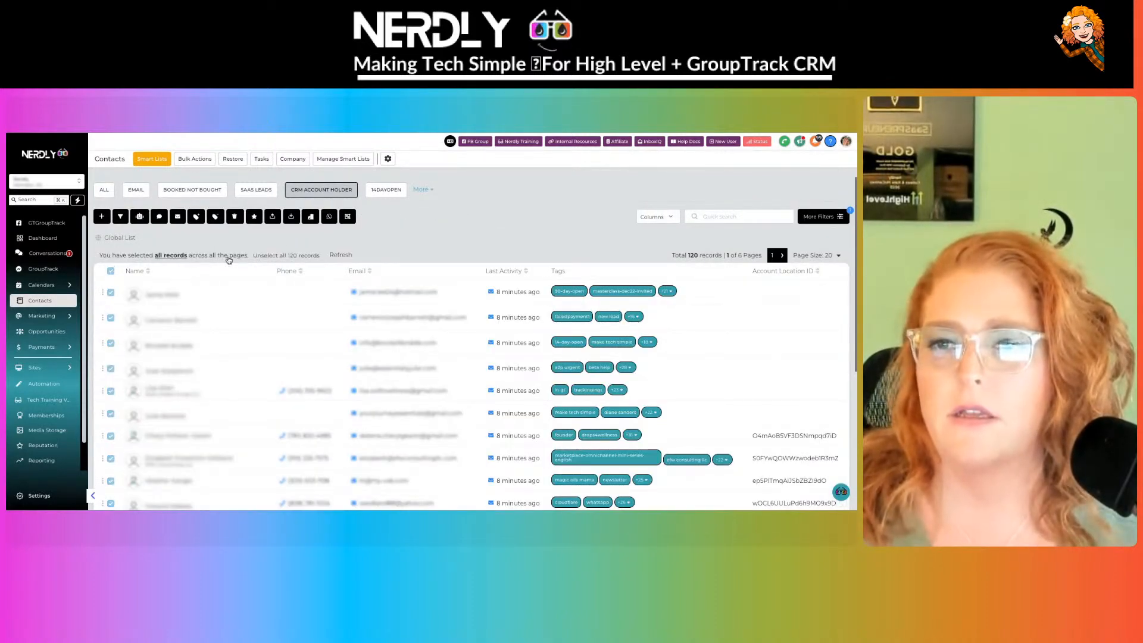
- Schedule adding them to 'Grant access to Chrome hacks' with description 'test chrome hacks couoffer for community'
{"action": "left_click", "coordinate": [139, 216]}
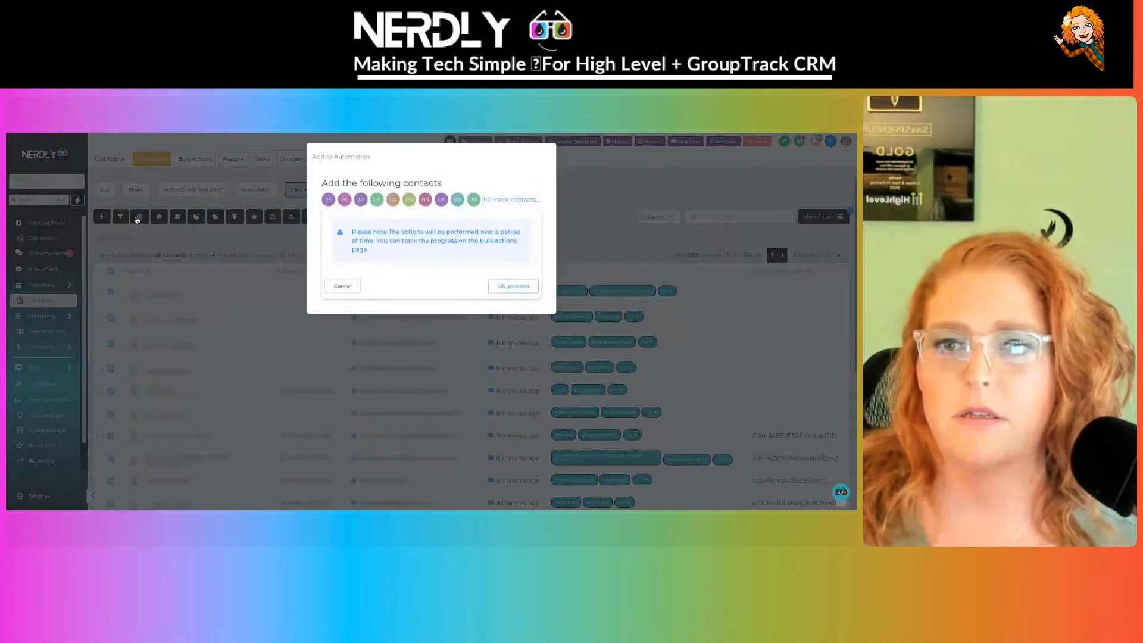
{"action": "left_click", "coordinate": [510, 288]}
{"action": "left_click", "coordinate": [393, 238]}
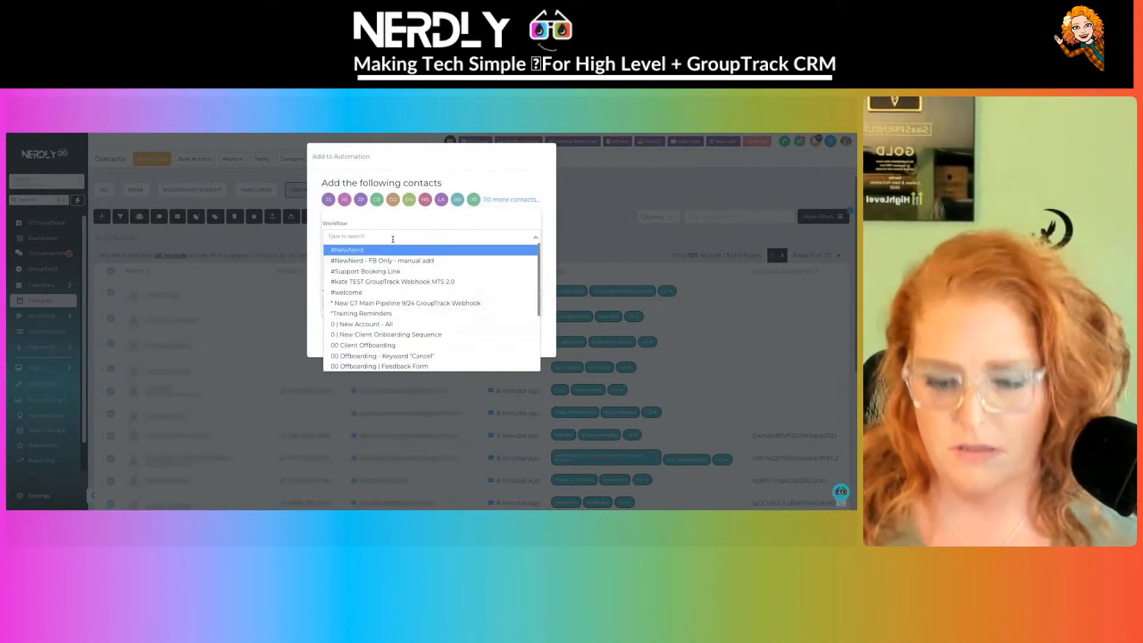
{"action": "type", "text": "chrome"}
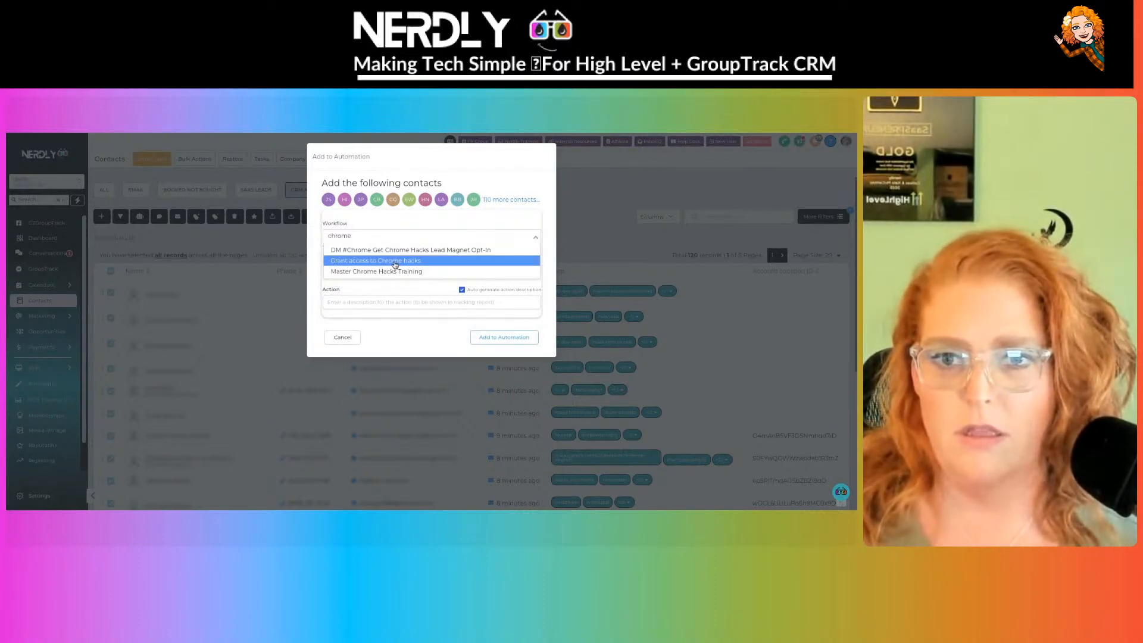
{"action": "left_click", "coordinate": [395, 261]}
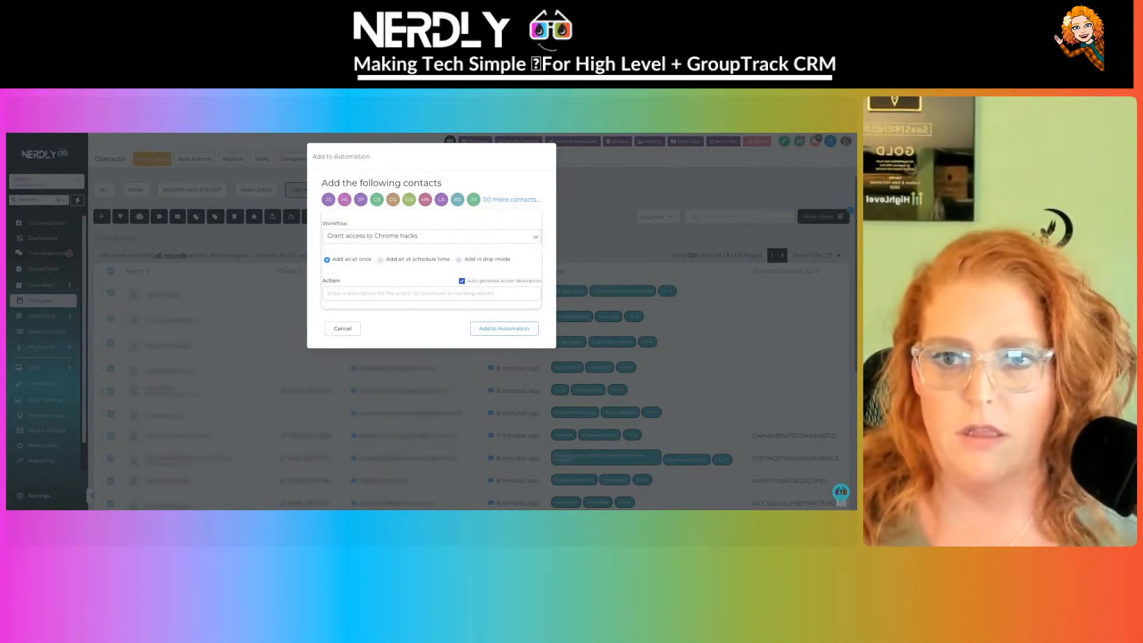
{"action": "left_click", "coordinate": [404, 295]}
{"action": "type", "text": "test c"}
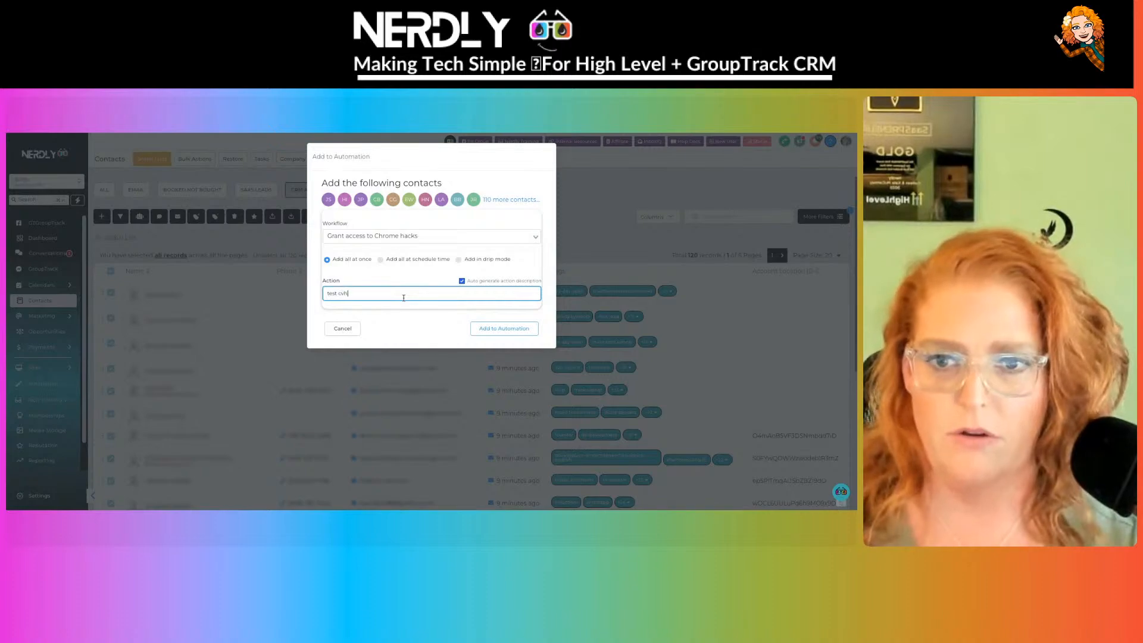
{"action": "type", "text": "hrom"}
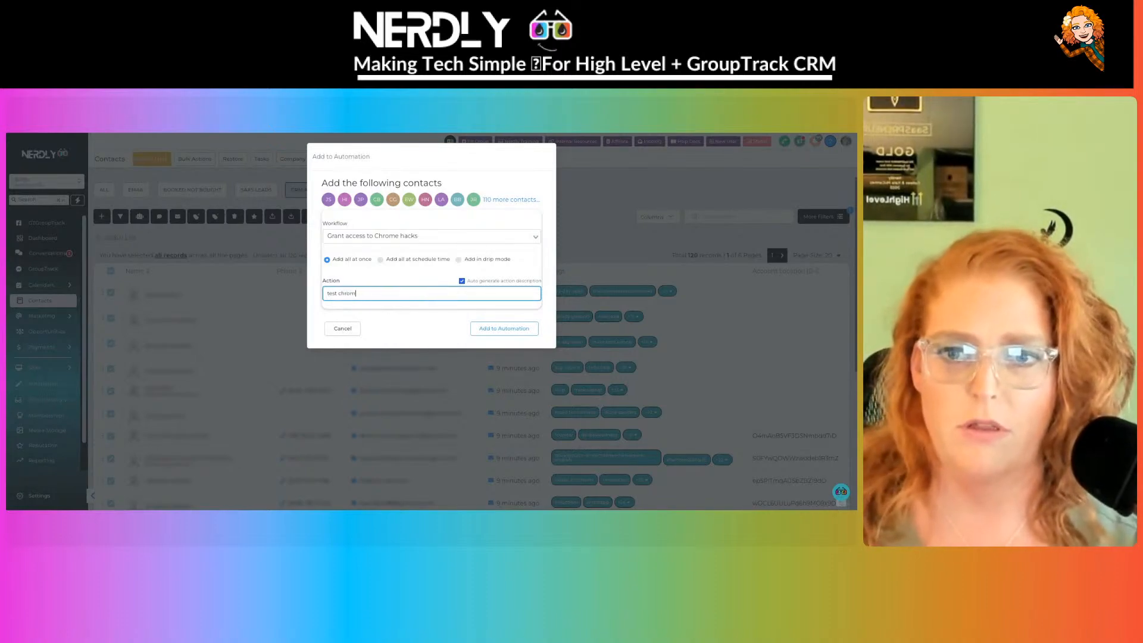
{"action": "type", "text": "e hacks cou"}
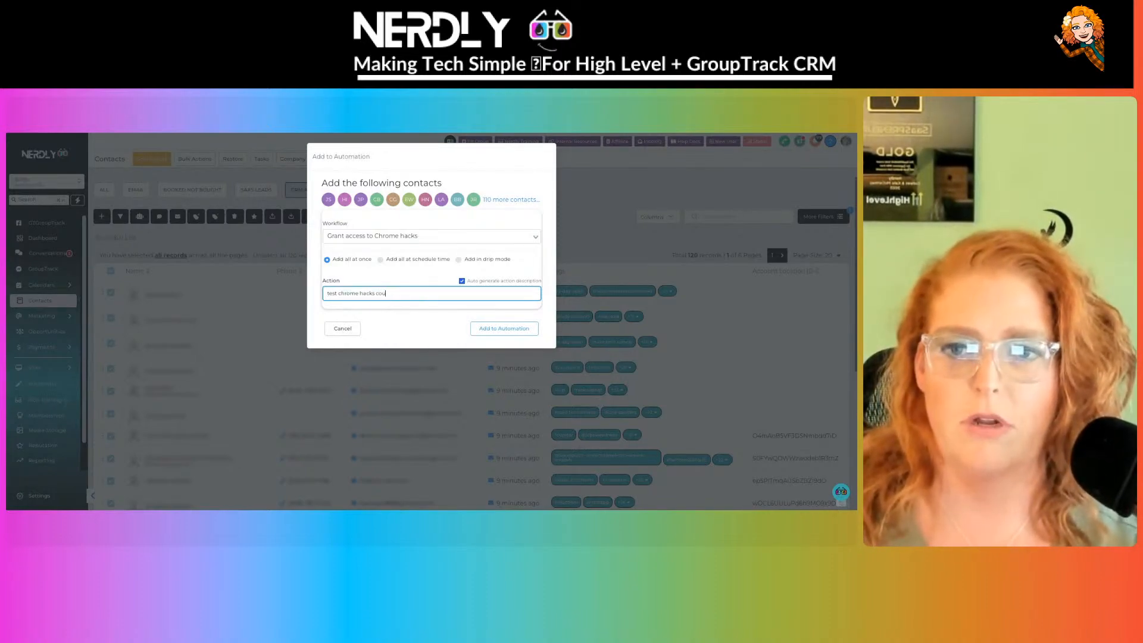
{"action": "key", "text": "BackSpace"}
{"action": "key", "text": "BackSpace"}
{"action": "key", "text": "BackSpace"}
{"action": "type", "text": "off"}
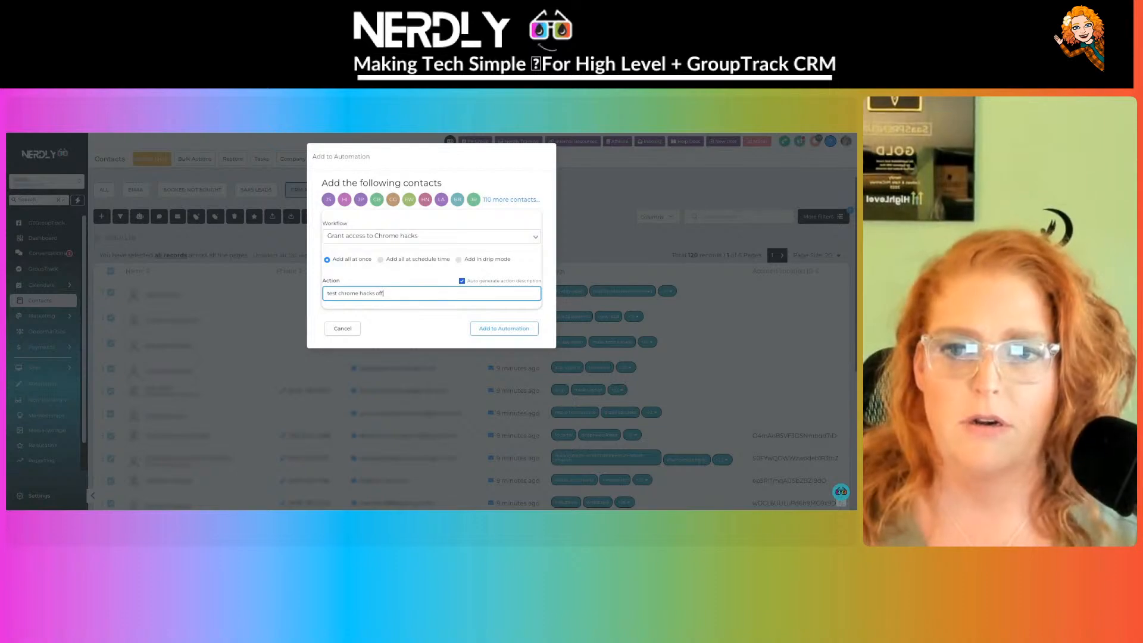
{"action": "type", "text": "er for community"}
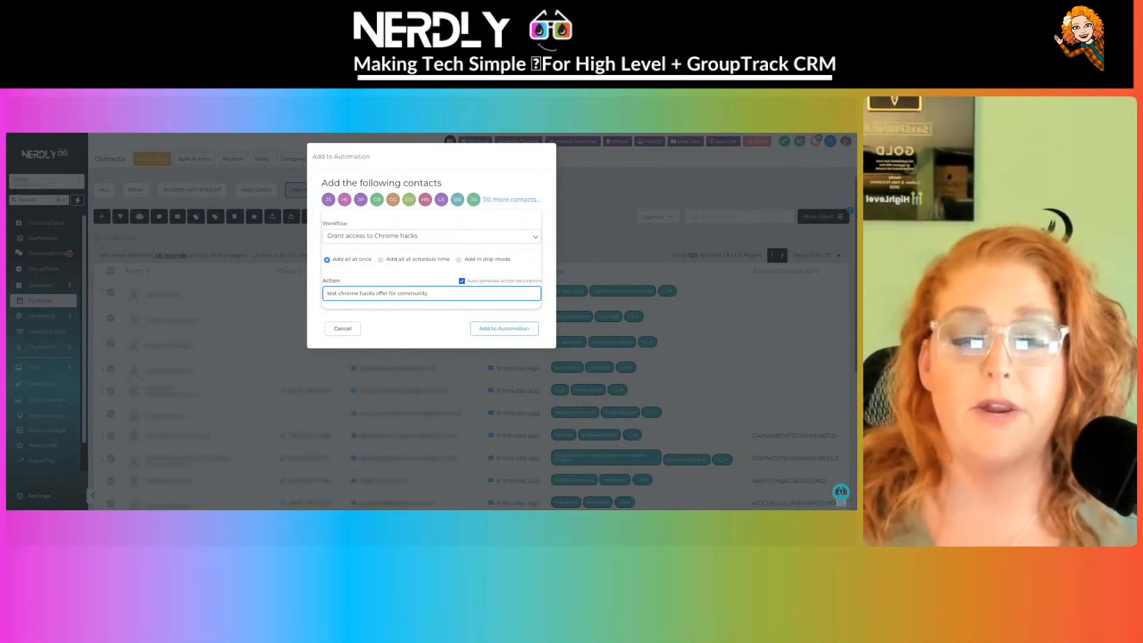
{"action": "left_click", "coordinate": [506, 328]}
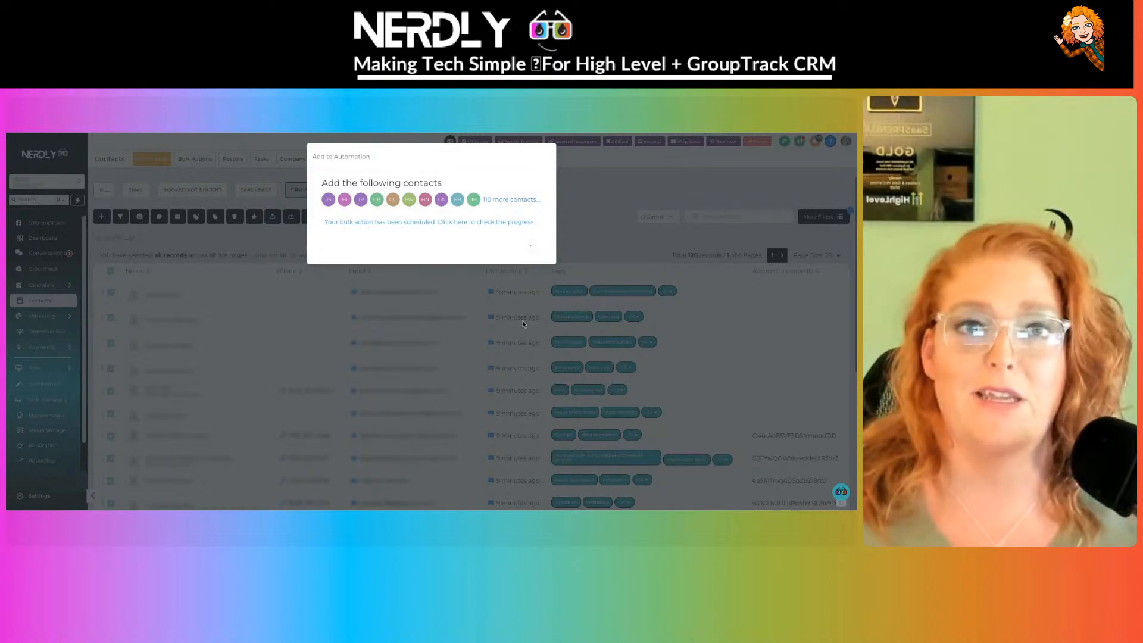
- Dismiss the bulk action scheduled confirmation with Ok
{"action": "left_click", "coordinate": [526, 249]}
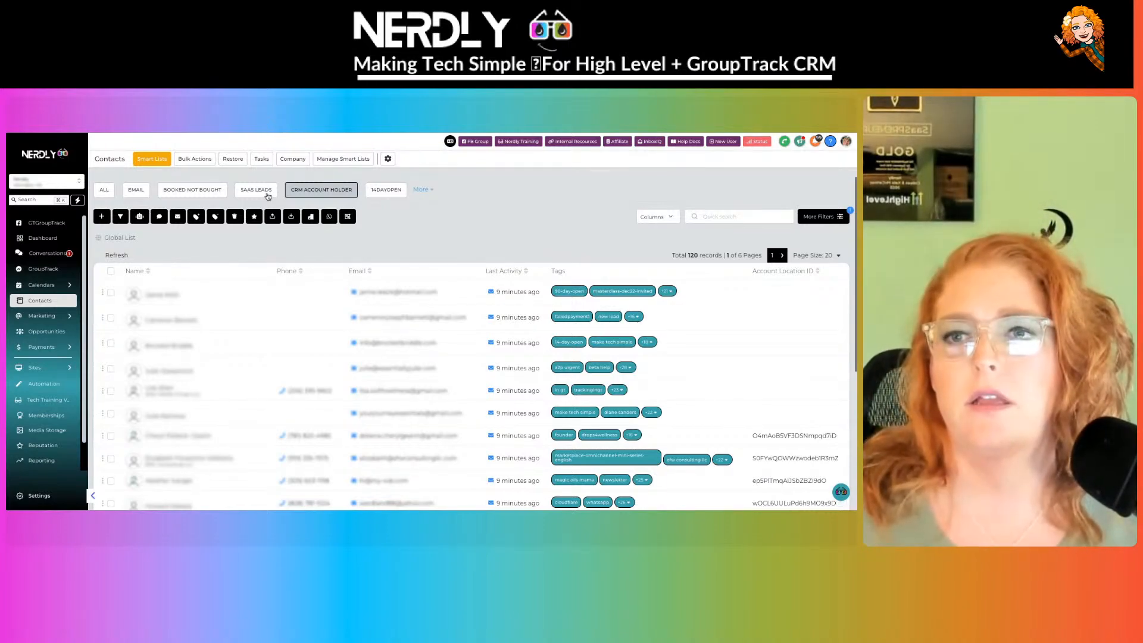
- Start a workflow from scratch with a Group Access Granted trigger
{"action": "left_click", "coordinate": [44, 383]}
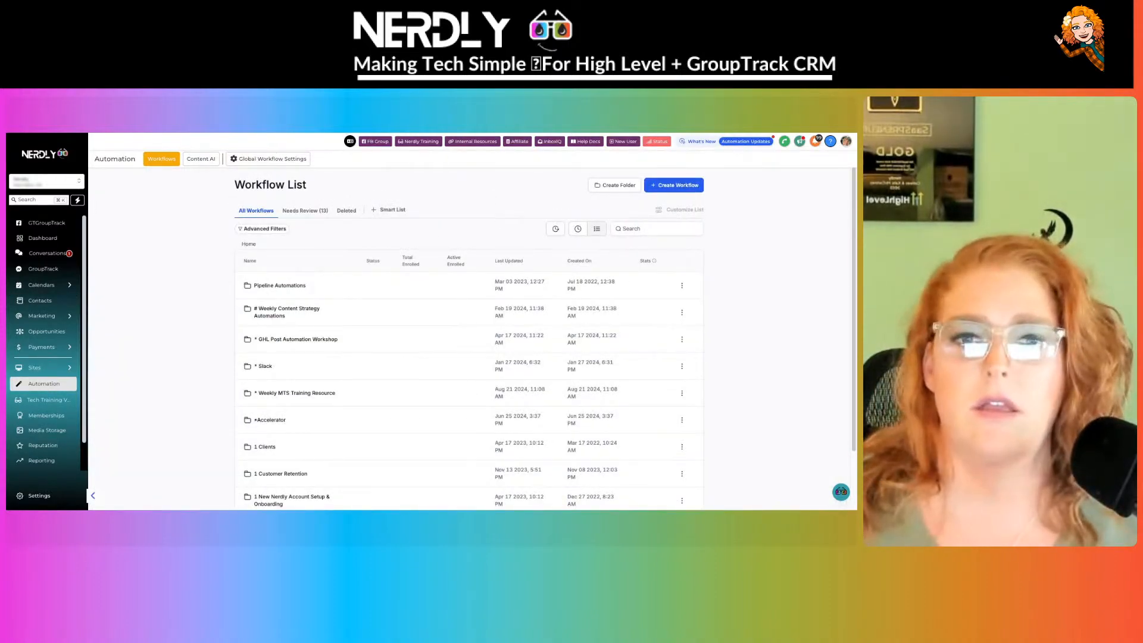
{"action": "left_click", "coordinate": [690, 185]}
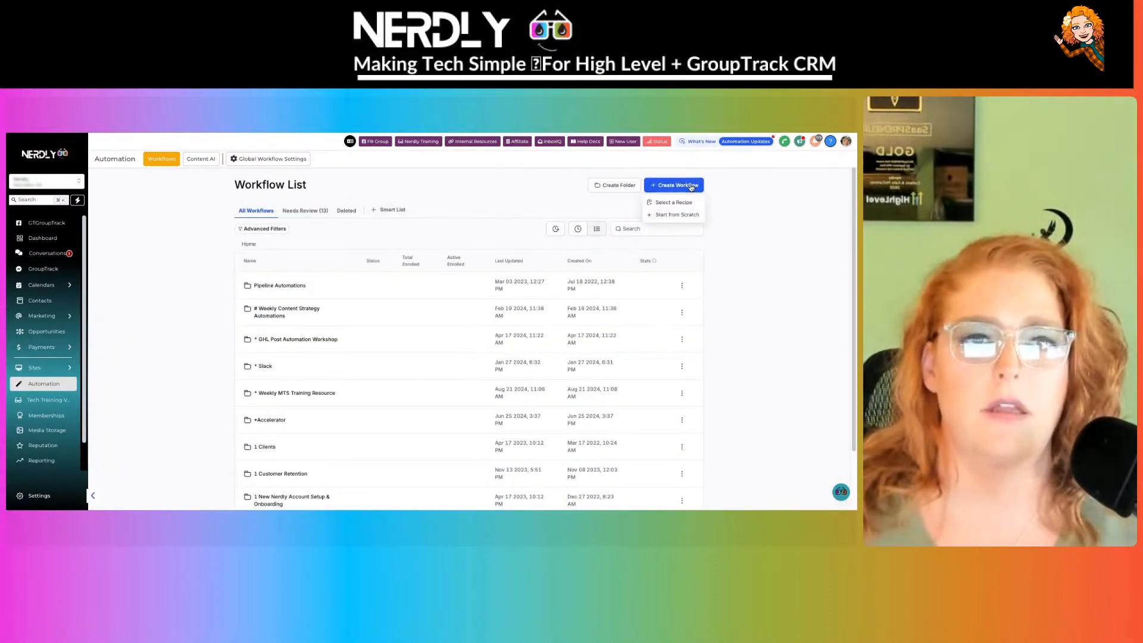
{"action": "left_click", "coordinate": [690, 217]}
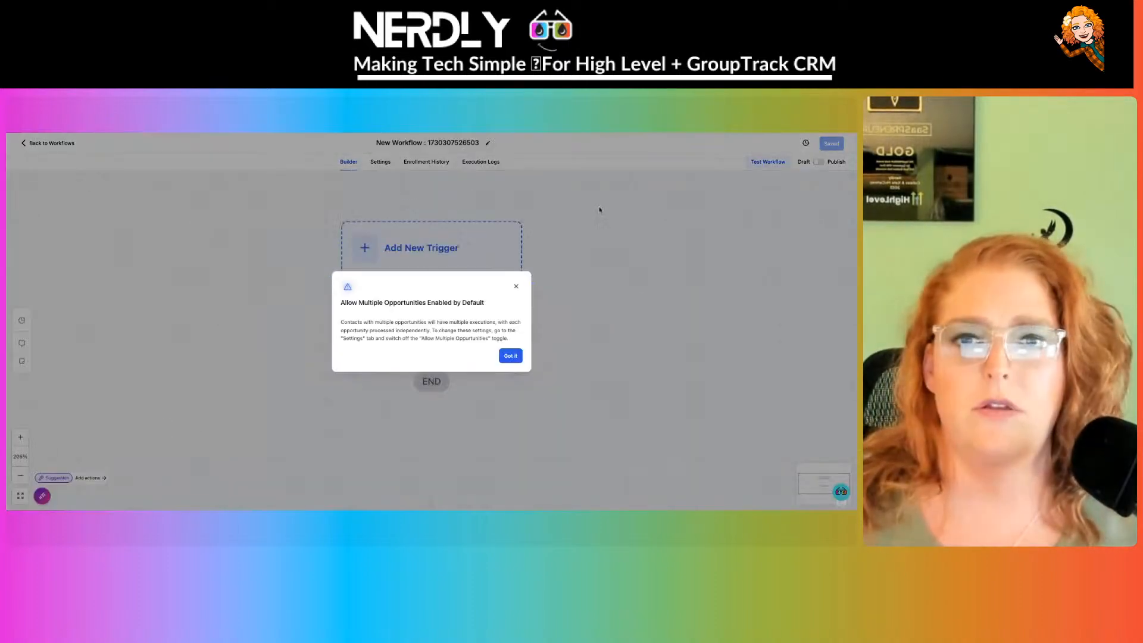
{"action": "left_click", "coordinate": [516, 286]}
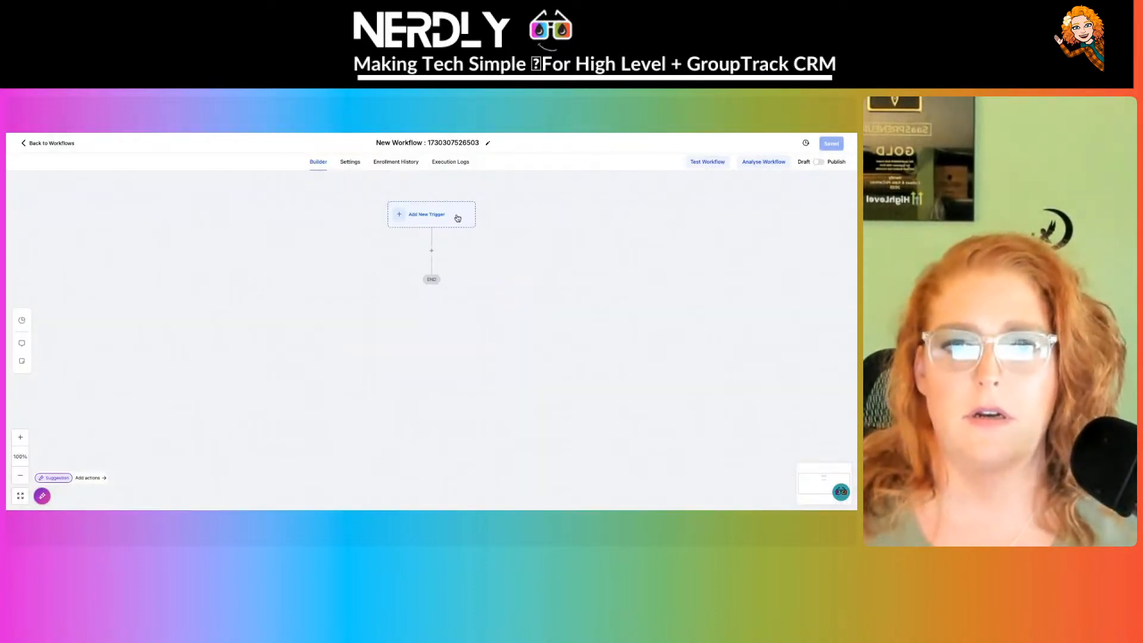
{"action": "left_click", "coordinate": [457, 218]}
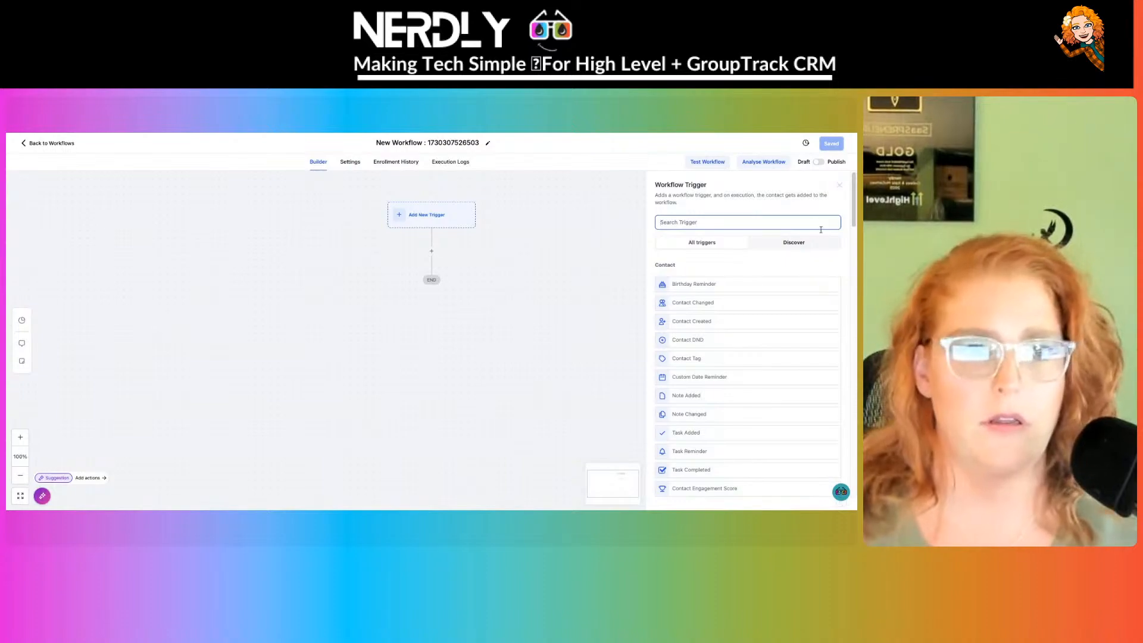
{"action": "type", "text": "group"}
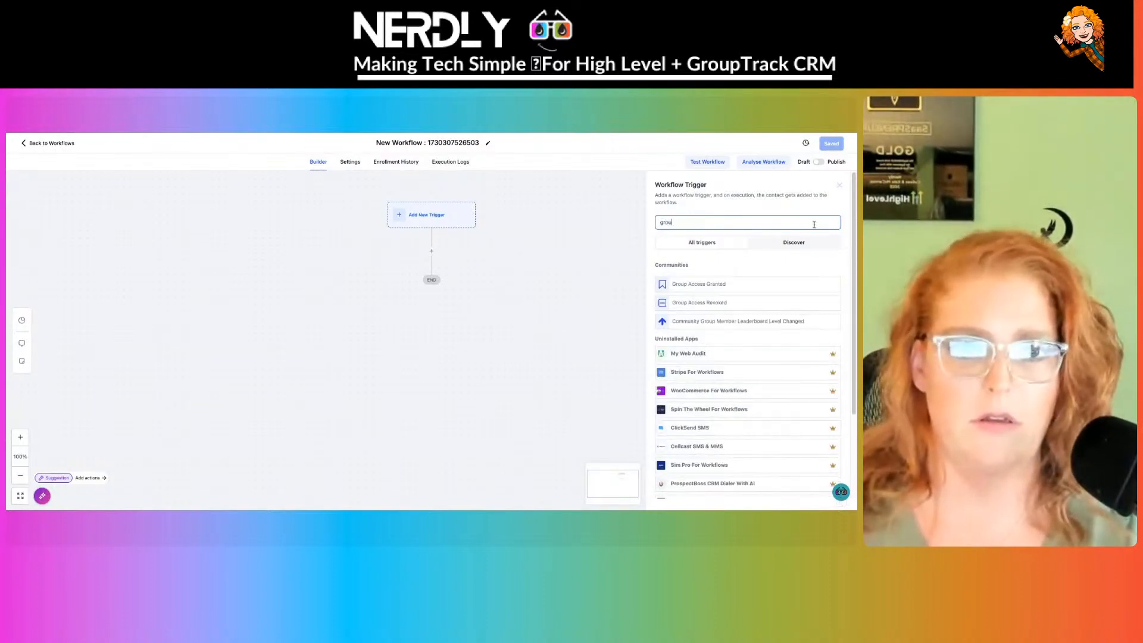
{"action": "left_click", "coordinate": [741, 277]}
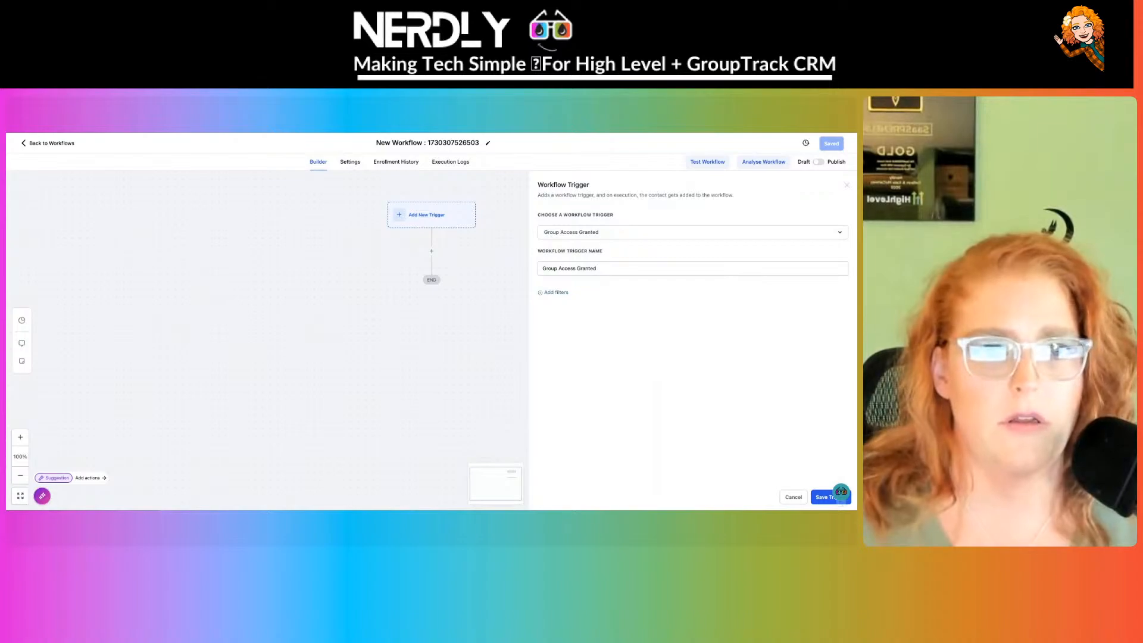
- Filter the trigger so Group Is Nerdly Community
{"action": "left_click", "coordinate": [563, 294]}
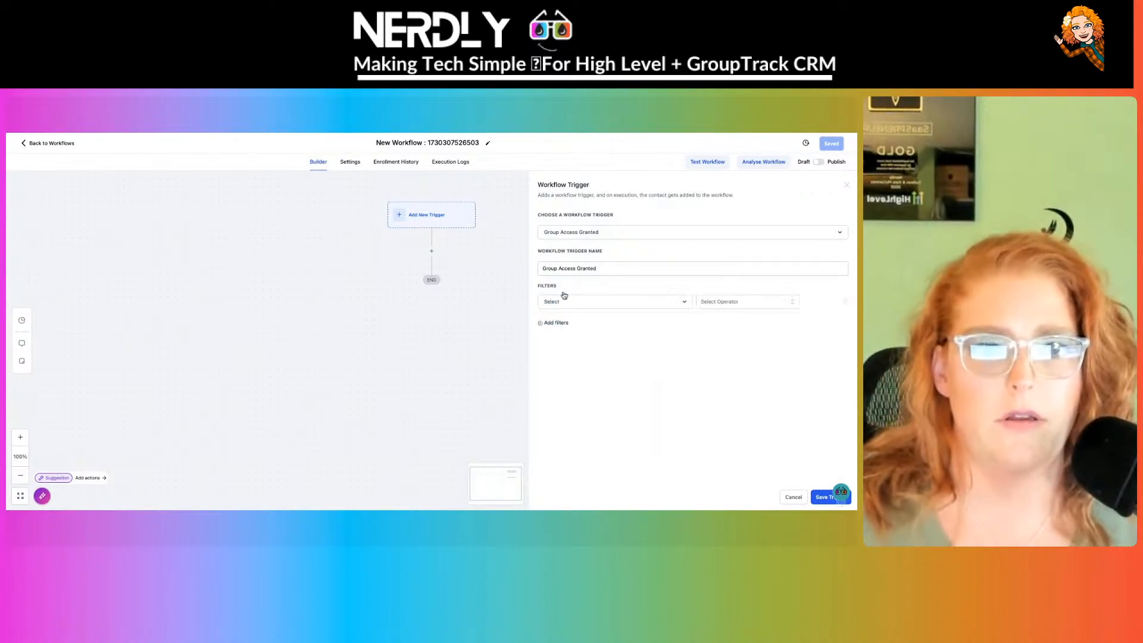
{"action": "left_click", "coordinate": [563, 302]}
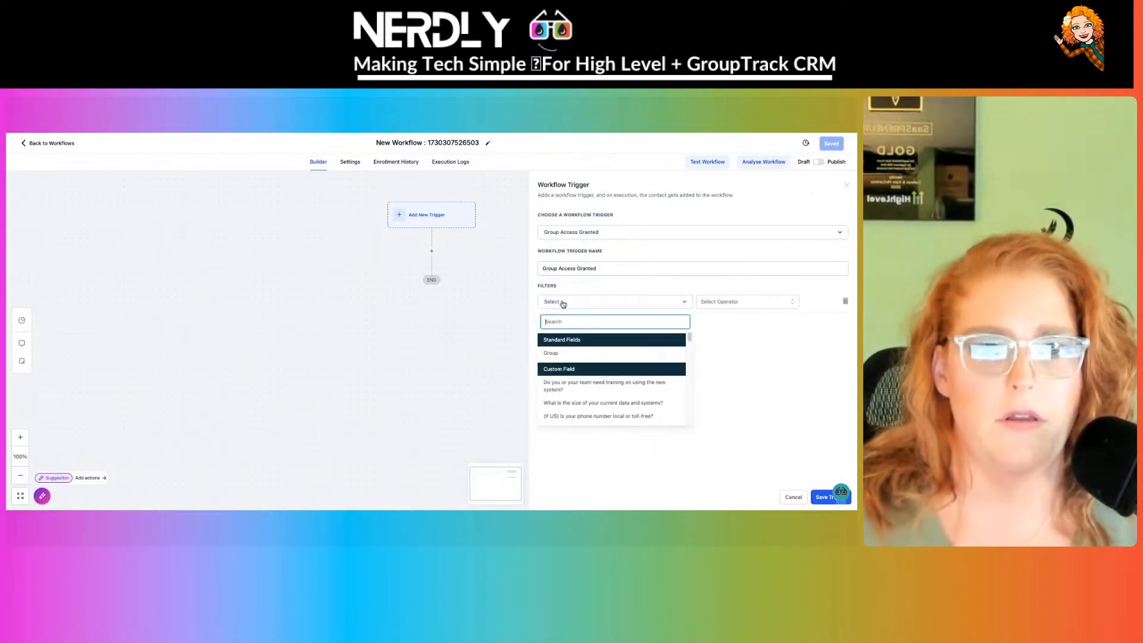
{"action": "left_click", "coordinate": [563, 304]}
{"action": "left_click", "coordinate": [684, 302]}
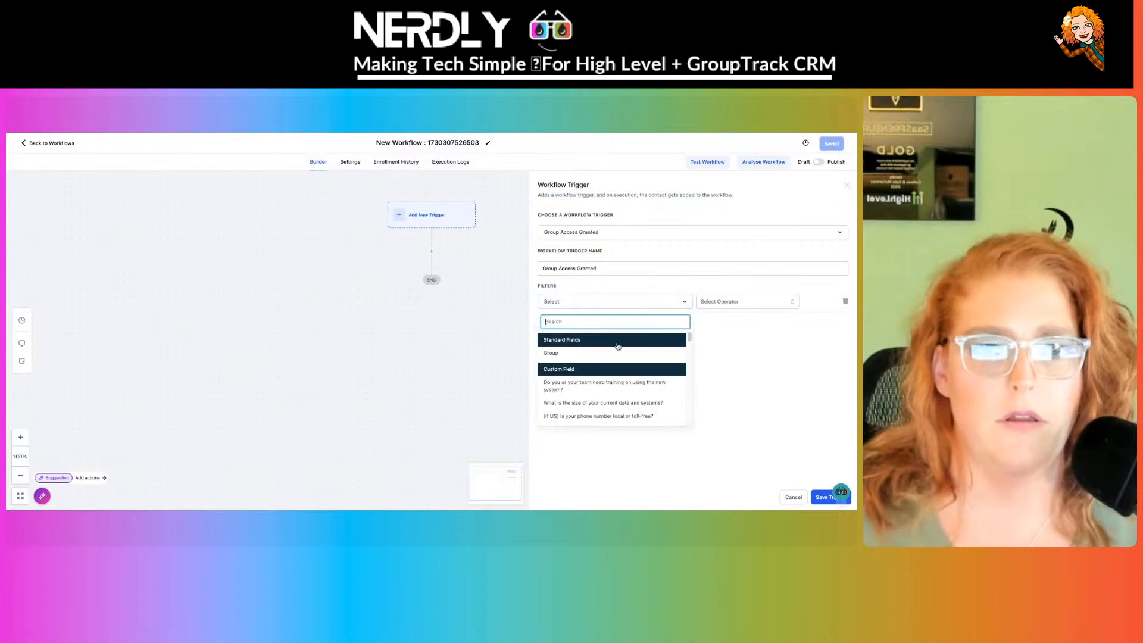
{"action": "left_click", "coordinate": [607, 354]}
{"action": "left_click", "coordinate": [744, 304]}
{"action": "left_click", "coordinate": [728, 321]}
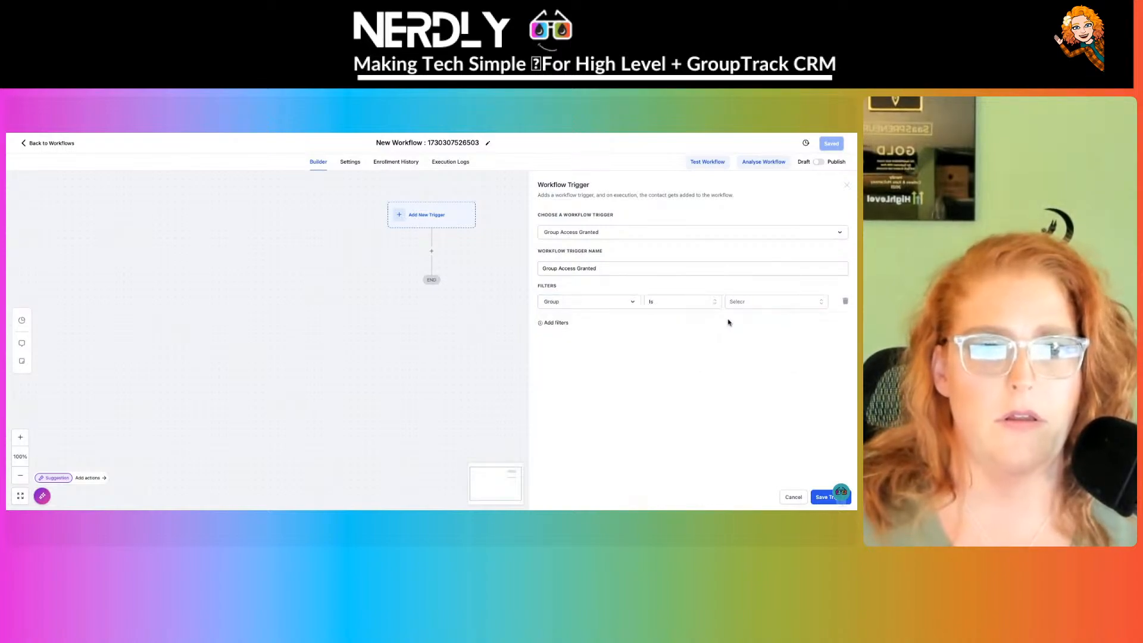
{"action": "left_click", "coordinate": [762, 302]}
{"action": "left_click", "coordinate": [761, 334]}
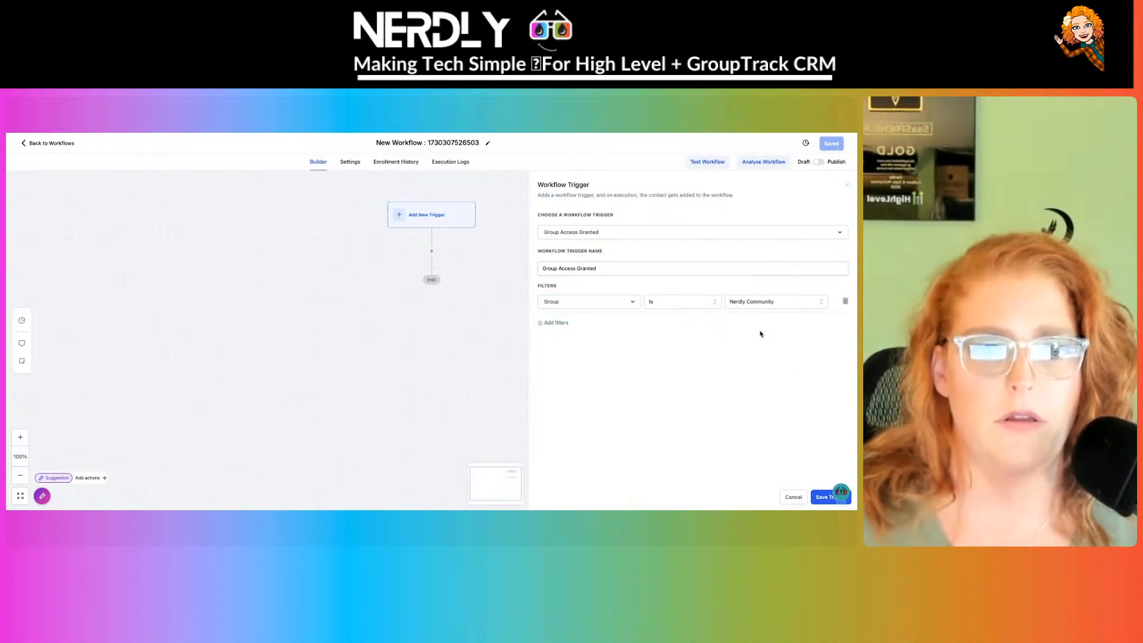
- Rename the trigger 'Joined Nerdly Community' and save it
{"action": "triple_click", "coordinate": [626, 270]}
{"action": "type", "text": "Join"}
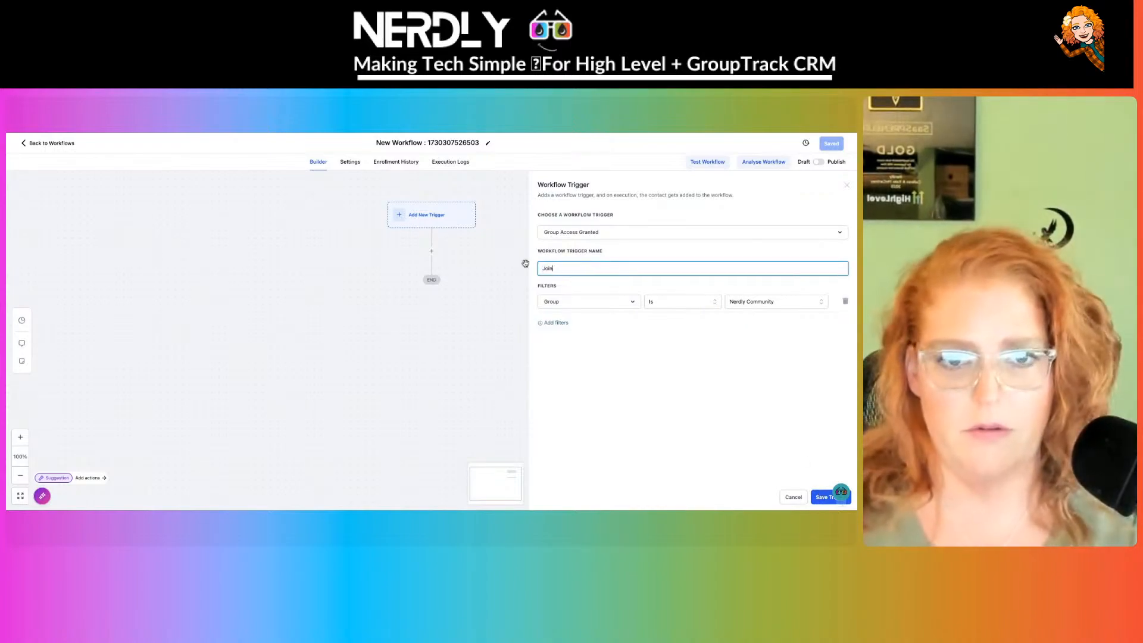
{"action": "type", "text": "ed Nerdly Community"}
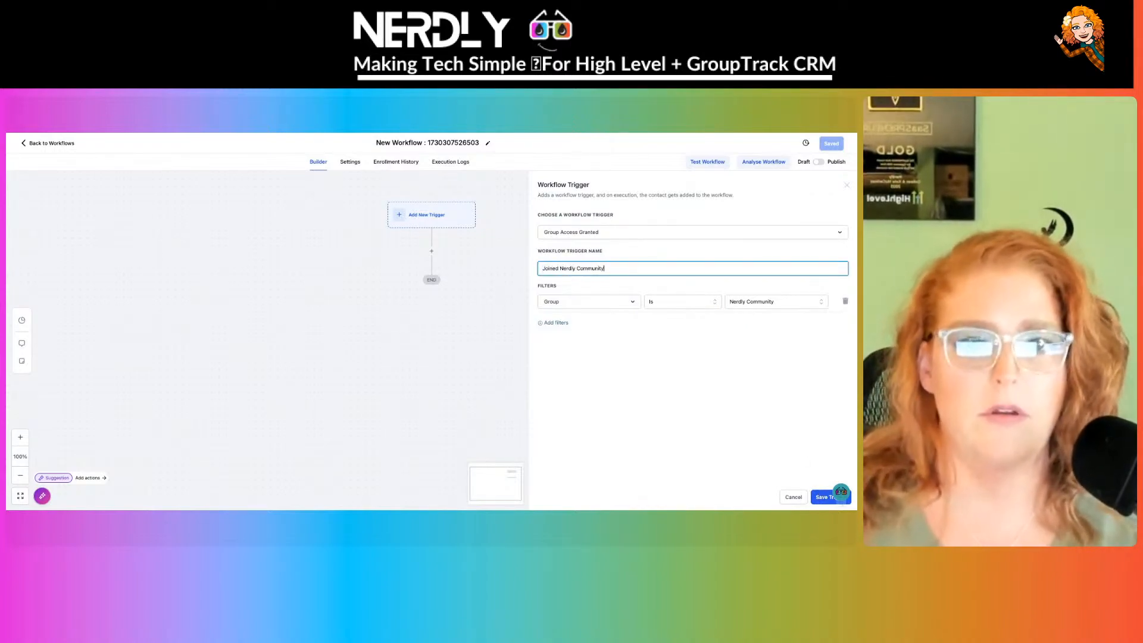
{"action": "left_click", "coordinate": [824, 497]}
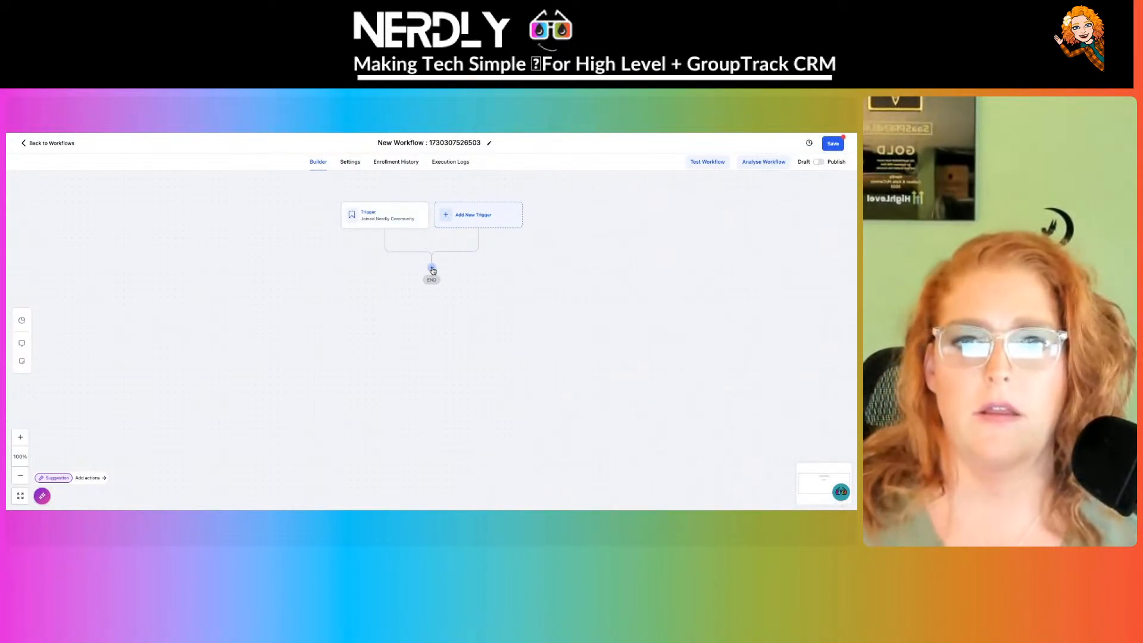
- Add a Course Grant Offer action with the Chrome Hacks offer after the trigger and save it
{"action": "left_click", "coordinate": [433, 270]}
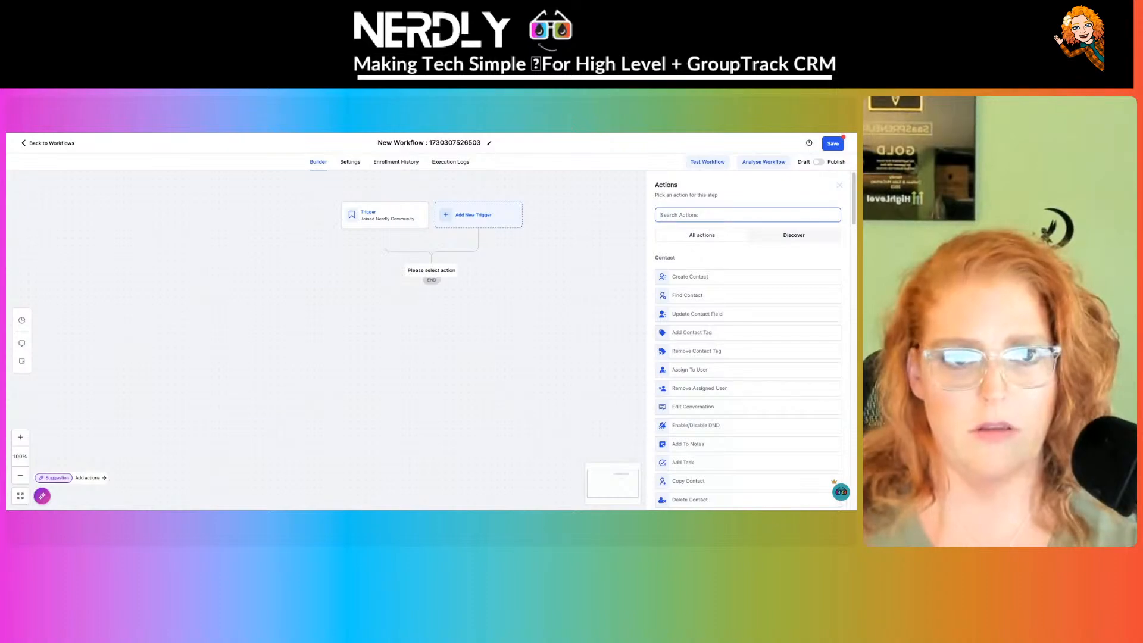
{"action": "type", "text": "course"}
{"action": "left_click", "coordinate": [729, 275]}
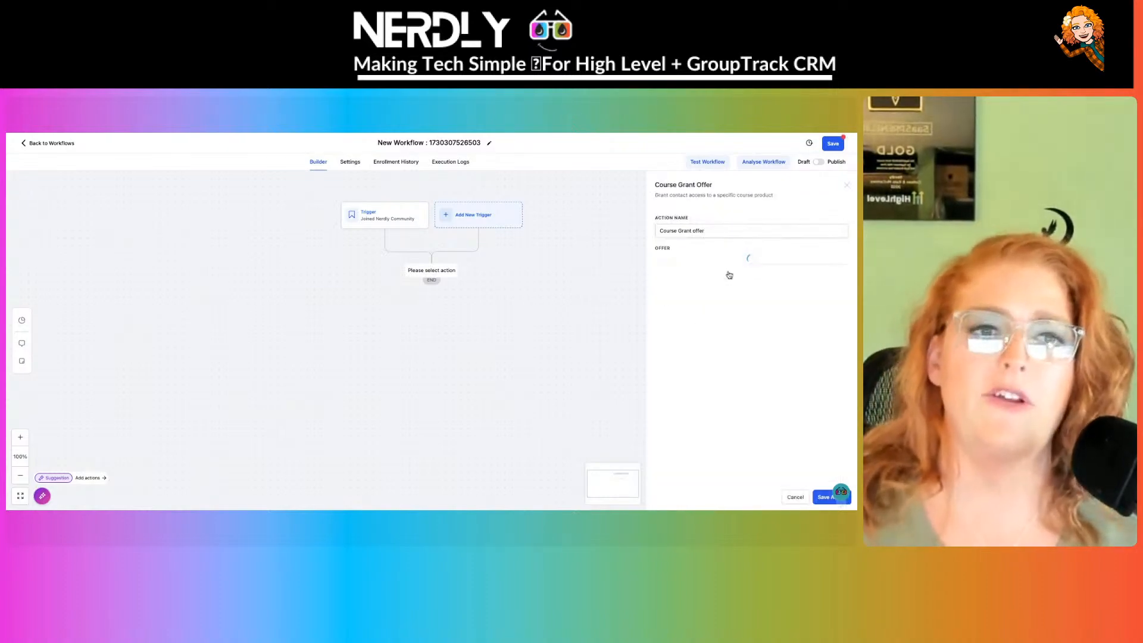
{"action": "left_click", "coordinate": [717, 260]}
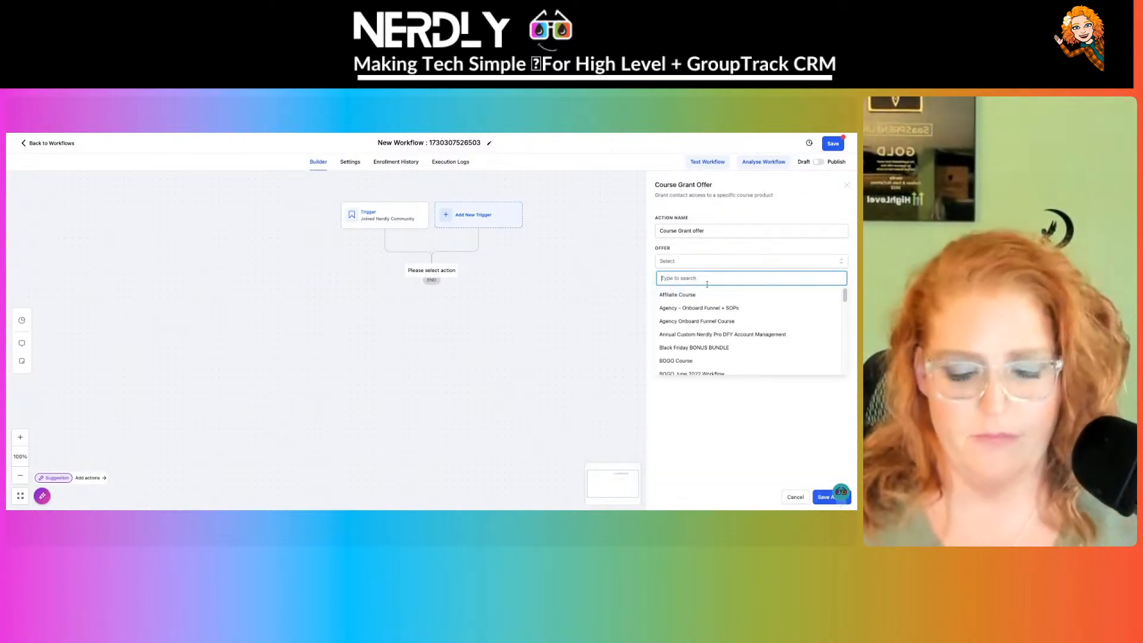
{"action": "type", "text": "chrome"}
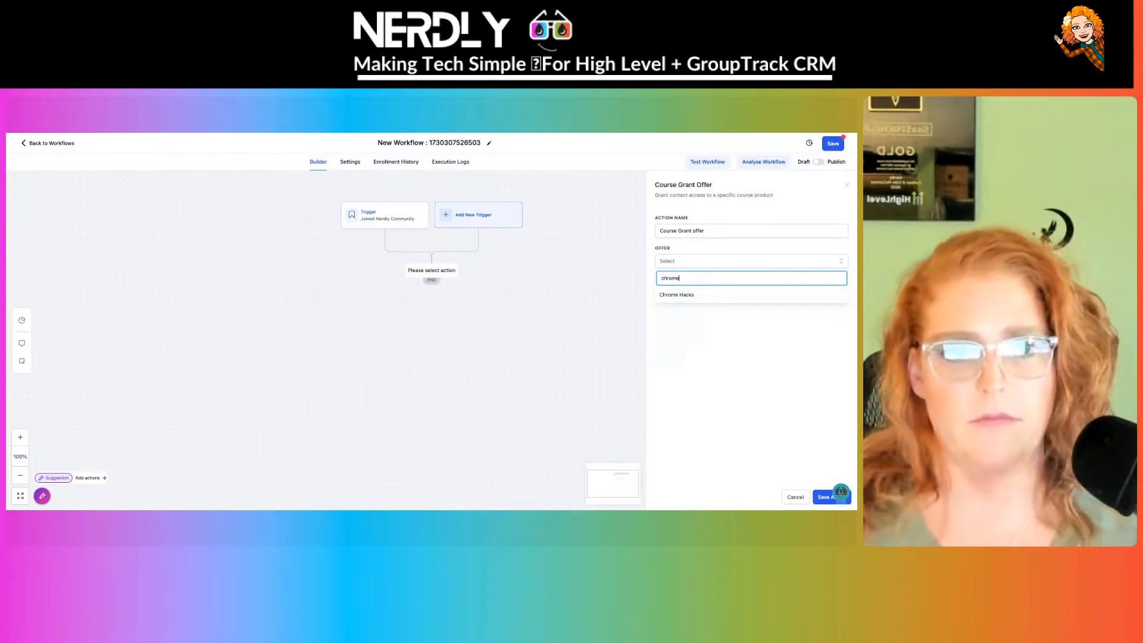
{"action": "left_click", "coordinate": [697, 294]}
{"action": "left_click", "coordinate": [825, 497]}
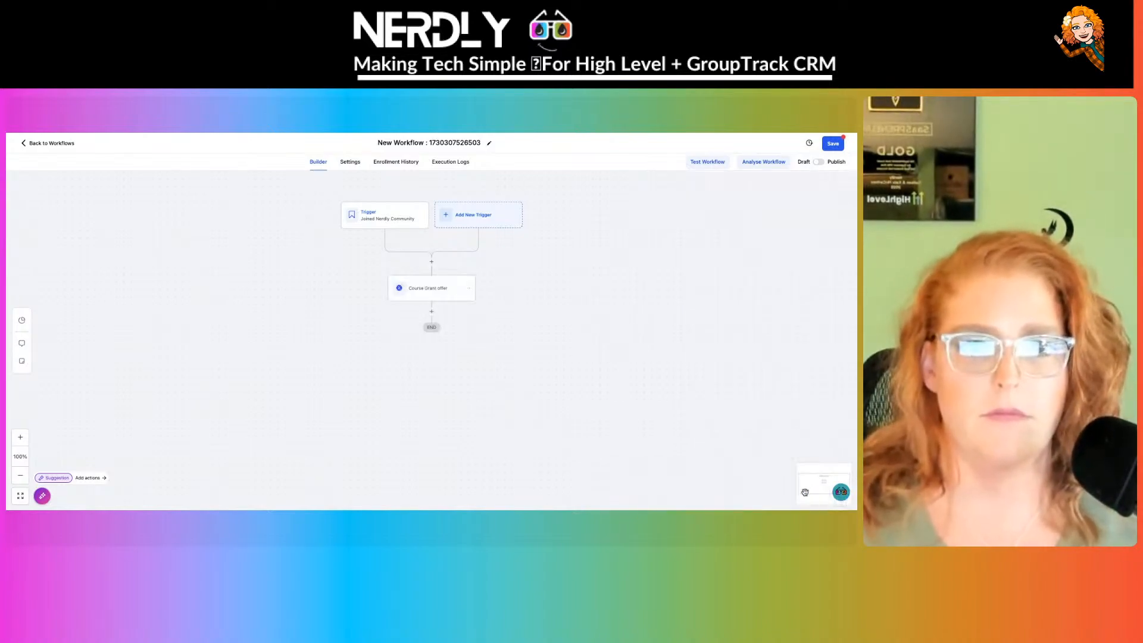
- Switch the workflow to Published, retitle it 'Joined Nerdly Community Group, Grand Chrome Hacks', and save
{"action": "left_click", "coordinate": [819, 161]}
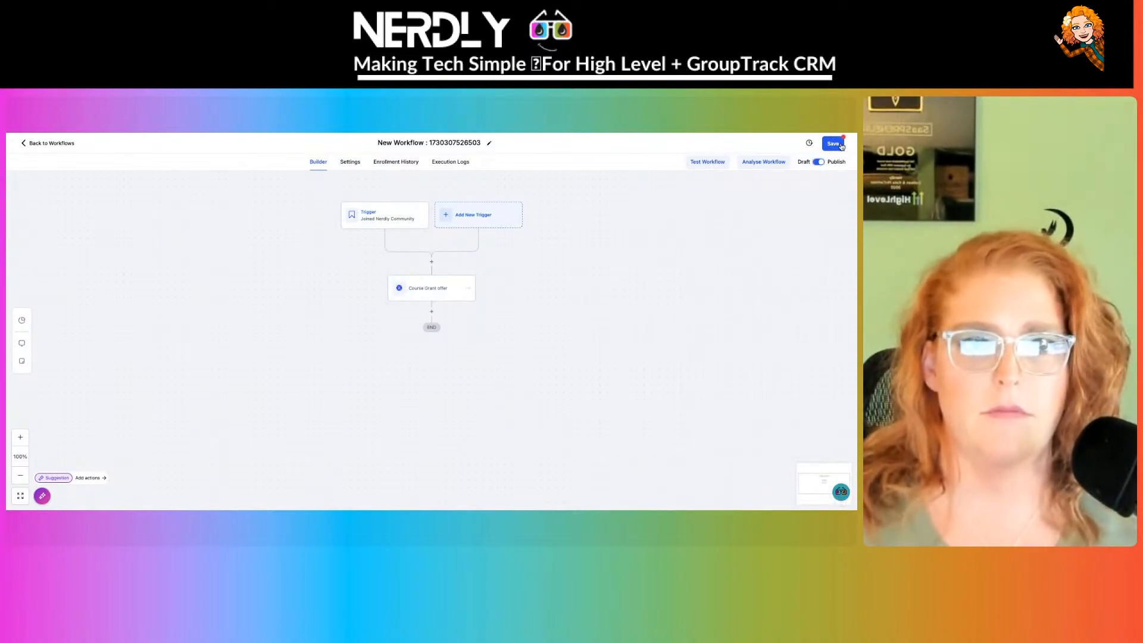
{"action": "left_click", "coordinate": [451, 144]}
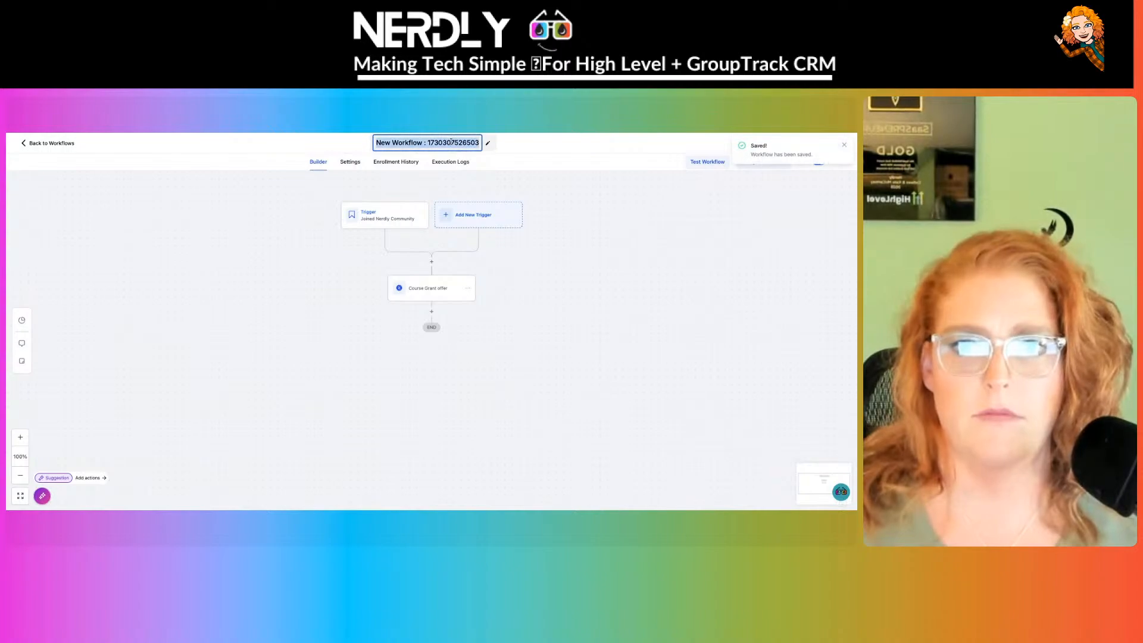
{"action": "type", "text": "Joined"}
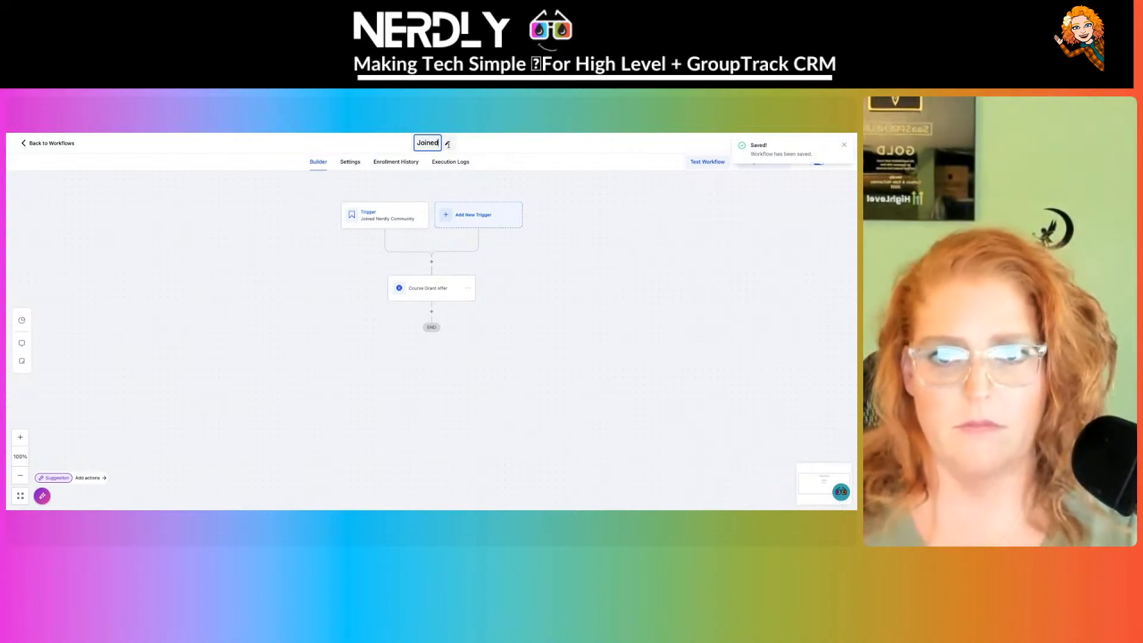
{"action": "type", "text": " Nerdly Community Gropup"}
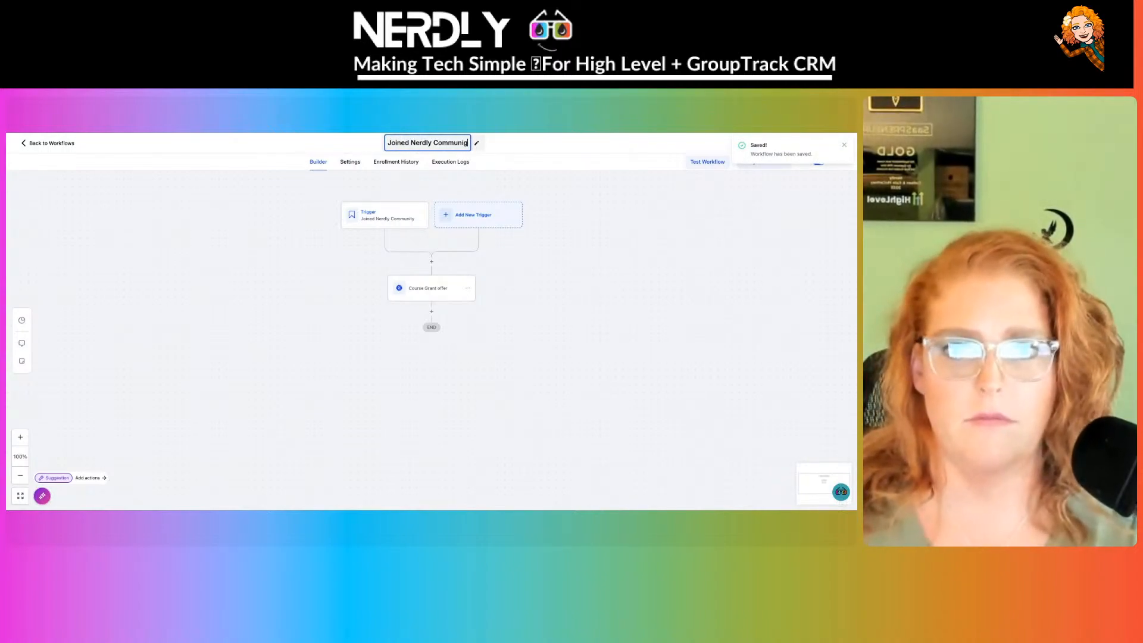
{"action": "key", "text": "BackSpace"}
{"action": "key", "text": "BackSpace"}
{"action": "key", "text": "BackSpace"}
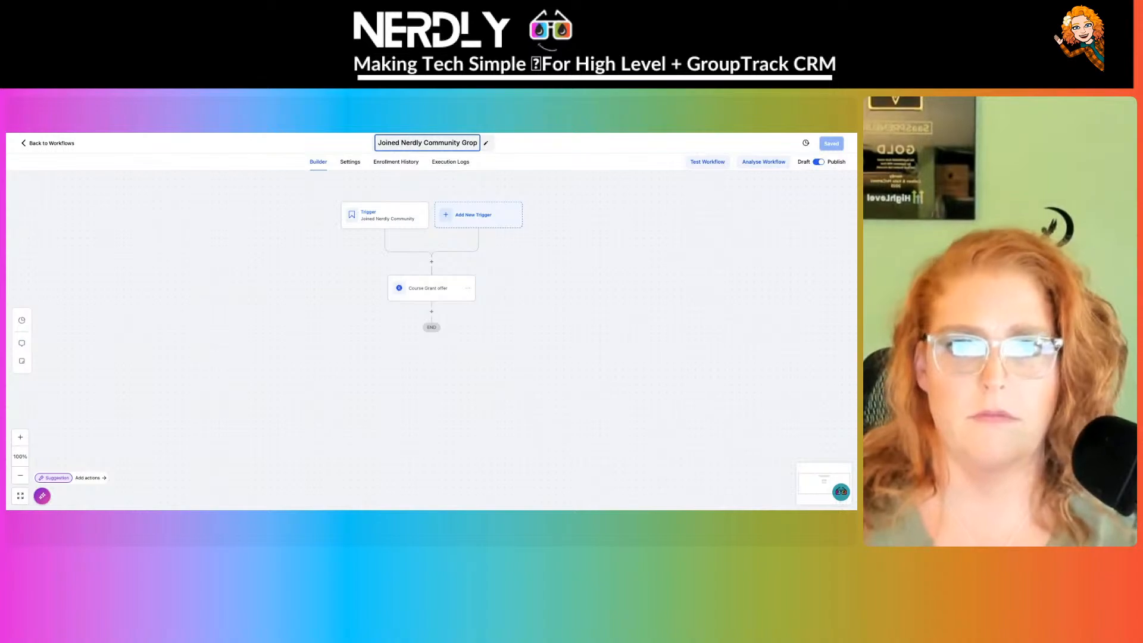
{"action": "type", "text": "up,"}
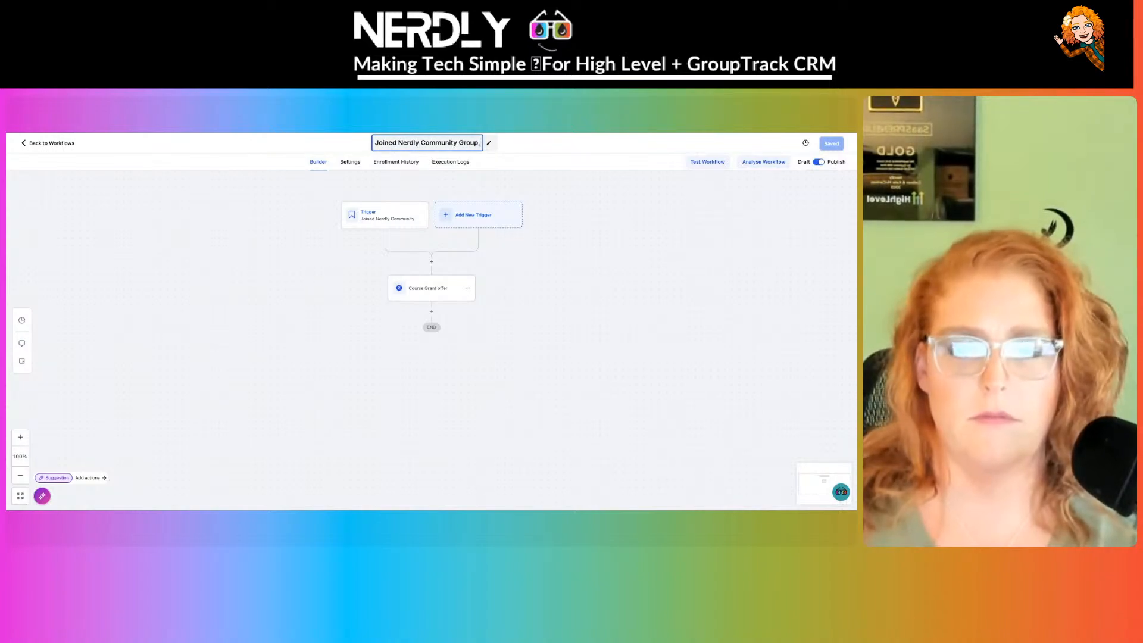
{"action": "type", "text": " Grand Chrome Hacks"}
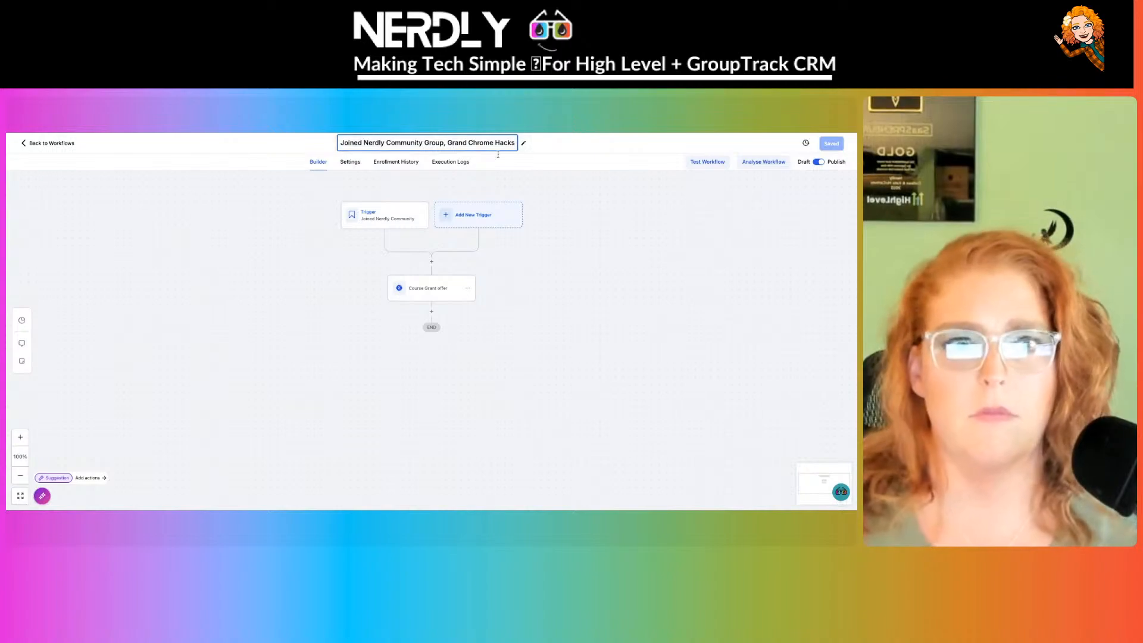
{"action": "left_click", "coordinate": [773, 237]}
{"action": "left_click", "coordinate": [836, 146]}
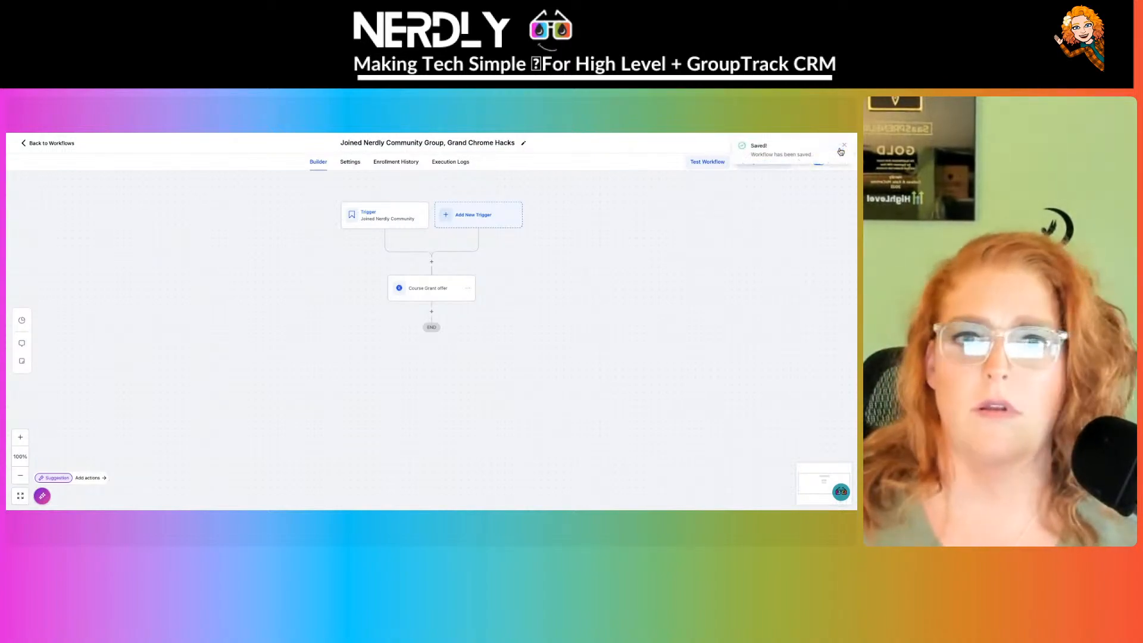
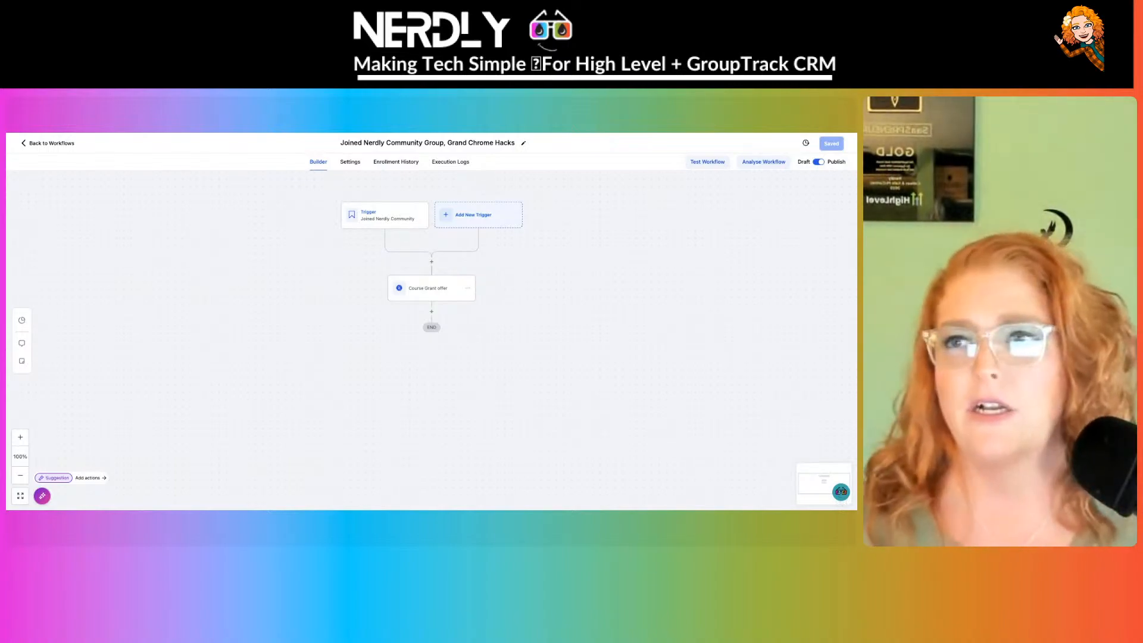
- Leave the Joined Nerdly Community Group builder via Back to Workflows for the full Workflow List
{"action": "left_click", "coordinate": [49, 144]}
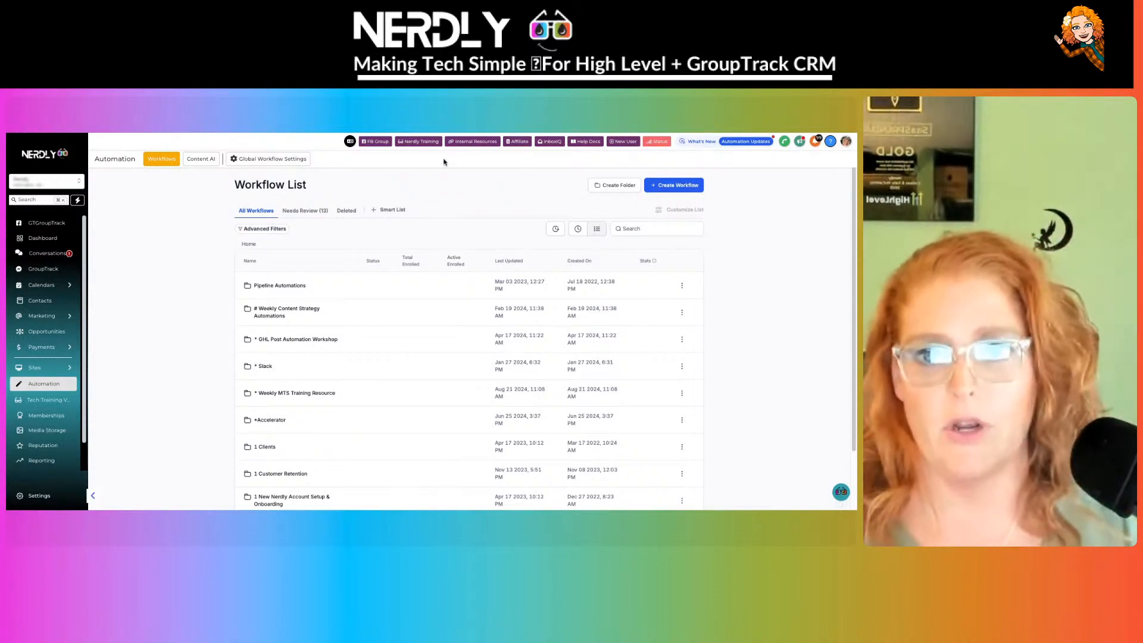
- Create a smart list named Purchase with a Trigger Type filter of Order Form Submission
{"action": "left_click", "coordinate": [398, 211]}
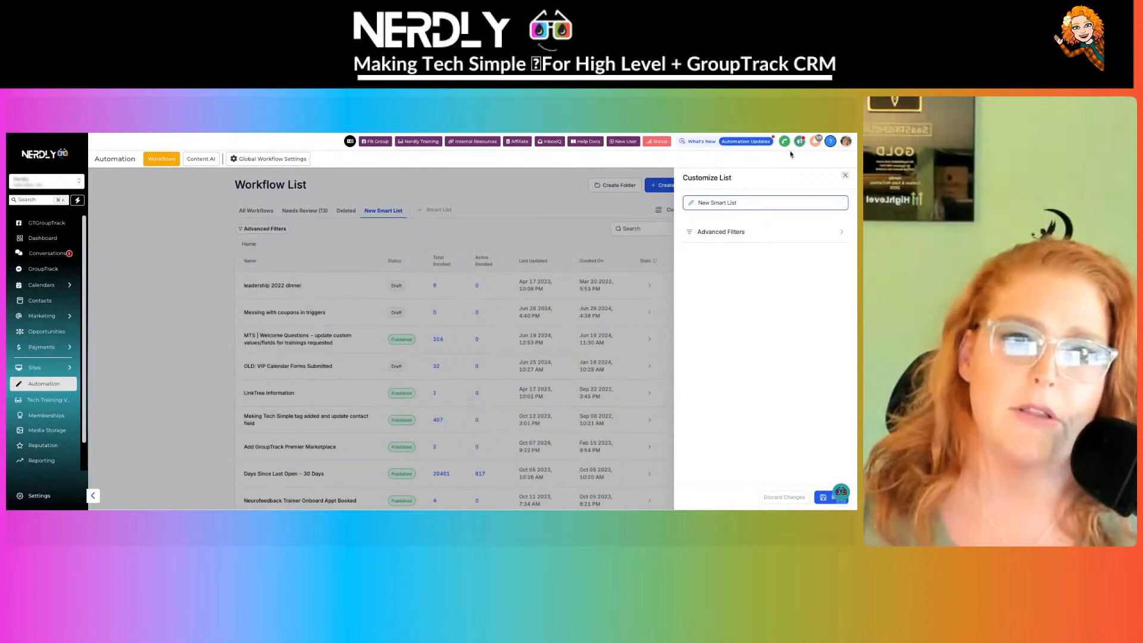
{"action": "triple_click", "coordinate": [750, 204]}
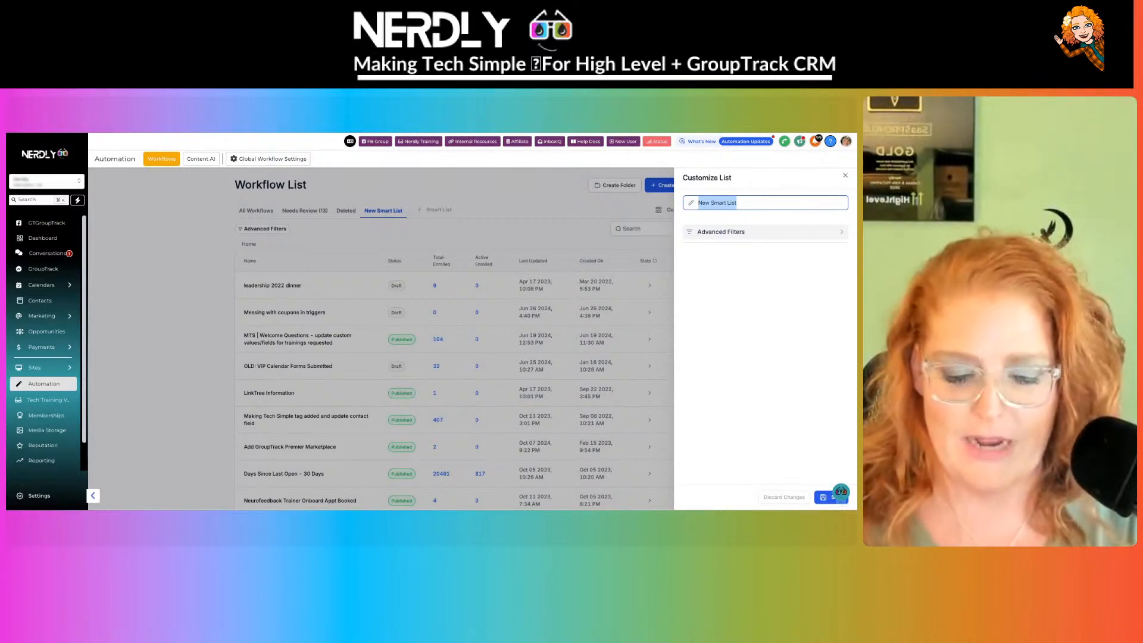
{"action": "type", "text": "Purchases"}
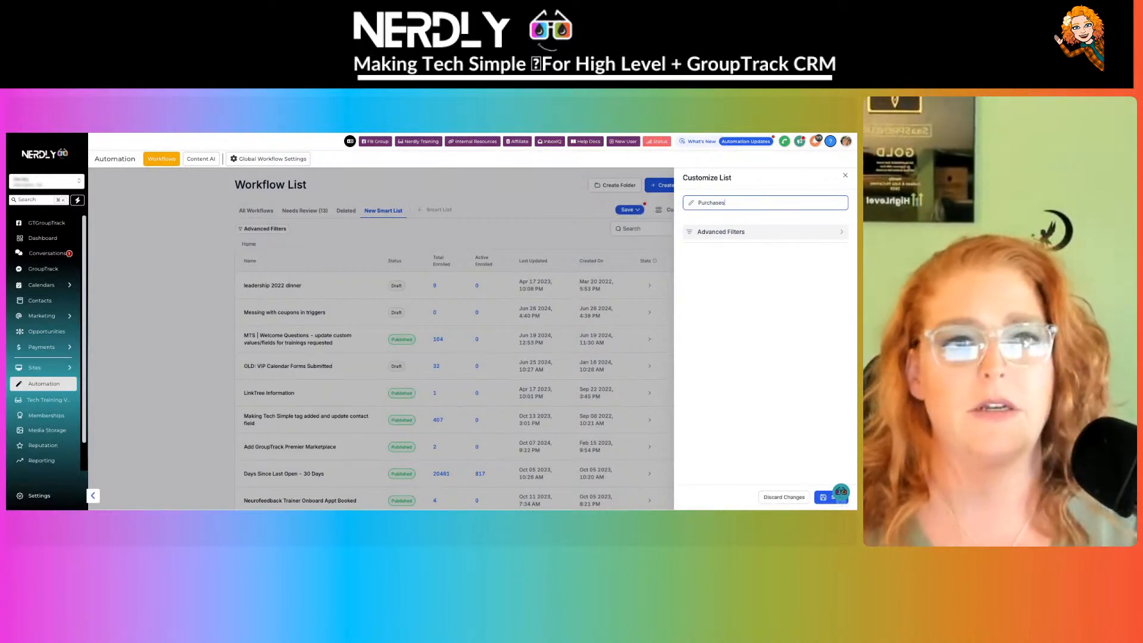
{"action": "left_click", "coordinate": [750, 233]}
{"action": "left_click", "coordinate": [727, 210]}
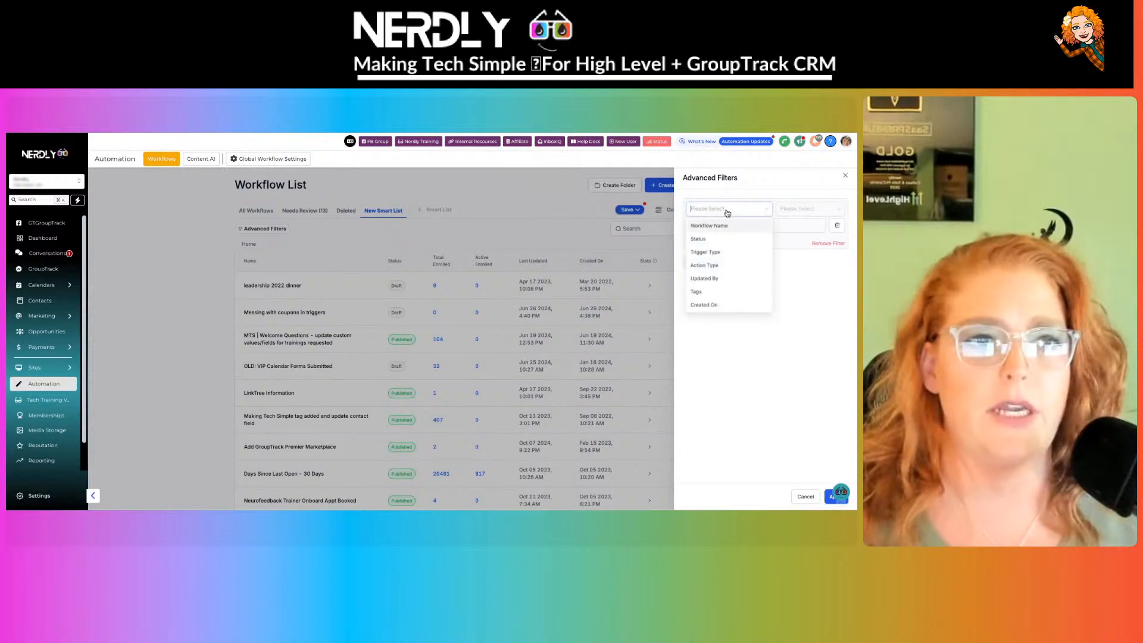
{"action": "left_click", "coordinate": [721, 252]}
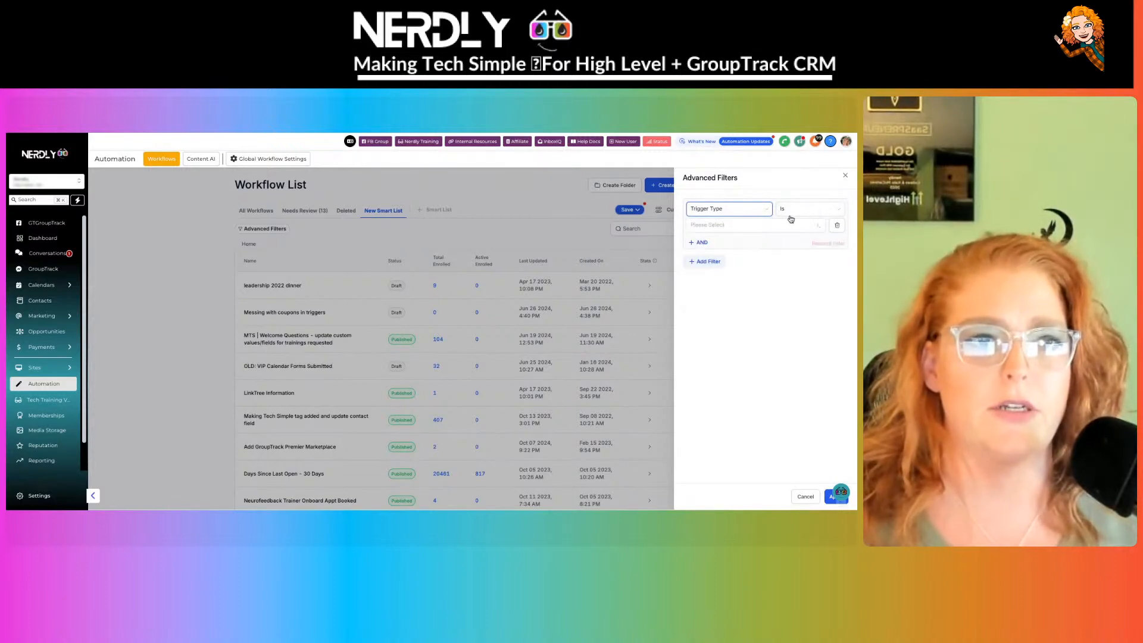
{"action": "left_click", "coordinate": [761, 231]}
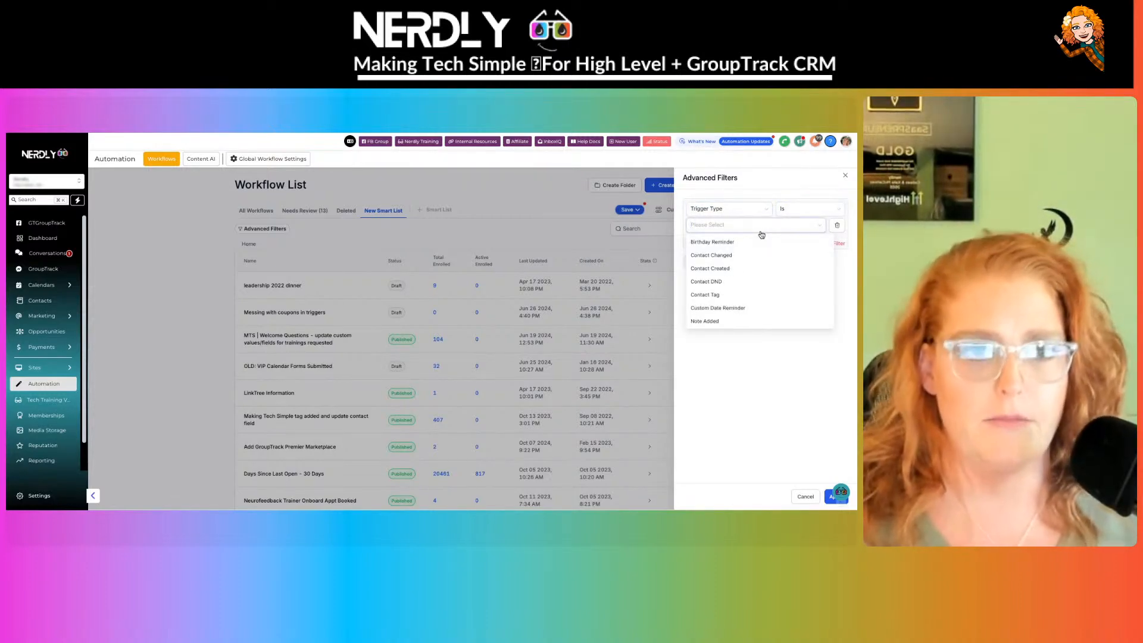
{"action": "type", "text": "order"}
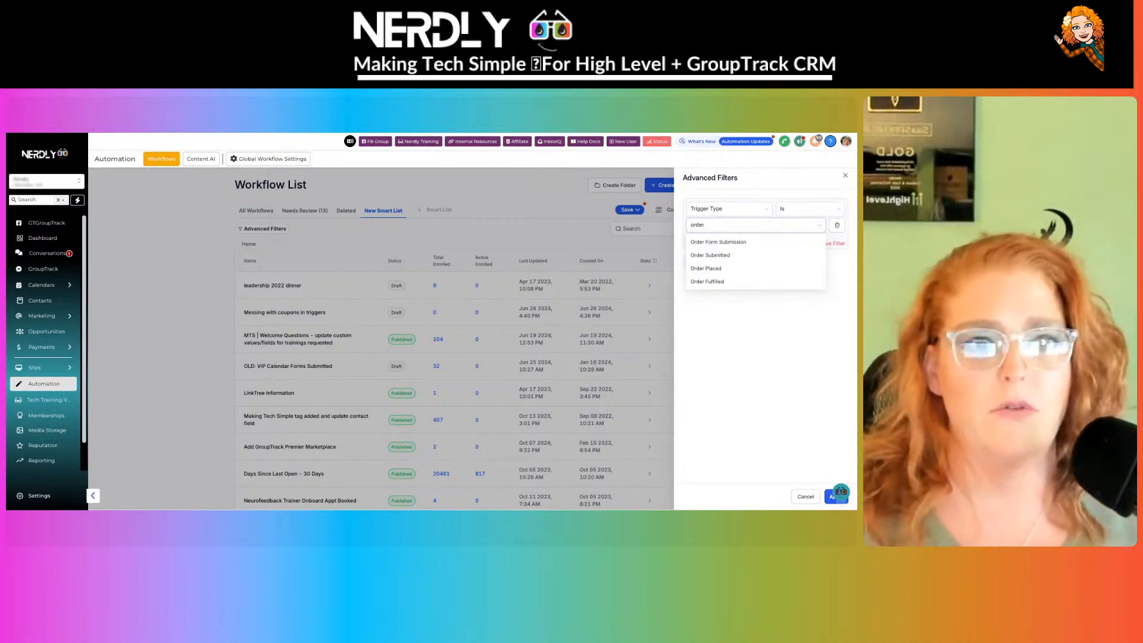
{"action": "left_click", "coordinate": [755, 244]}
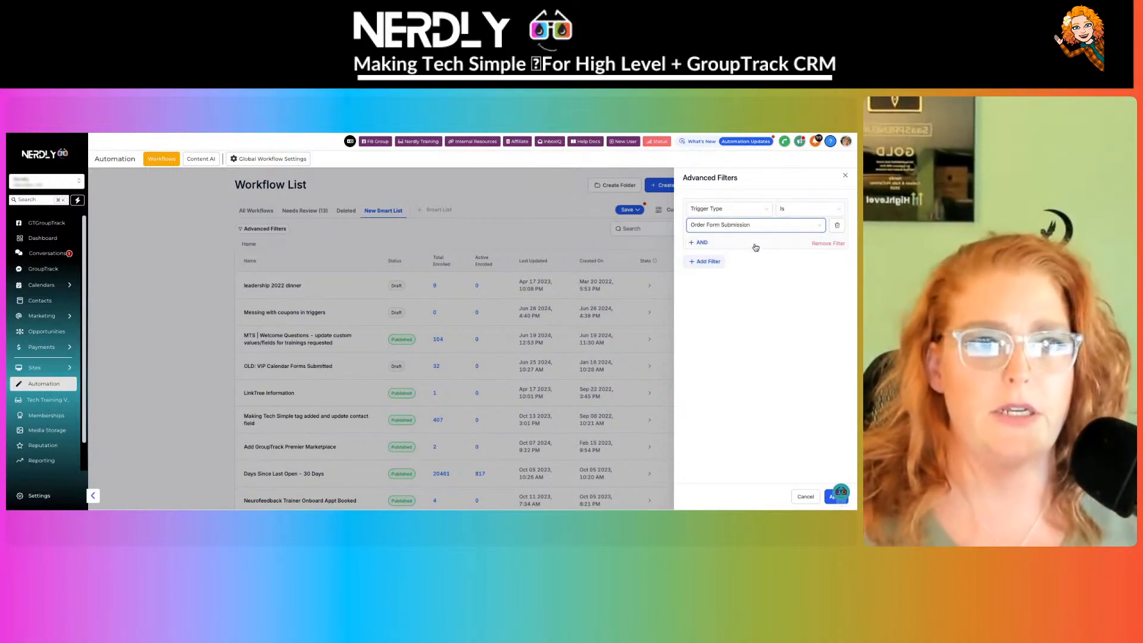
- Add a second OR filter for Trigger Type Order Submitted
{"action": "left_click", "coordinate": [708, 264]}
{"action": "left_click", "coordinate": [726, 284]}
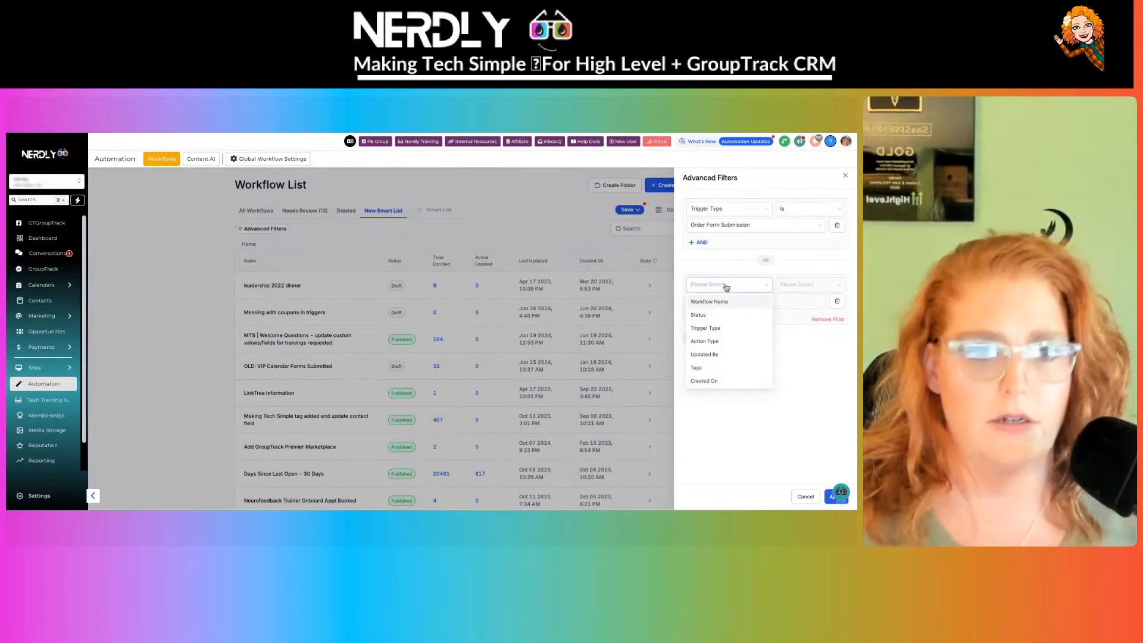
{"action": "left_click", "coordinate": [718, 331]}
{"action": "left_click", "coordinate": [752, 302]}
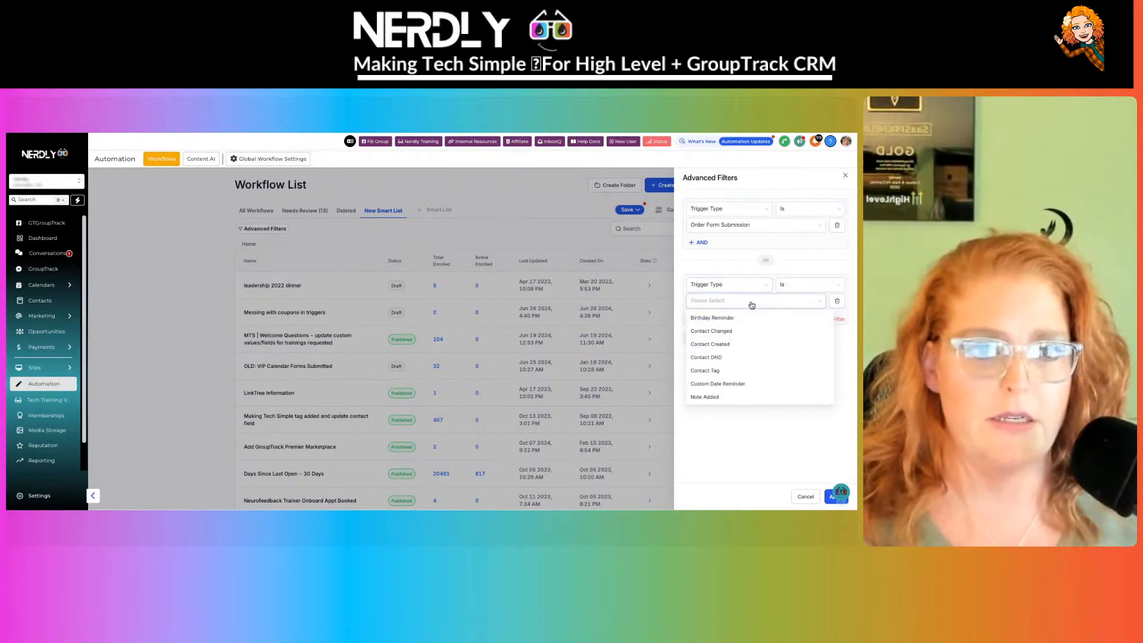
{"action": "type", "text": "order"}
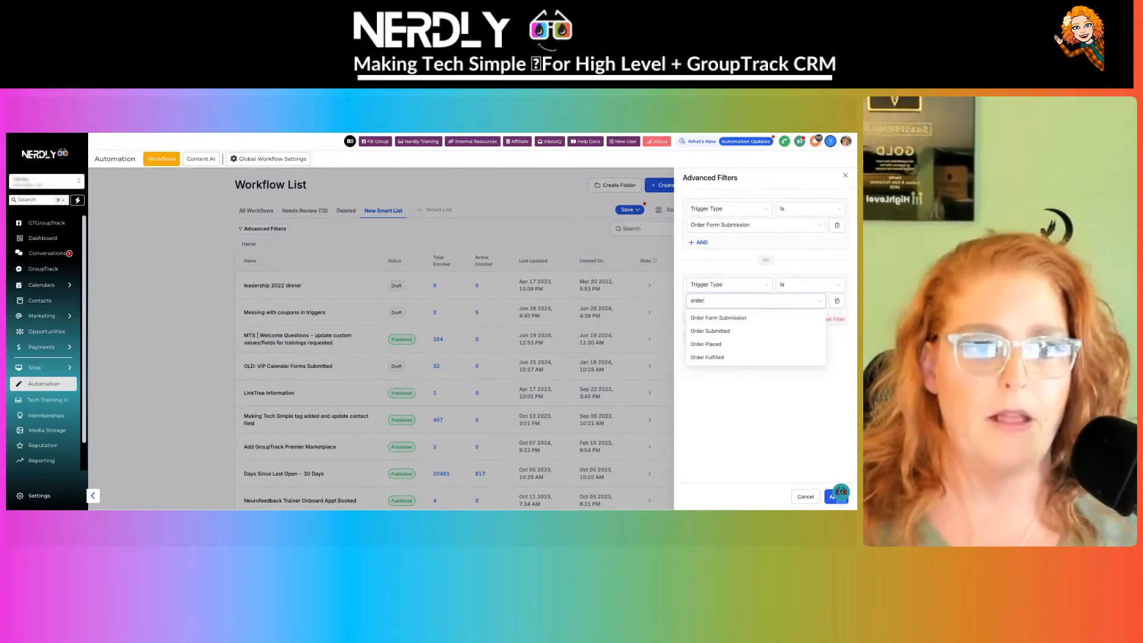
{"action": "left_click", "coordinate": [748, 331]}
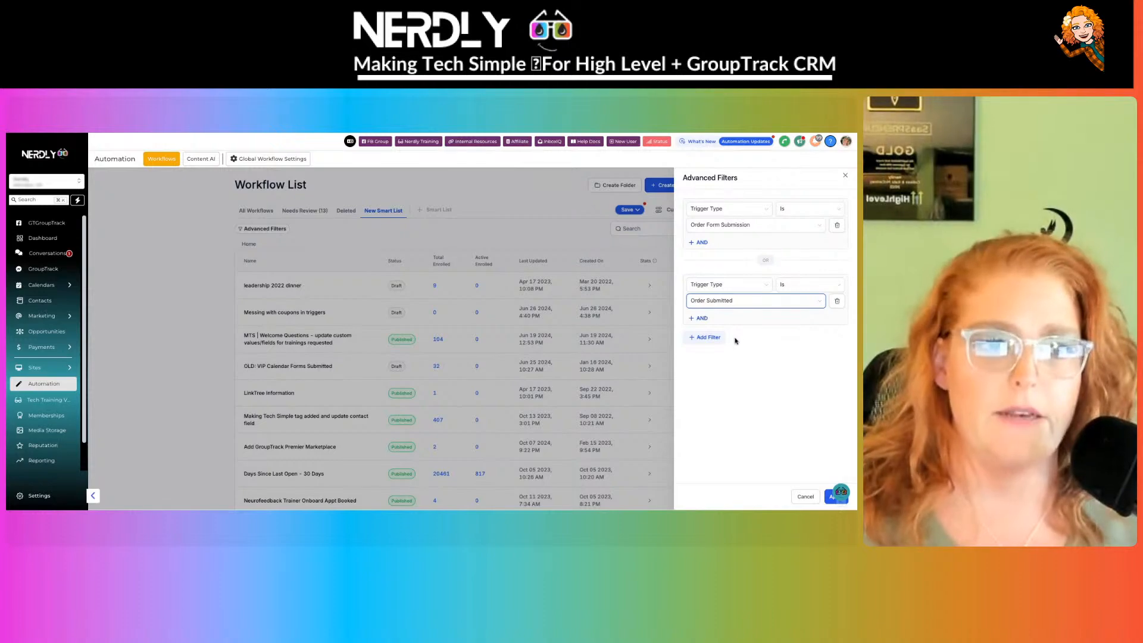
- Add a third OR filter for Trigger Type Order Placed and apply the filters
{"action": "left_click", "coordinate": [712, 338]}
{"action": "left_click", "coordinate": [721, 359]}
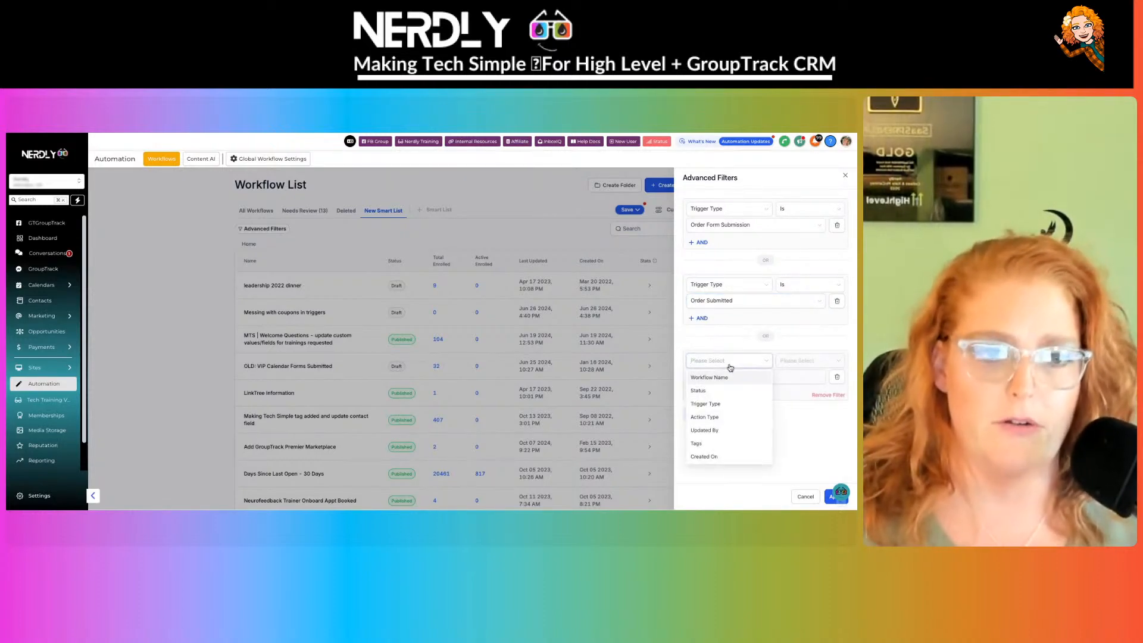
{"action": "left_click", "coordinate": [724, 392]}
{"action": "left_click", "coordinate": [709, 377]}
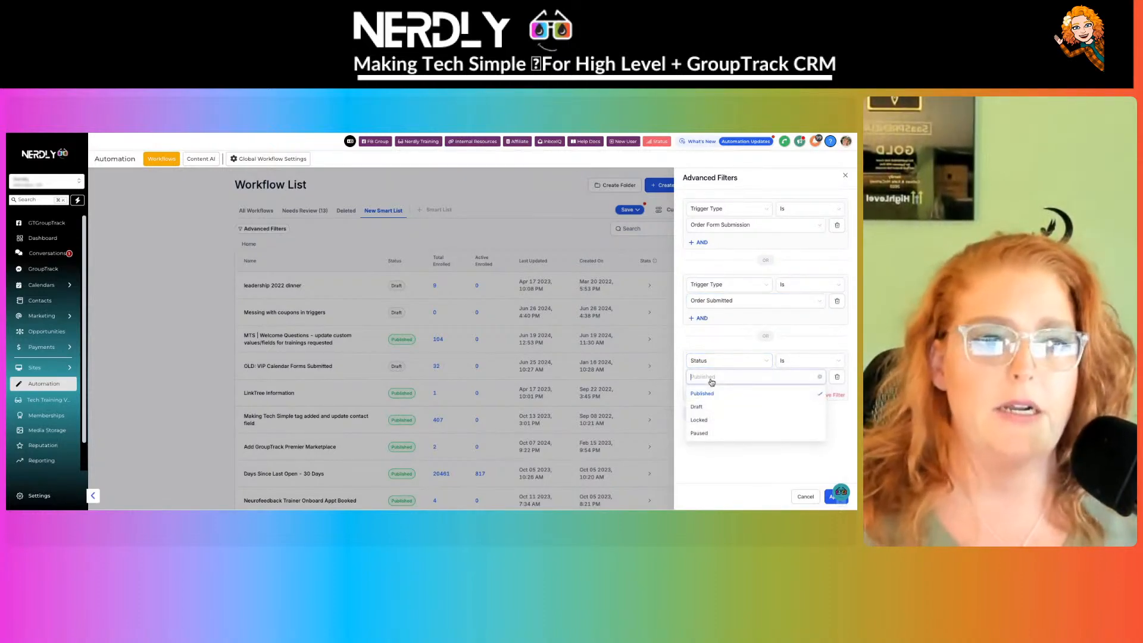
{"action": "left_click", "coordinate": [718, 394]}
{"action": "left_click", "coordinate": [719, 361]}
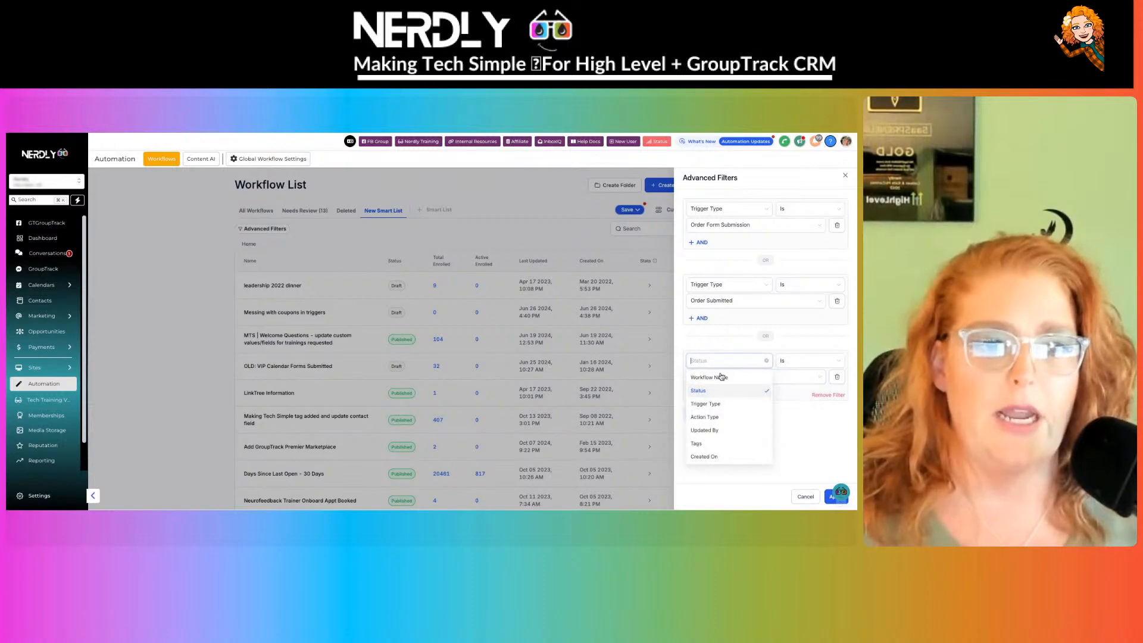
{"action": "left_click", "coordinate": [720, 404]}
{"action": "left_click", "coordinate": [731, 380]}
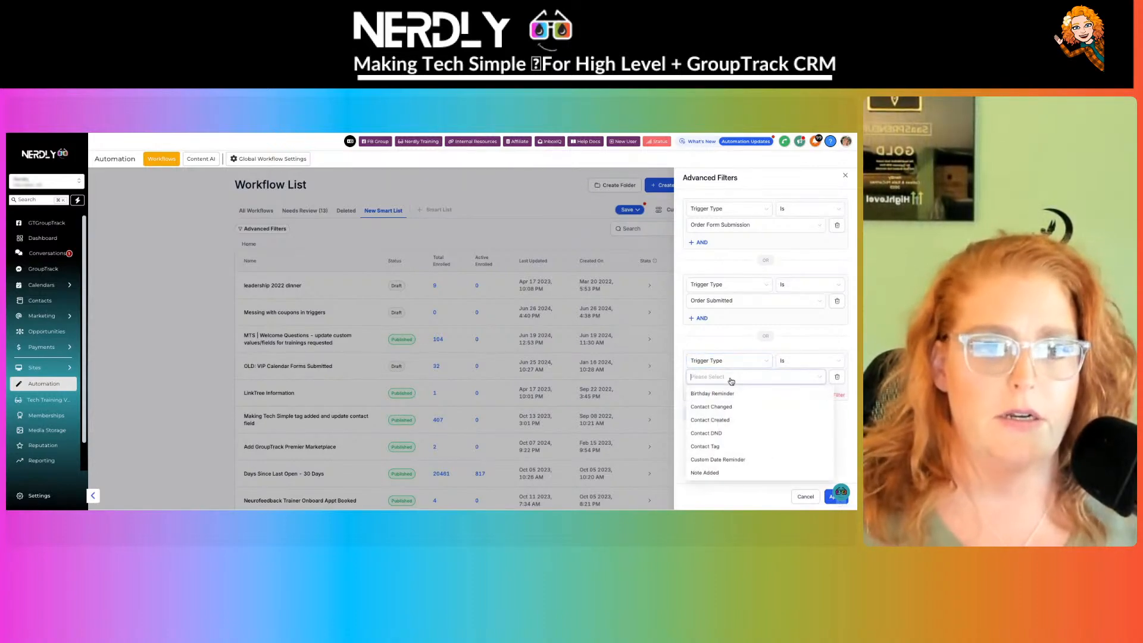
{"action": "type", "text": "order"}
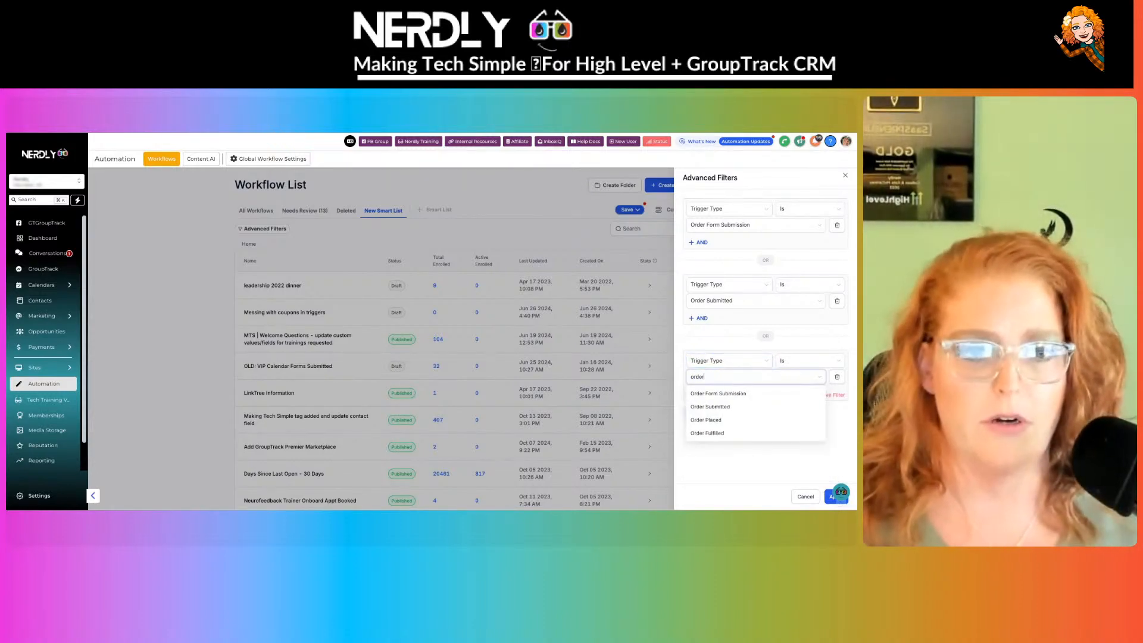
{"action": "left_click", "coordinate": [729, 421]}
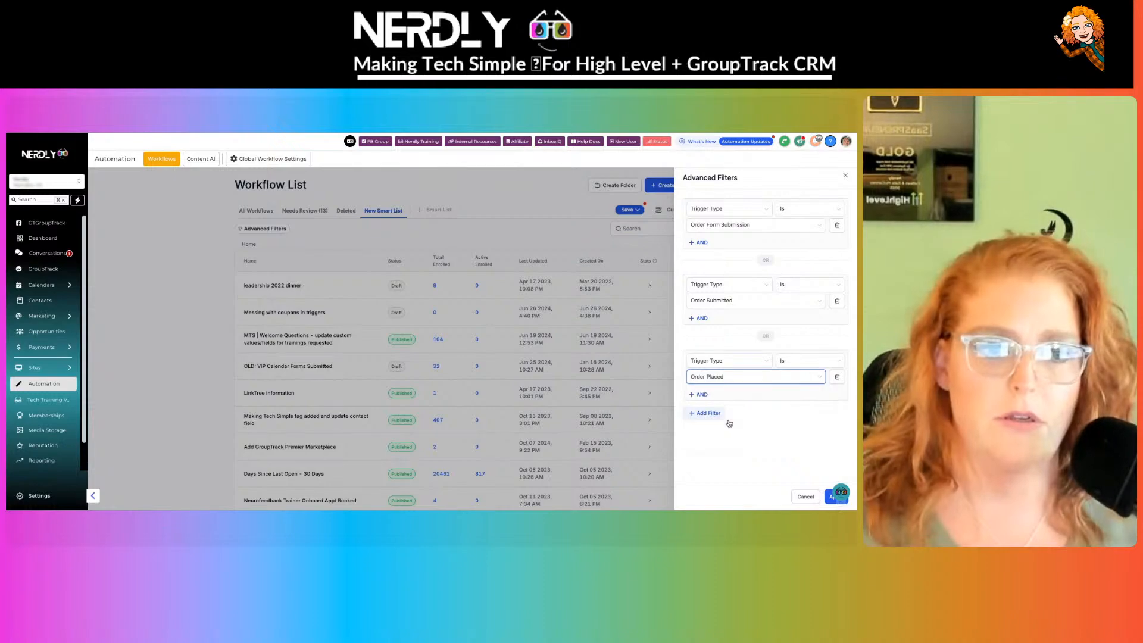
{"action": "left_click", "coordinate": [829, 498]}
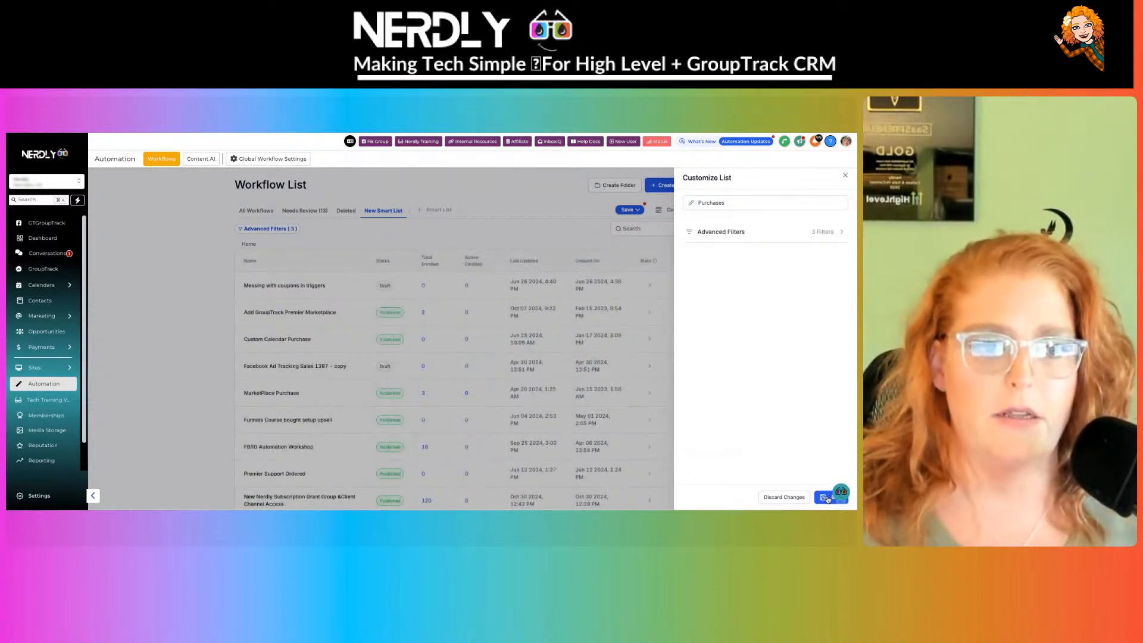
- Save the Purchases smart list and browse its matching workflows through page 3
{"action": "left_click", "coordinate": [827, 498]}
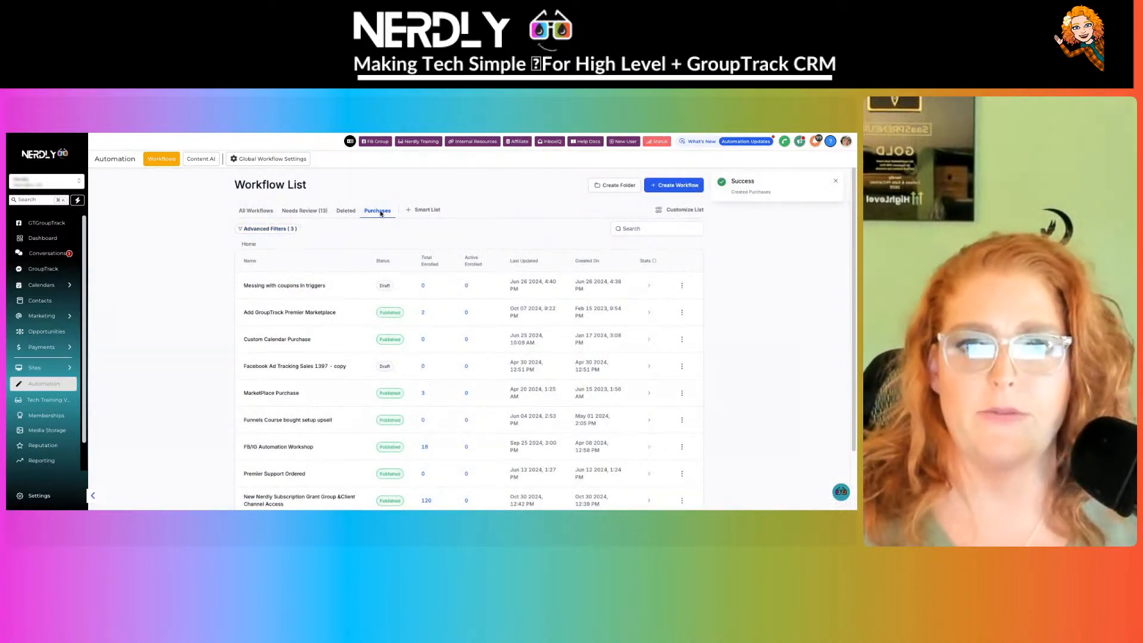
{"action": "scroll", "coordinate": [360, 316], "scroll_direction": "down", "scroll_amount": 1}
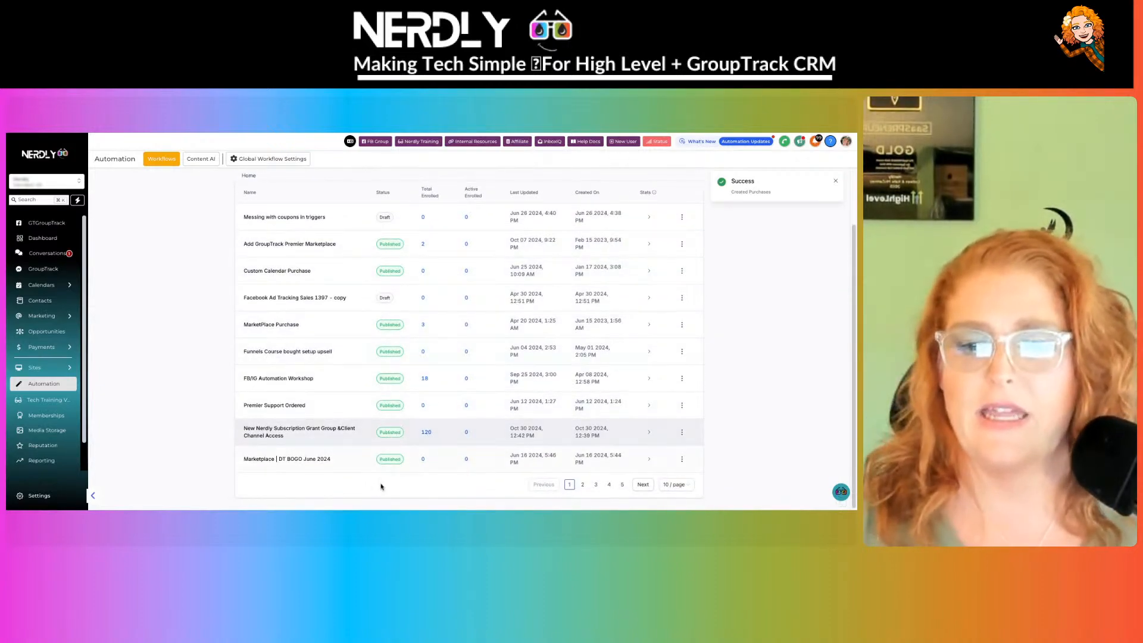
{"action": "left_click", "coordinate": [643, 486]}
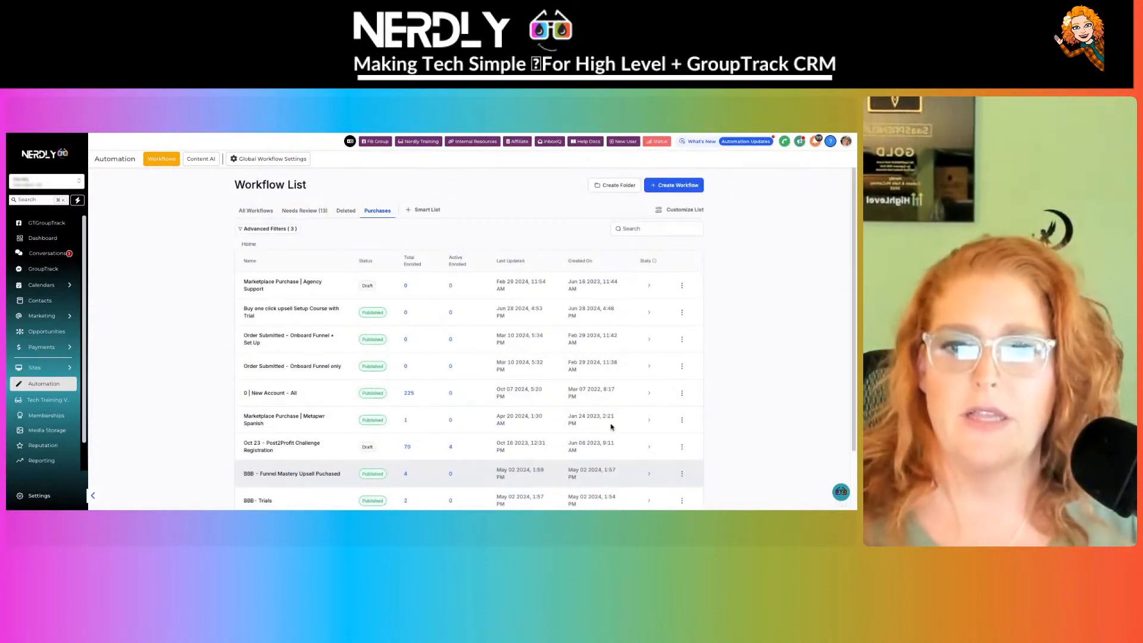
{"action": "scroll", "coordinate": [564, 341], "scroll_direction": "down", "scroll_amount": 1}
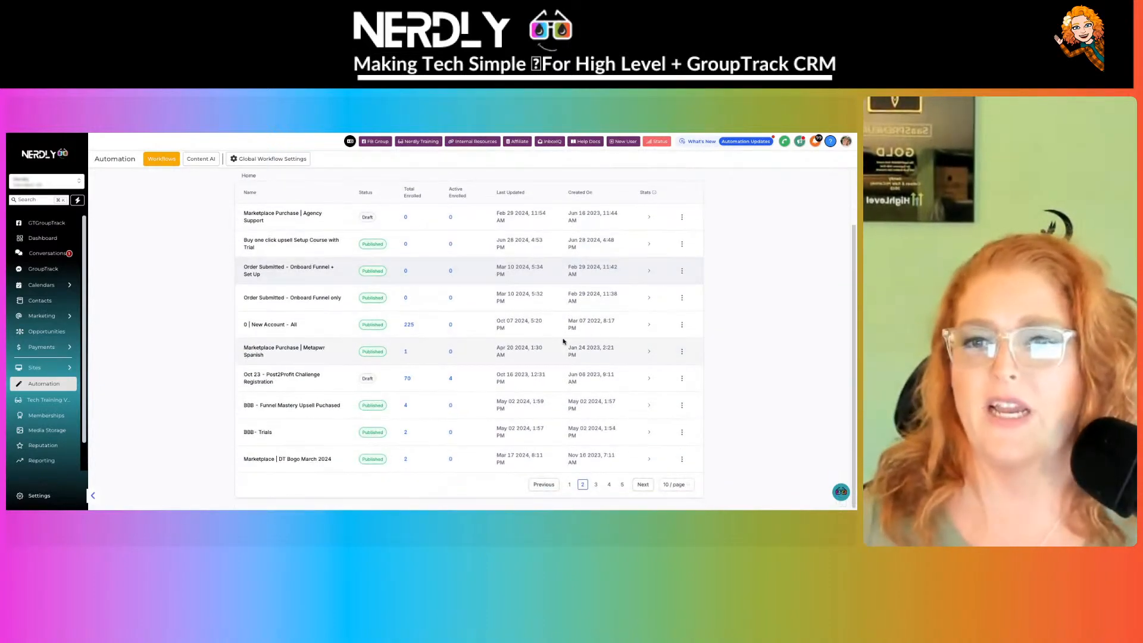
{"action": "left_click", "coordinate": [641, 486]}
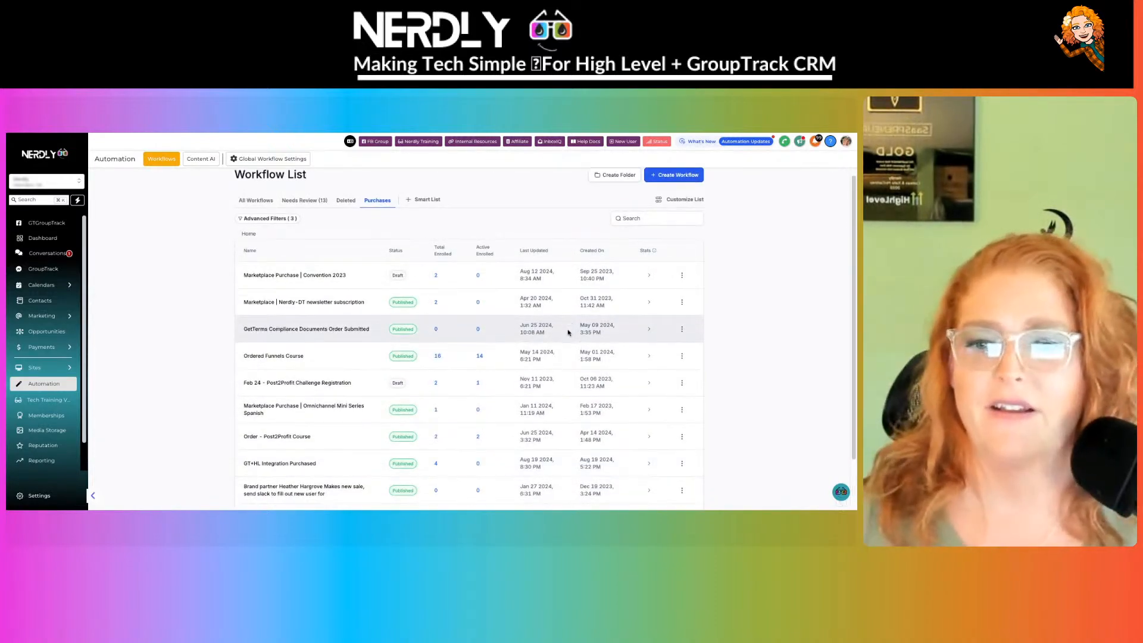
{"action": "scroll", "coordinate": [565, 337], "scroll_direction": "down", "scroll_amount": 1}
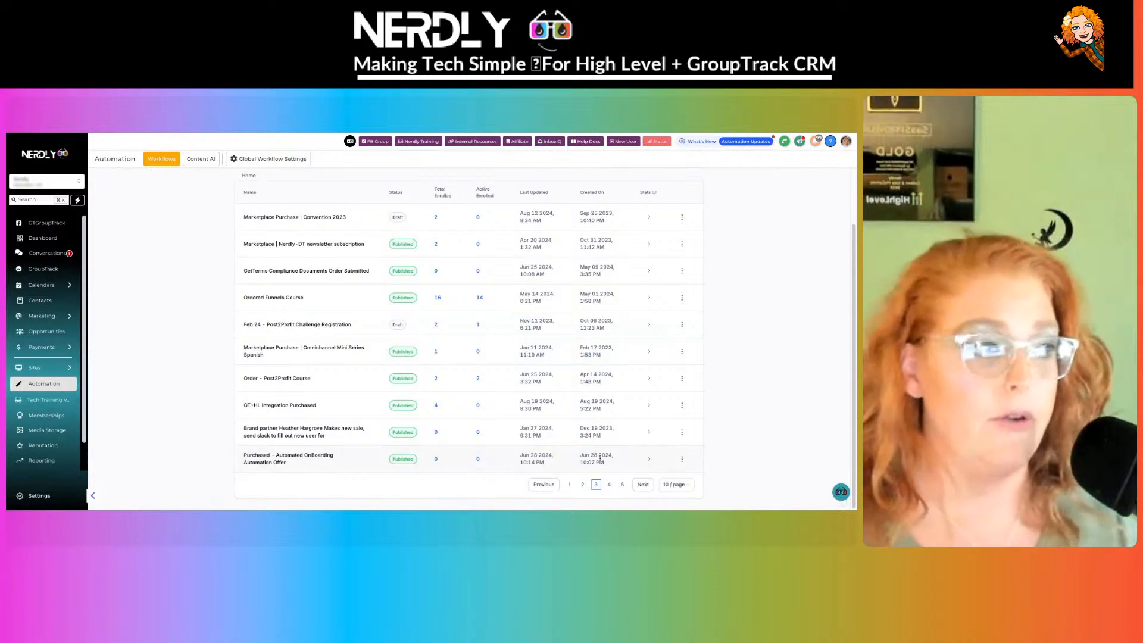
{"action": "scroll", "coordinate": [640, 486], "scroll_direction": "up", "scroll_amount": 2}
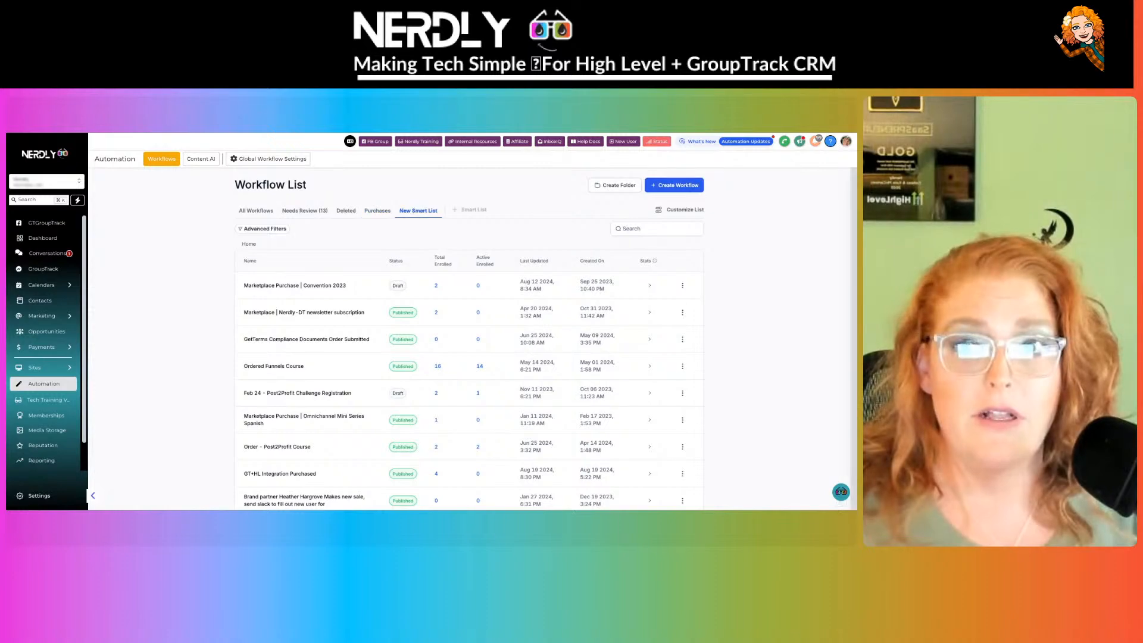
- Start another smart list, browse the tag values for a Tags filter, then dismiss Advanced Filters
{"action": "left_click", "coordinate": [424, 209]}
{"action": "left_click", "coordinate": [763, 238]}
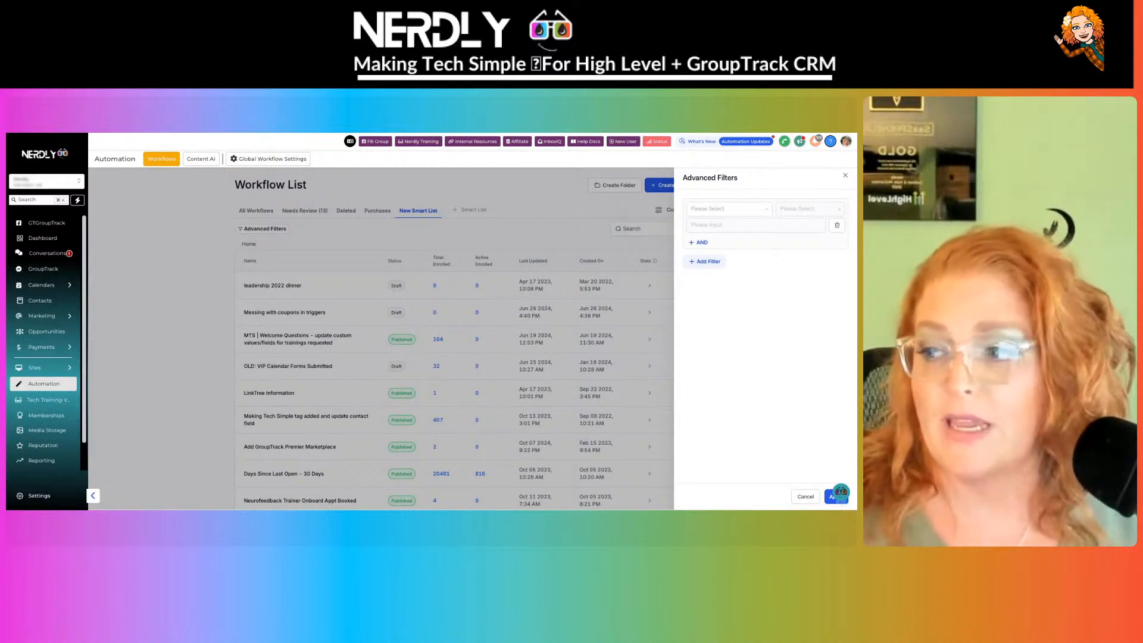
{"action": "left_click", "coordinate": [720, 208]}
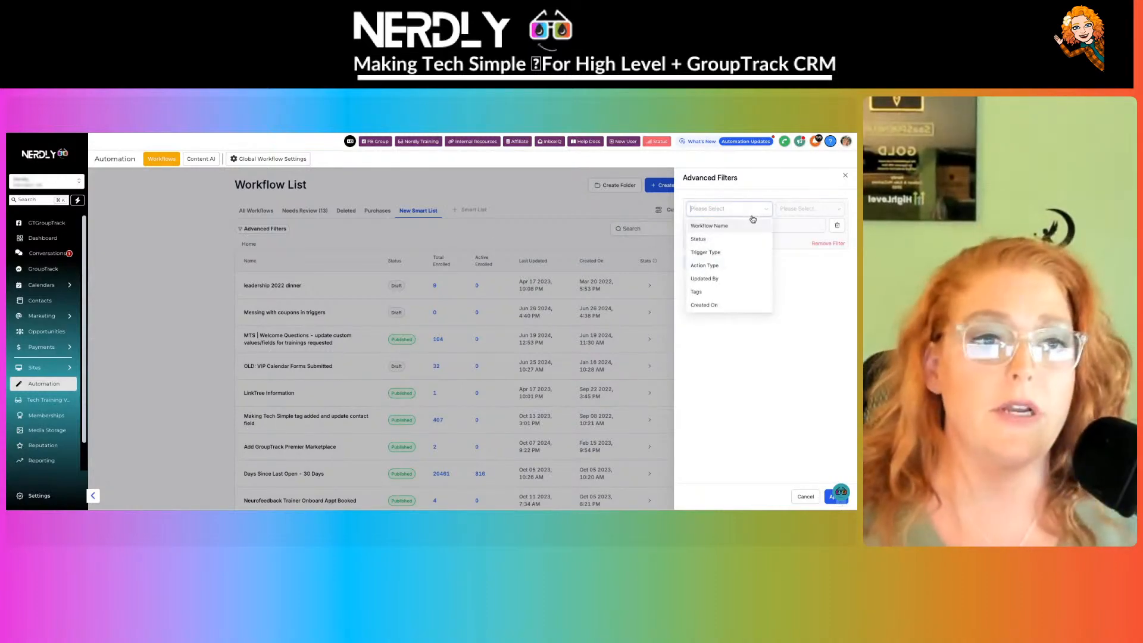
{"action": "left_click", "coordinate": [726, 292]}
{"action": "left_click", "coordinate": [791, 226]}
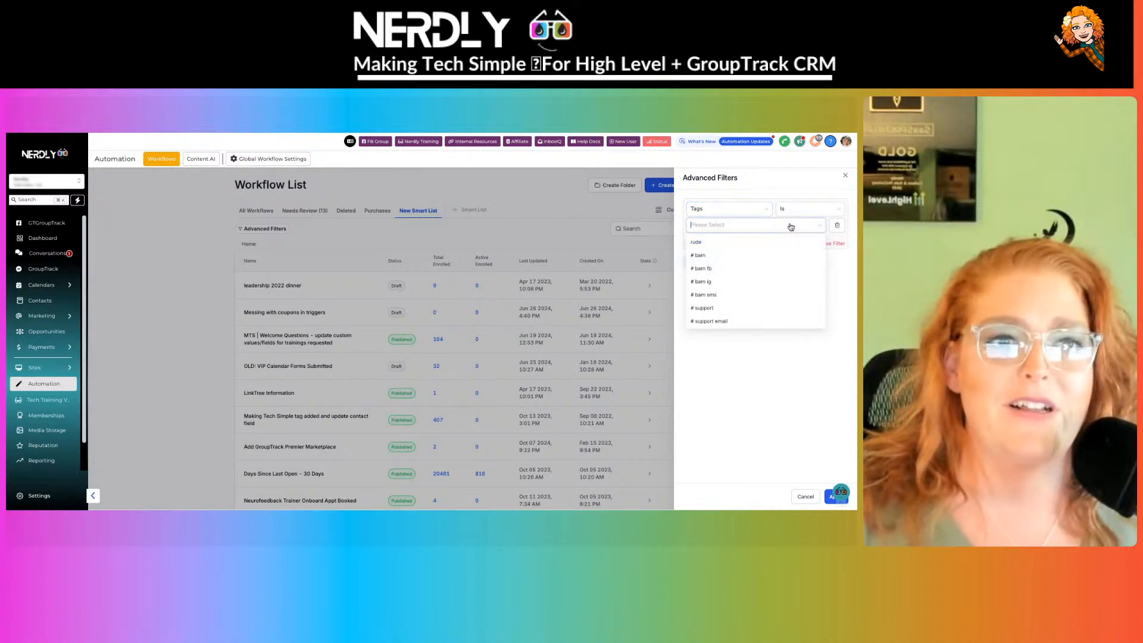
{"action": "scroll", "coordinate": [789, 266], "scroll_direction": "down", "scroll_amount": 5}
{"action": "scroll", "coordinate": [774, 276], "scroll_direction": "down", "scroll_amount": 8}
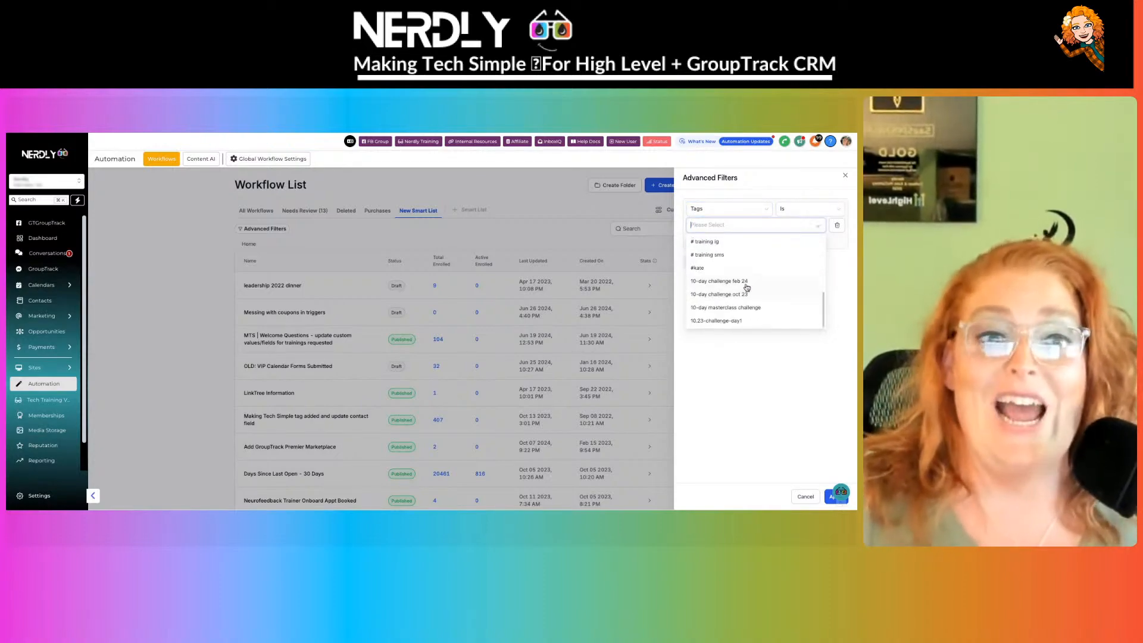
{"action": "scroll", "coordinate": [749, 296], "scroll_direction": "down", "scroll_amount": 4}
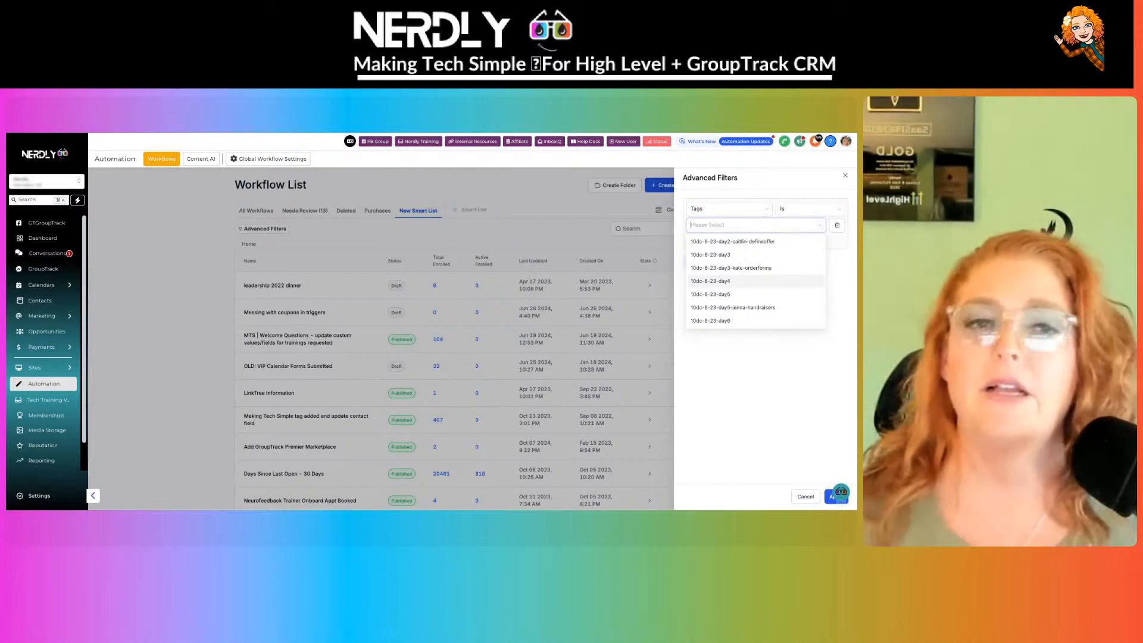
{"action": "left_click", "coordinate": [808, 497]}
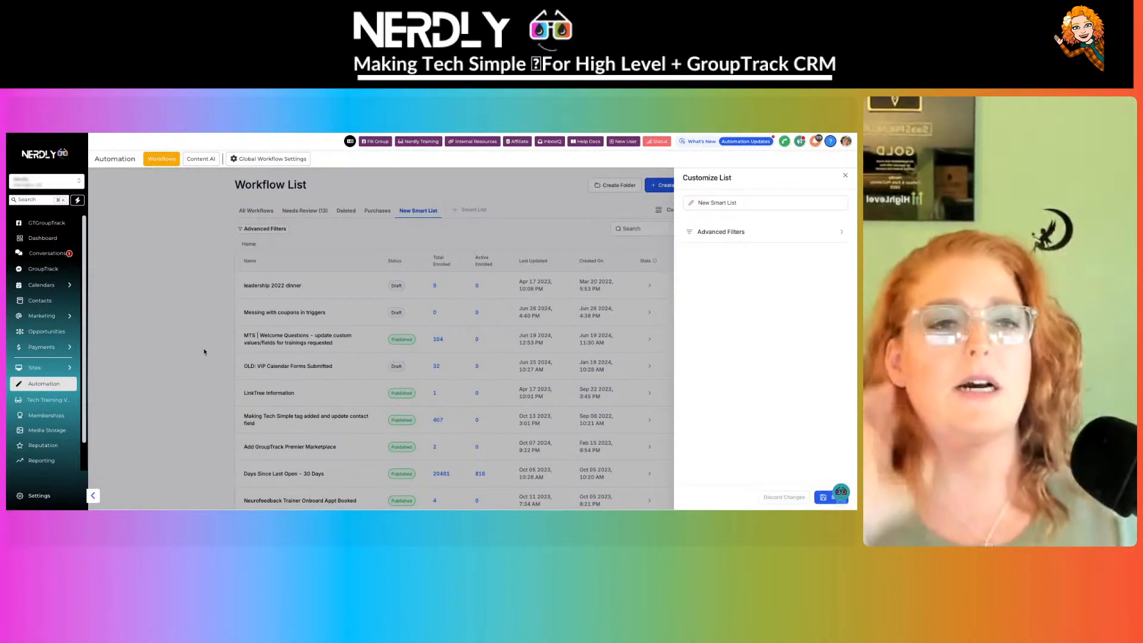
- Close the New Smart List customization panel and go to account settings
{"action": "left_click", "coordinate": [845, 175]}
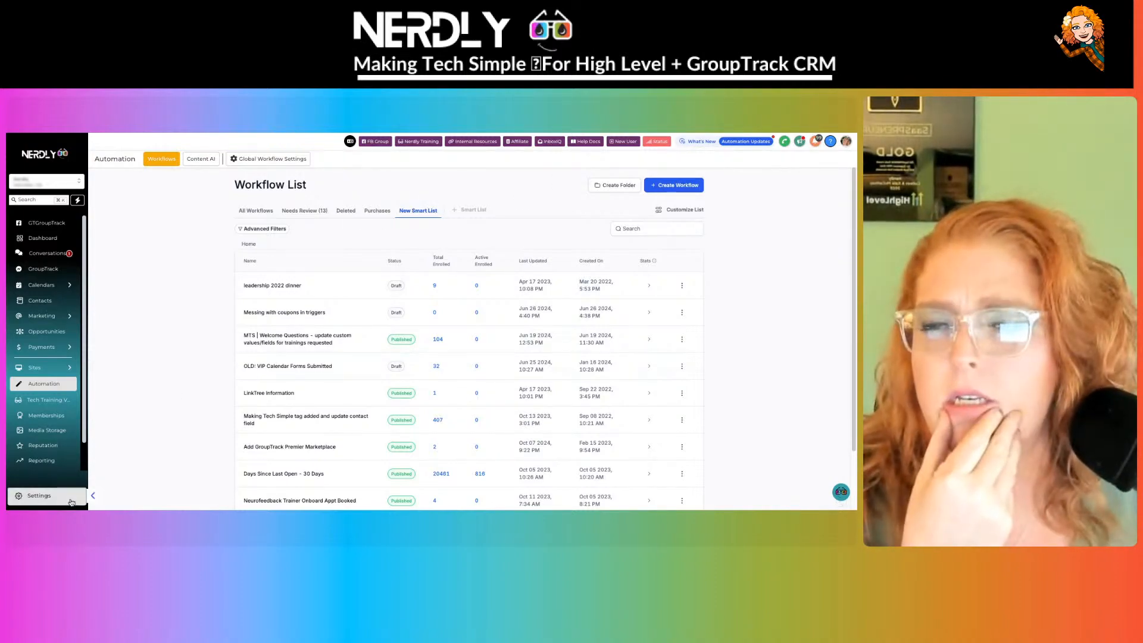
{"action": "left_click", "coordinate": [70, 496]}
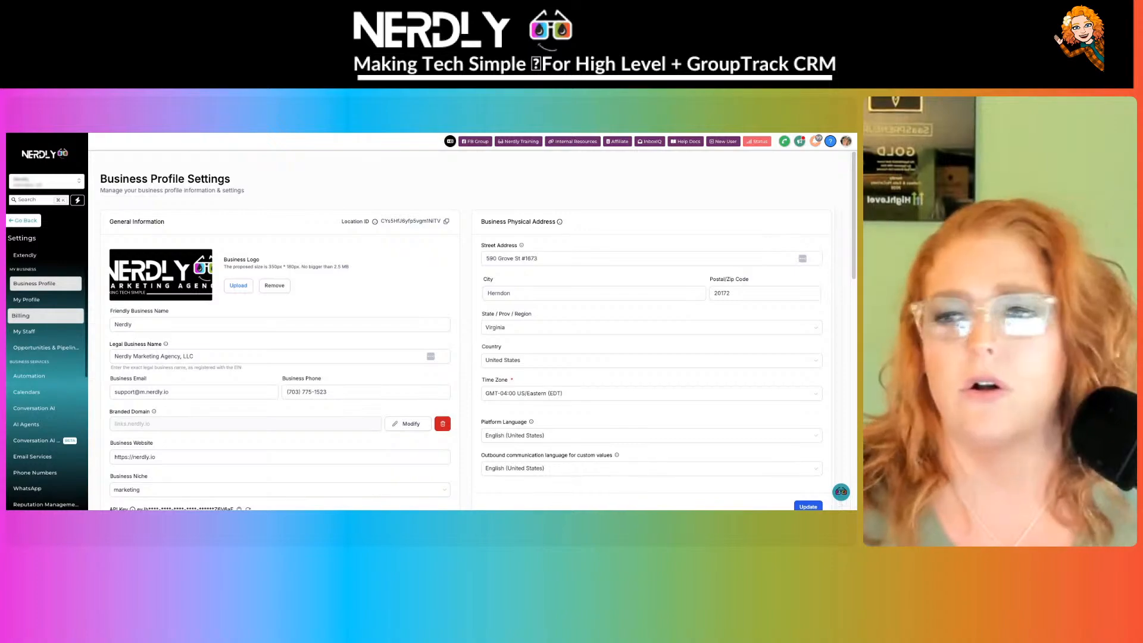
- Open the Tags settings page and page through the tag list to page 4
{"action": "scroll", "coordinate": [54, 381], "scroll_direction": "down", "scroll_amount": 5}
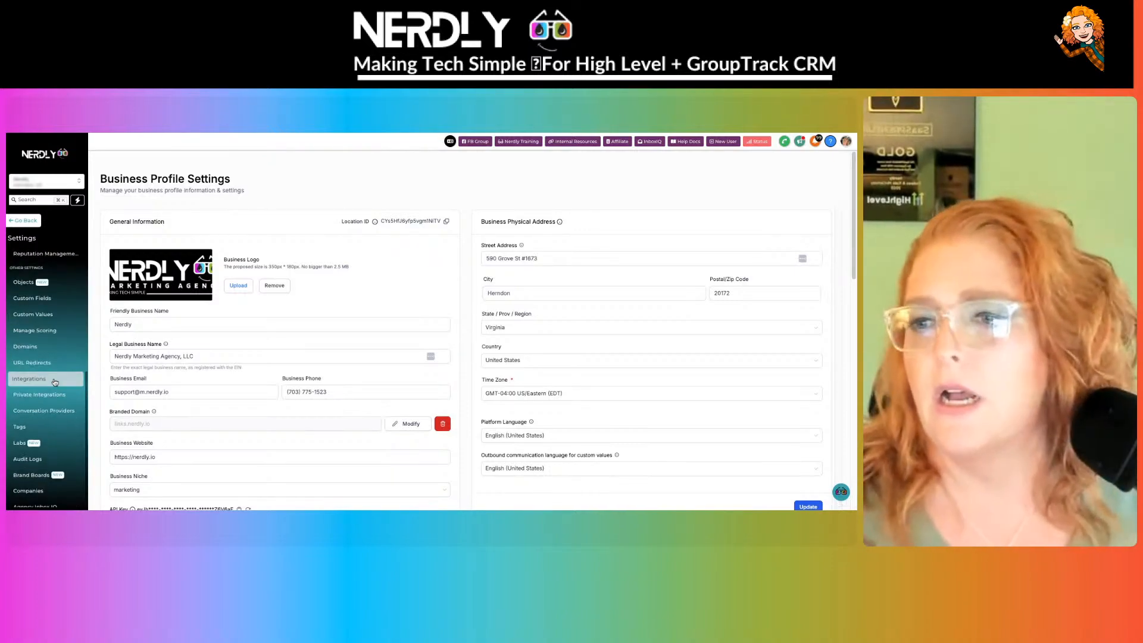
{"action": "left_click", "coordinate": [40, 421]}
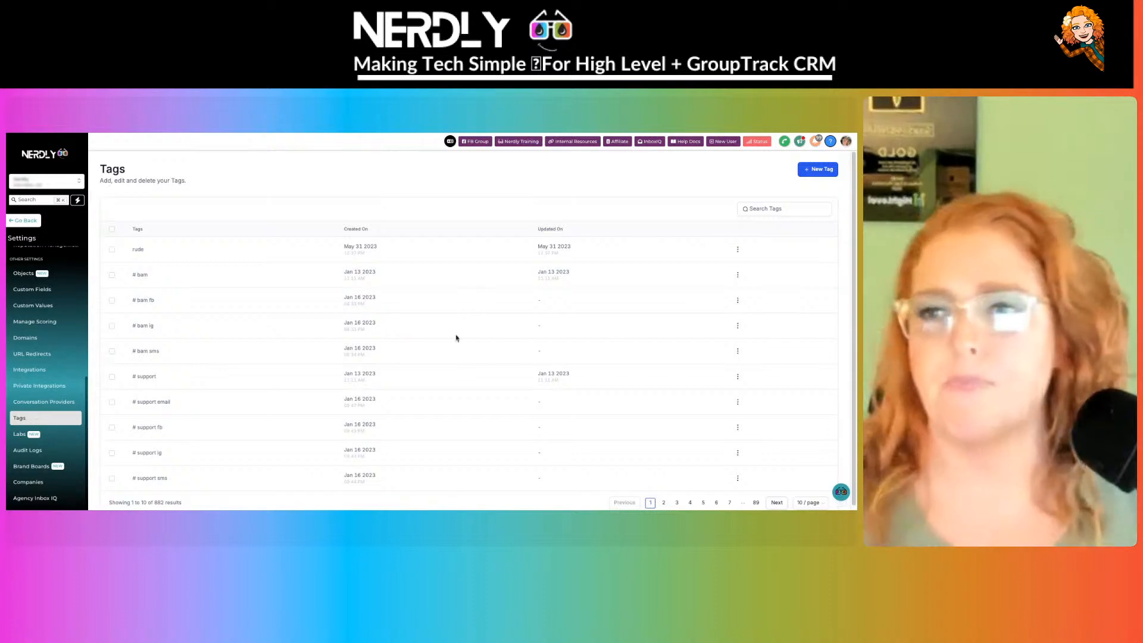
{"action": "scroll", "coordinate": [452, 220], "scroll_direction": "down", "scroll_amount": 1}
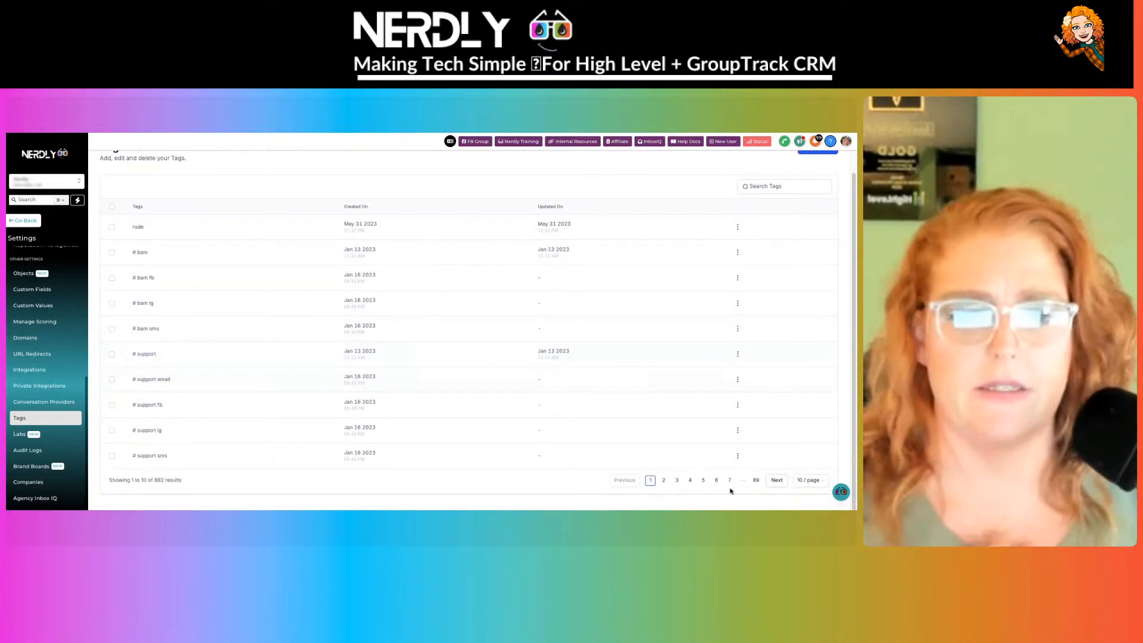
{"action": "left_click", "coordinate": [774, 480]}
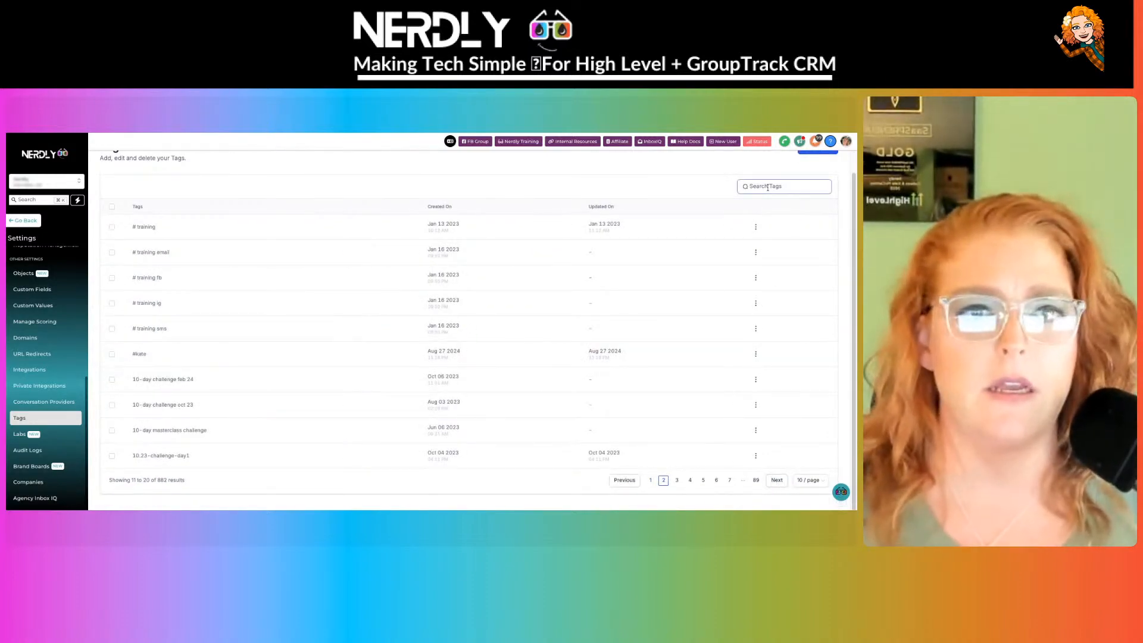
{"action": "scroll", "coordinate": [759, 233], "scroll_direction": "up", "scroll_amount": 1}
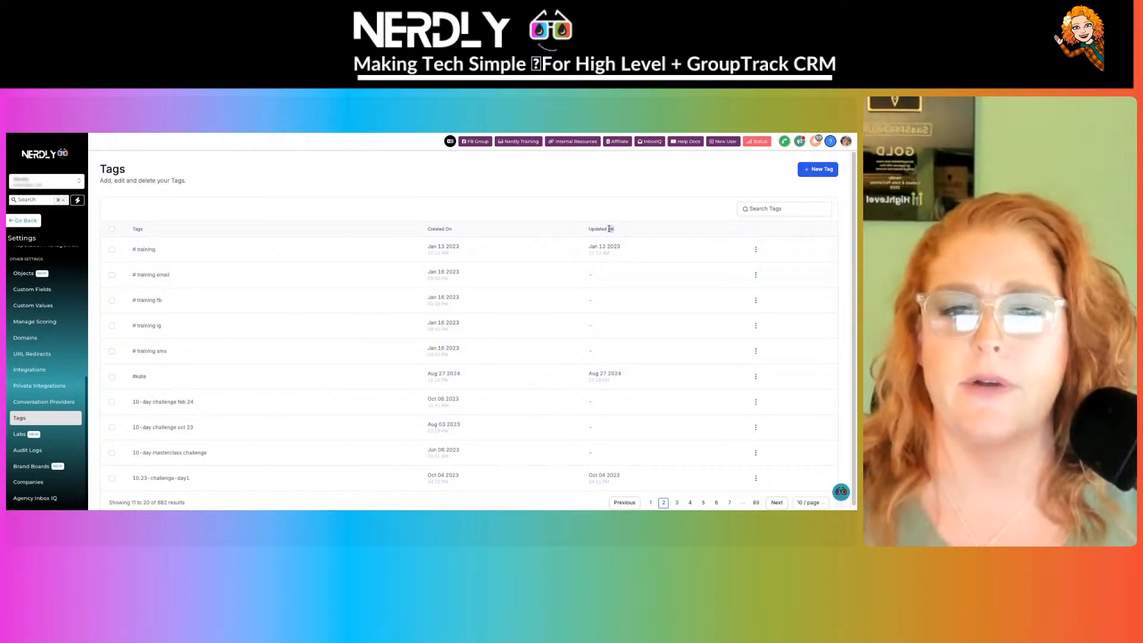
{"action": "left_click", "coordinate": [779, 503]}
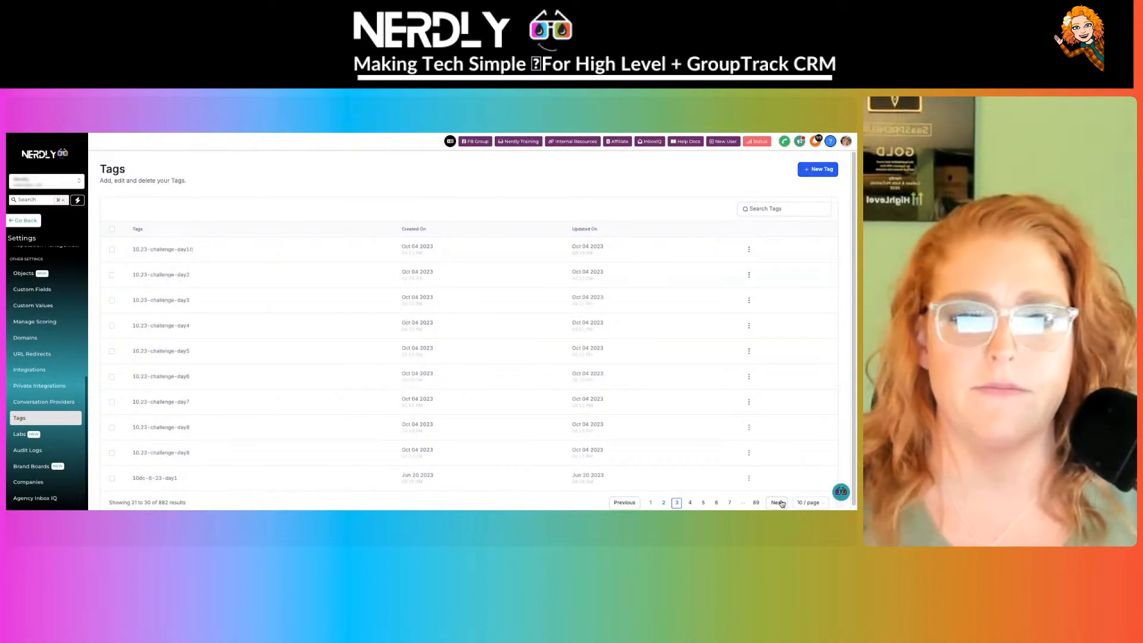
{"action": "scroll", "coordinate": [439, 340], "scroll_direction": "down", "scroll_amount": 1}
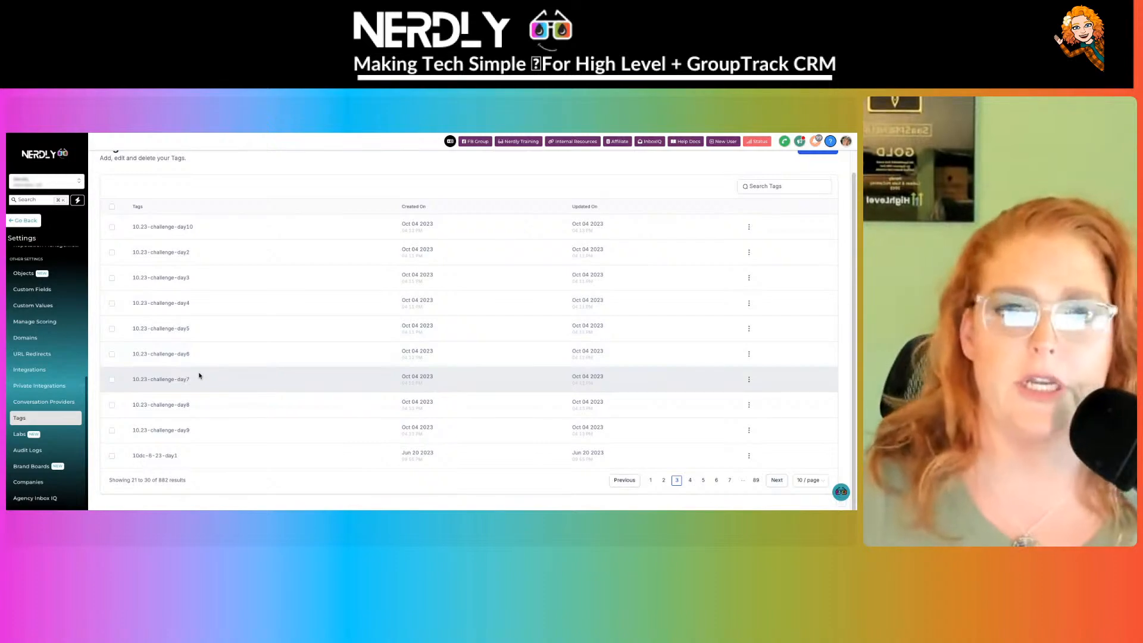
{"action": "left_click", "coordinate": [690, 481]}
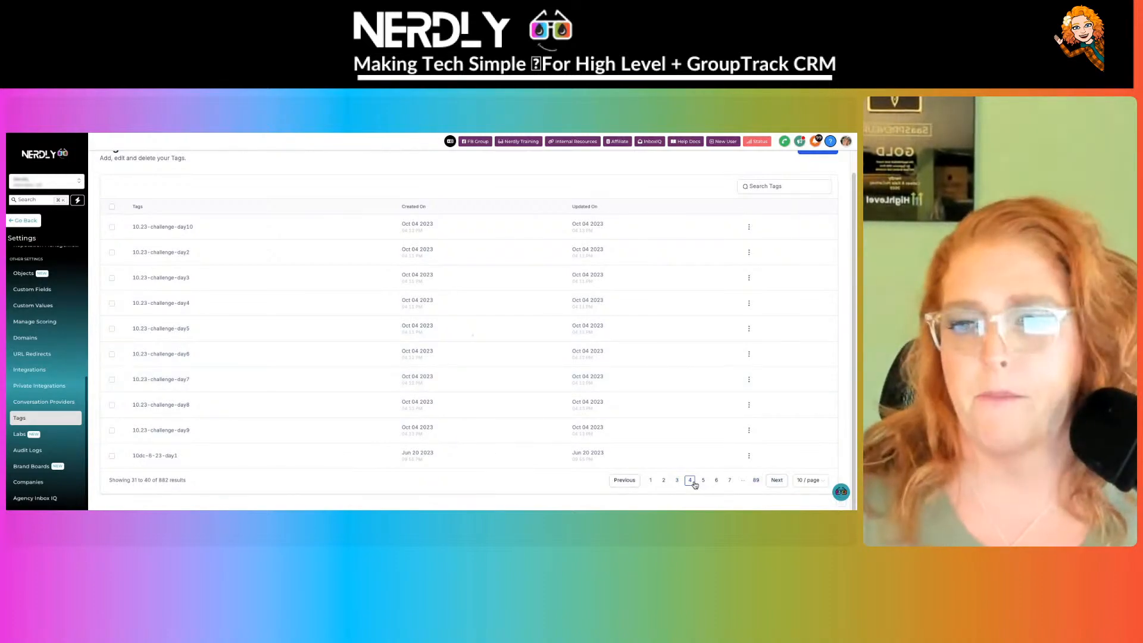
- Show 100 tags per page, page forward to tags 701–800, then back to 501–600
{"action": "left_click", "coordinate": [809, 480]}
{"action": "left_click", "coordinate": [814, 465]}
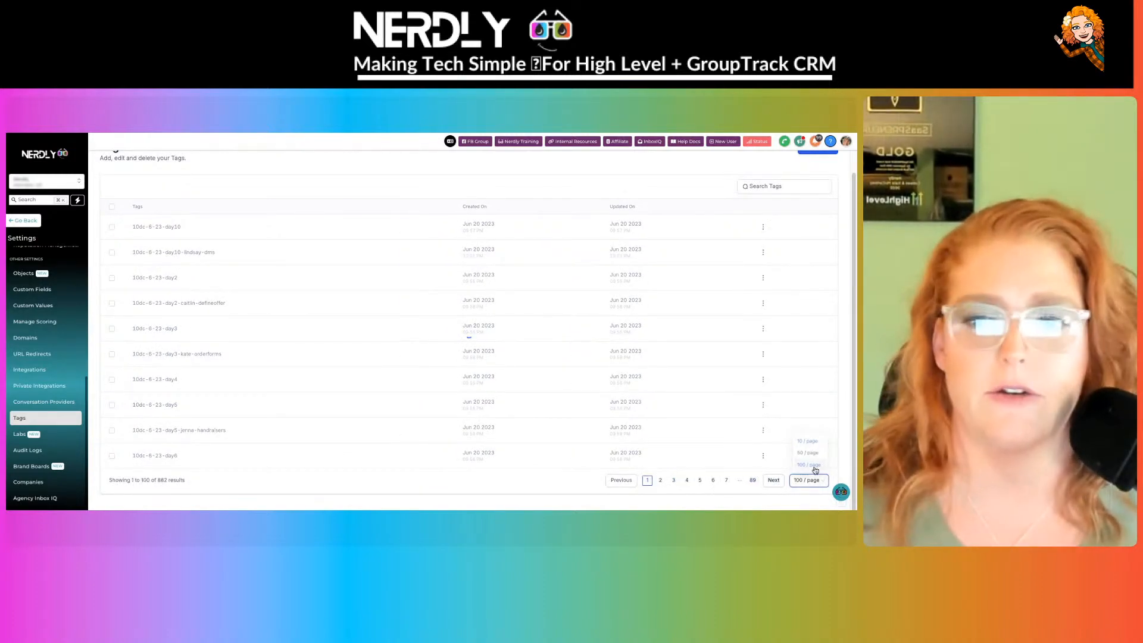
{"action": "scroll", "coordinate": [550, 286], "scroll_direction": "down", "scroll_amount": 10}
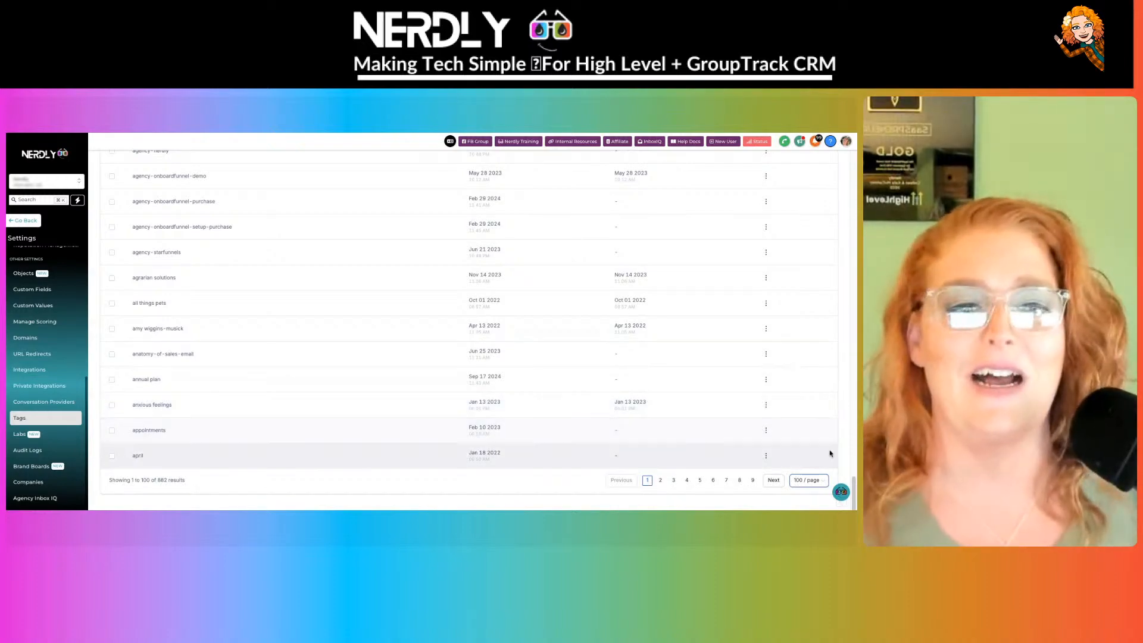
{"action": "left_click", "coordinate": [781, 486]}
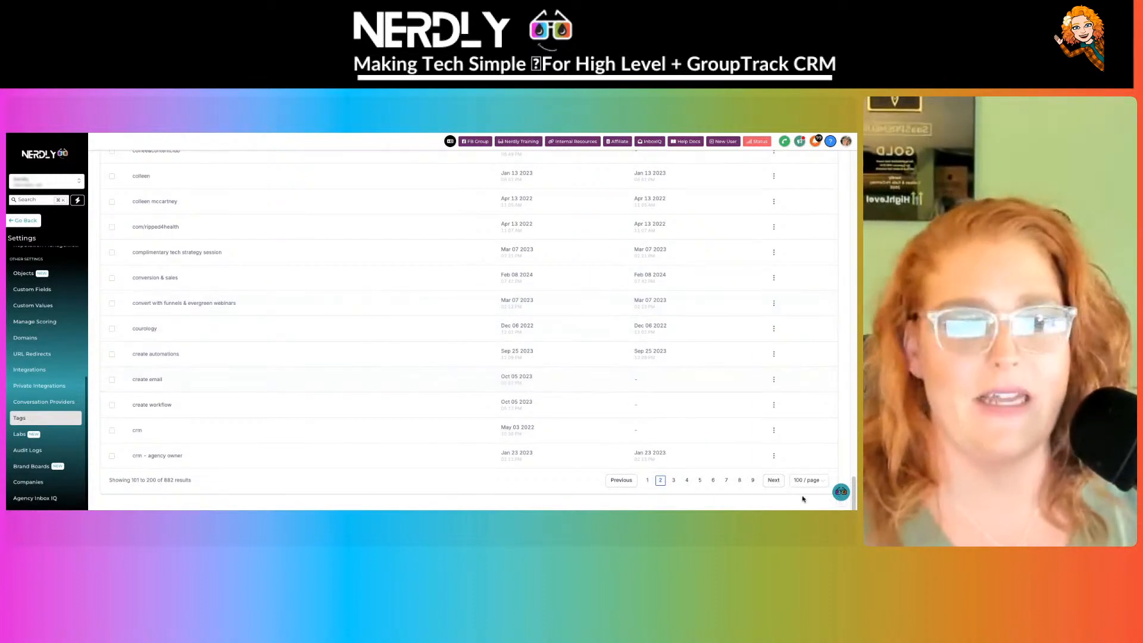
{"action": "left_click", "coordinate": [773, 480]}
{"action": "left_click", "coordinate": [774, 480]}
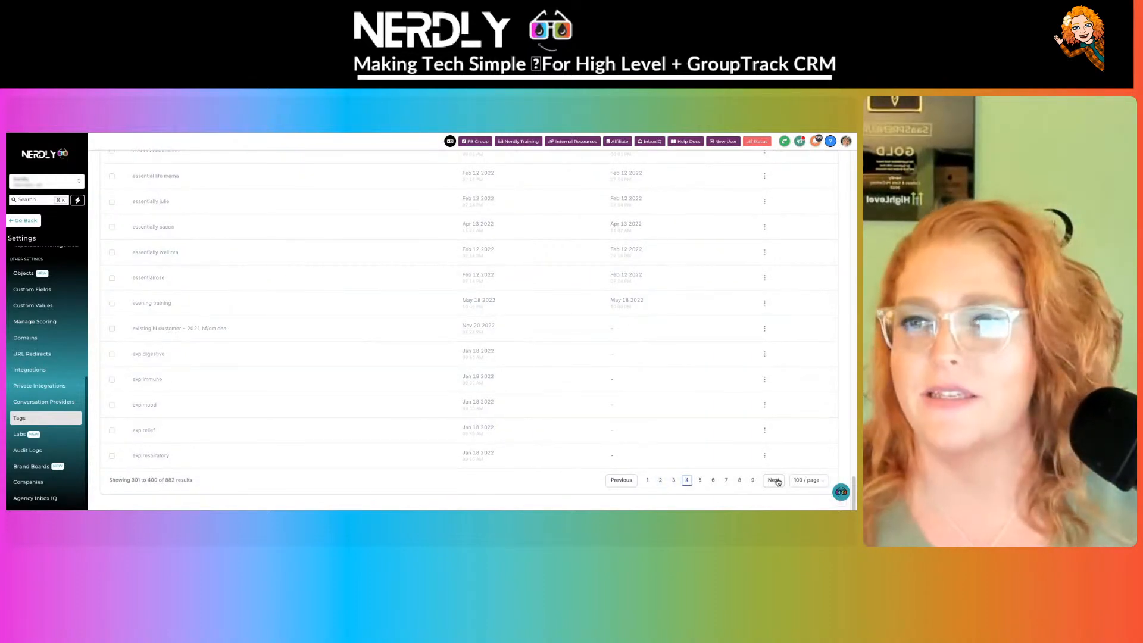
{"action": "left_click", "coordinate": [774, 480]}
{"action": "left_click", "coordinate": [773, 481]}
{"action": "left_click", "coordinate": [773, 480]}
{"action": "left_click", "coordinate": [774, 480]}
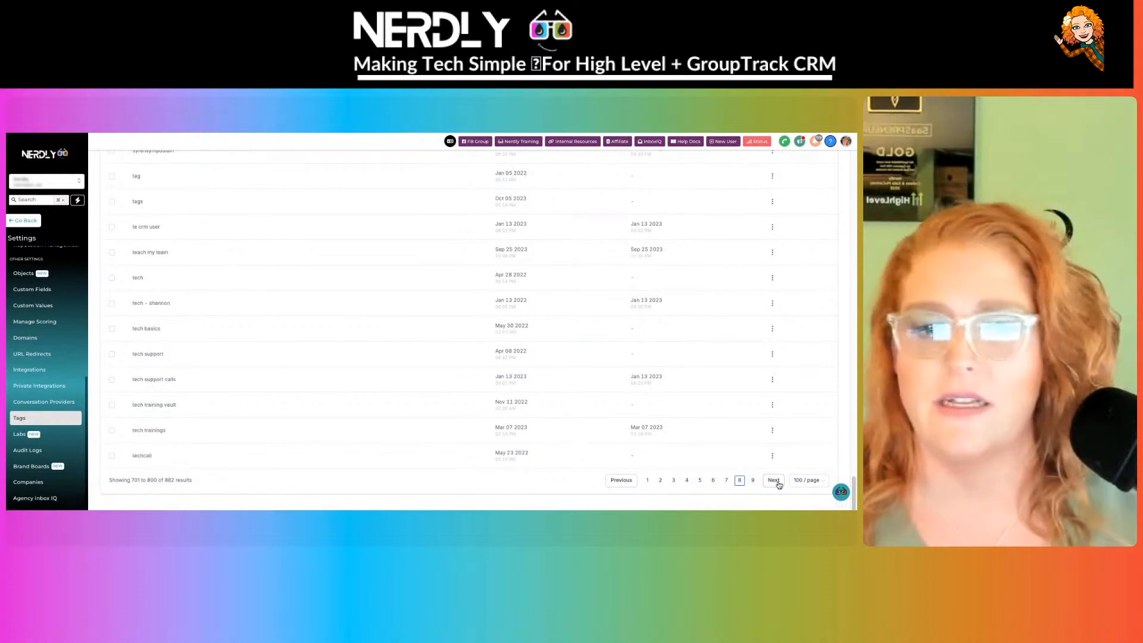
{"action": "left_click", "coordinate": [622, 481]}
{"action": "left_click", "coordinate": [621, 480]}
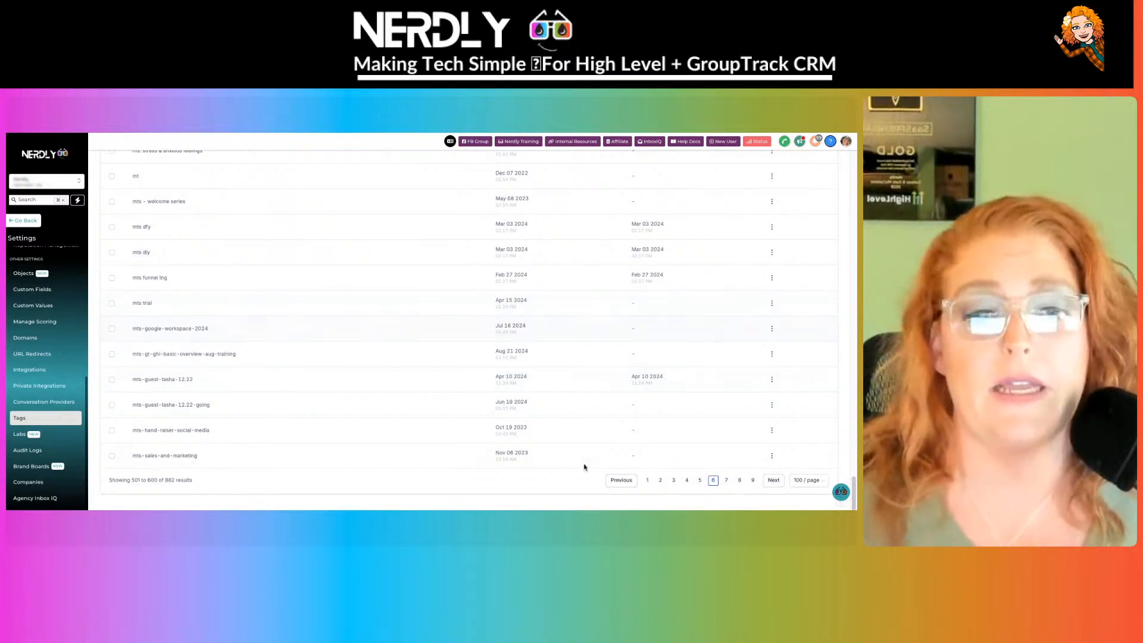
- Jump to tags 401–500, 701–800, the last page and 301–400, then return to Workflows
{"action": "left_click", "coordinate": [700, 481]}
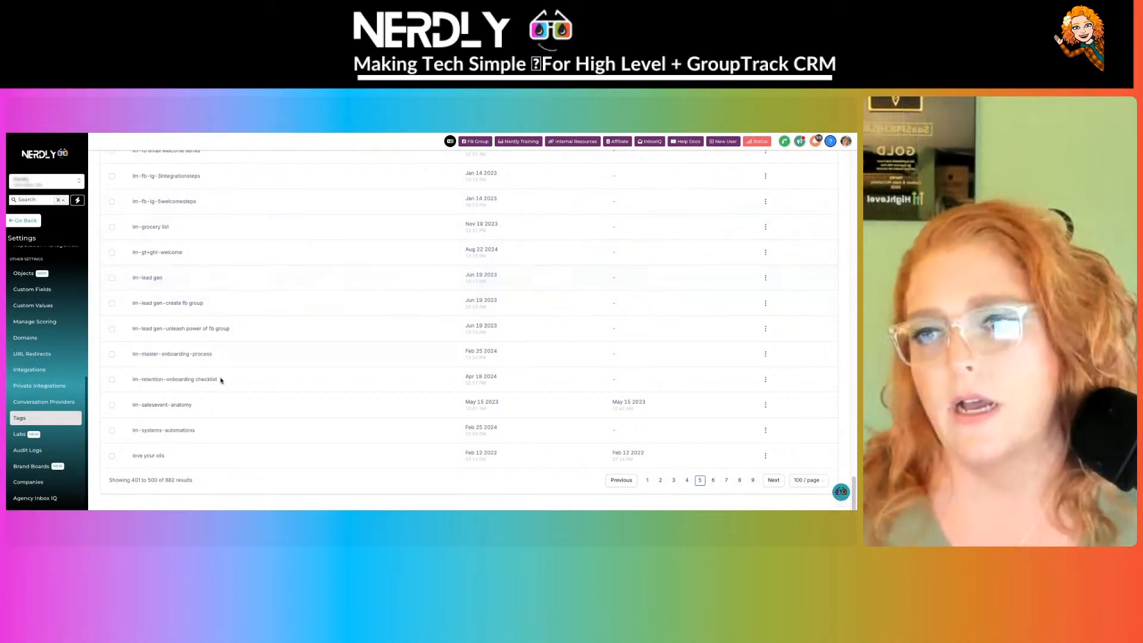
{"action": "left_click", "coordinate": [739, 481]}
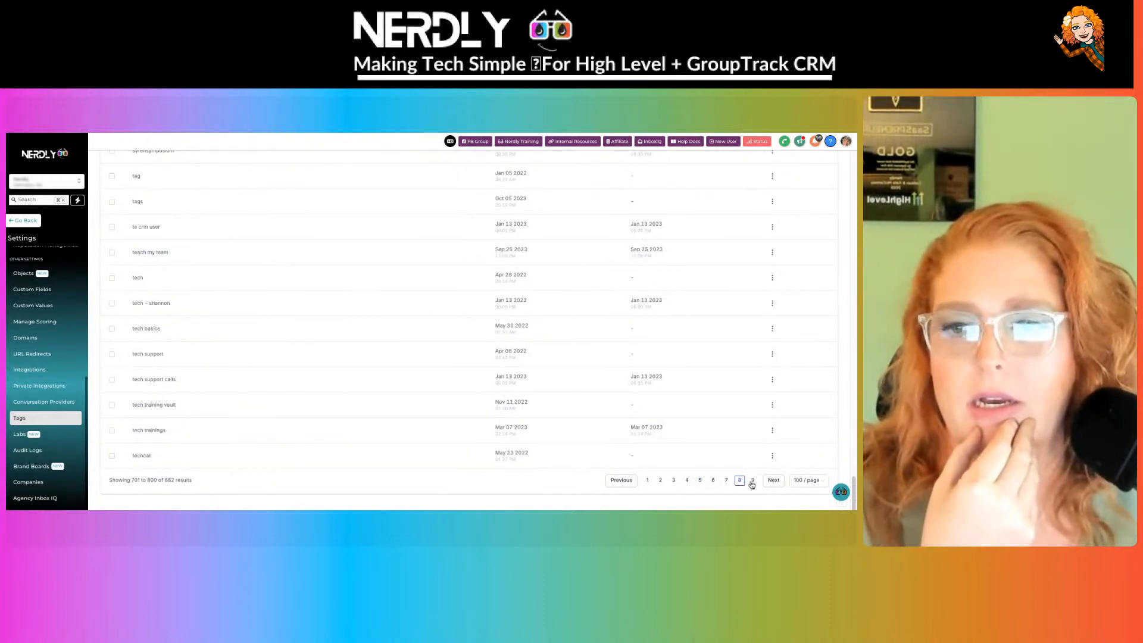
{"action": "left_click", "coordinate": [751, 482]}
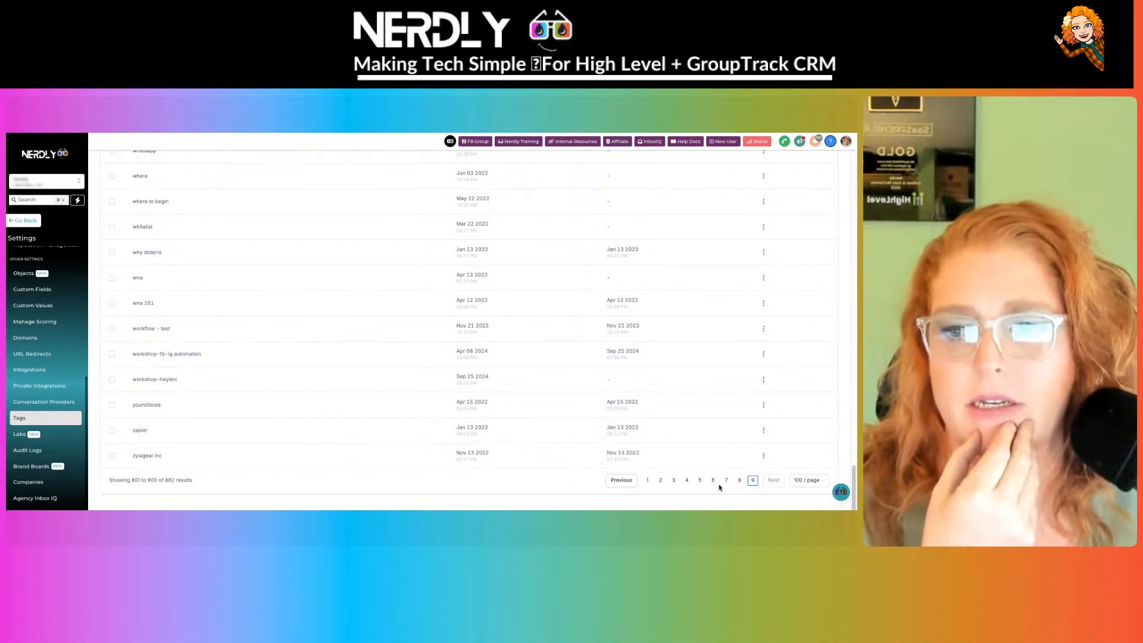
{"action": "left_click", "coordinate": [688, 482]}
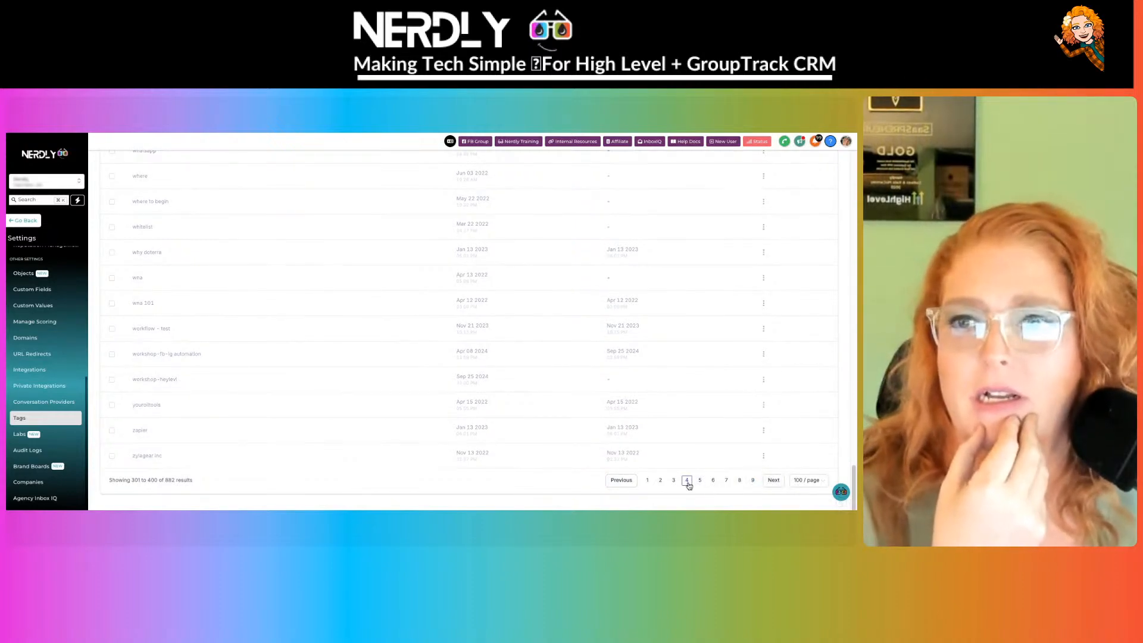
{"action": "left_click", "coordinate": [25, 221]}
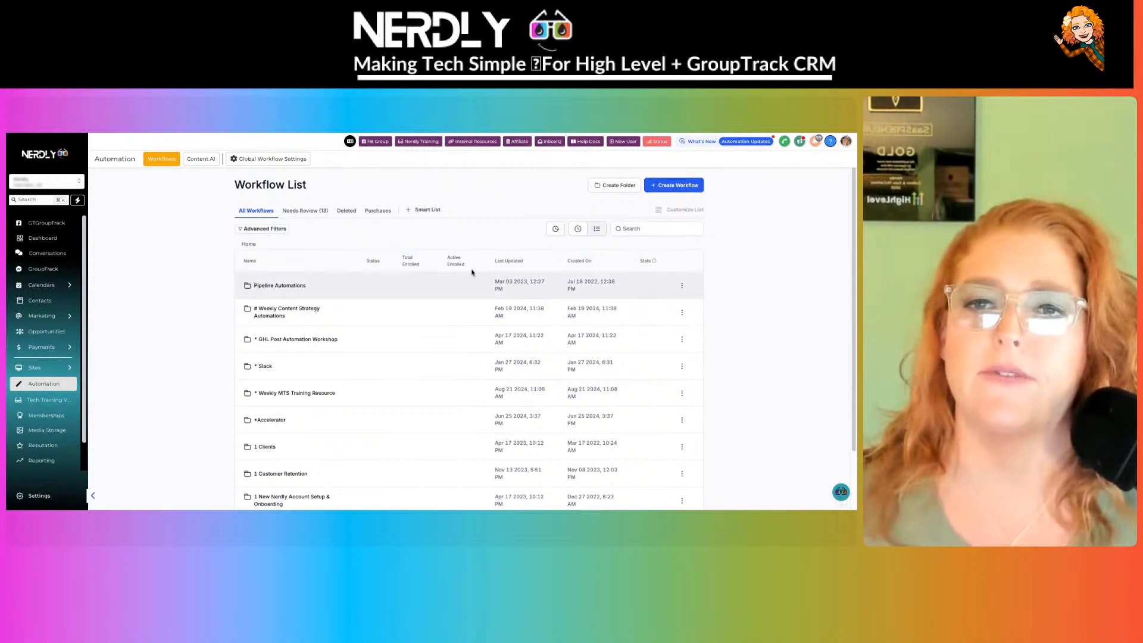
- Create a new smart list filtered by the Tags value 'rude'
{"action": "left_click", "coordinate": [423, 211]}
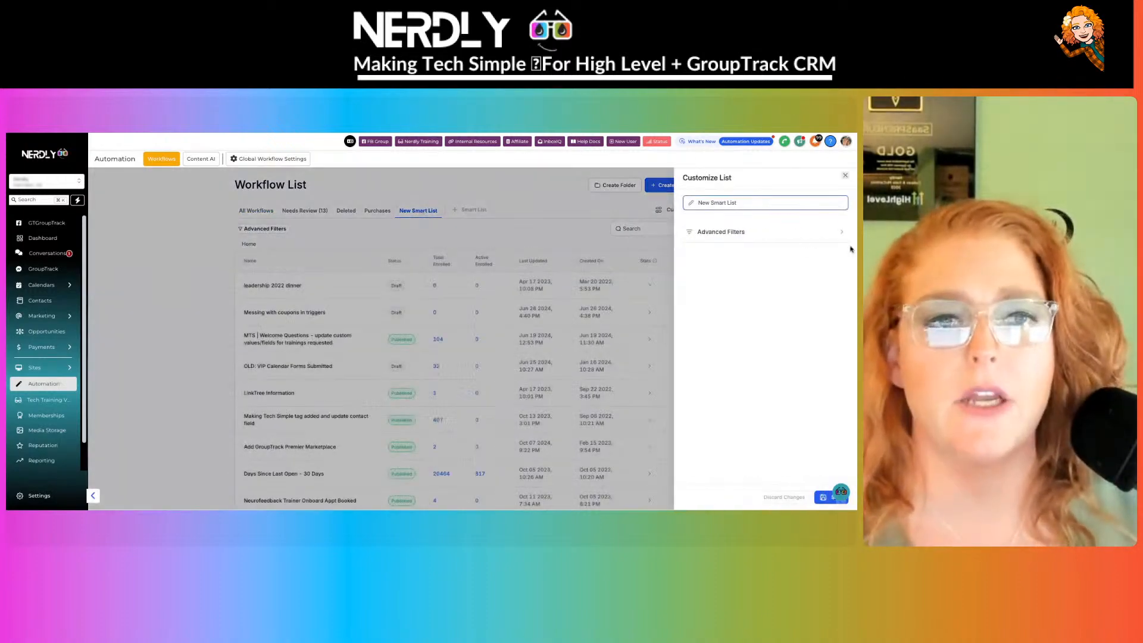
{"action": "left_click", "coordinate": [724, 232]}
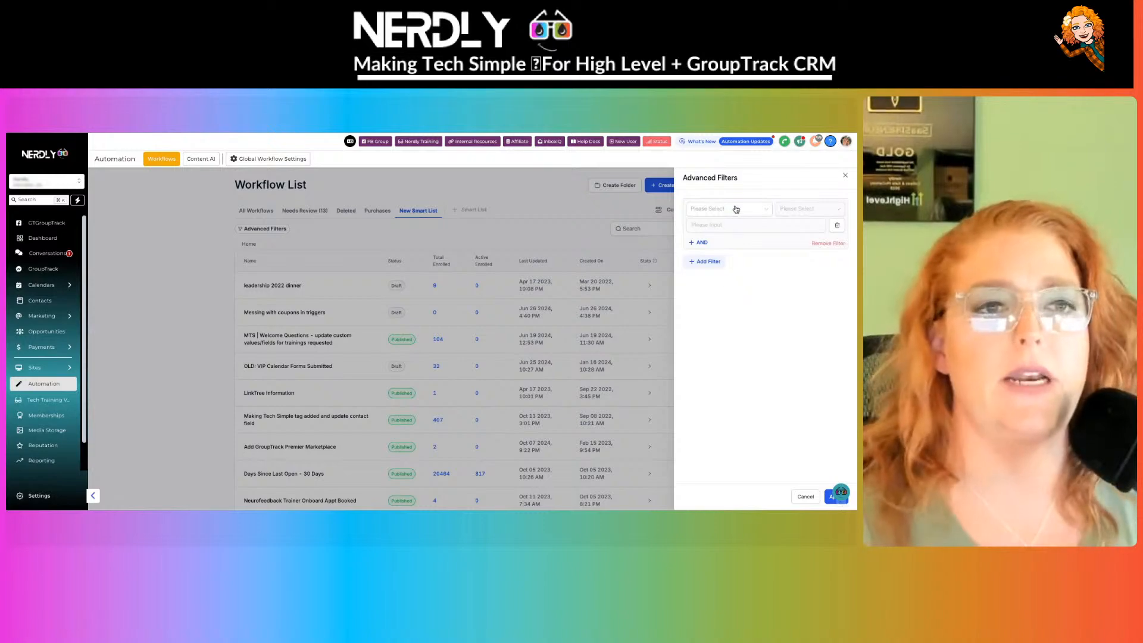
{"action": "left_click", "coordinate": [729, 209]}
{"action": "left_click", "coordinate": [718, 291]}
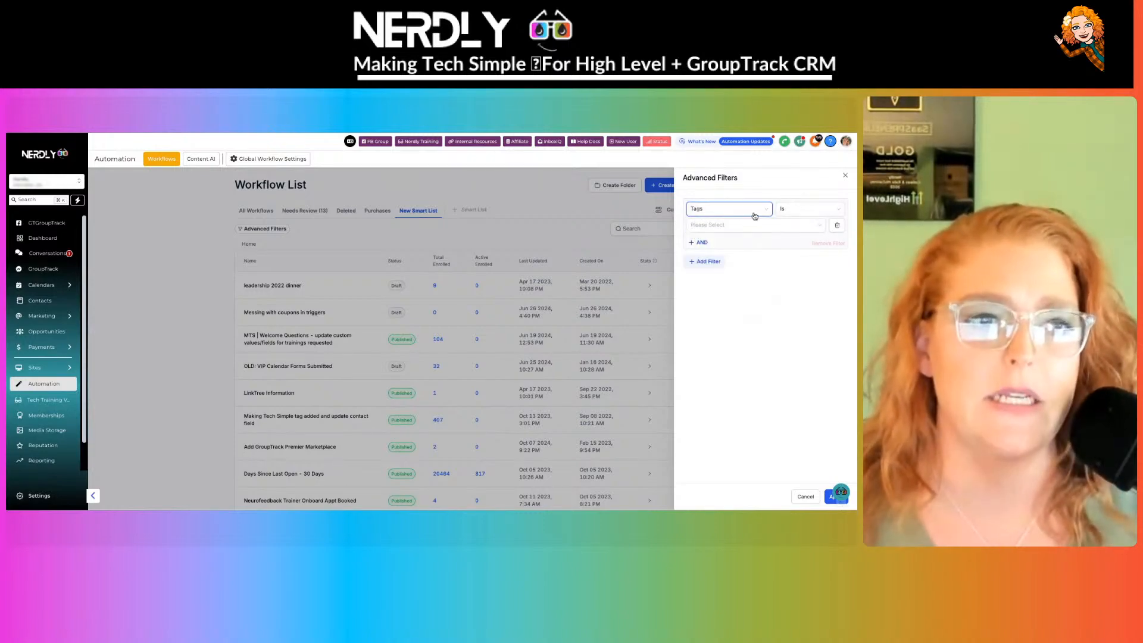
{"action": "left_click", "coordinate": [736, 225]}
{"action": "type", "text": "rude"}
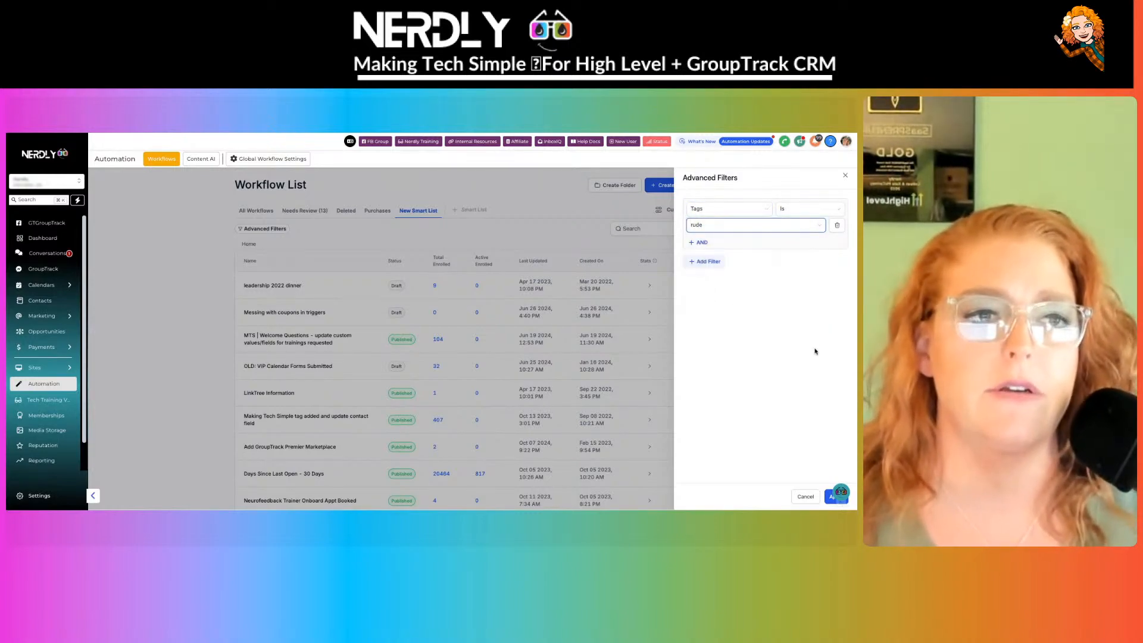
{"action": "left_click", "coordinate": [831, 497]}
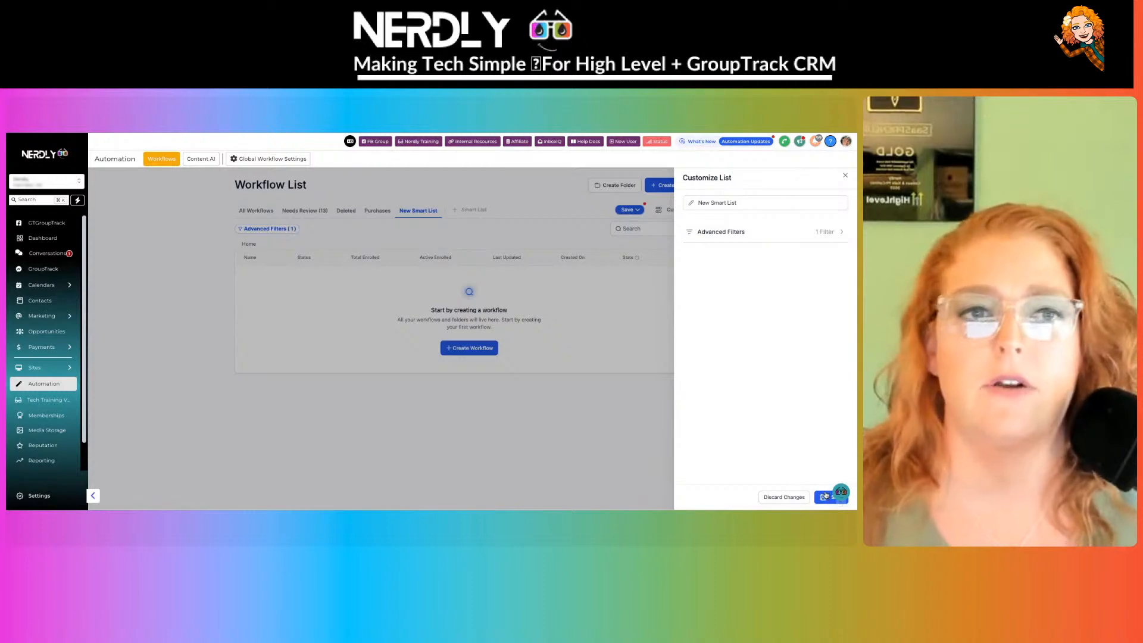
- Change the tag filter to # bam ig and open #BAM Booking Link's row actions
{"action": "left_click", "coordinate": [816, 233]}
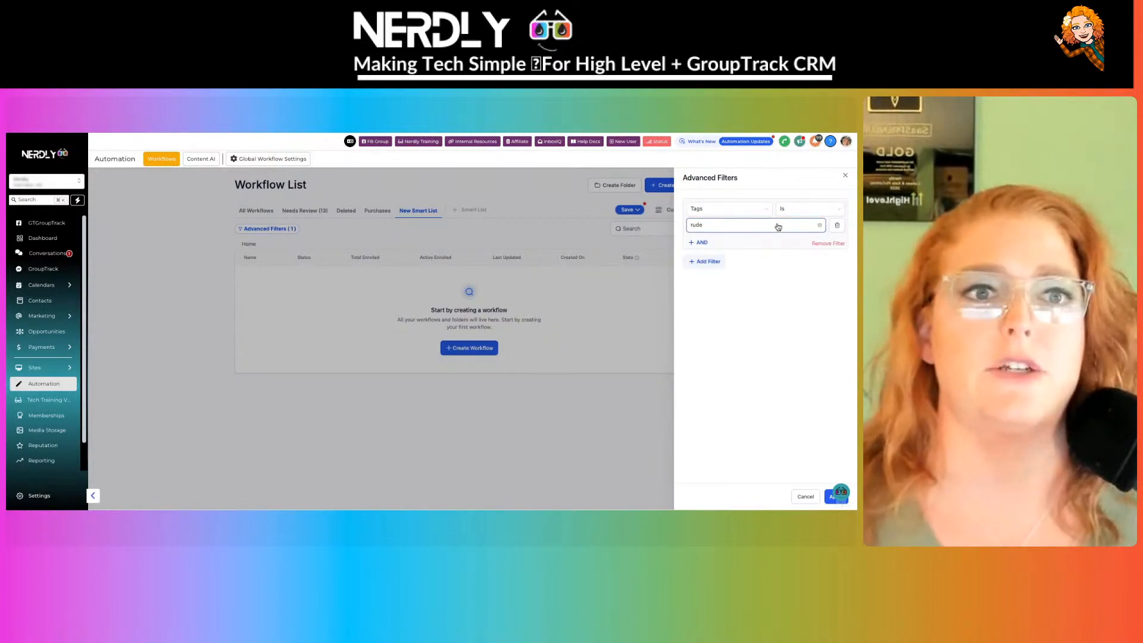
{"action": "left_click", "coordinate": [778, 227]}
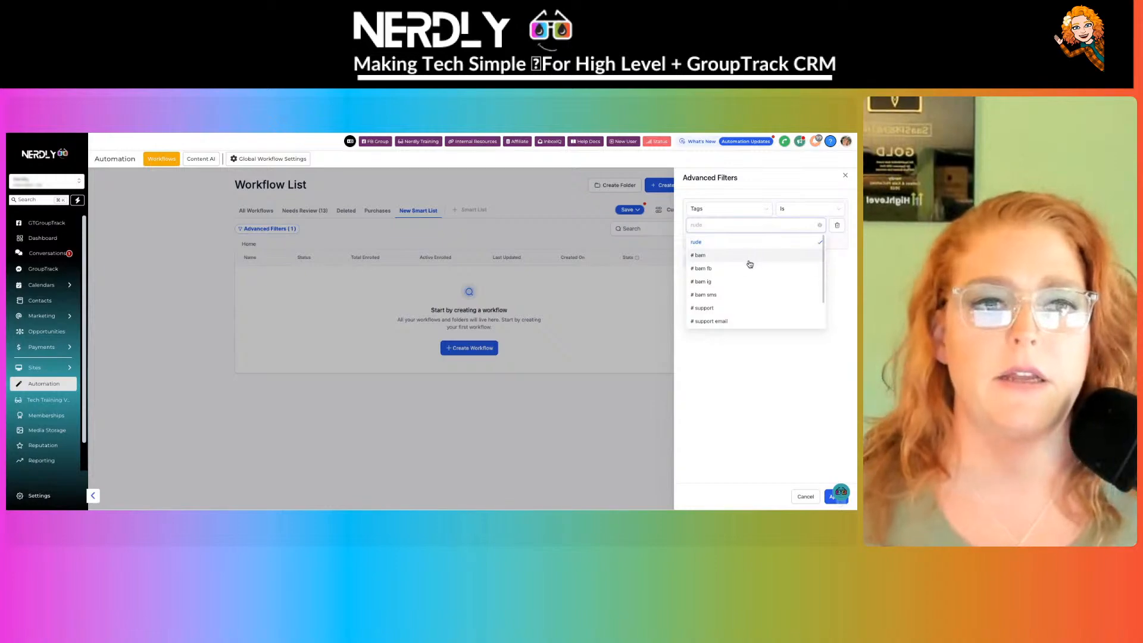
{"action": "left_click", "coordinate": [702, 281]}
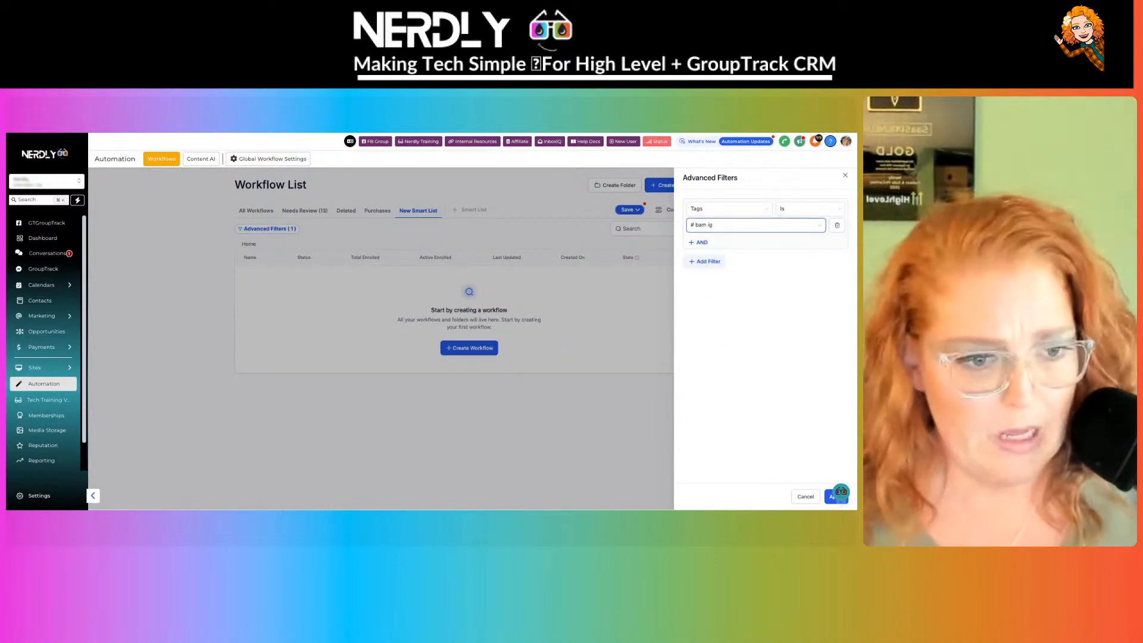
{"action": "left_click", "coordinate": [833, 499]}
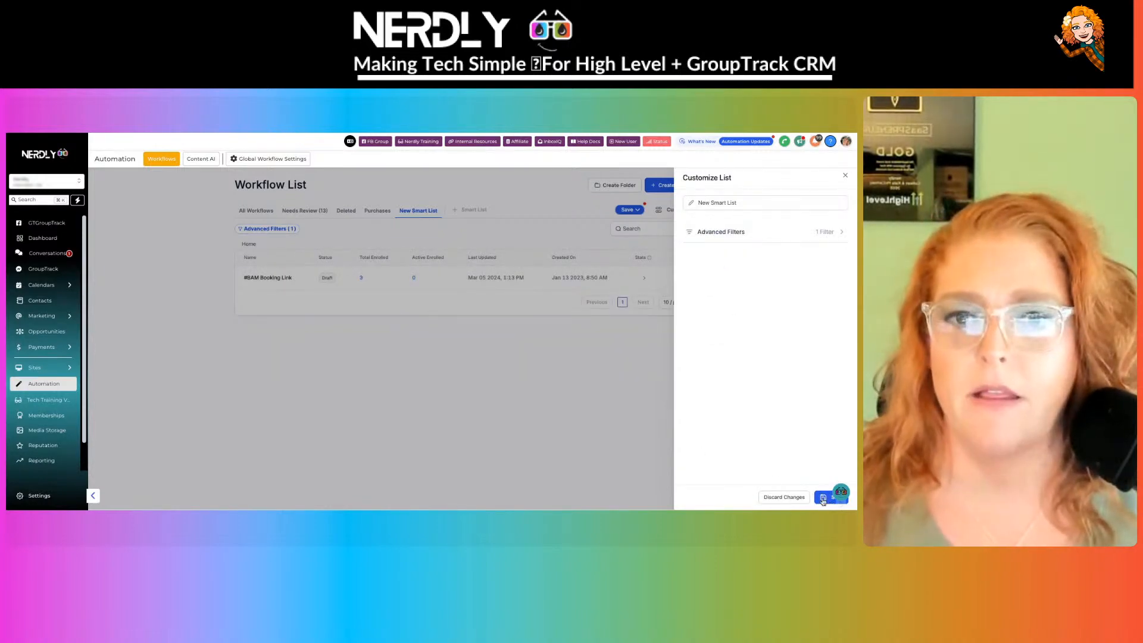
{"action": "left_click", "coordinate": [327, 293]}
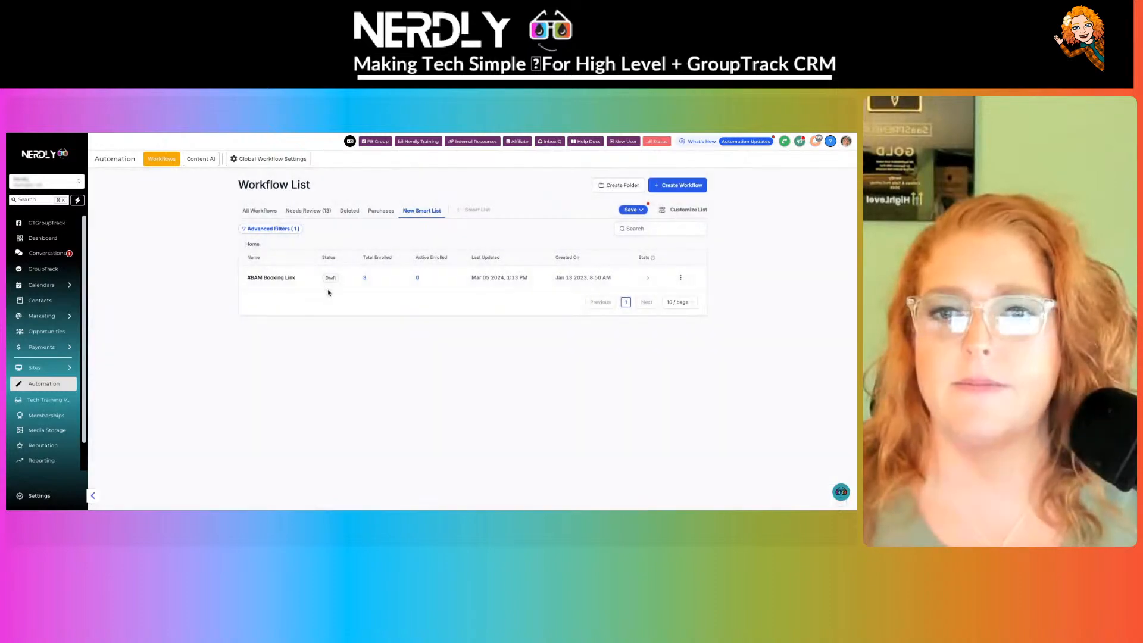
{"action": "left_click", "coordinate": [679, 277]}
- Cancel deleting #BAM Booking Link, inspect its FB #BAM trigger, then go back to Workflows
{"action": "left_click", "coordinate": [677, 266]}
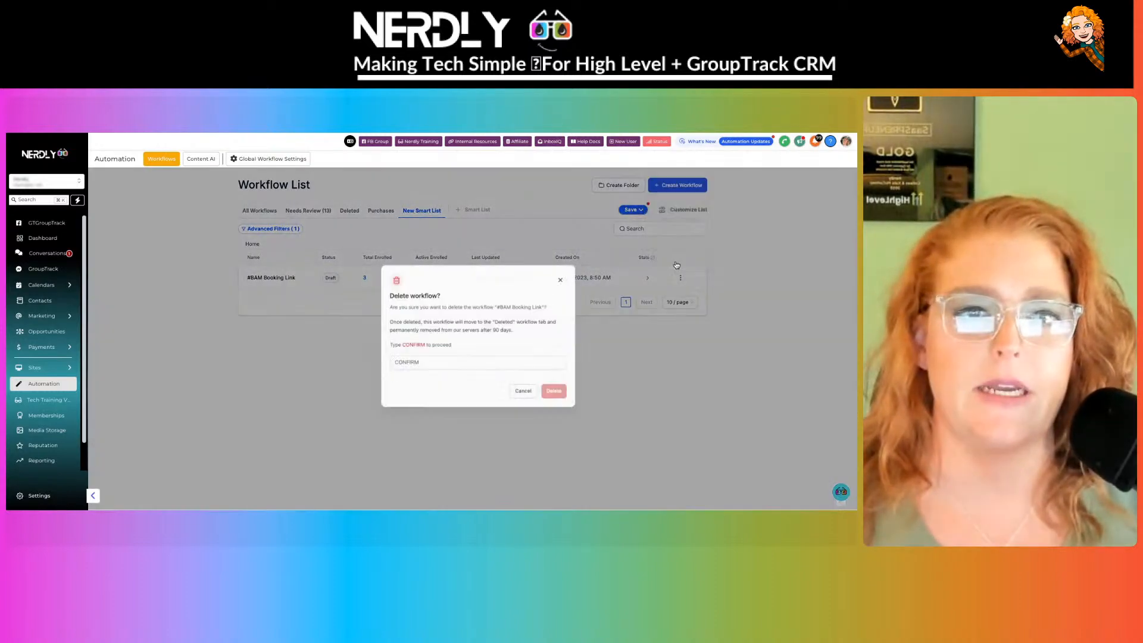
{"action": "left_click", "coordinate": [481, 364]}
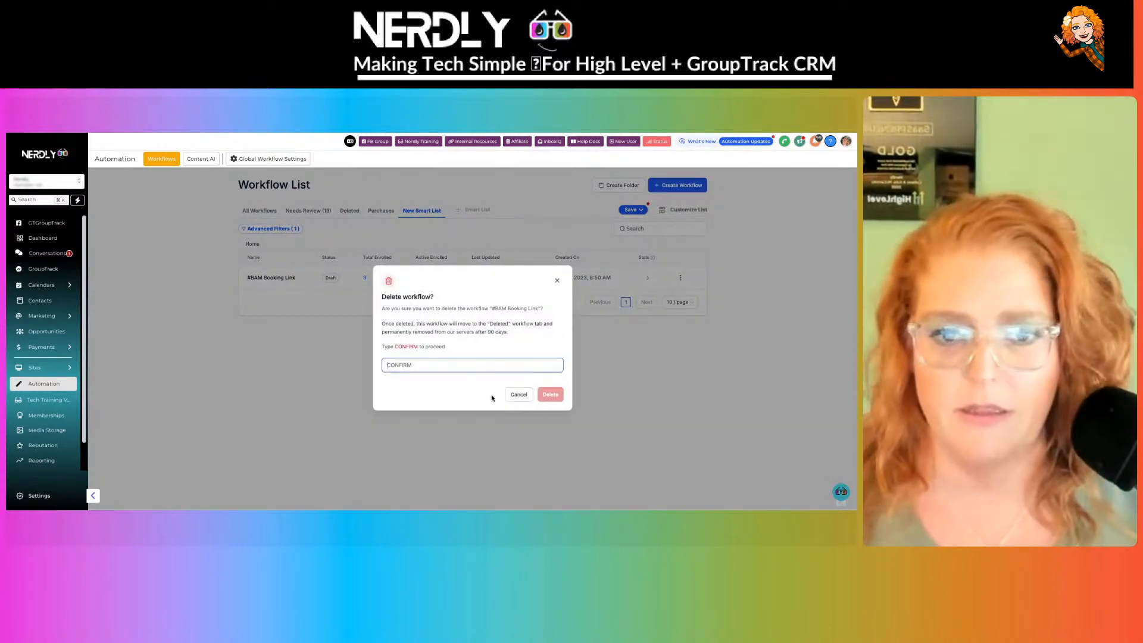
{"action": "left_click", "coordinate": [518, 394]}
{"action": "left_click", "coordinate": [283, 280]}
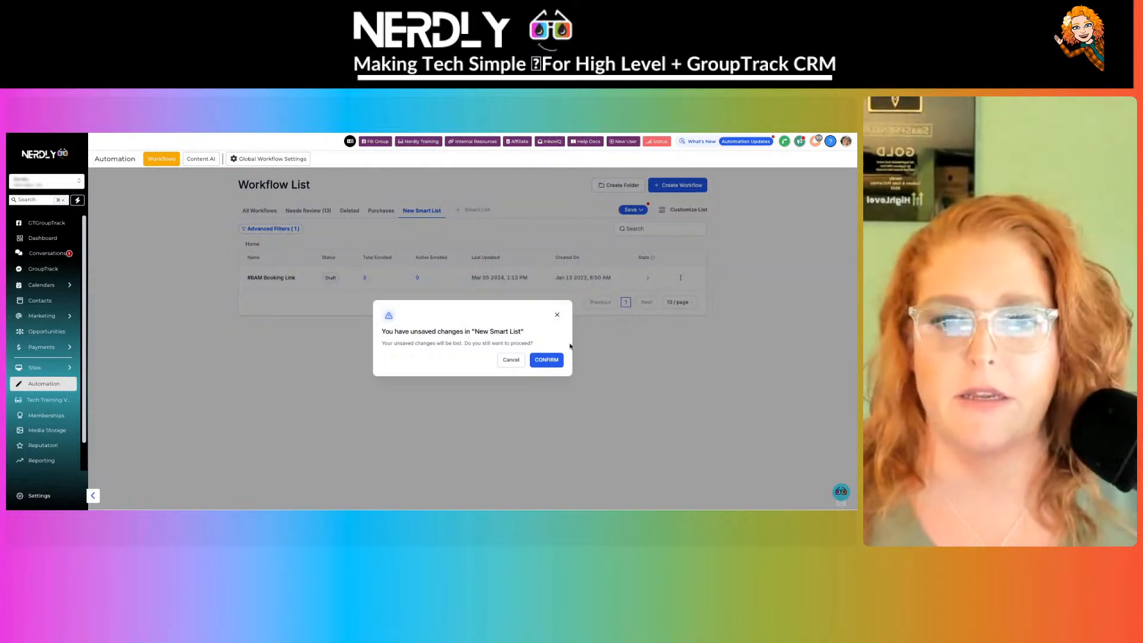
{"action": "left_click", "coordinate": [544, 360]}
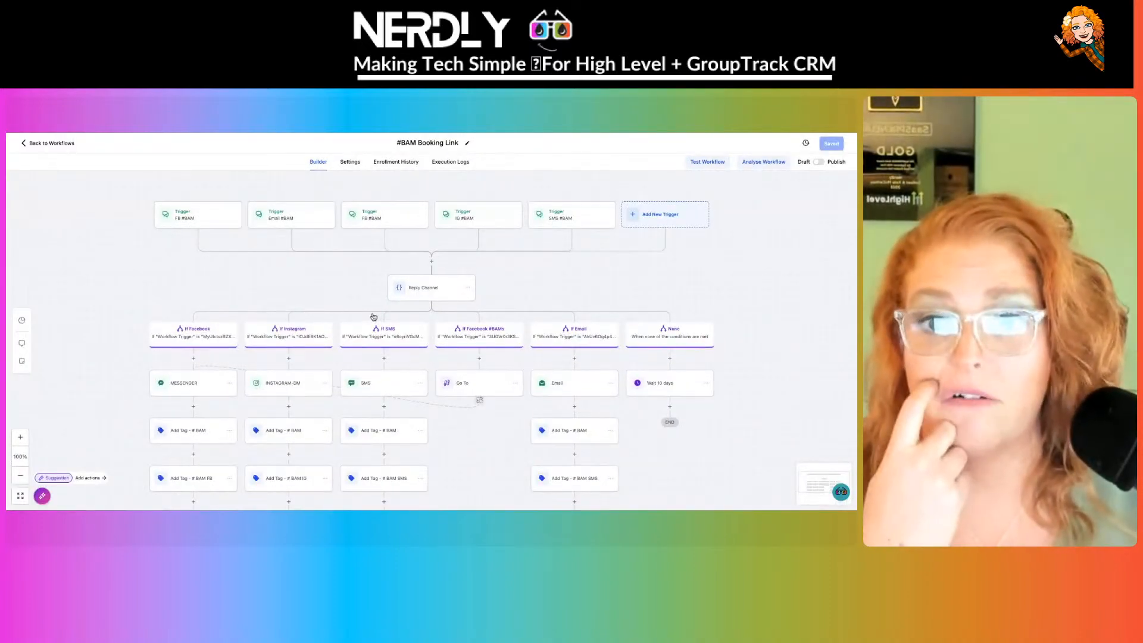
{"action": "left_click", "coordinate": [372, 217]}
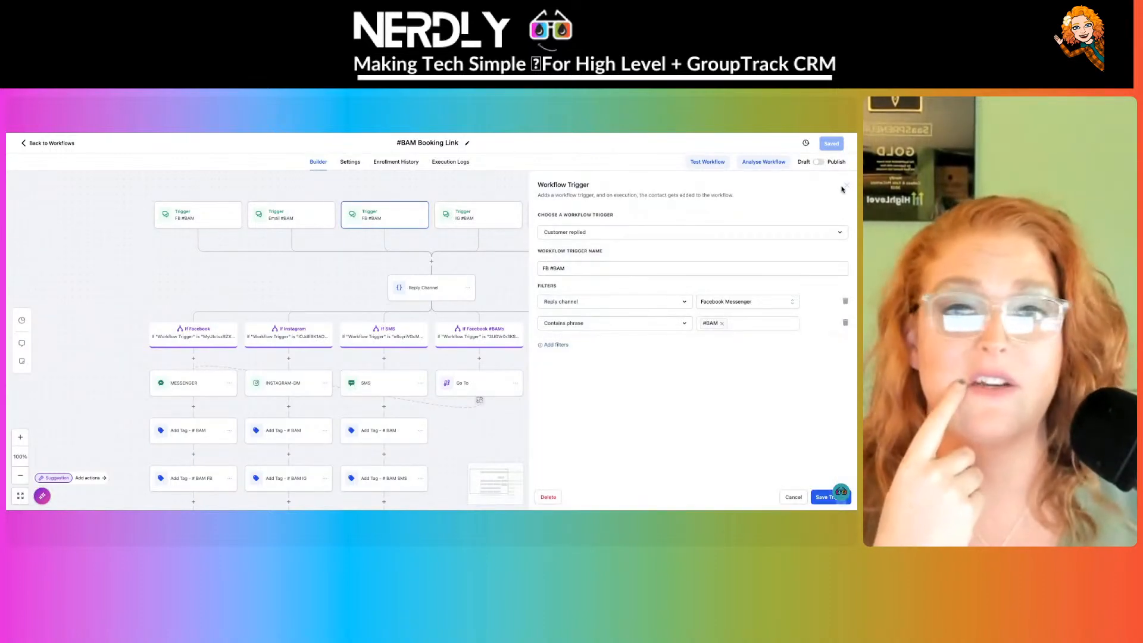
{"action": "left_click", "coordinate": [53, 144]}
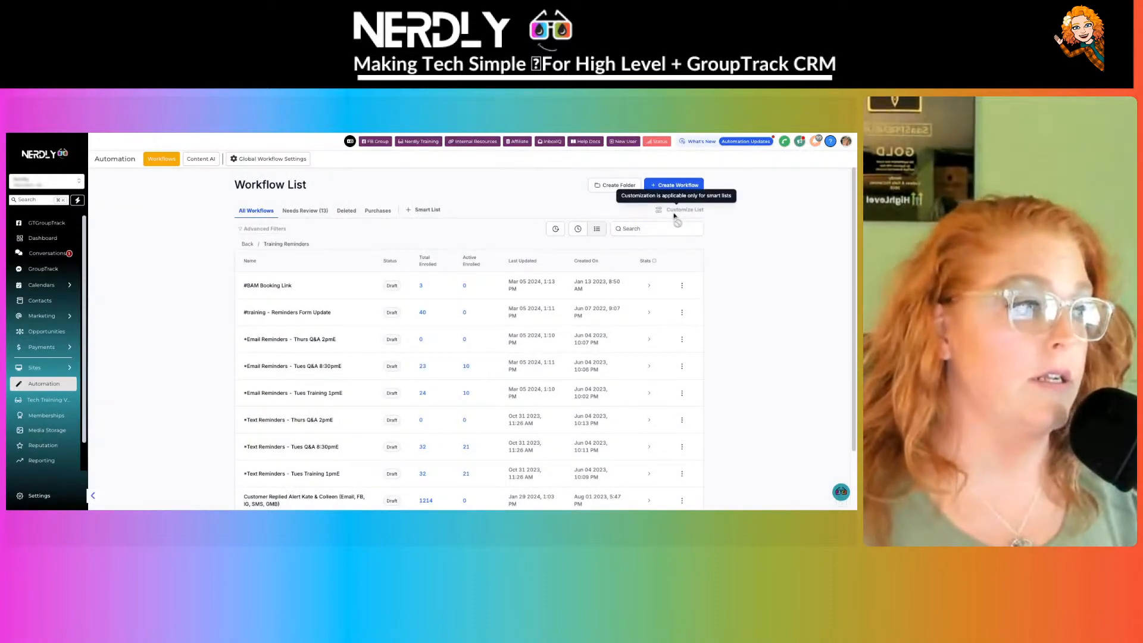
- Focus the workflow search box and bring up the Create Workflow choices
{"action": "left_click", "coordinate": [662, 232]}
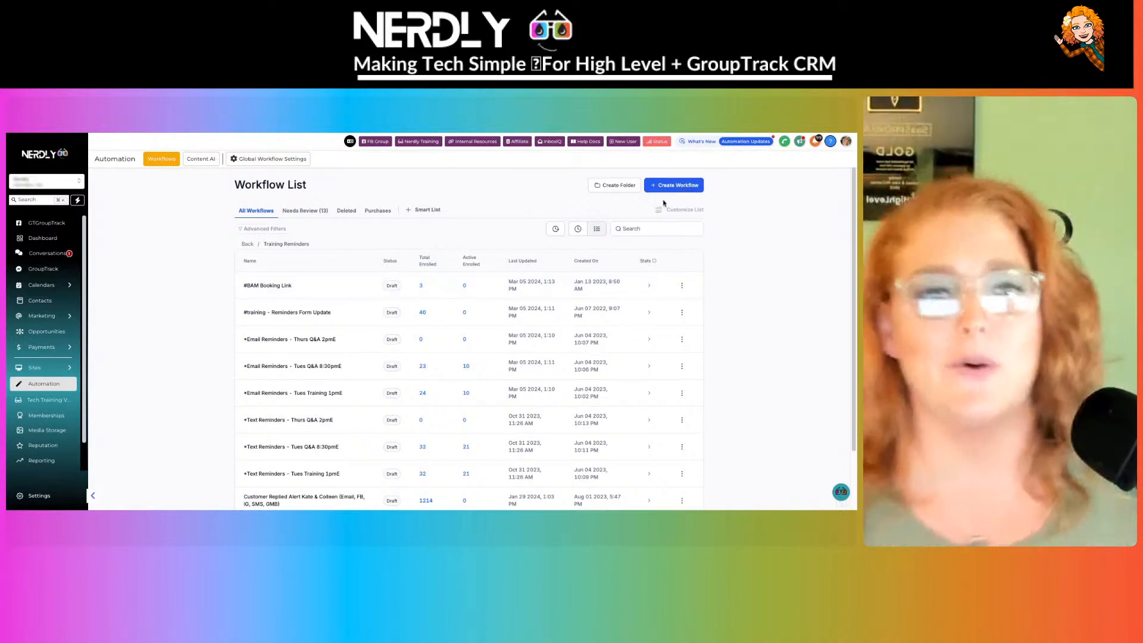
{"action": "left_click", "coordinate": [682, 186]}
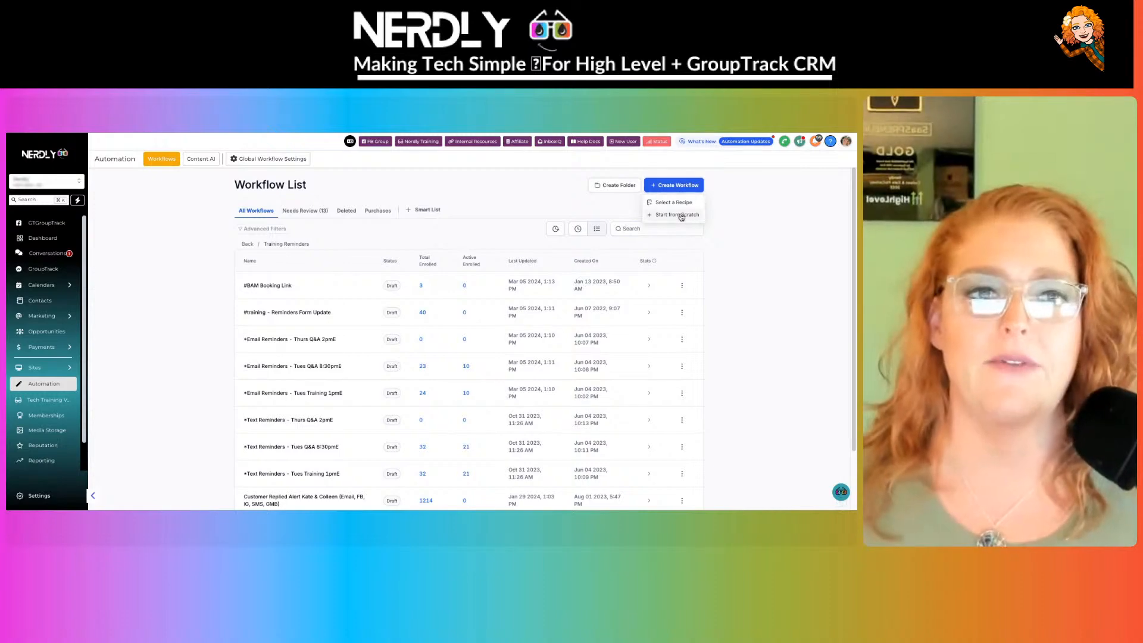
- Start a workflow from scratch with a Form submitted trigger limited to the VIP Setup - Lead Magnet form
{"action": "left_click", "coordinate": [681, 215]}
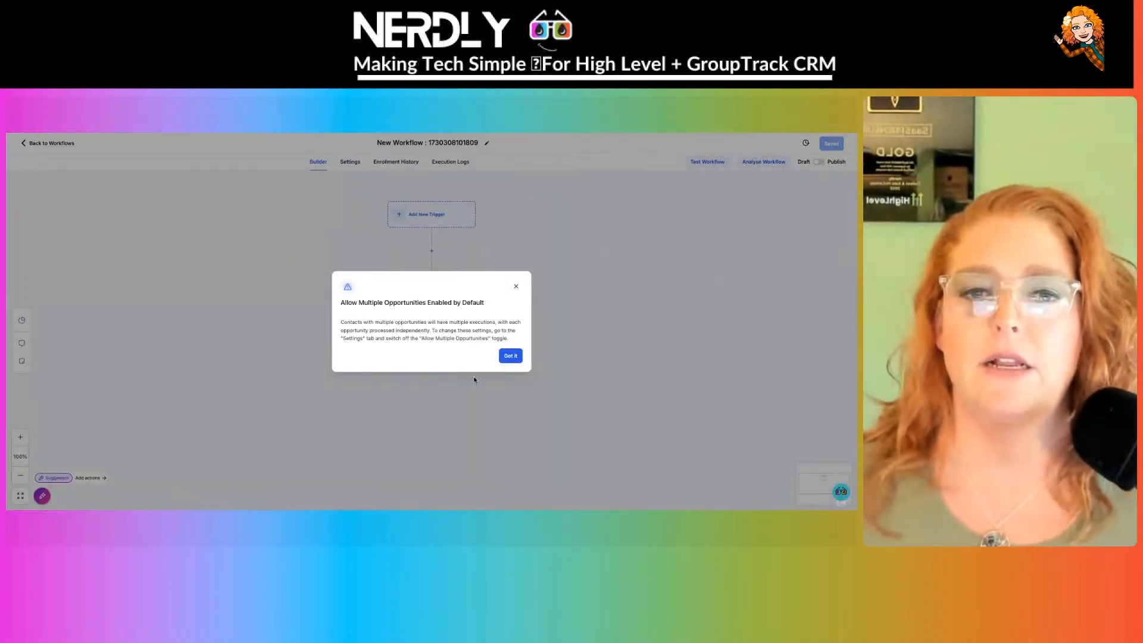
{"action": "left_click", "coordinate": [513, 357]}
{"action": "left_click", "coordinate": [427, 215]}
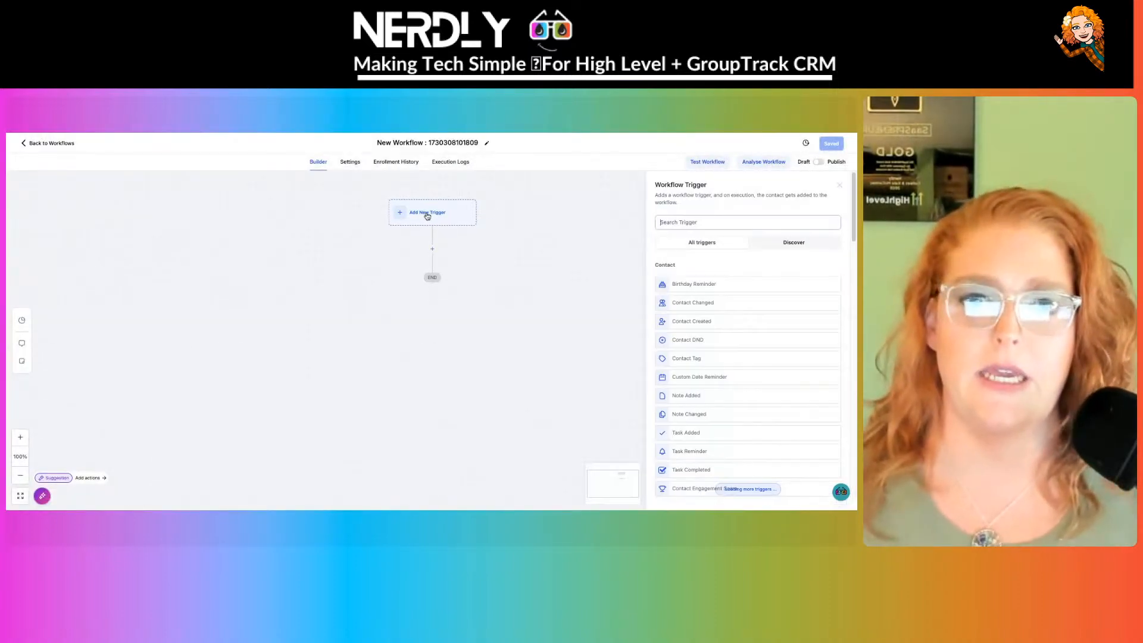
{"action": "type", "text": "form"}
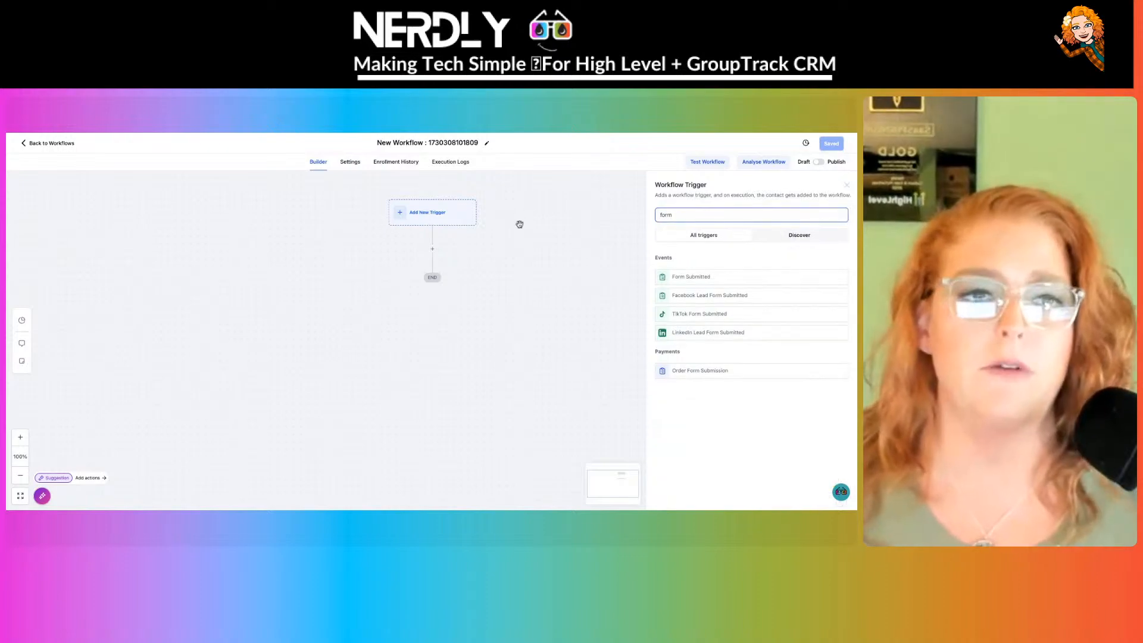
{"action": "left_click", "coordinate": [713, 286]}
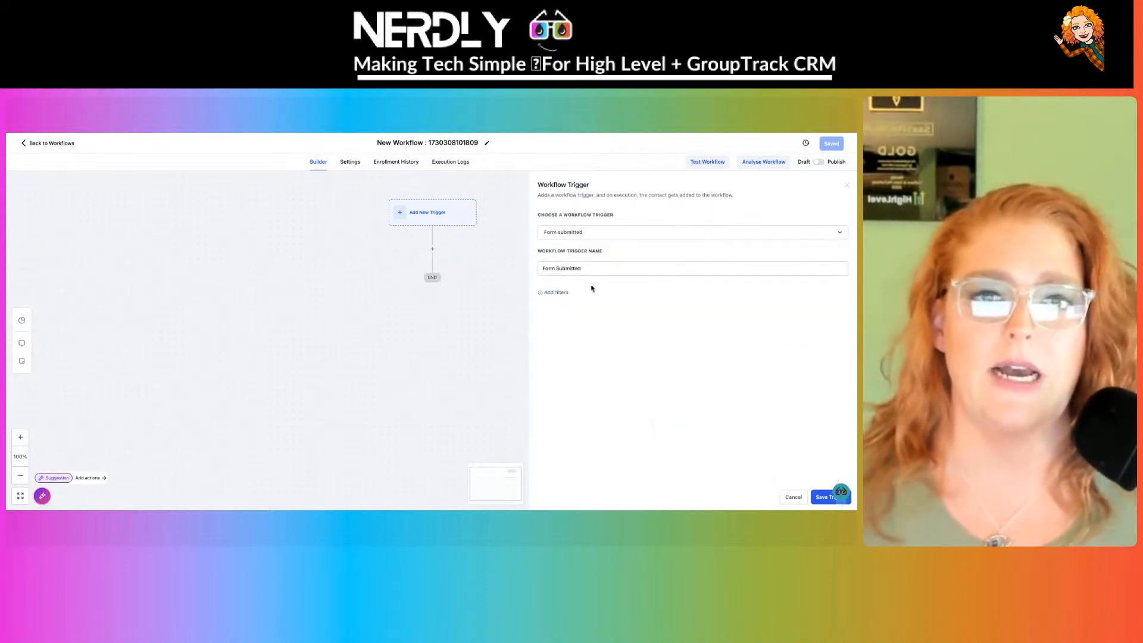
{"action": "left_click", "coordinate": [556, 293]}
{"action": "left_click", "coordinate": [559, 302]}
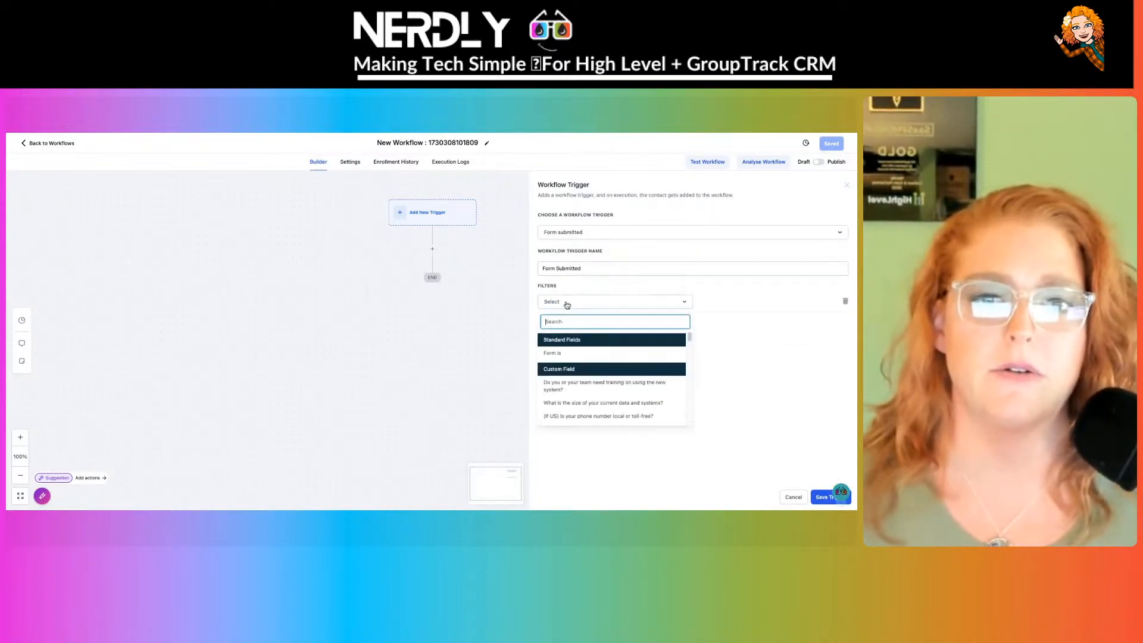
{"action": "left_click", "coordinate": [579, 352]}
{"action": "left_click", "coordinate": [761, 303]}
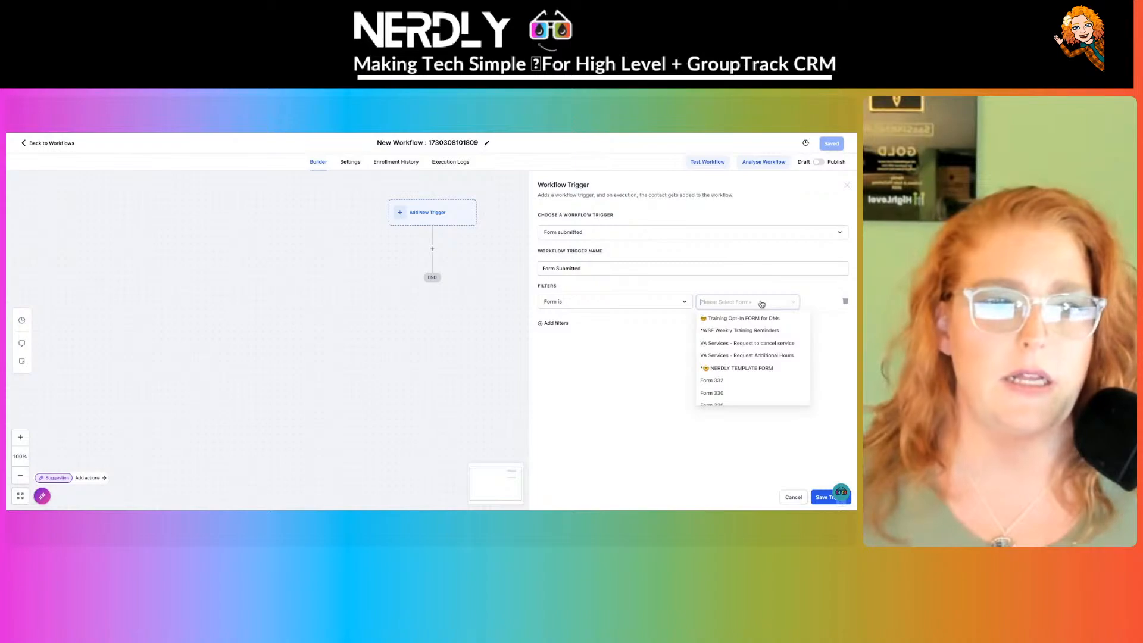
{"action": "scroll", "coordinate": [759, 373], "scroll_direction": "down", "scroll_amount": 1}
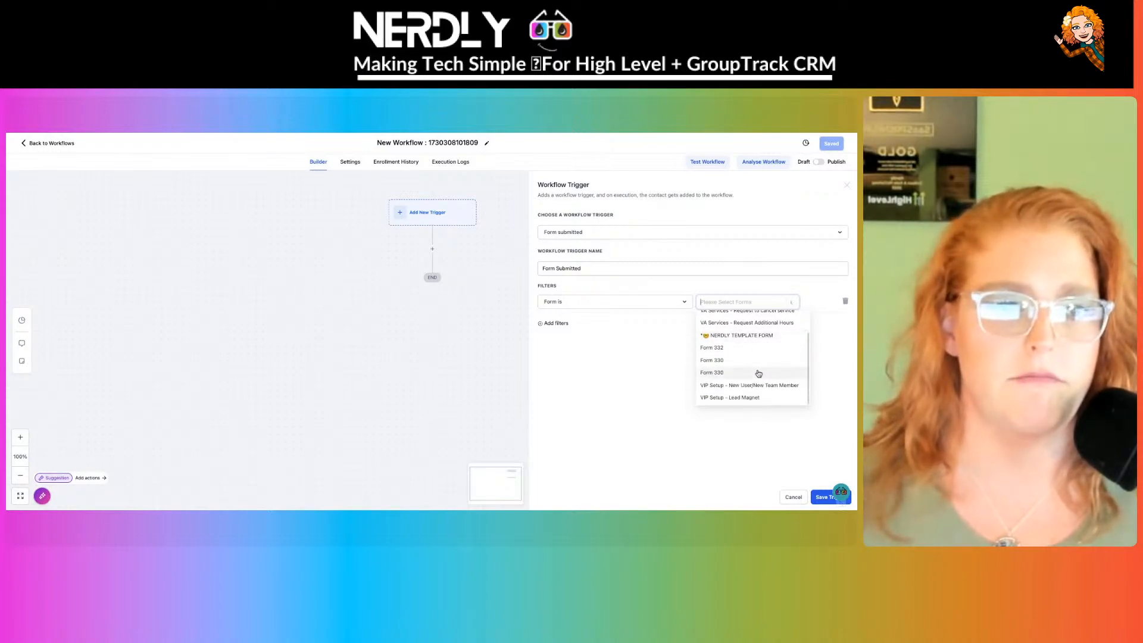
{"action": "left_click", "coordinate": [760, 398]}
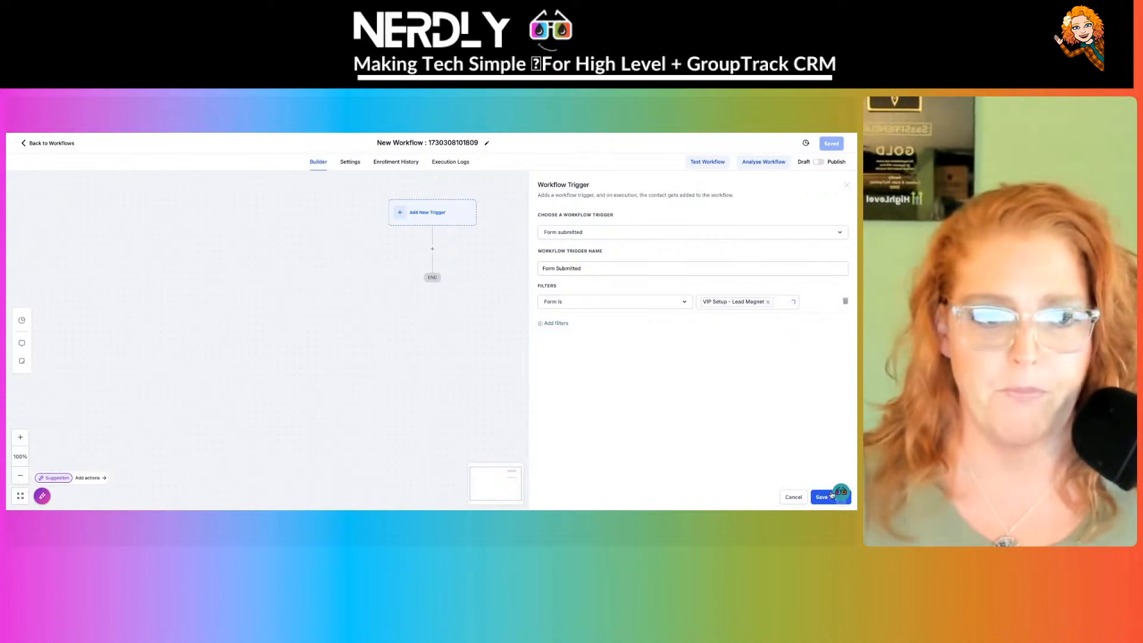
- Name the trigger 'VIP Setup Lead Magnet' and save it
{"action": "triple_click", "coordinate": [601, 270]}
{"action": "type", "text": "V"}
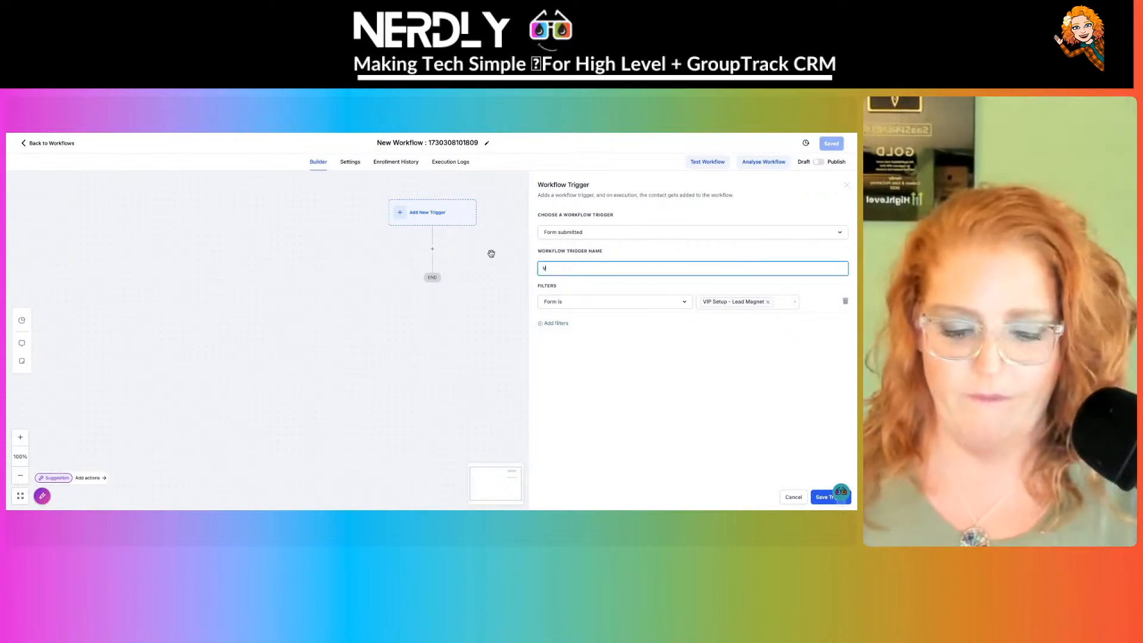
{"action": "type", "text": "IPSET"}
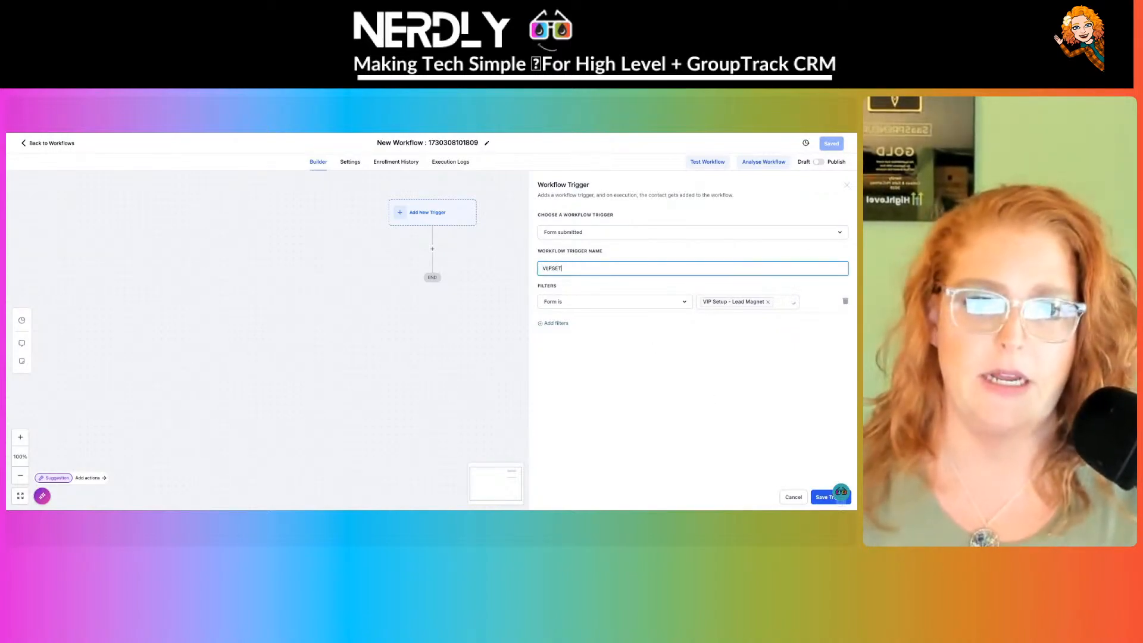
{"action": "type", "text": "up"}
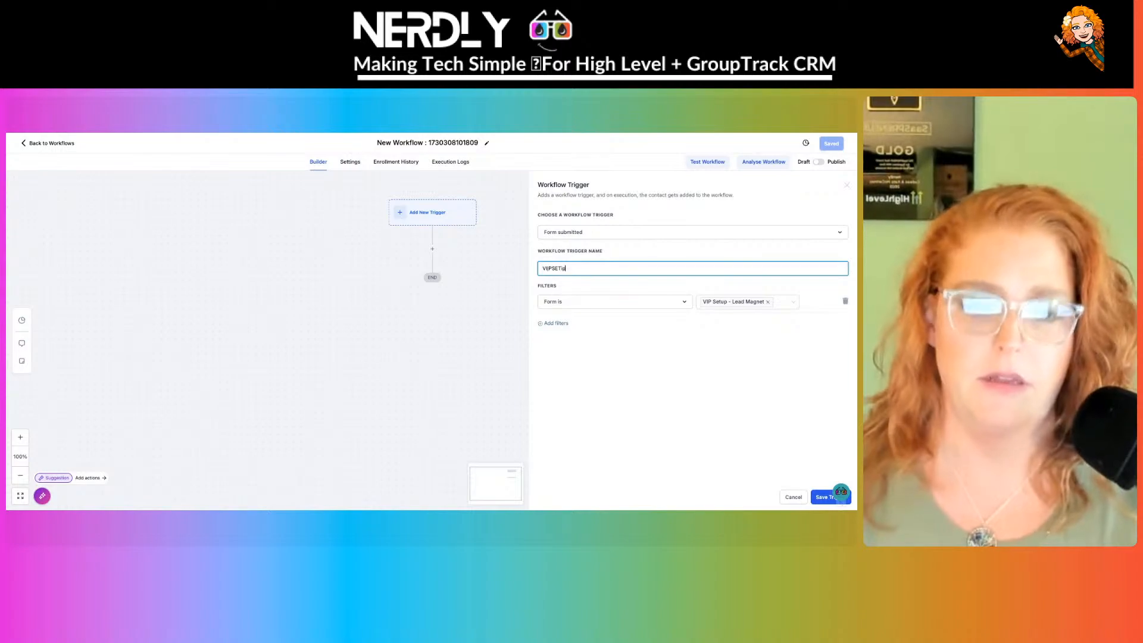
{"action": "type", "text": " Lead Magnet"}
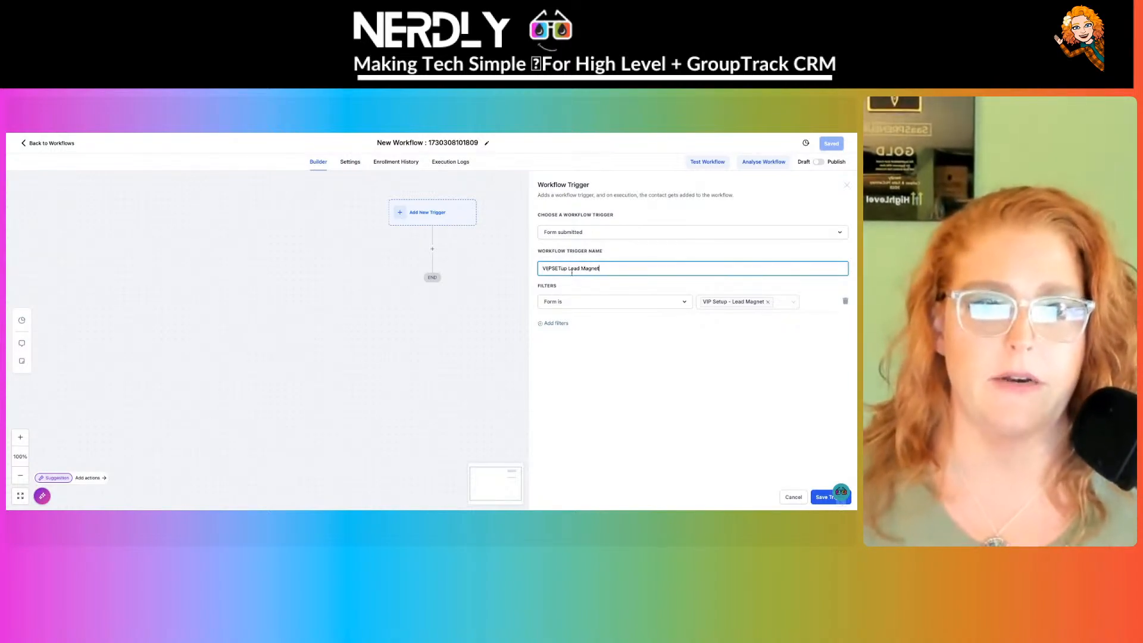
{"action": "left_click_drag", "start_coordinate": [567, 269], "coordinate": [502, 266]}
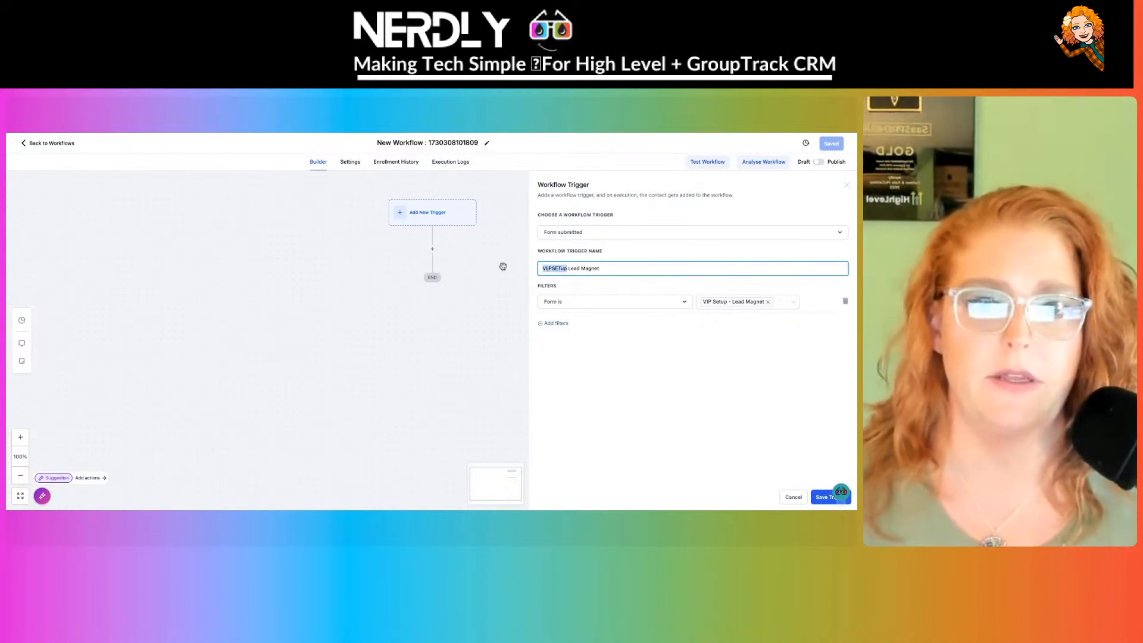
{"action": "type", "text": "VI"}
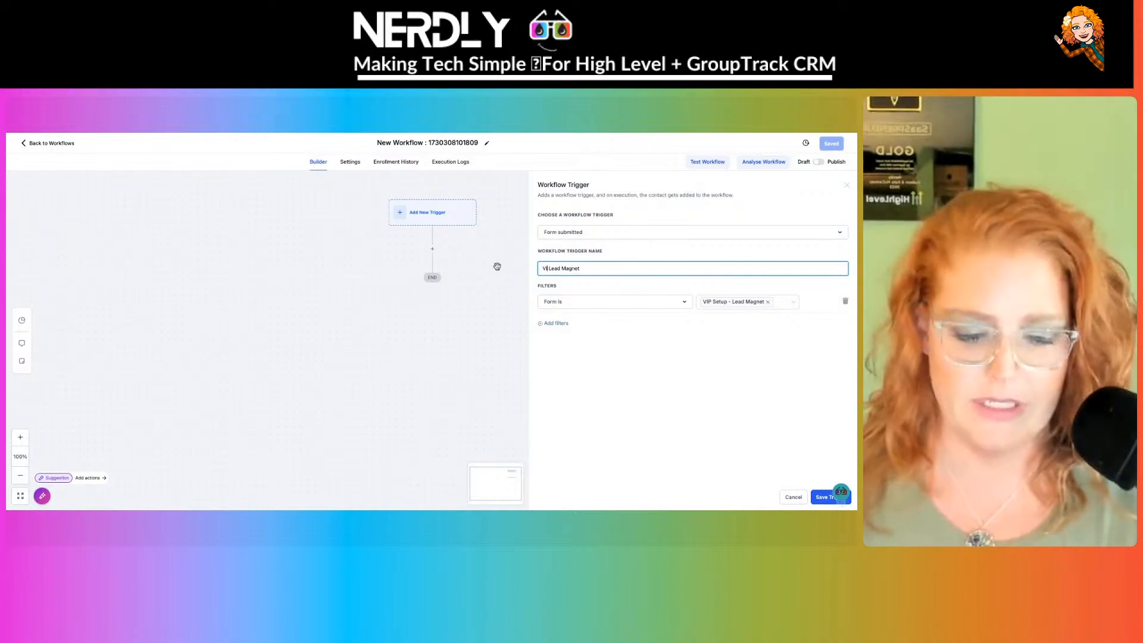
{"action": "type", "text": "P"}
{"action": "type", "text": "Setup"}
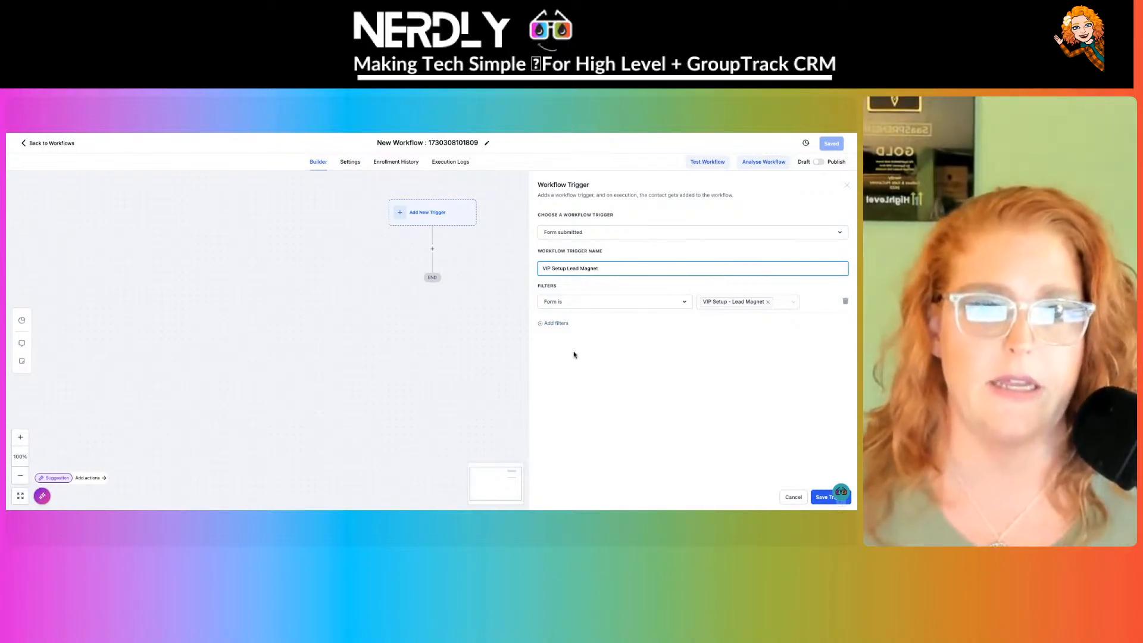
{"action": "left_click", "coordinate": [839, 495]}
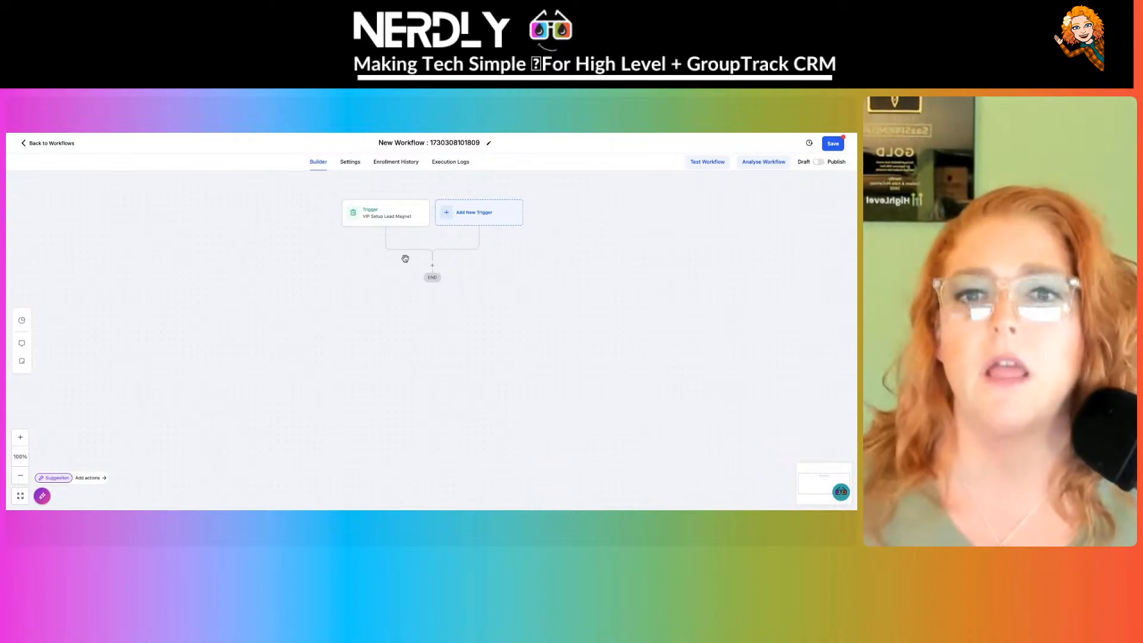
- Add an Add Contact Tag step after the trigger and search the tags for 'setup'
{"action": "left_click", "coordinate": [432, 266]}
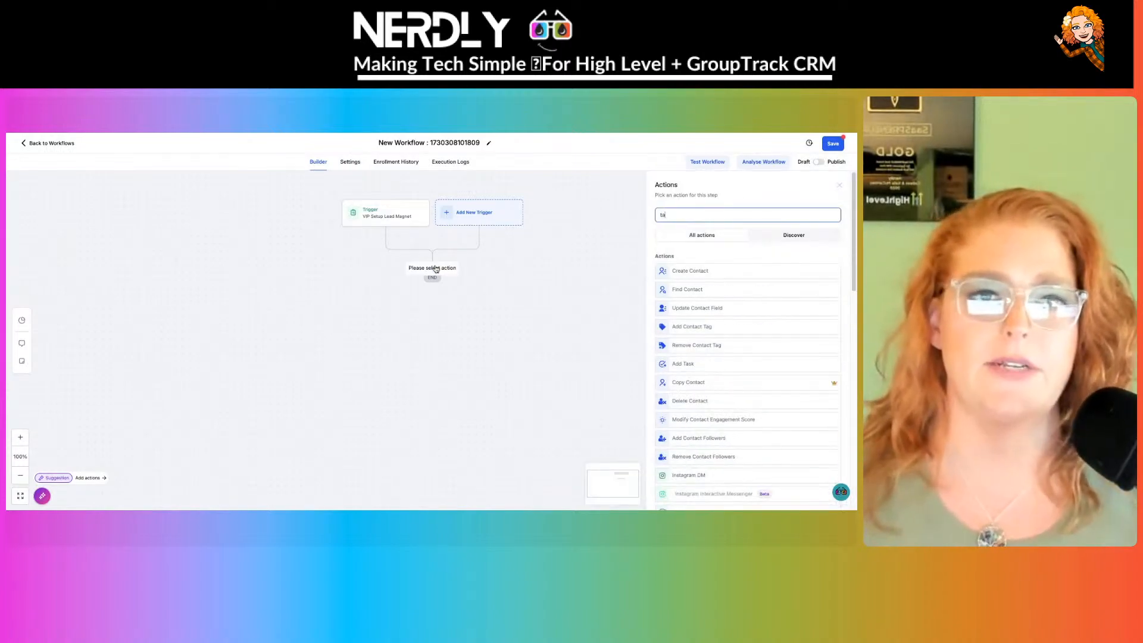
{"action": "type", "text": "tag"}
{"action": "left_click", "coordinate": [691, 270]}
{"action": "left_click", "coordinate": [693, 268]}
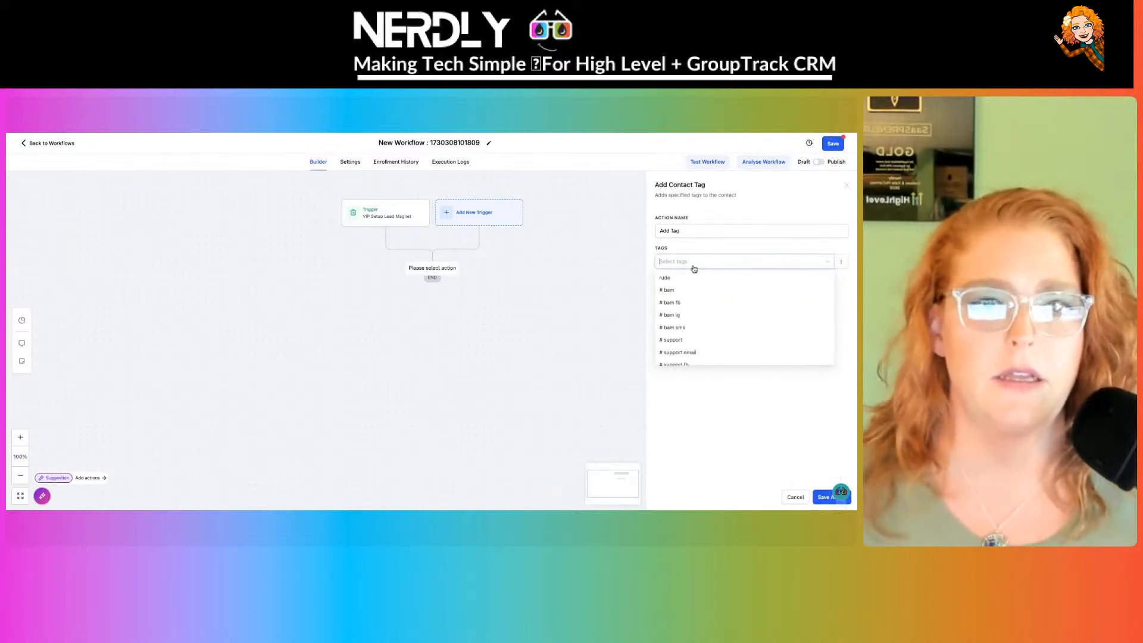
{"action": "type", "text": "vip"}
{"action": "key", "text": "BackSpace"}
{"action": "key", "text": "BackSpace"}
{"action": "key", "text": "BackSpace"}
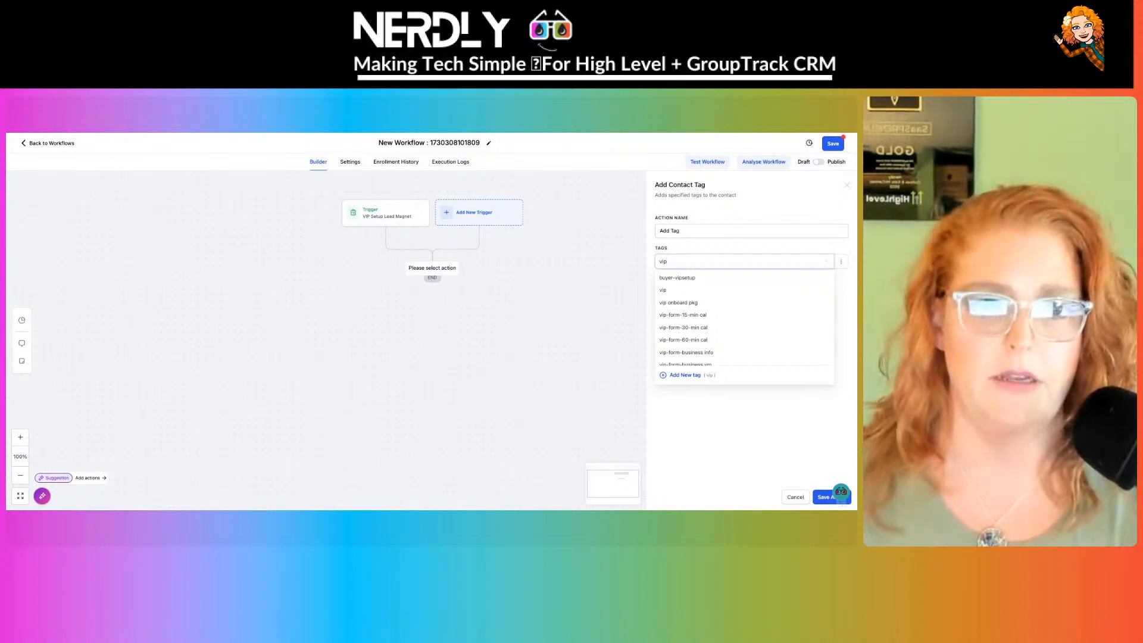
{"action": "type", "text": "lead_"}
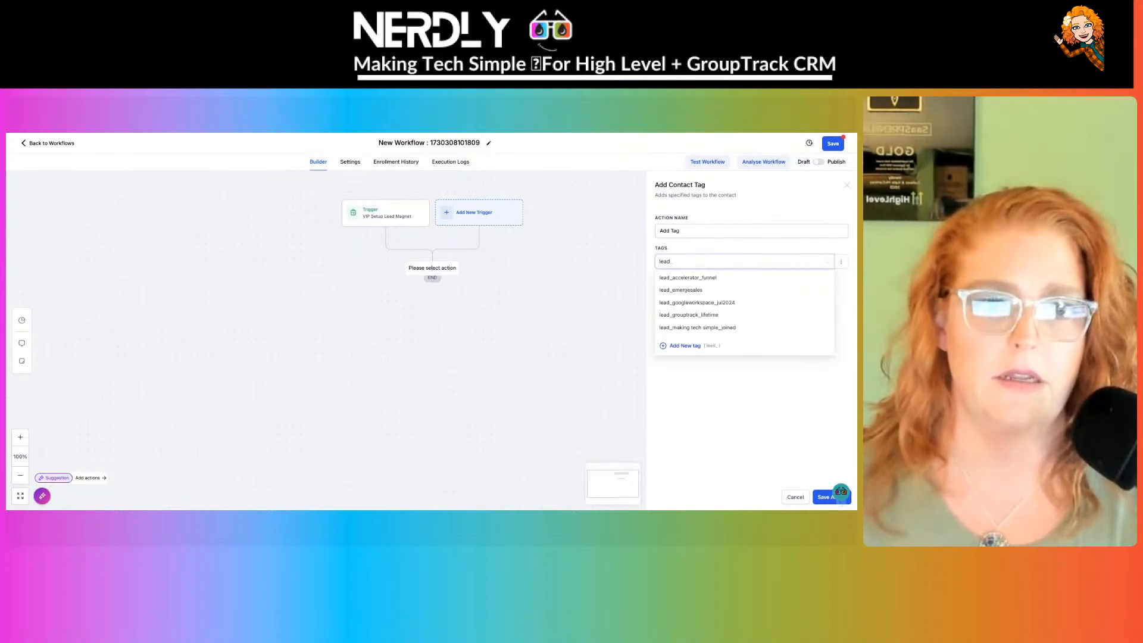
{"action": "key", "text": "BackSpace"}
{"action": "type", "text": "-vip"}
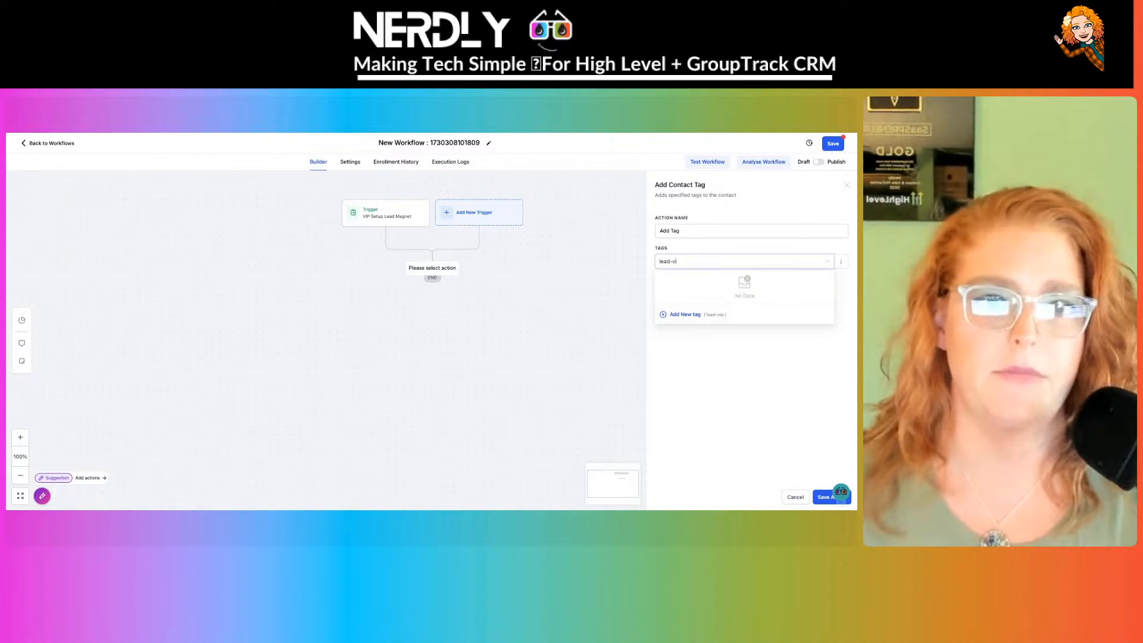
{"action": "key", "text": "BackSpace"}
{"action": "key", "text": "BackSpace"}
{"action": "type", "text": "setup"}
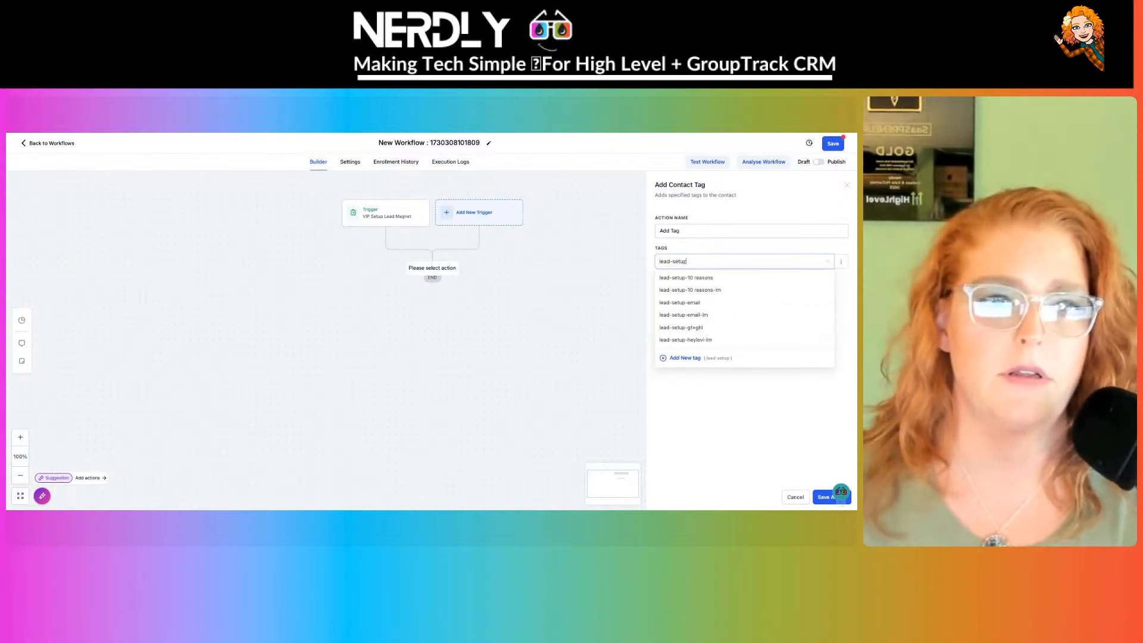
- Keep only the lead-setup-10 reasons-lm tag, removing lead-setup-10 reasons, and save the action
{"action": "left_click", "coordinate": [706, 279]}
{"action": "left_click", "coordinate": [765, 457]}
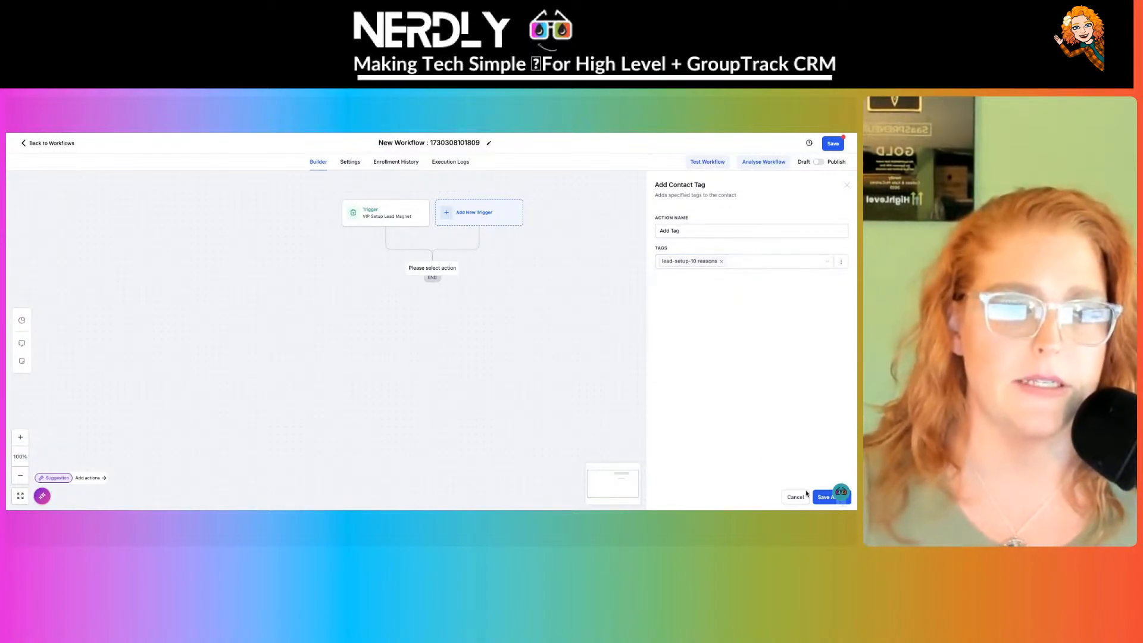
{"action": "left_click", "coordinate": [721, 265]}
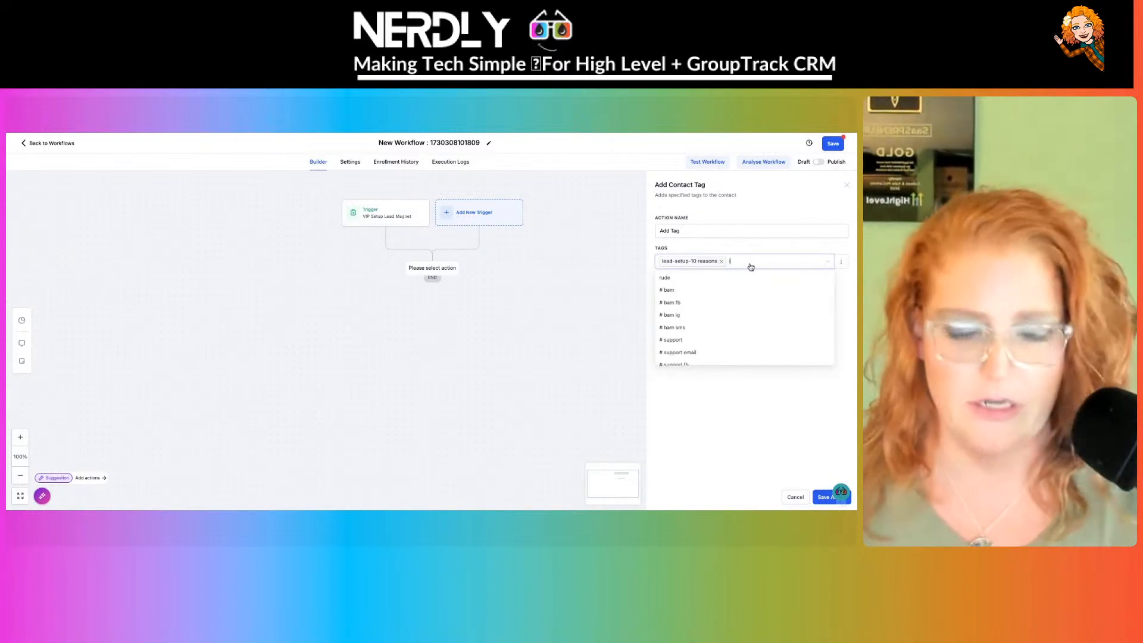
{"action": "type", "text": "lead-setup"}
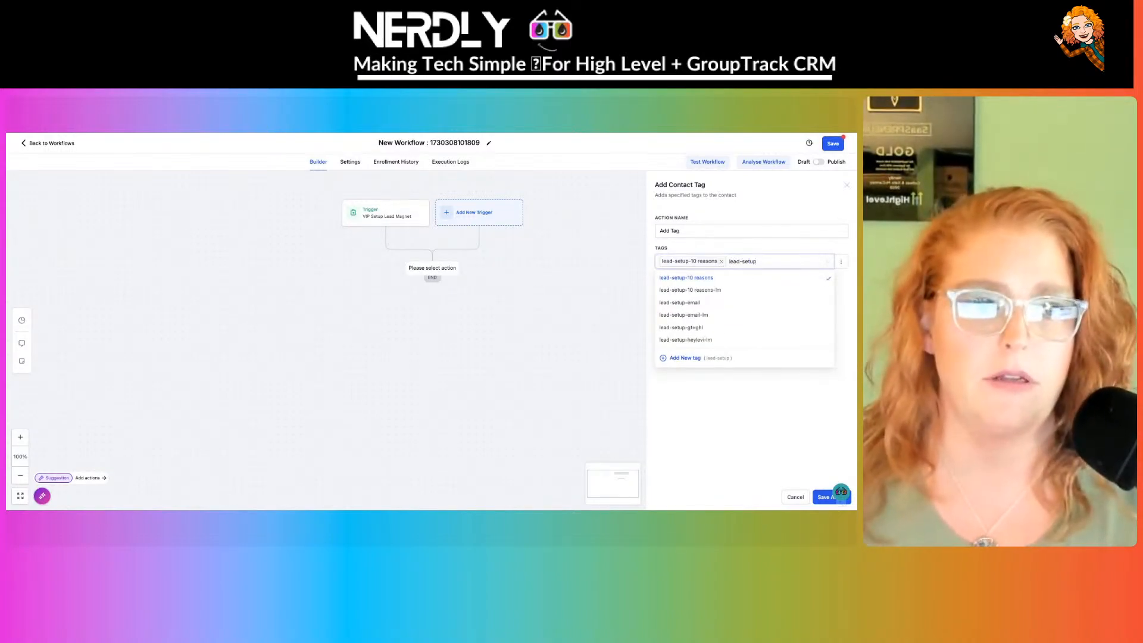
{"action": "left_click", "coordinate": [734, 291]}
{"action": "left_click", "coordinate": [722, 262]}
{"action": "left_click", "coordinate": [798, 464]}
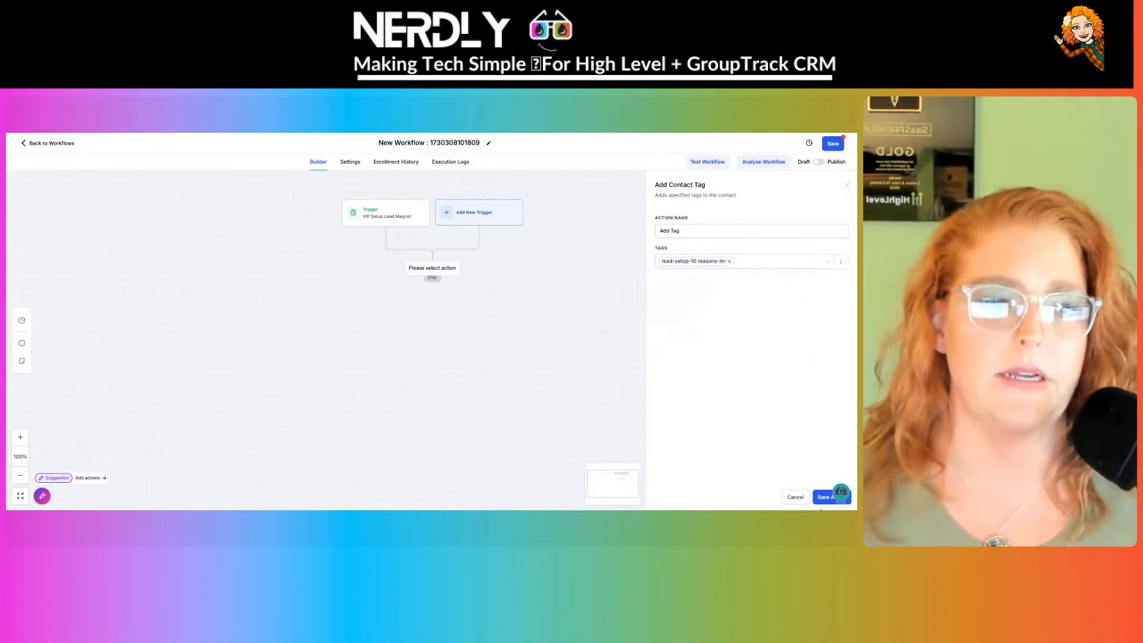
{"action": "left_click", "coordinate": [824, 497]}
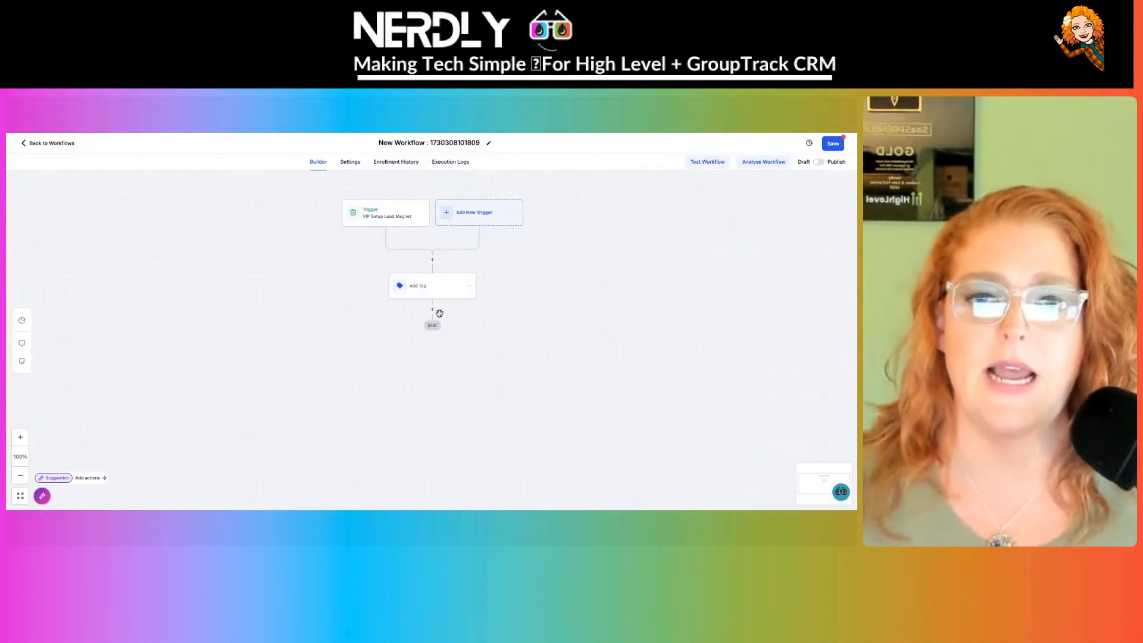
{"action": "left_click", "coordinate": [432, 310]}
{"action": "type", "text": "note"}
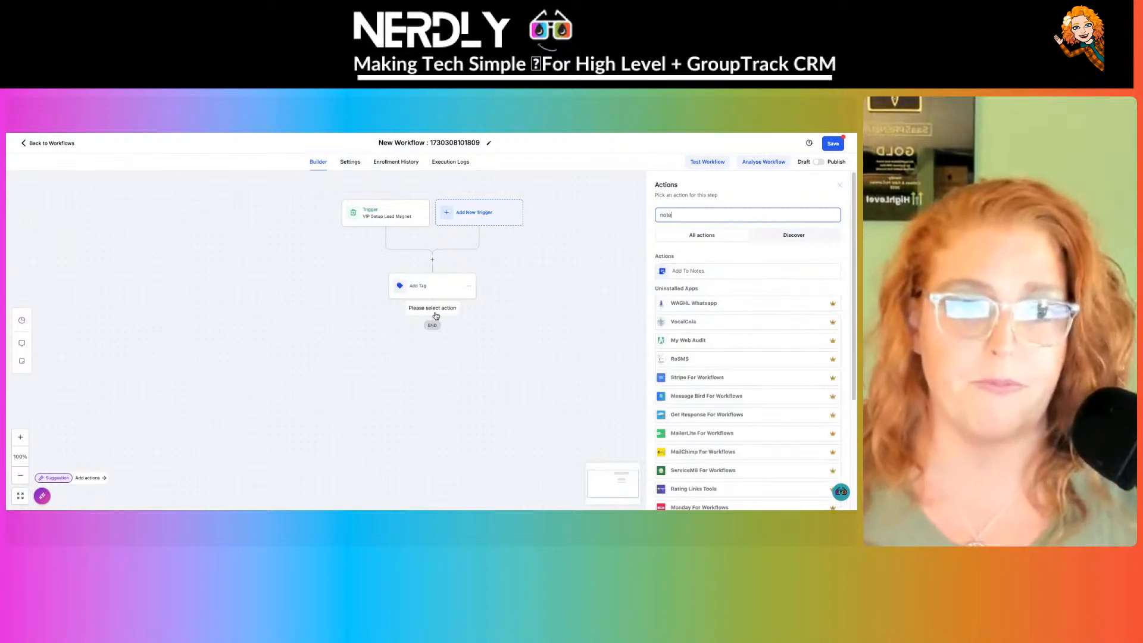
{"action": "left_click", "coordinate": [692, 269]}
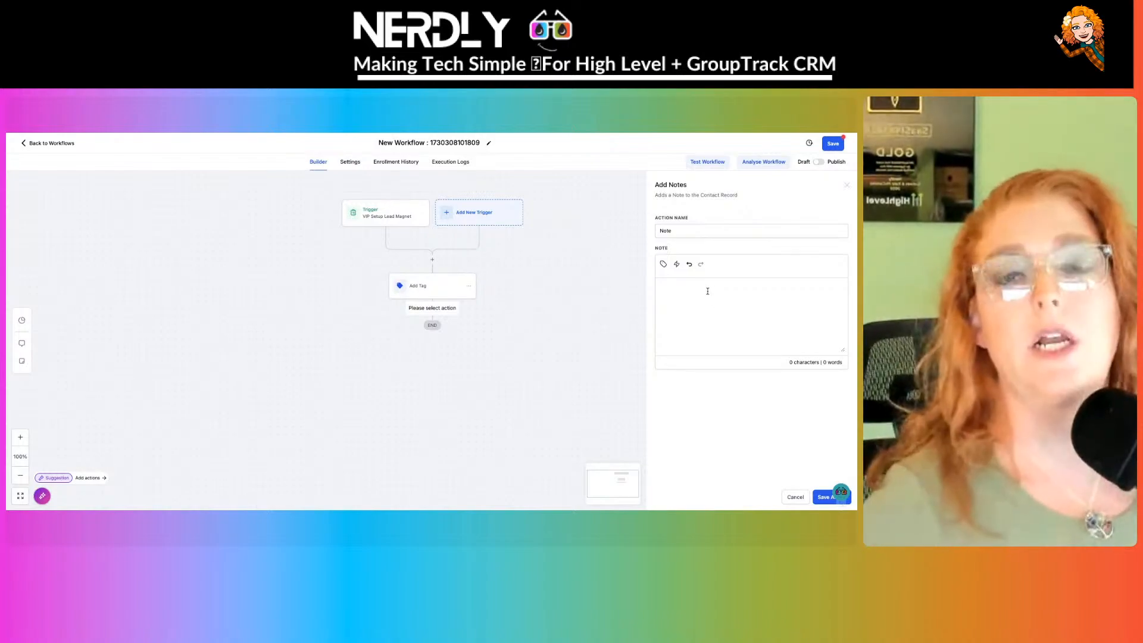
{"action": "left_click", "coordinate": [696, 230]}
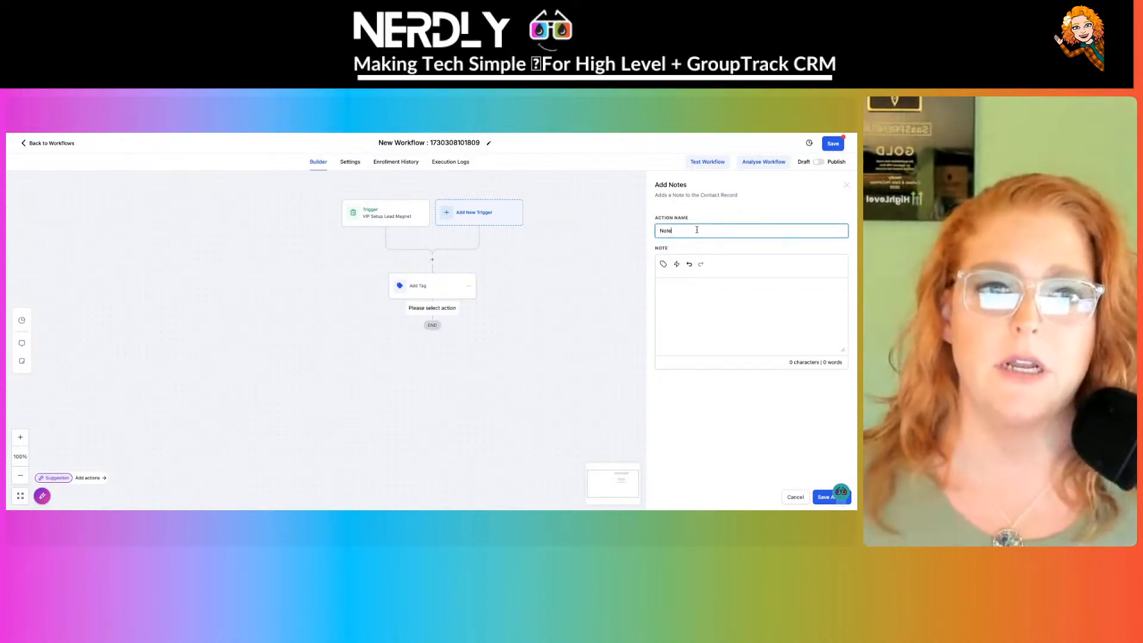
{"action": "left_click", "coordinate": [692, 292]}
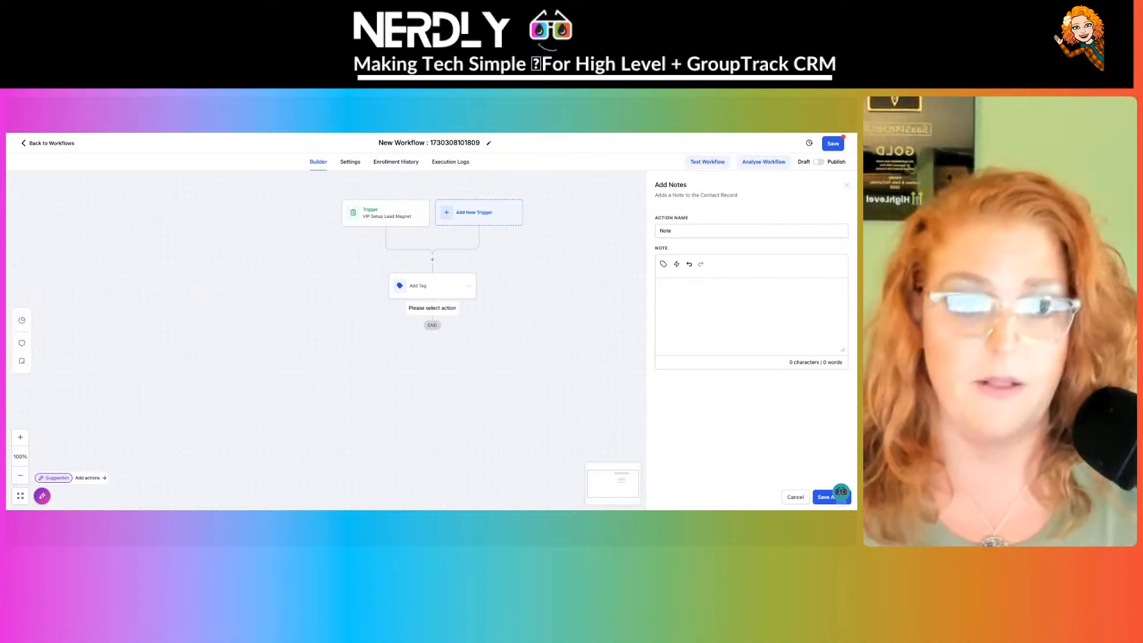
{"action": "type", "text": "Added Tag"}
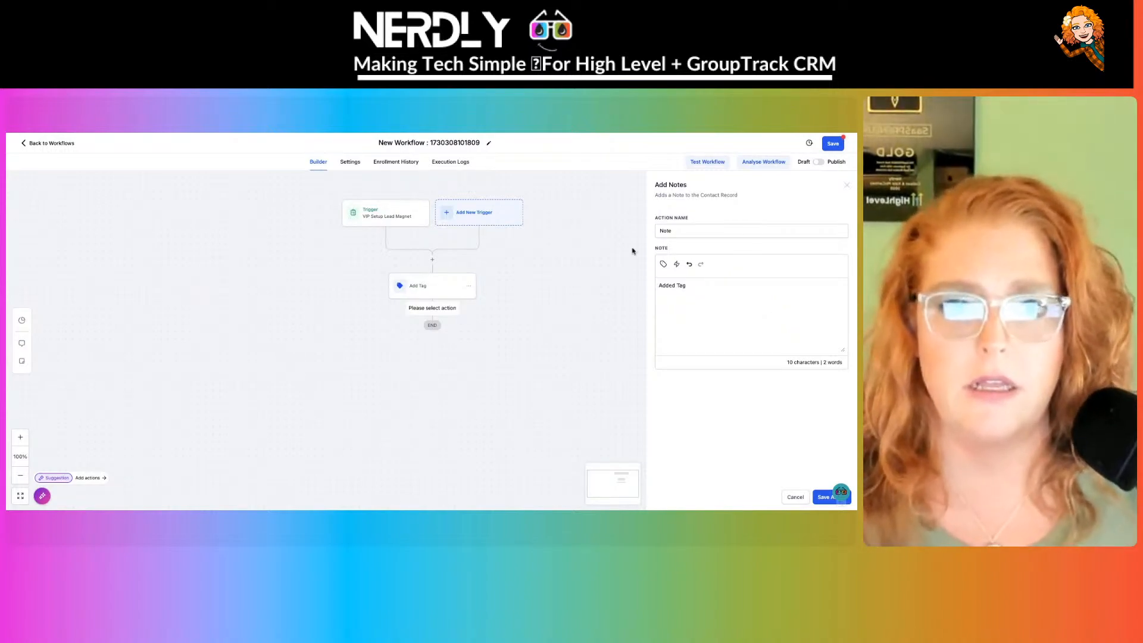
{"action": "left_click", "coordinate": [446, 289]}
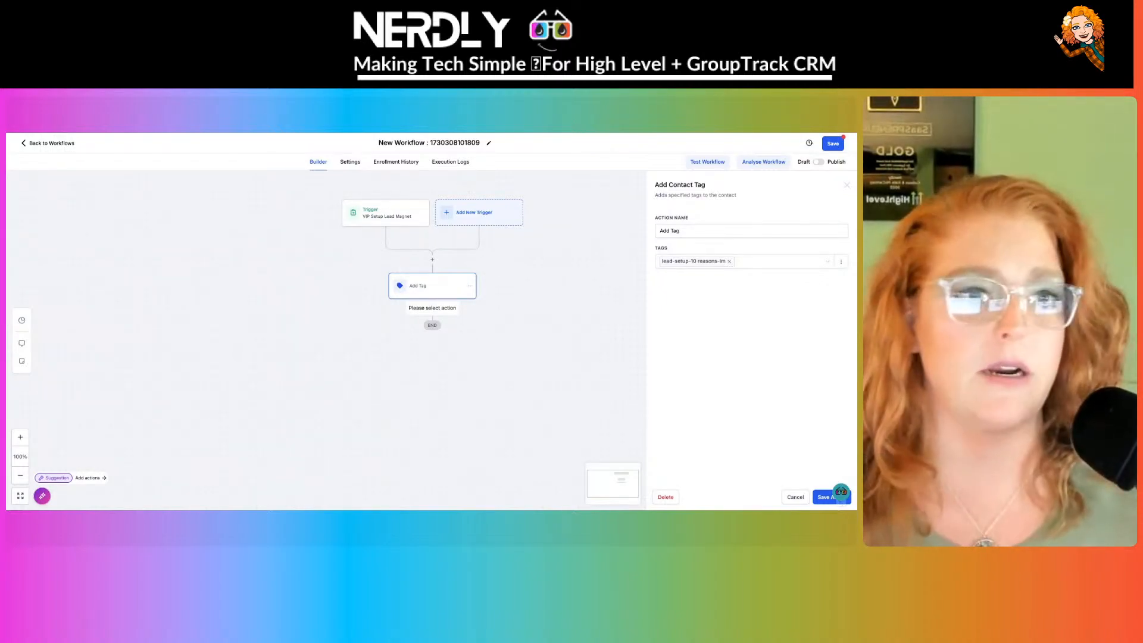
- Close the Add Tag settings, retitle the workflow 'VIPSetup Lead Magnet', and add a step below Add Tag
{"action": "left_click", "coordinate": [827, 497]}
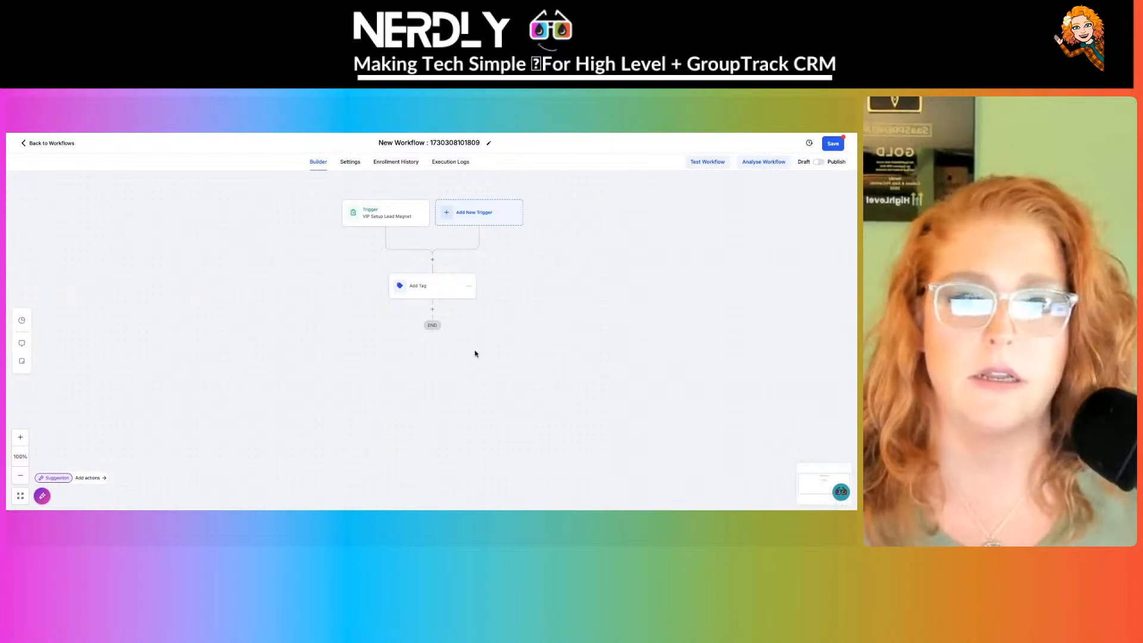
{"action": "left_click", "coordinate": [432, 310]}
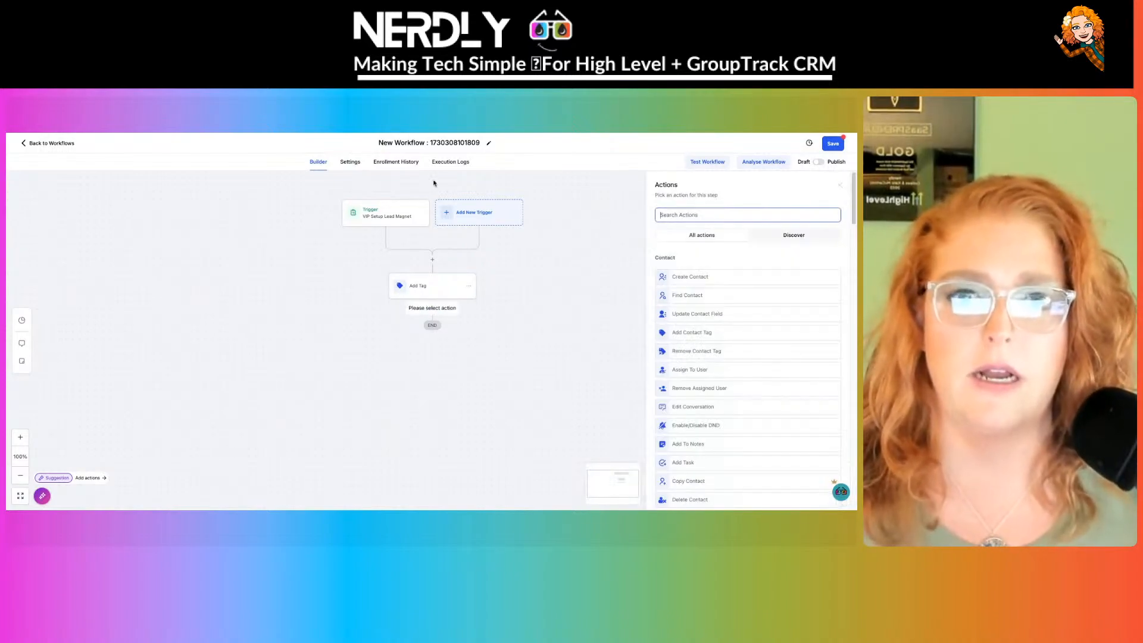
{"action": "left_click", "coordinate": [438, 143]}
{"action": "type", "text": "VI"}
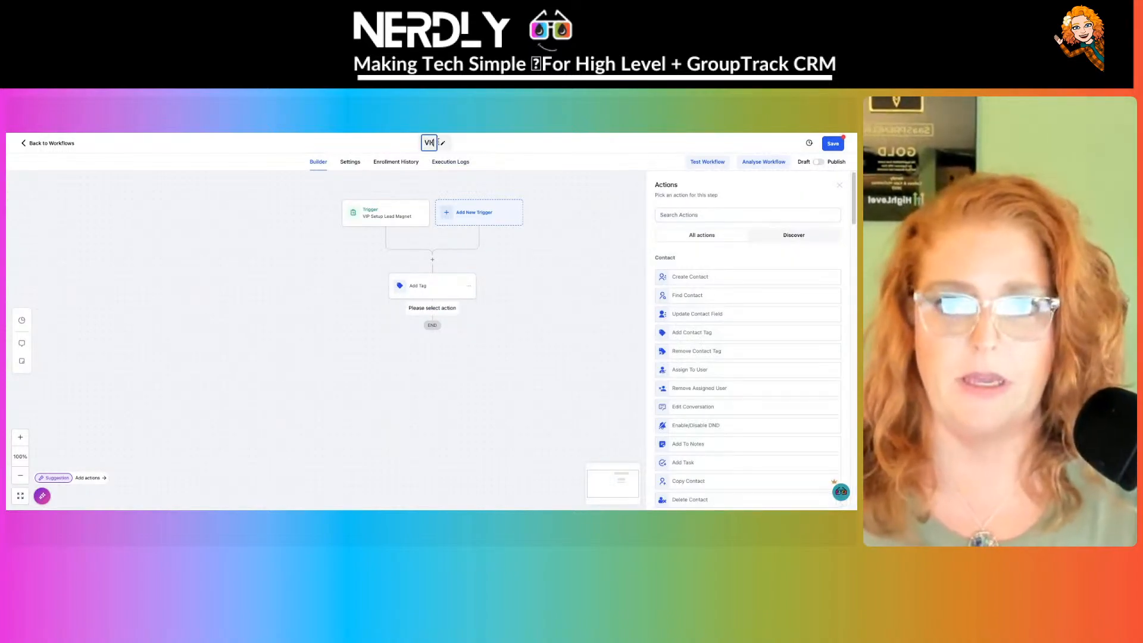
{"action": "type", "text": "P"}
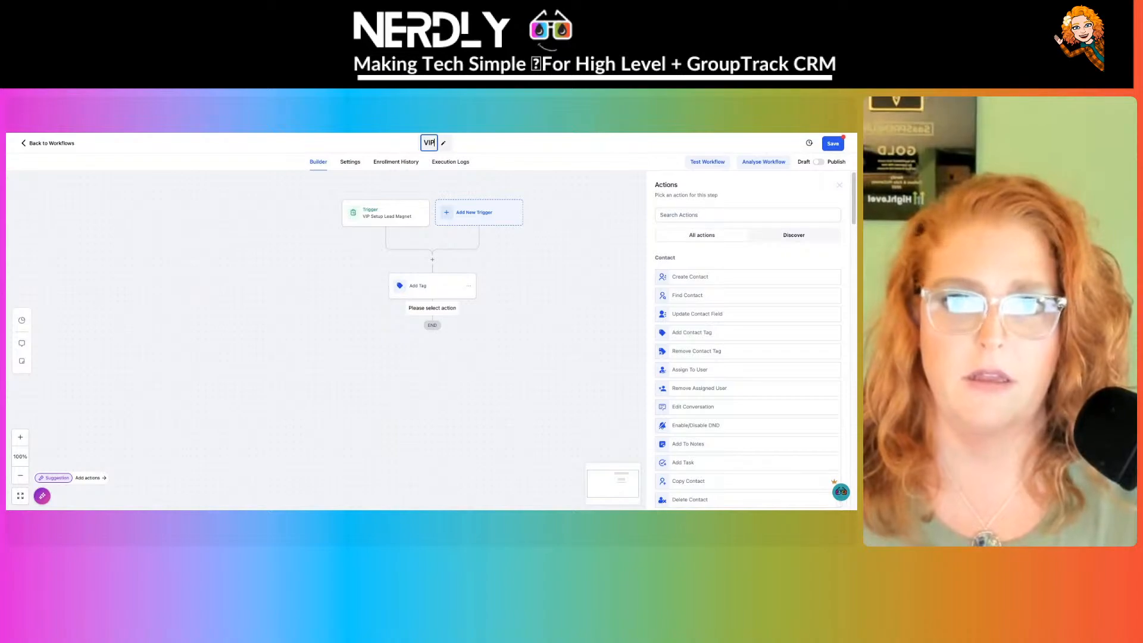
{"action": "type", "text": "Setup Lead Magnet"}
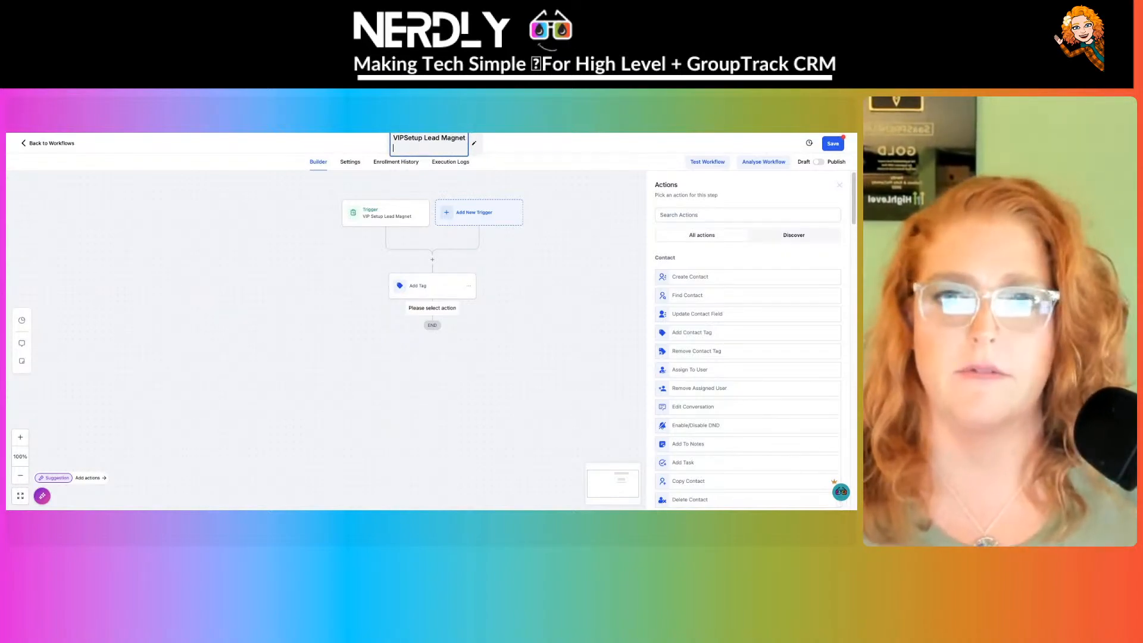
{"action": "left_click", "coordinate": [595, 293]}
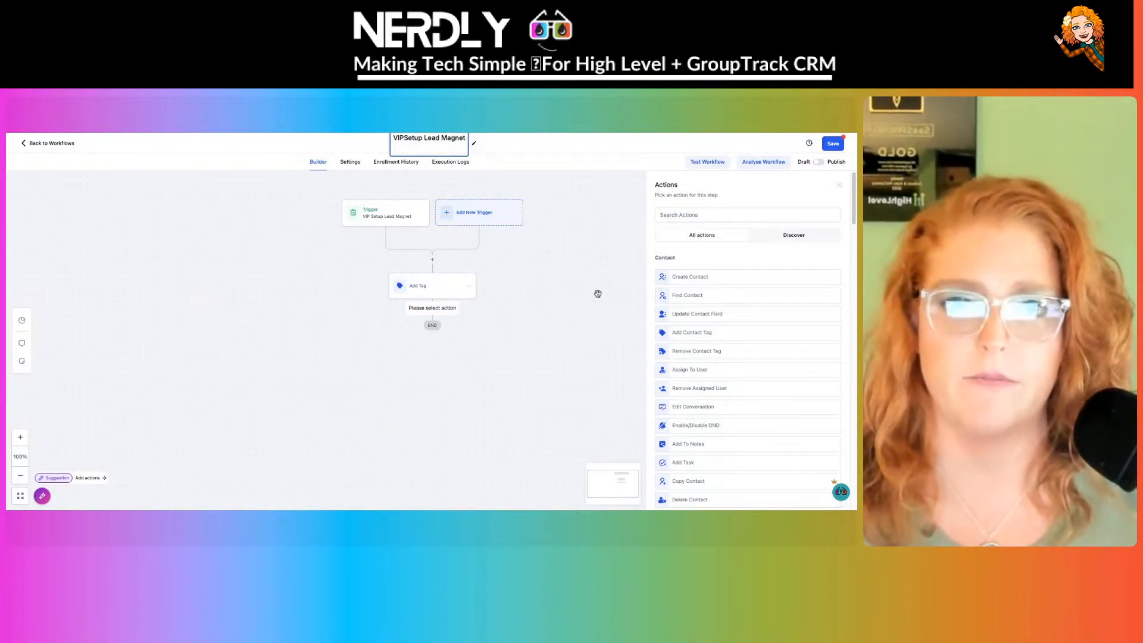
{"action": "left_click", "coordinate": [432, 316]}
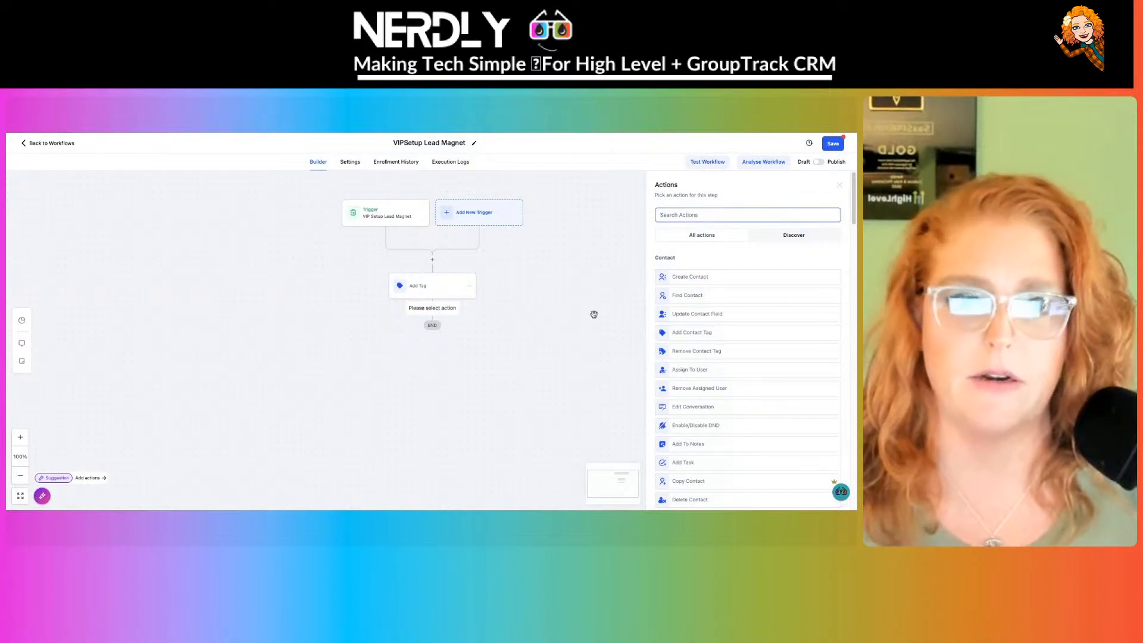
{"action": "left_click", "coordinate": [281, 134]}
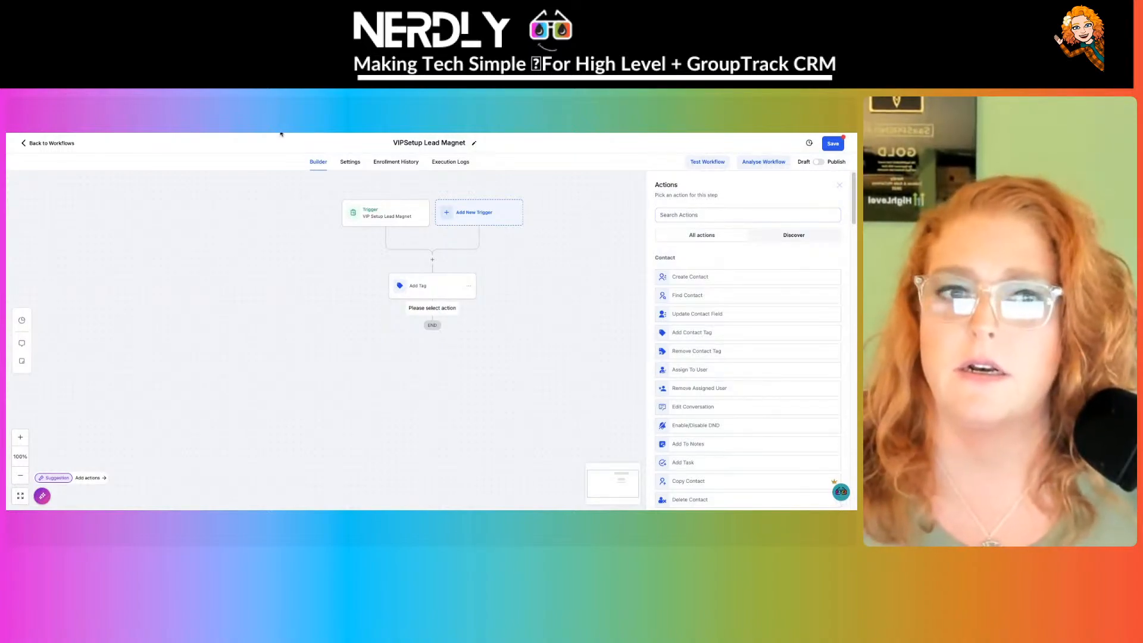
- Add an Add to Notes action whose text cites the Lead-Setup-10-reasons tag and the pasted workflow link
{"action": "left_click", "coordinate": [718, 217]}
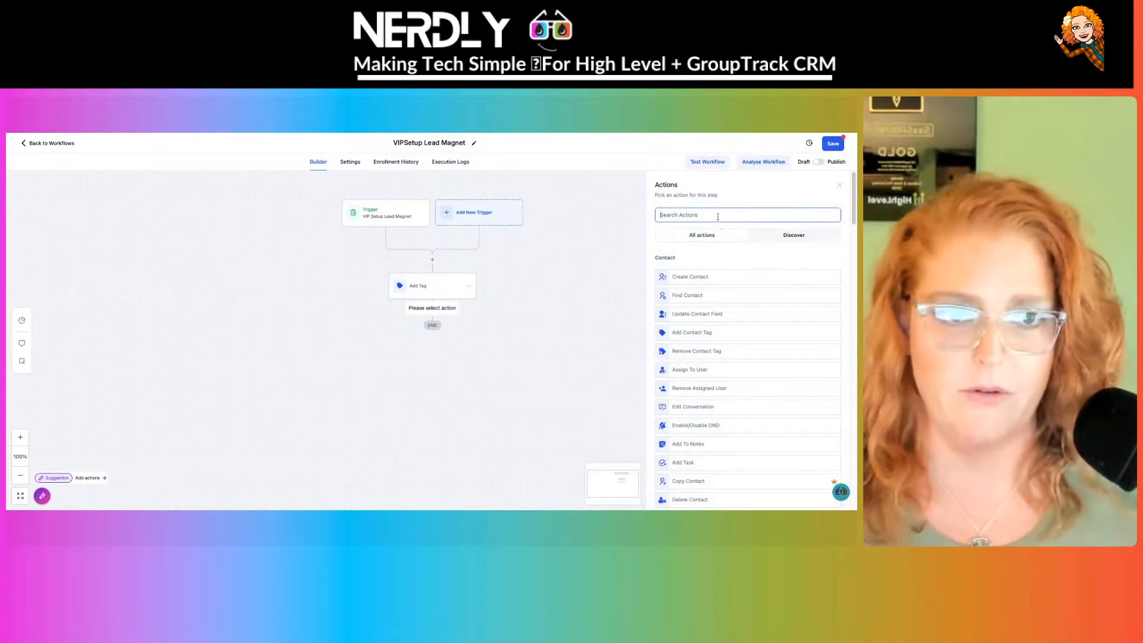
{"action": "type", "text": "note"}
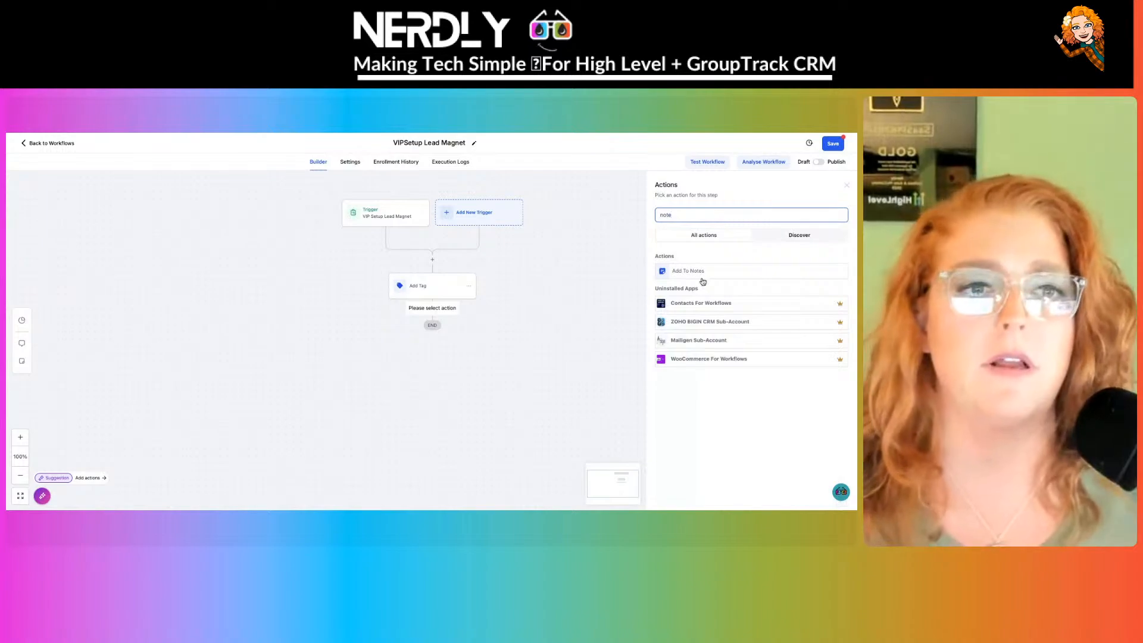
{"action": "left_click", "coordinate": [703, 280]}
{"action": "left_click", "coordinate": [697, 292]}
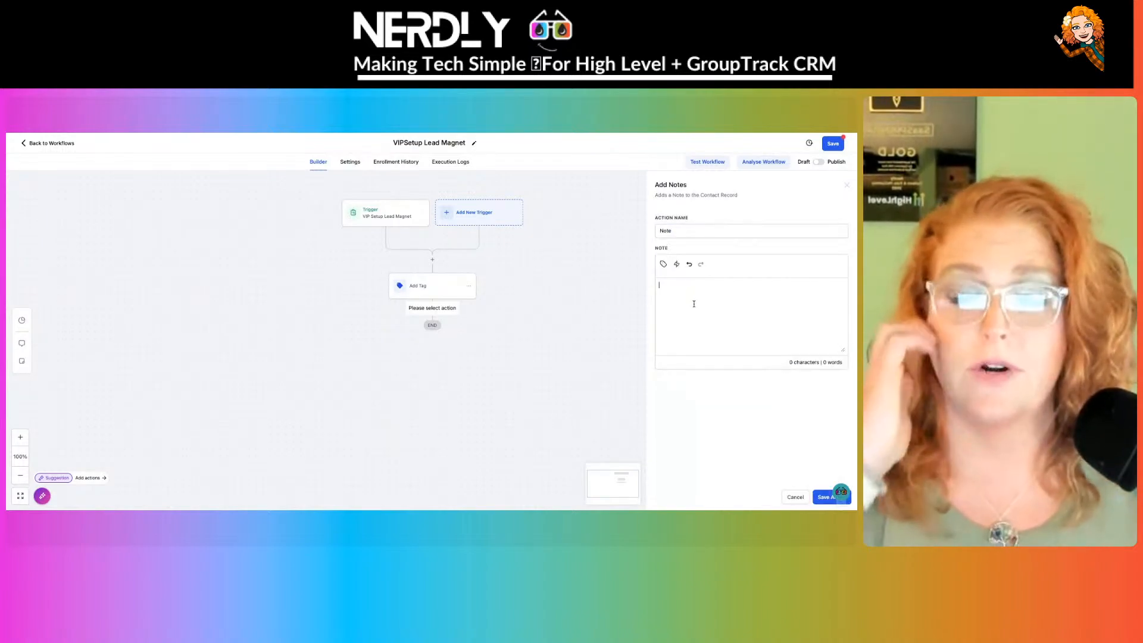
{"action": "type", "text": "A"}
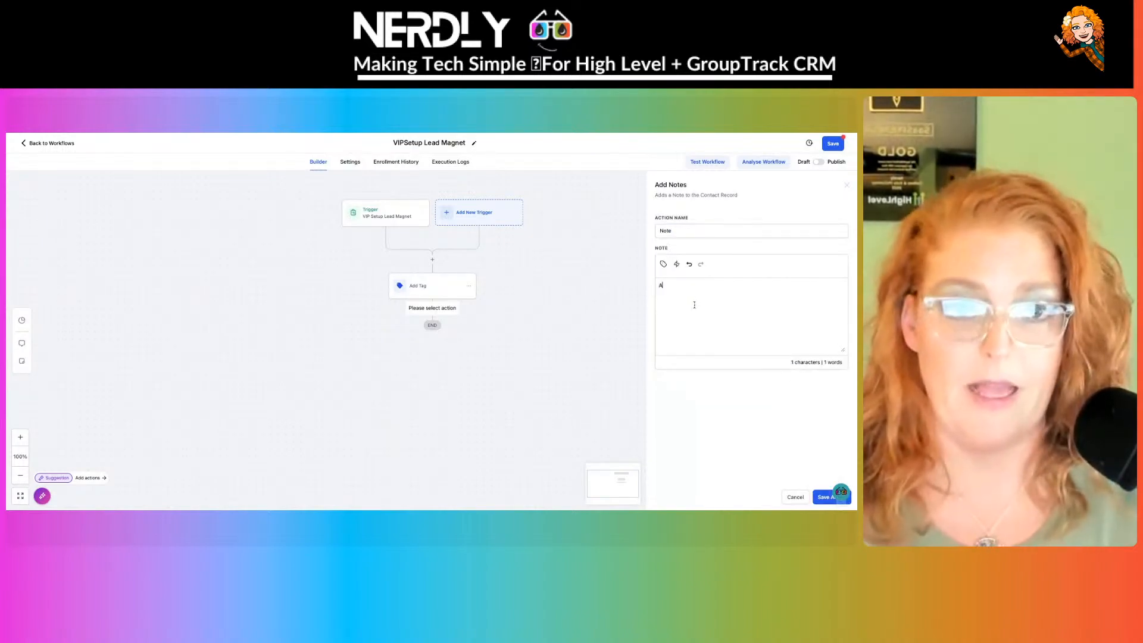
{"action": "type", "text": "fdded Tag "}
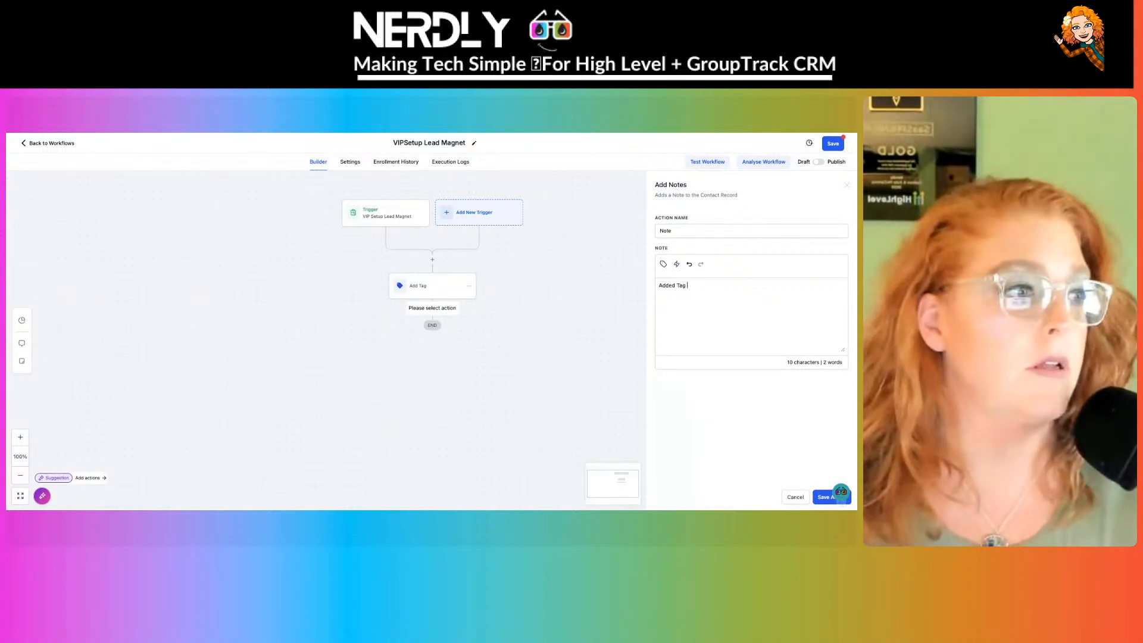
{"action": "type", "text": "VILead-Se"}
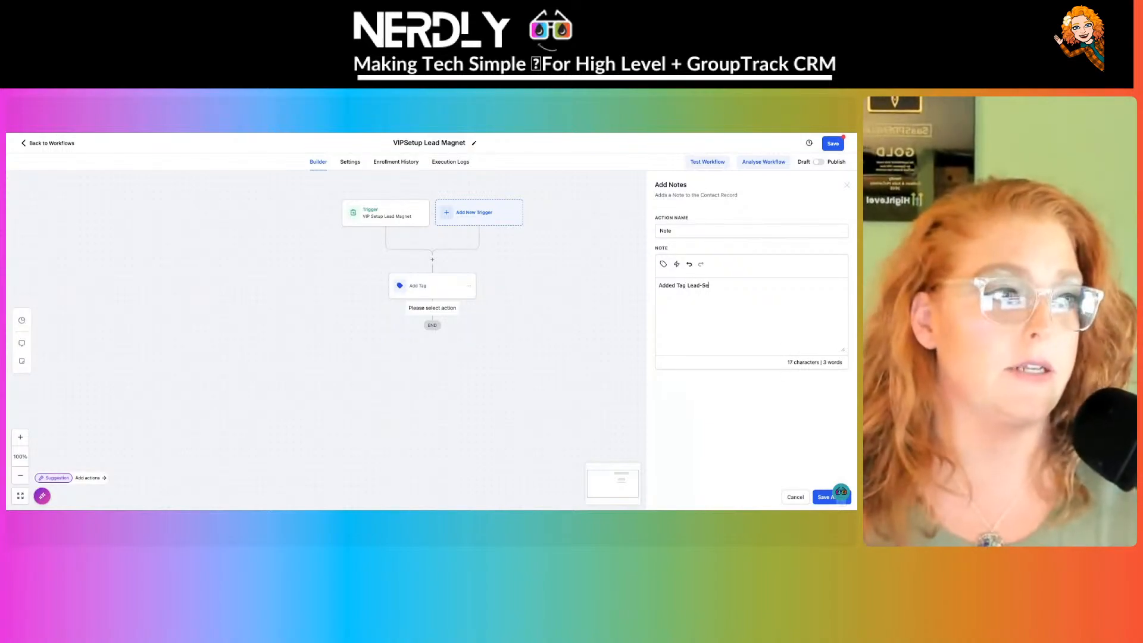
{"action": "type", "text": "tup-"}
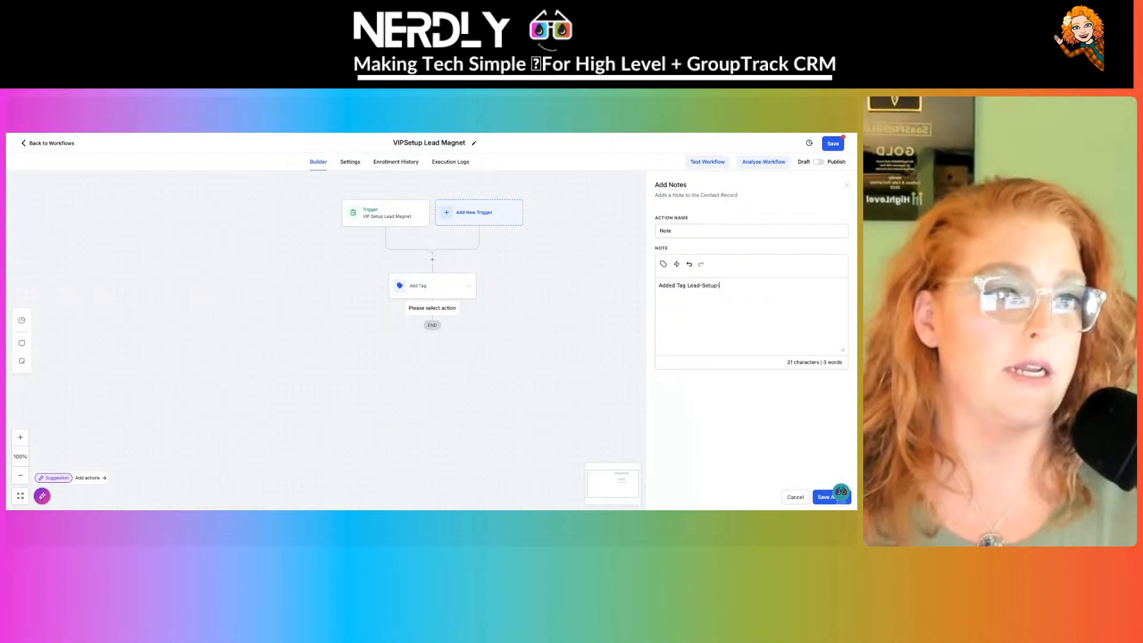
{"action": "type", "text": "10-reas"}
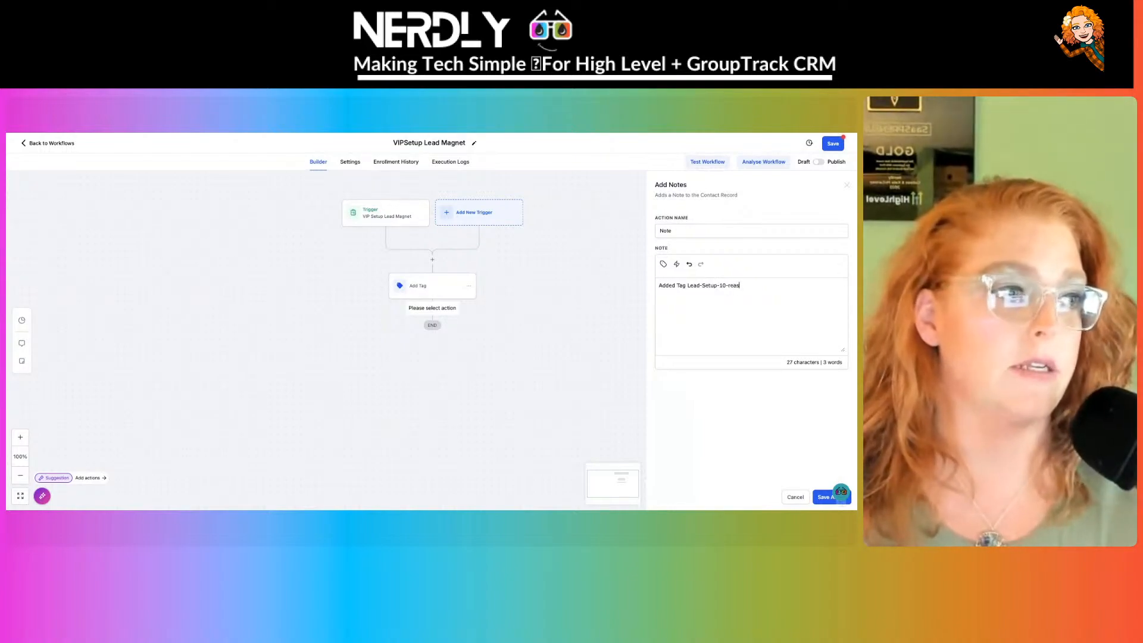
{"action": "type", "text": "ons-lm"}
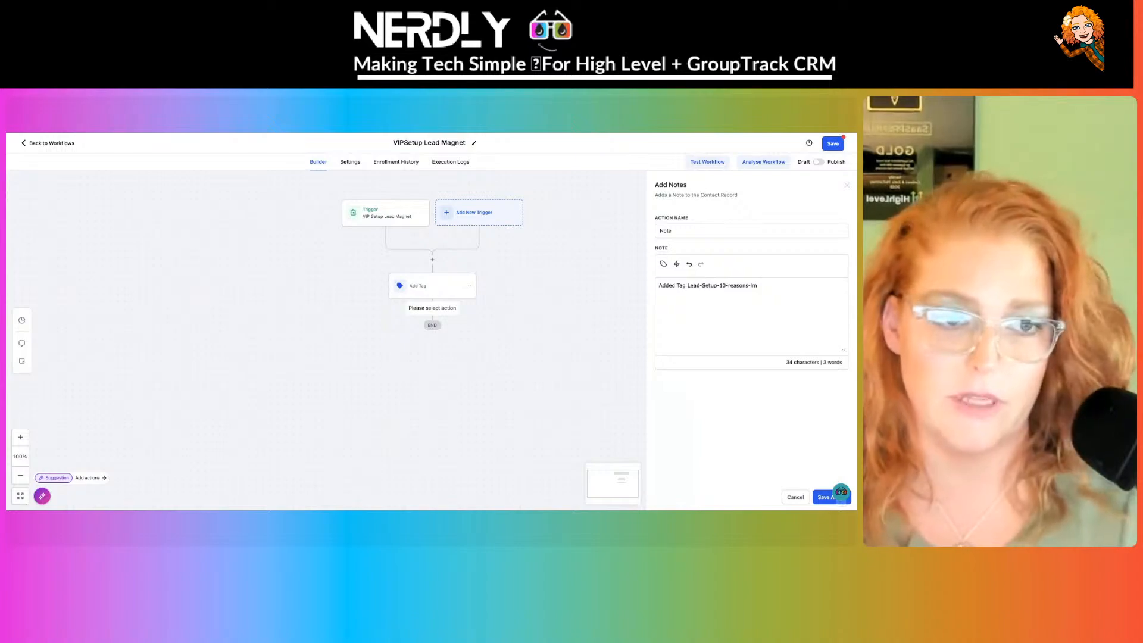
{"action": "type", "text": "y"}
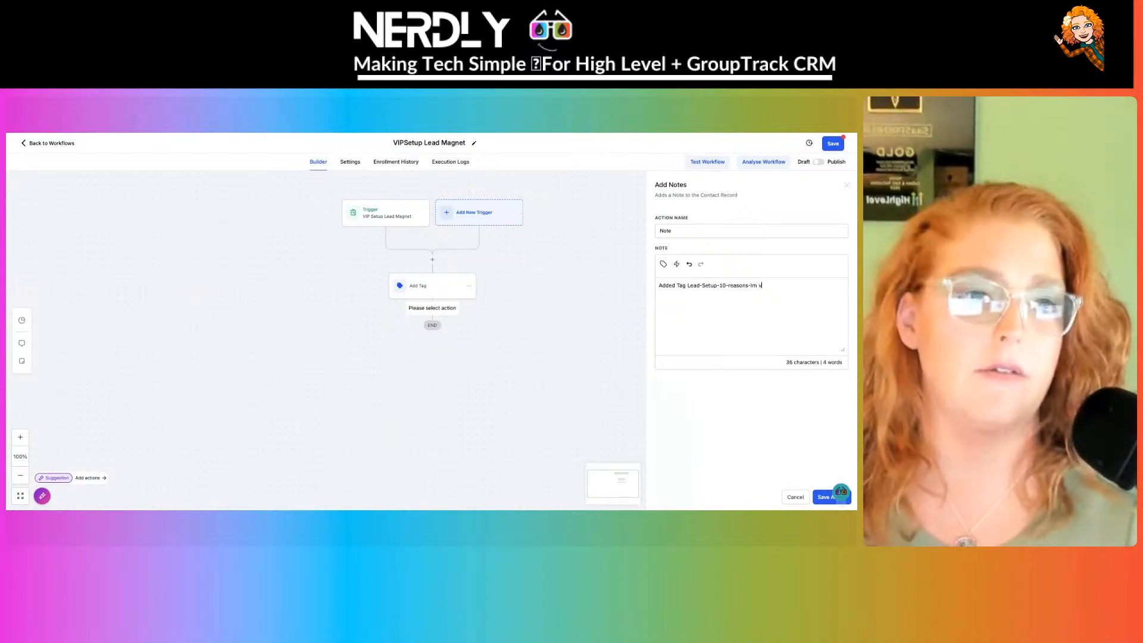
{"action": "type", "text": "ou"}
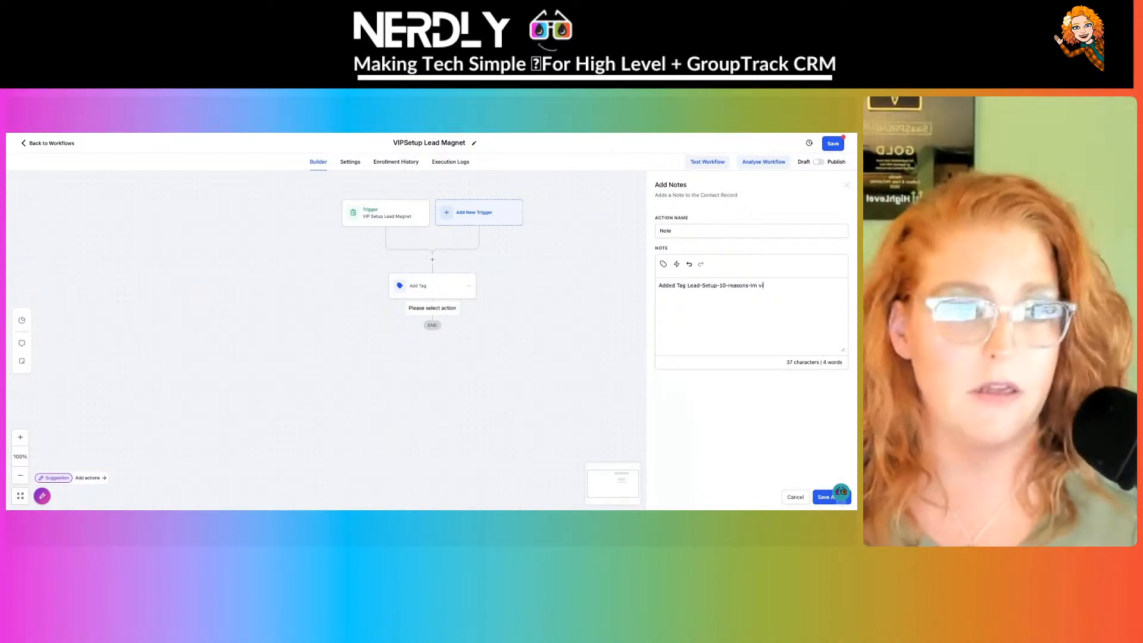
{"action": "type", "text": "a VIP"}
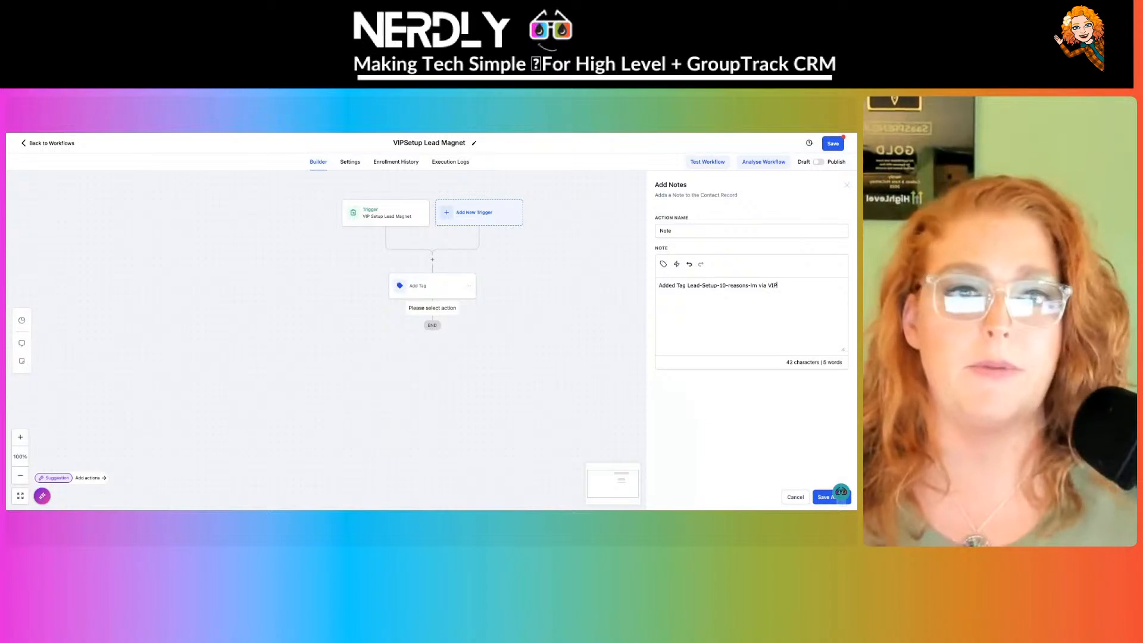
{"action": "type", "text": " Setup Lead Magnet w"}
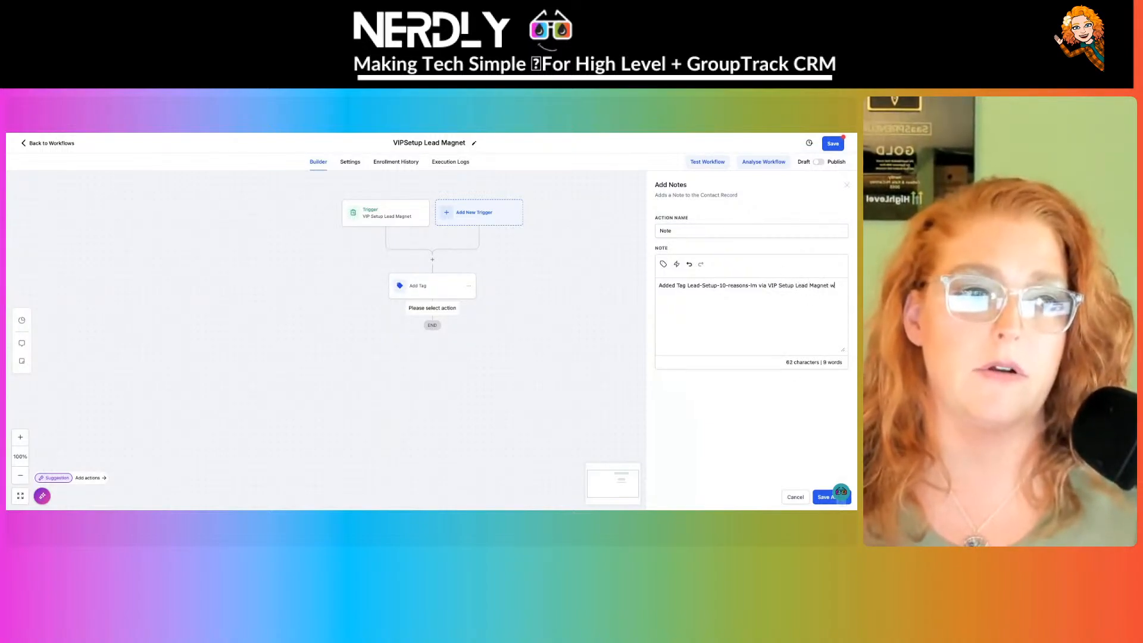
{"action": "type", "text": "orkflow"}
{"action": "type", "text": "https://app.nerdly.io/location/CYs5HfJ6yfp5vgm1NiTV/workflow/3f5e2b91-abd0-496c-9d05-d9d55302bbc5"}
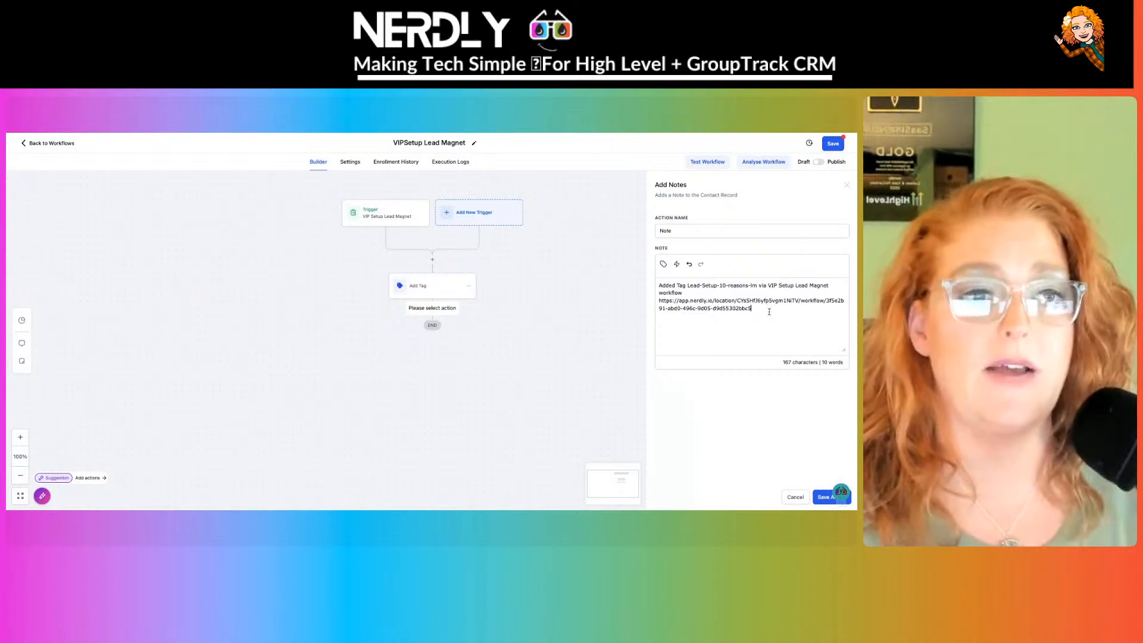
- Insert the Right now Date and Hour AM/PM custom values into the note and save it
{"action": "left_click", "coordinate": [663, 265]}
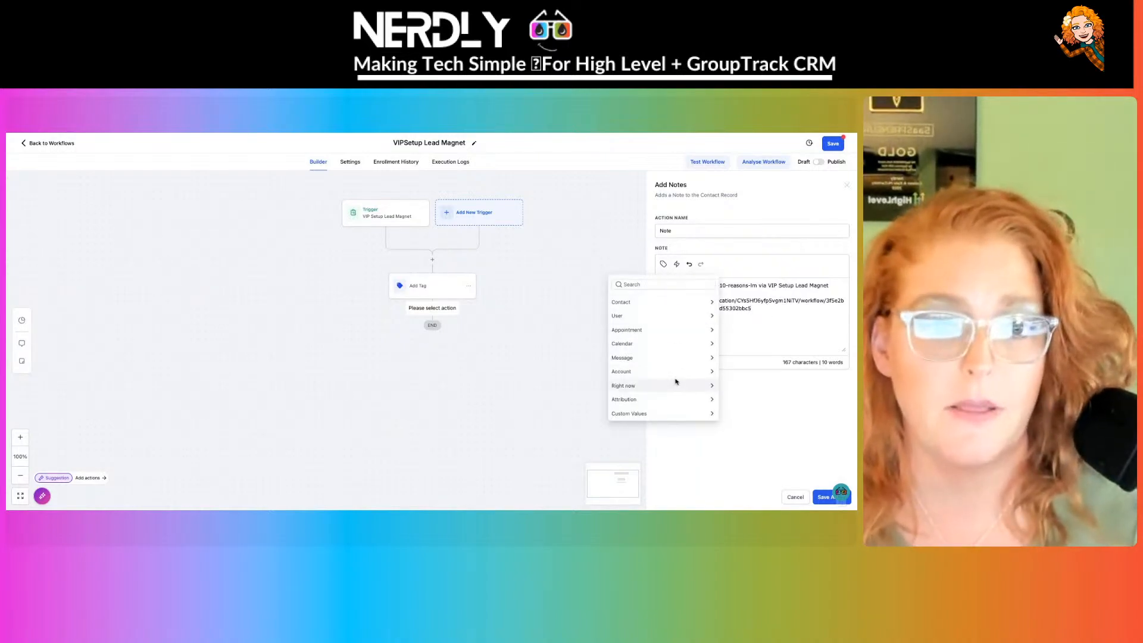
{"action": "left_click", "coordinate": [678, 400]}
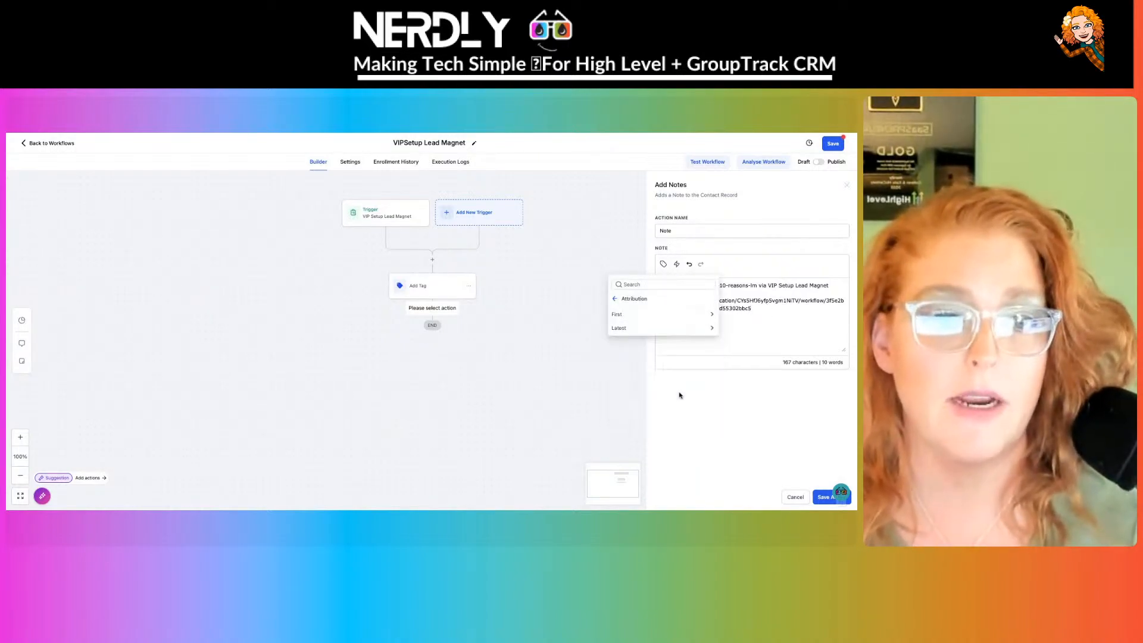
{"action": "left_click", "coordinate": [613, 299]}
{"action": "left_click", "coordinate": [641, 386]}
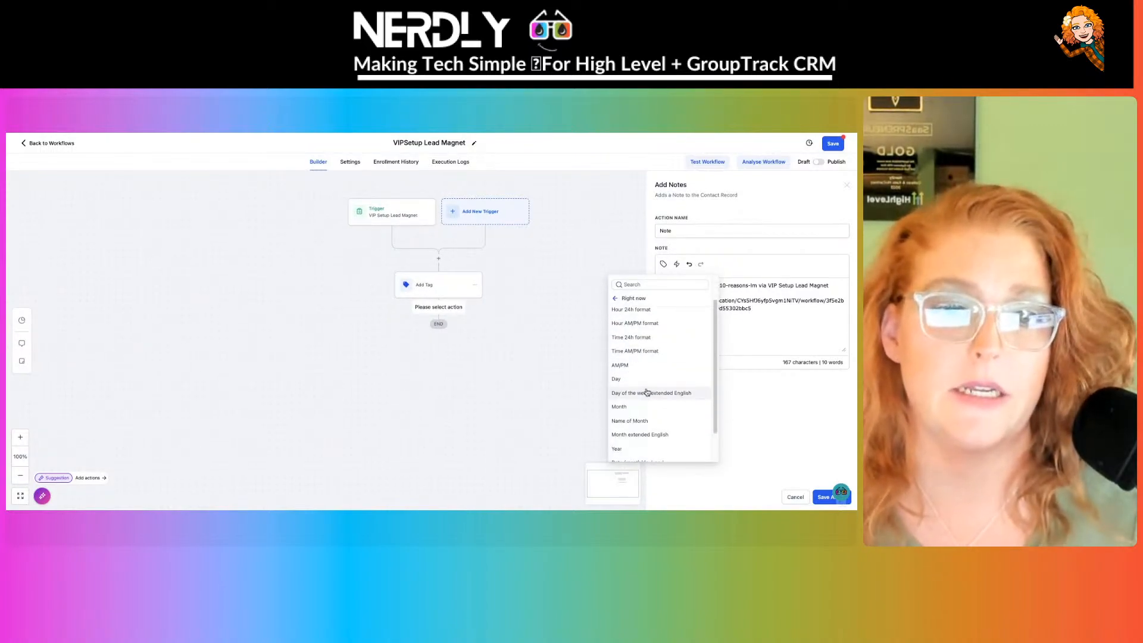
{"action": "scroll", "coordinate": [649, 357], "scroll_direction": "down", "scroll_amount": 1}
{"action": "scroll", "coordinate": [649, 357], "scroll_direction": "down", "scroll_amount": 2}
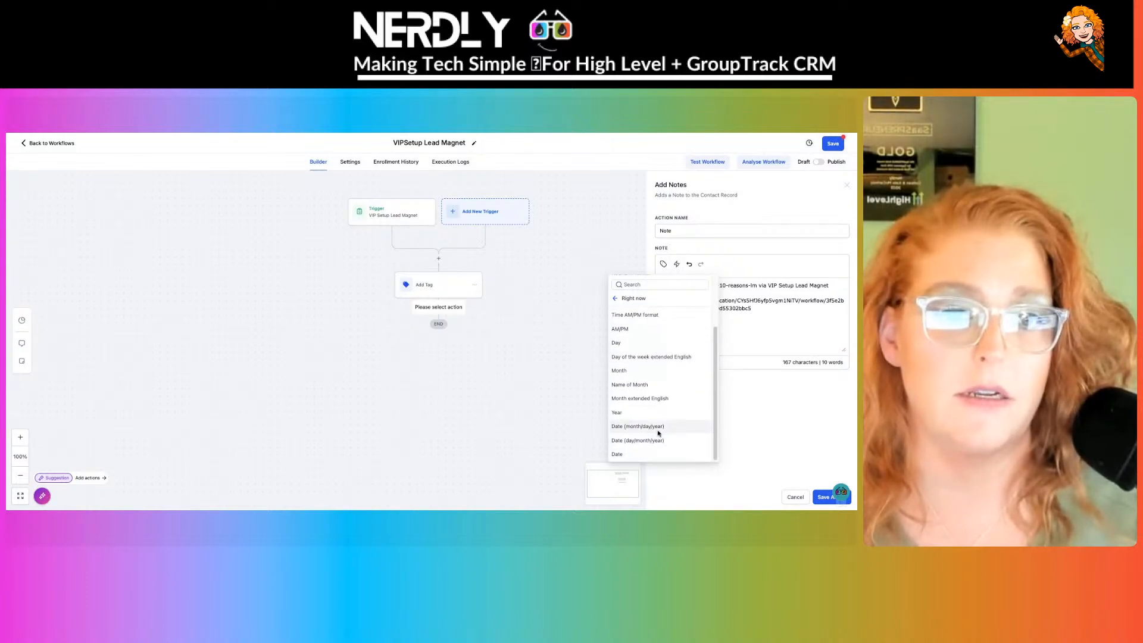
{"action": "left_click", "coordinate": [648, 441]}
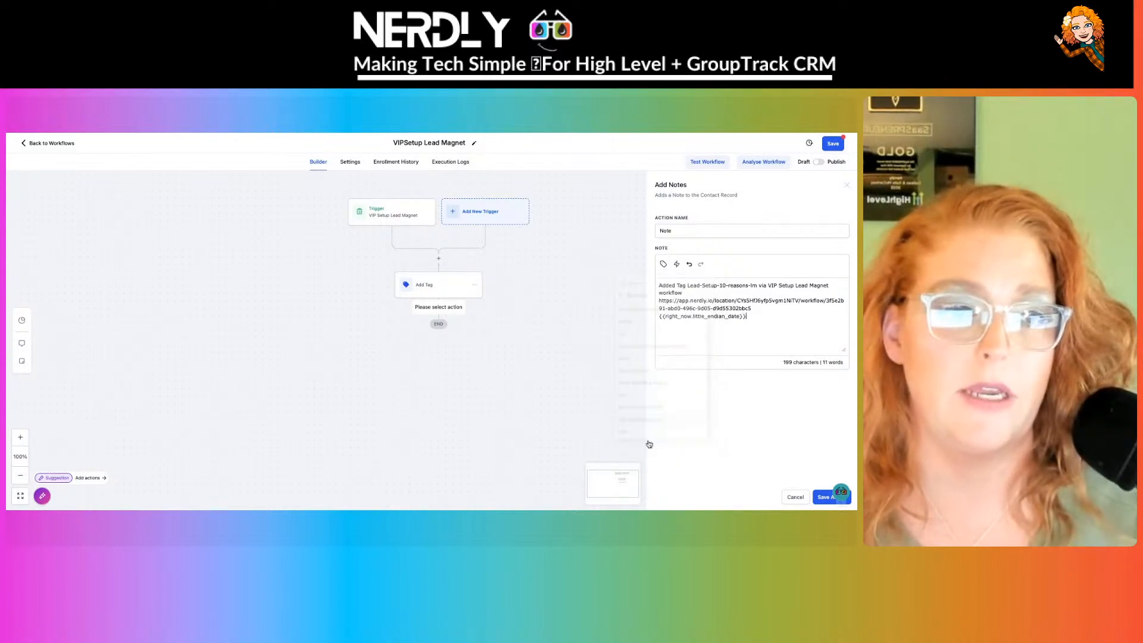
{"action": "left_click", "coordinate": [677, 263]}
{"action": "left_click", "coordinate": [643, 299]}
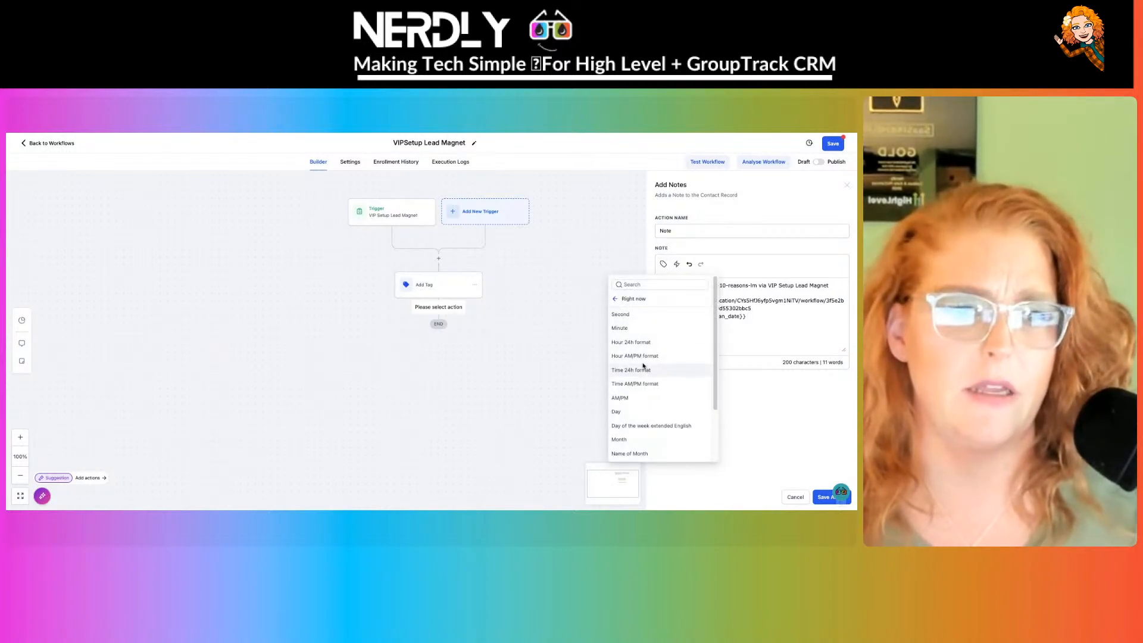
{"action": "left_click", "coordinate": [642, 358]}
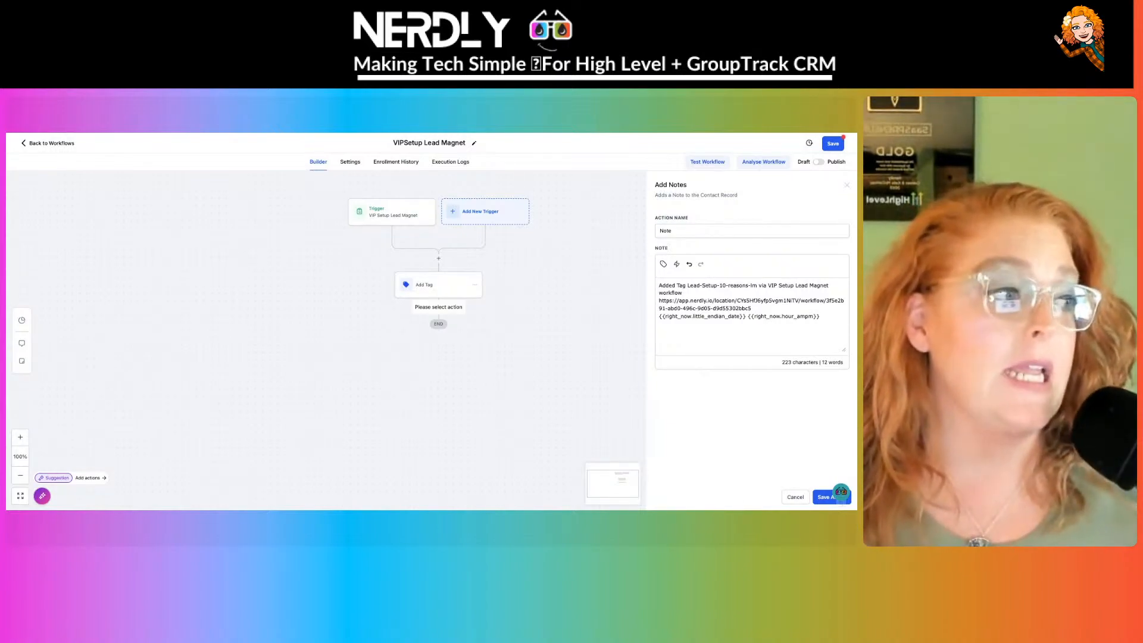
{"action": "left_click", "coordinate": [822, 501]}
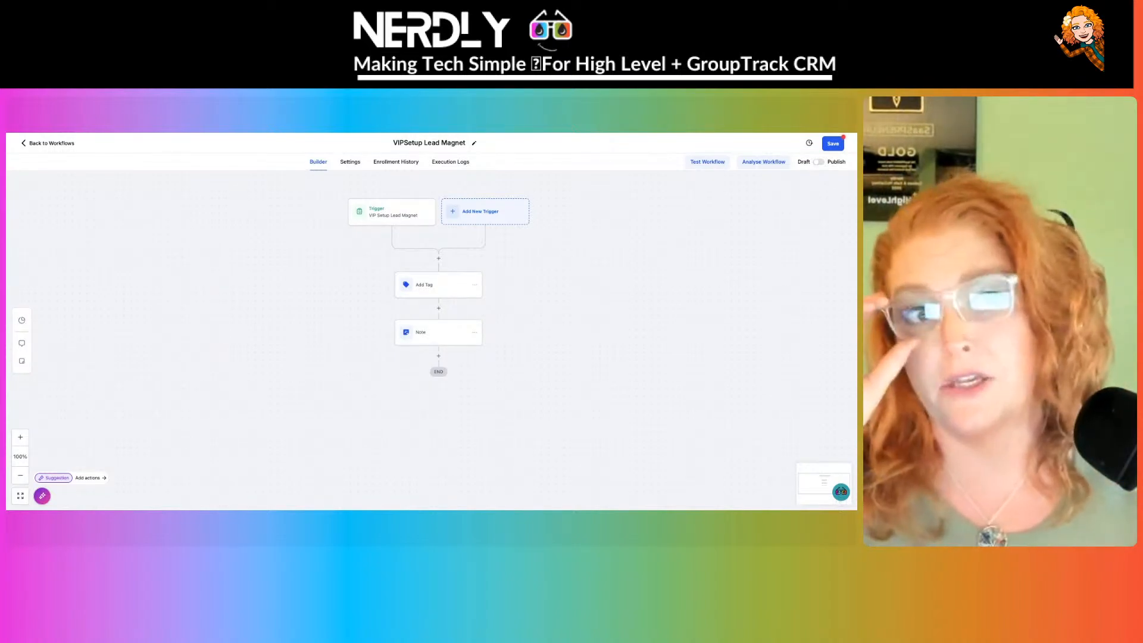
- Switch the VIPSetup Lead Magnet workflow to Publish, save it, and go back to Workflows
{"action": "left_click", "coordinate": [818, 162]}
{"action": "left_click", "coordinate": [836, 143]}
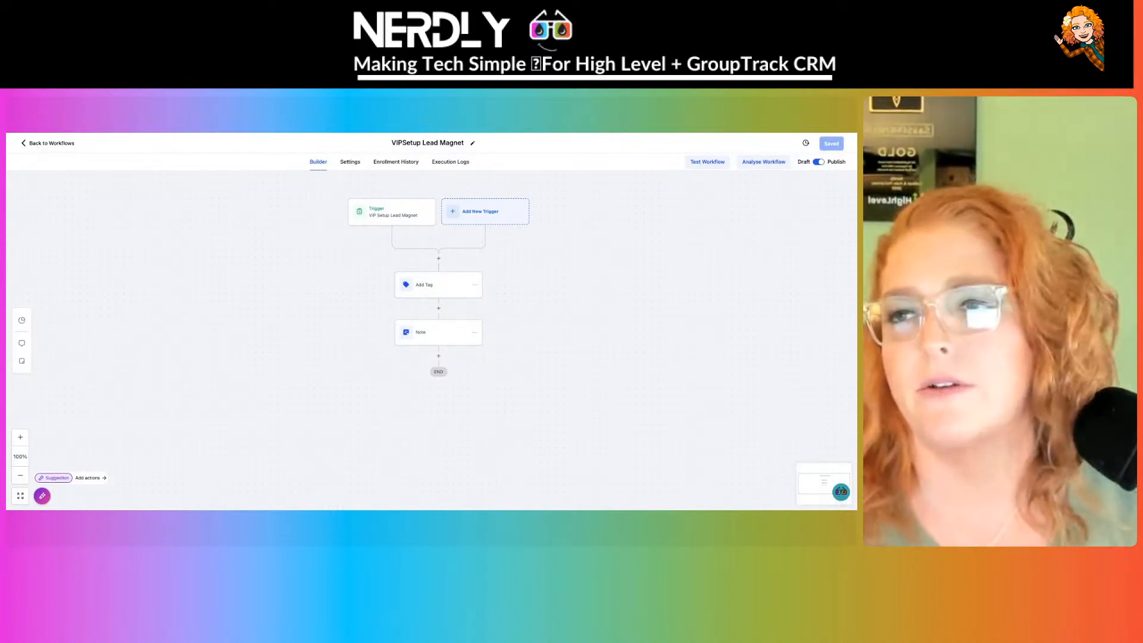
{"action": "left_click", "coordinate": [51, 143]}
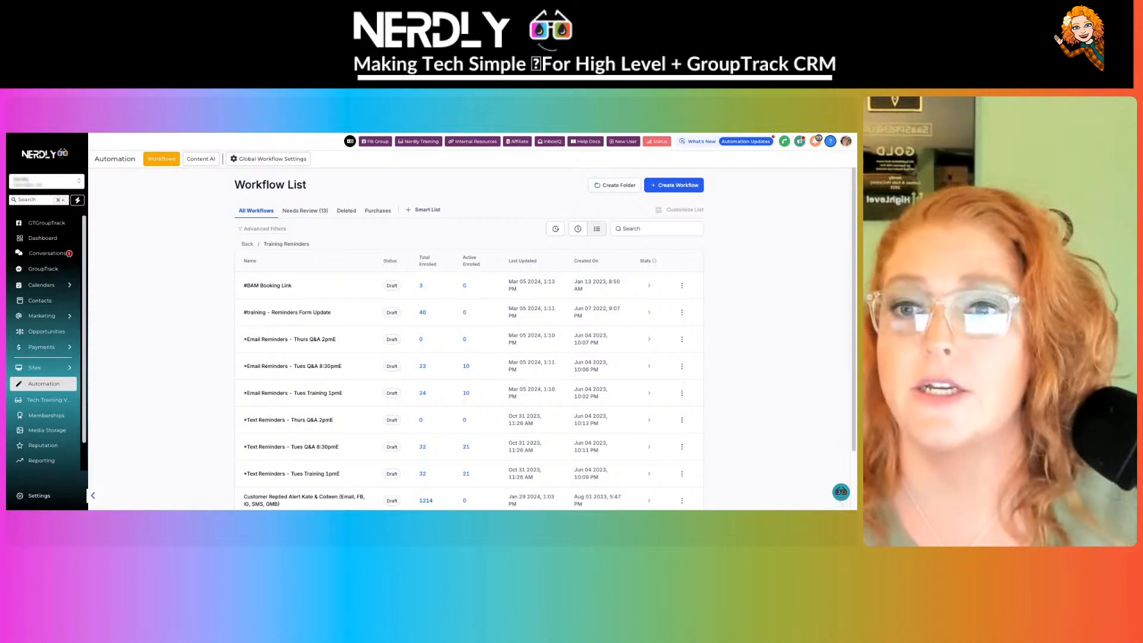
- Go to Communities from the app menu and open the Nerdly Community group card's settings
{"action": "key", "text": "ctrl+Tab"}
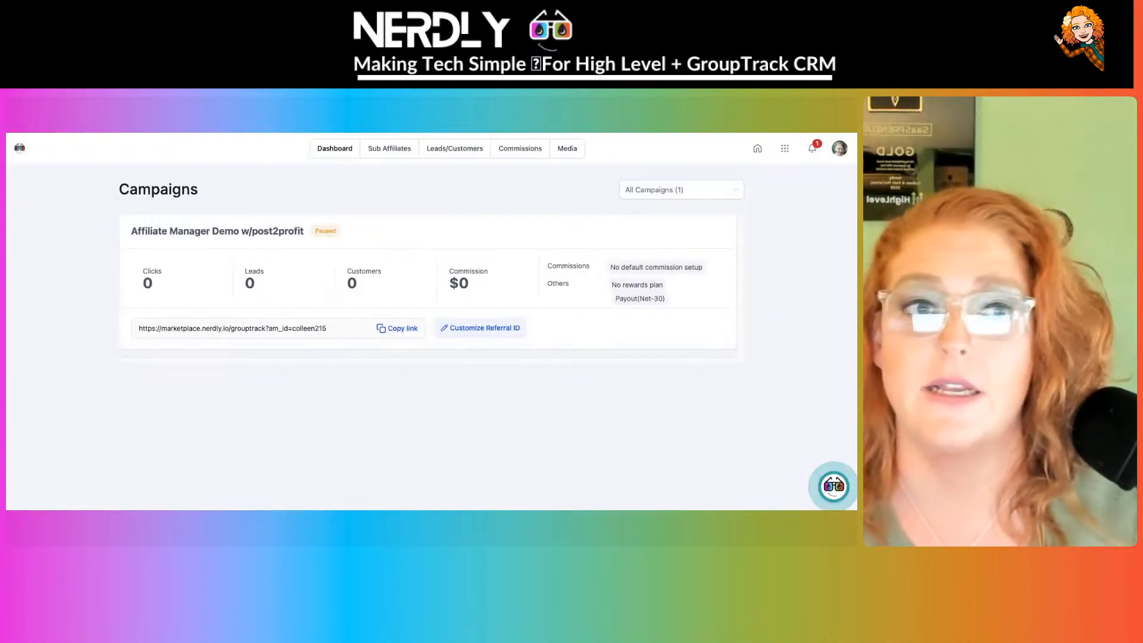
{"action": "left_click", "coordinate": [784, 151]}
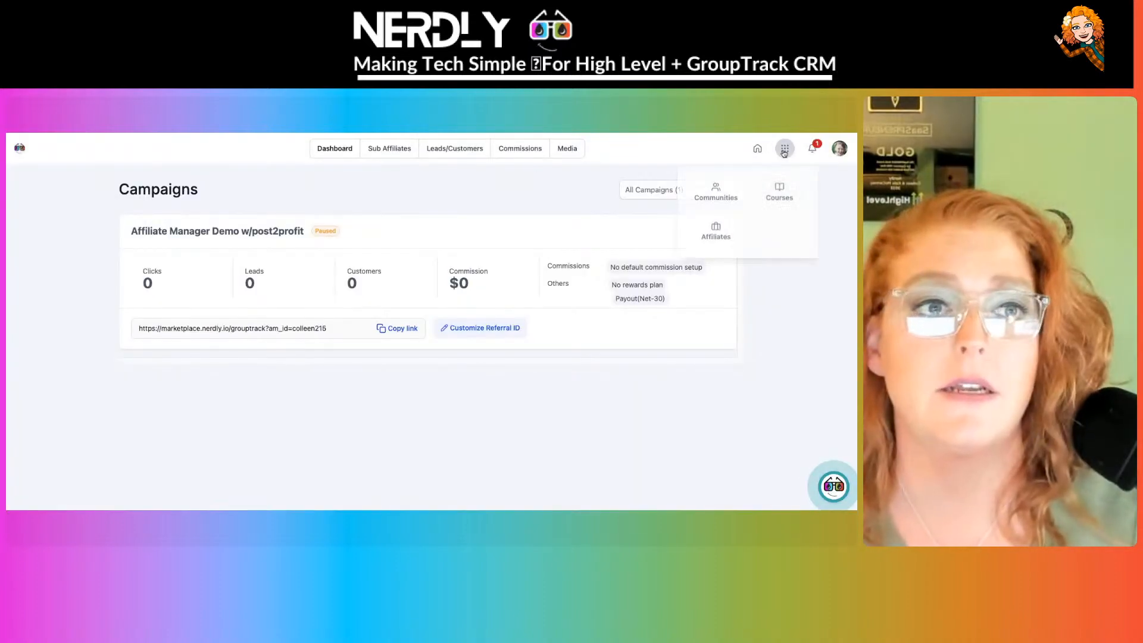
{"action": "left_click", "coordinate": [717, 198]}
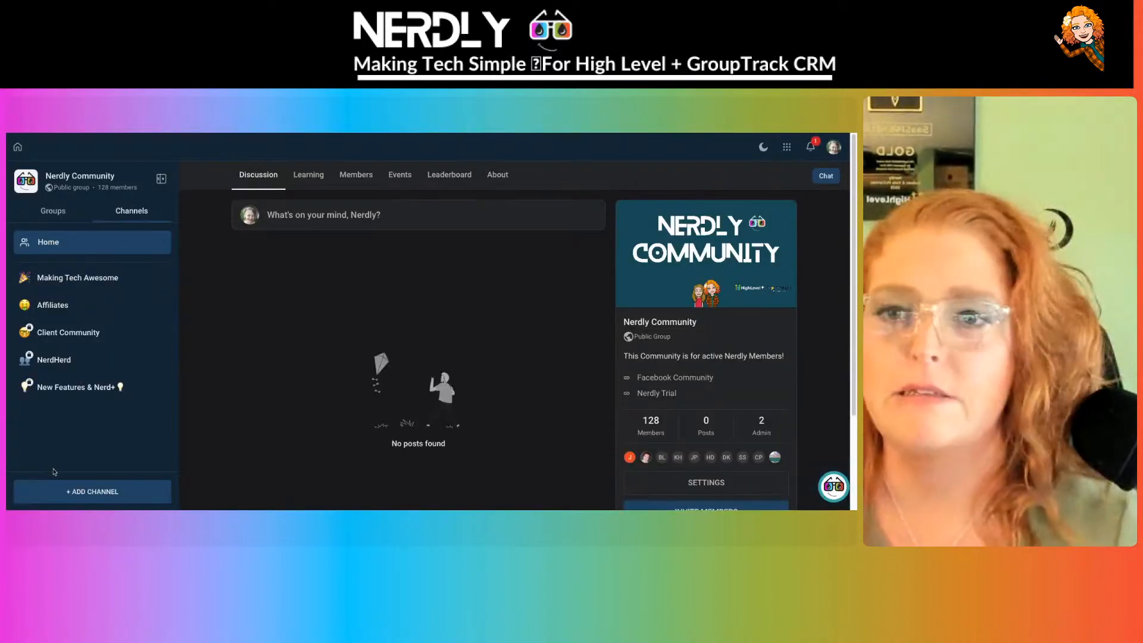
{"action": "left_click", "coordinate": [714, 481]}
{"action": "scroll", "coordinate": [383, 334], "scroll_direction": "down", "scroll_amount": 2}
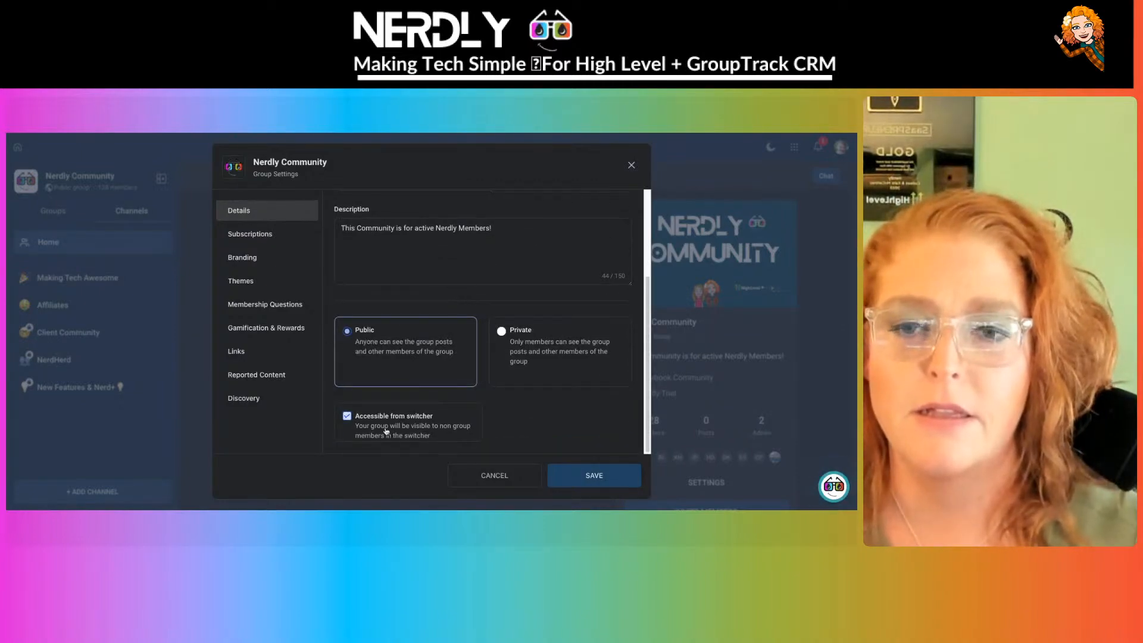
- Make the group discoverable in its Discovery settings and save
{"action": "left_click", "coordinate": [257, 398]}
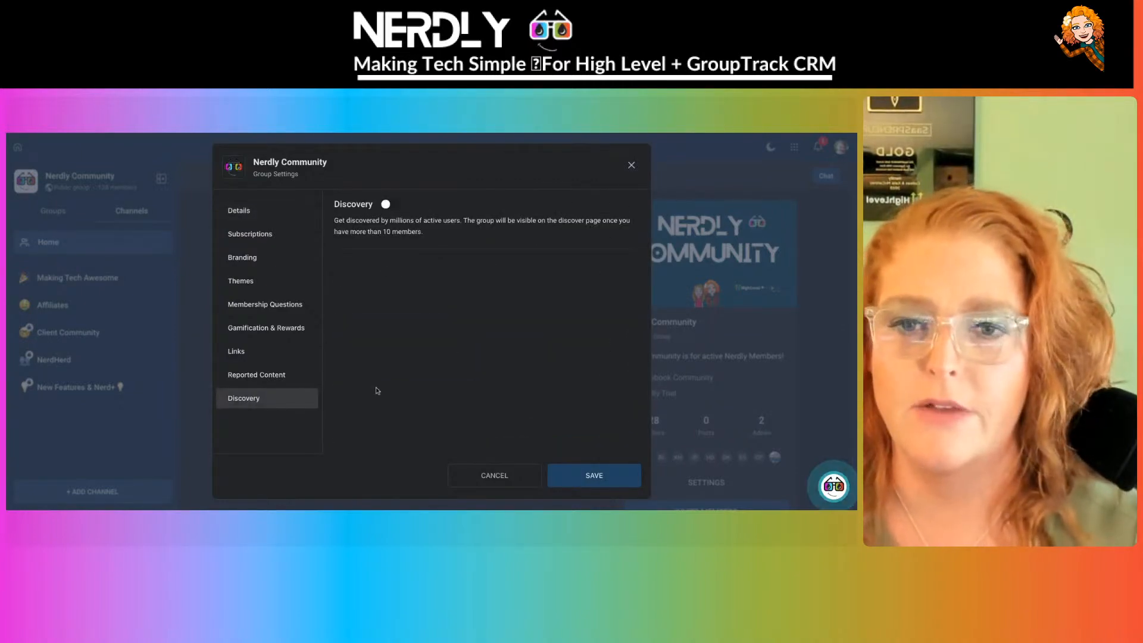
{"action": "left_click", "coordinate": [390, 205]}
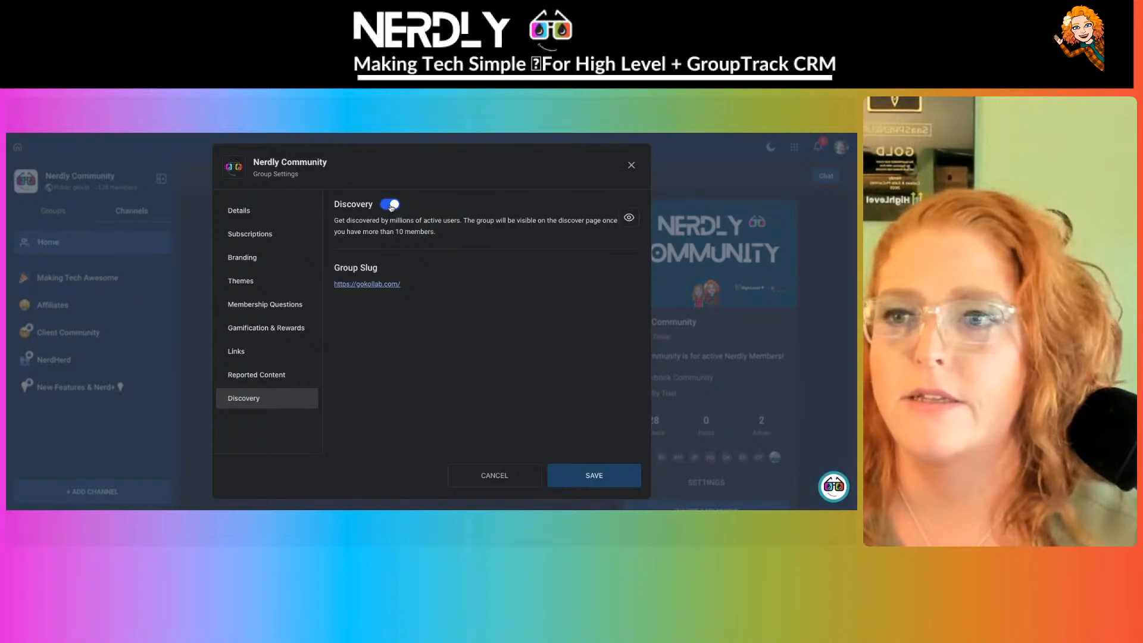
{"action": "left_click", "coordinate": [602, 479]}
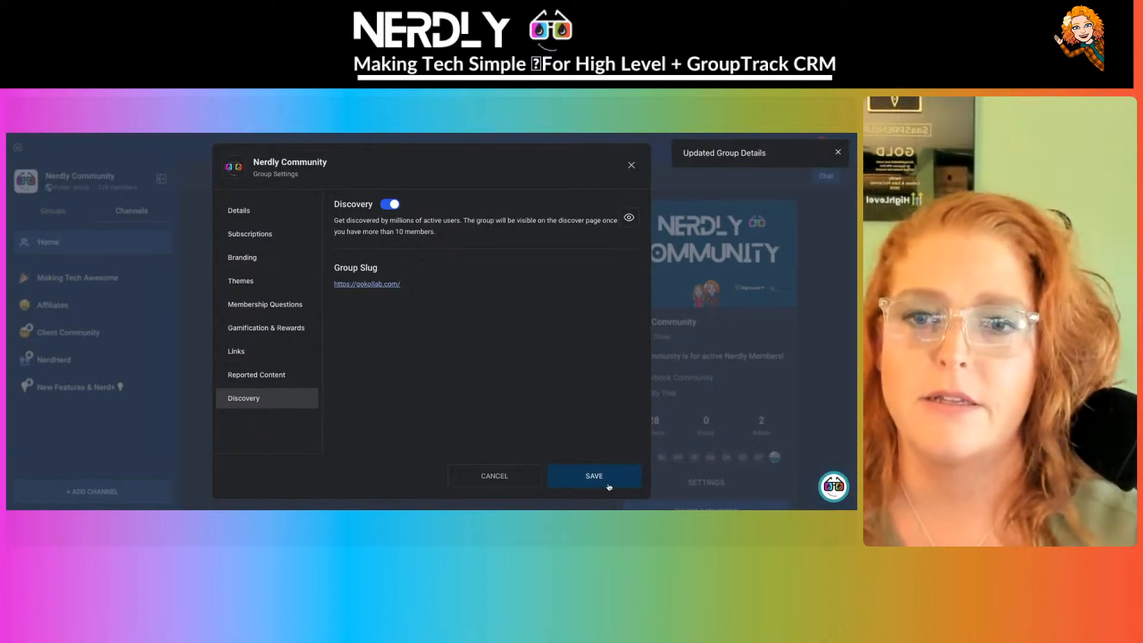
- Change the group URL slug to nerdly-community in Details and save
{"action": "left_click", "coordinate": [264, 213]}
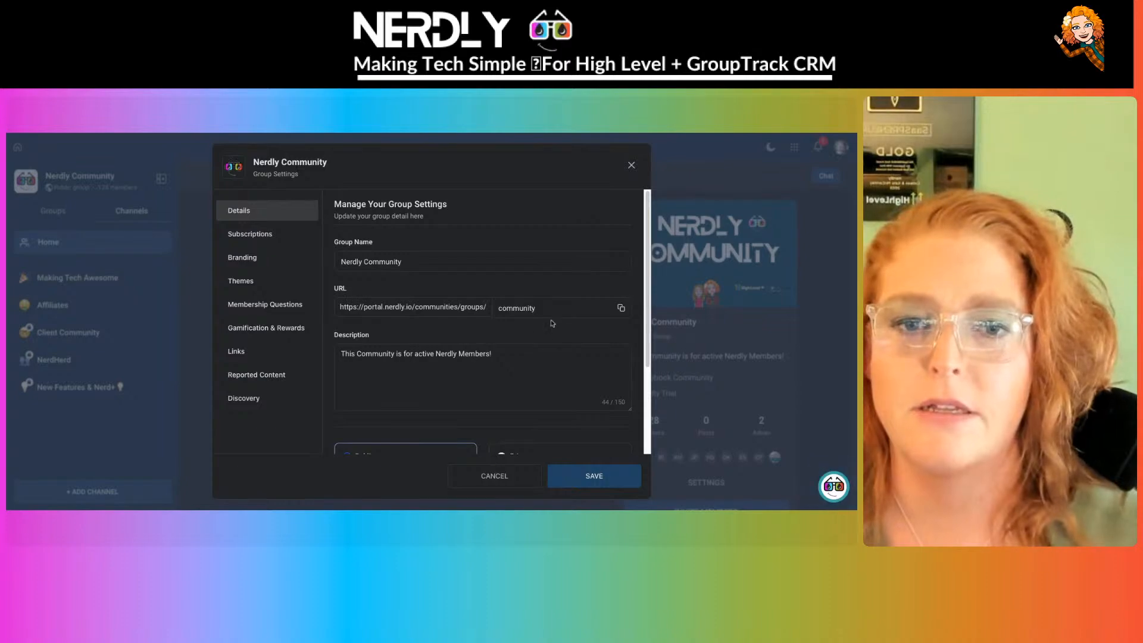
{"action": "left_click_drag", "start_coordinate": [552, 304], "coordinate": [492, 306]}
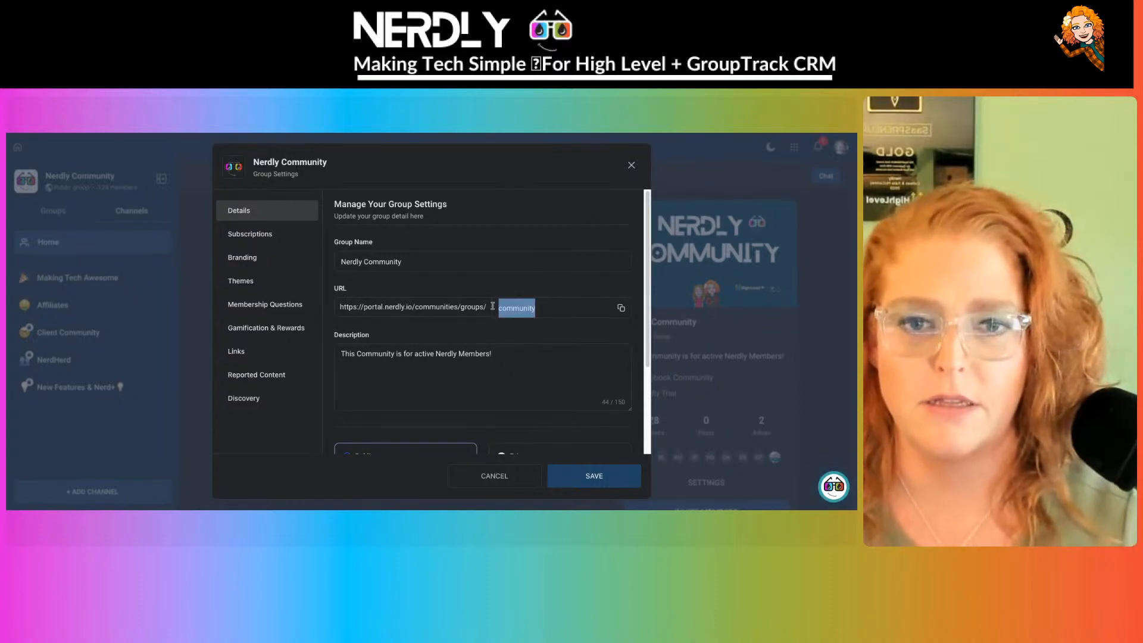
{"action": "type", "text": "nerdly"}
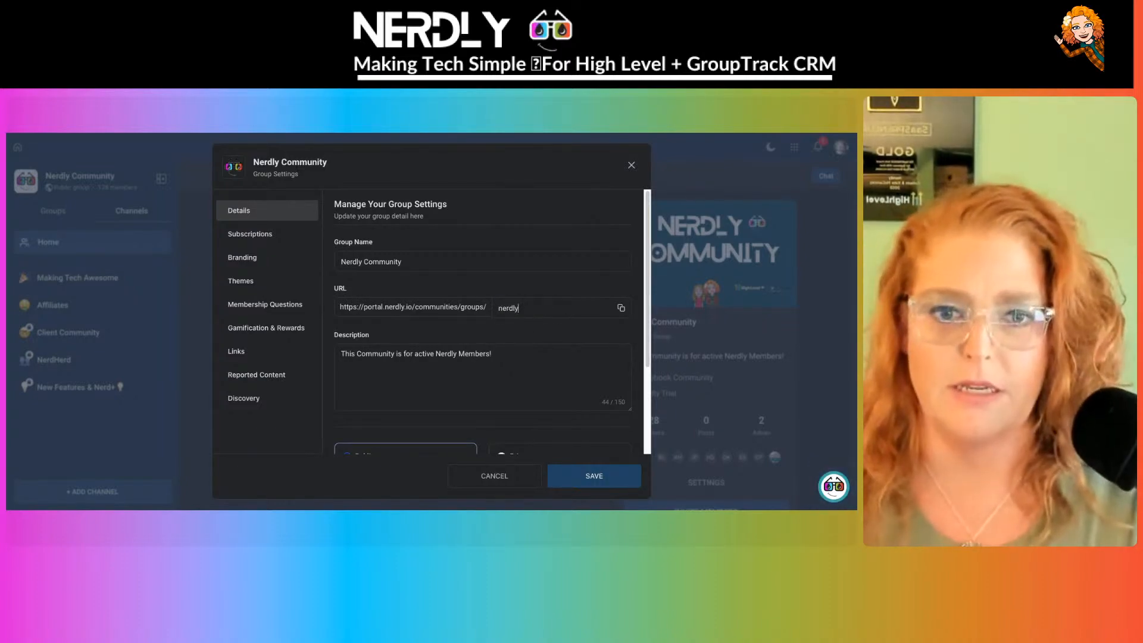
{"action": "type", "text": "-community"}
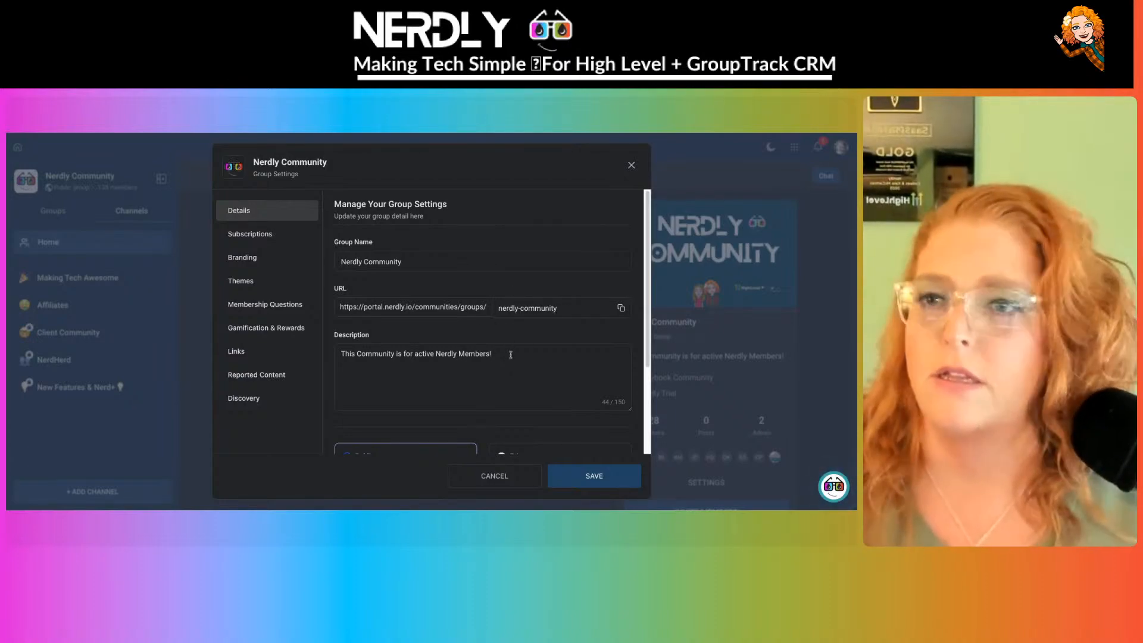
{"action": "left_click_drag", "start_coordinate": [511, 354], "coordinate": [320, 351]}
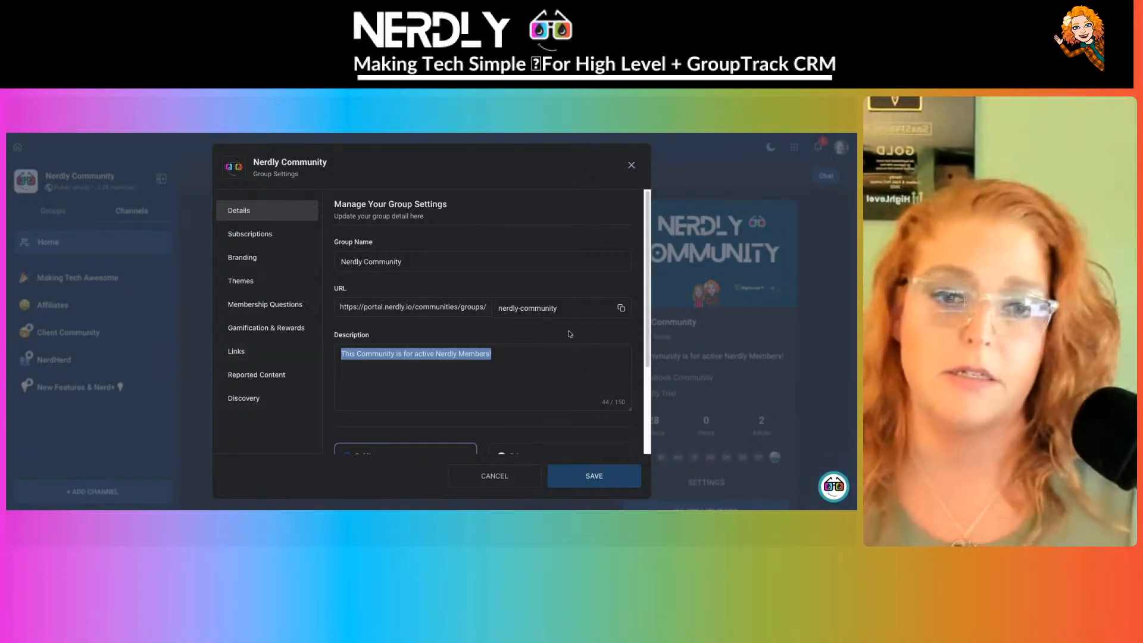
{"action": "left_click", "coordinate": [606, 477]}
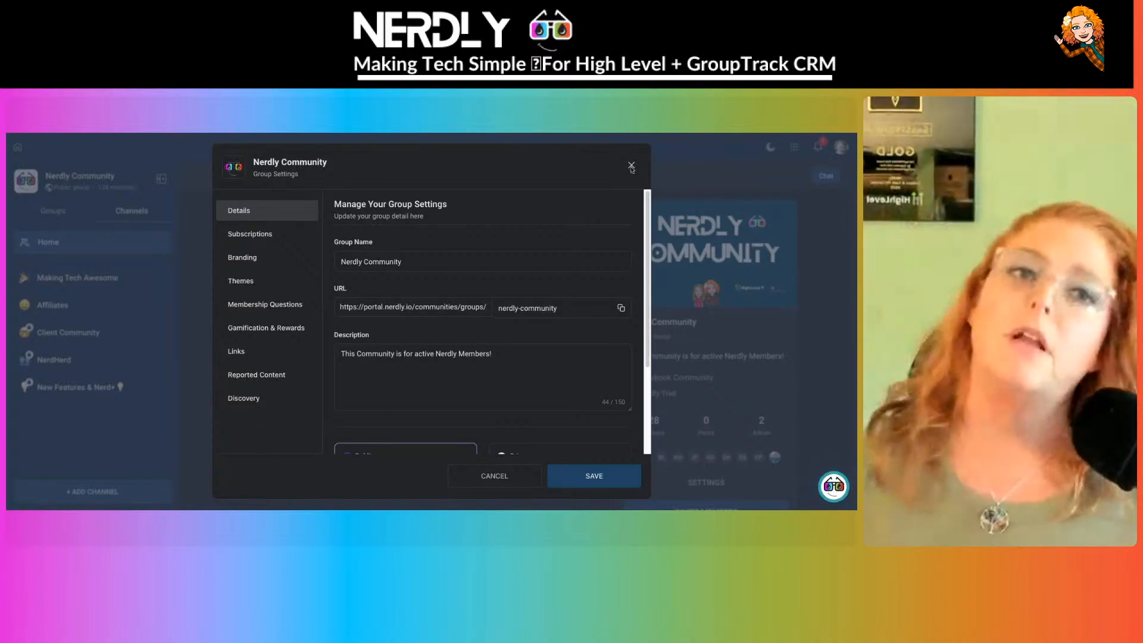
{"action": "left_click", "coordinate": [630, 165]}
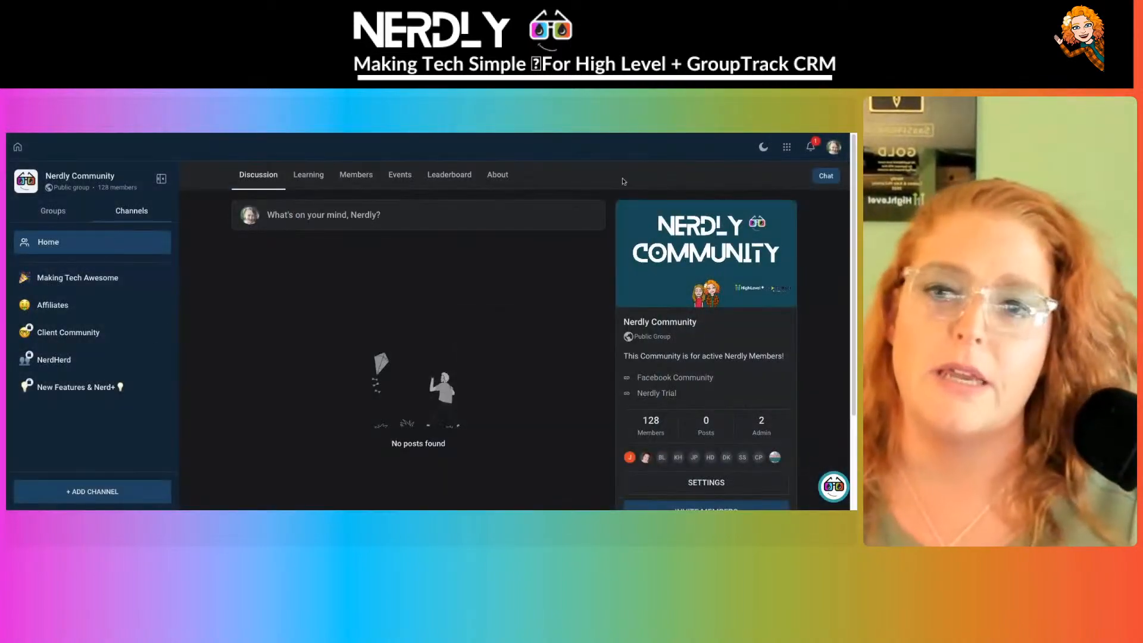
{"action": "scroll", "coordinate": [129, 331], "scroll_direction": "down", "scroll_amount": 2}
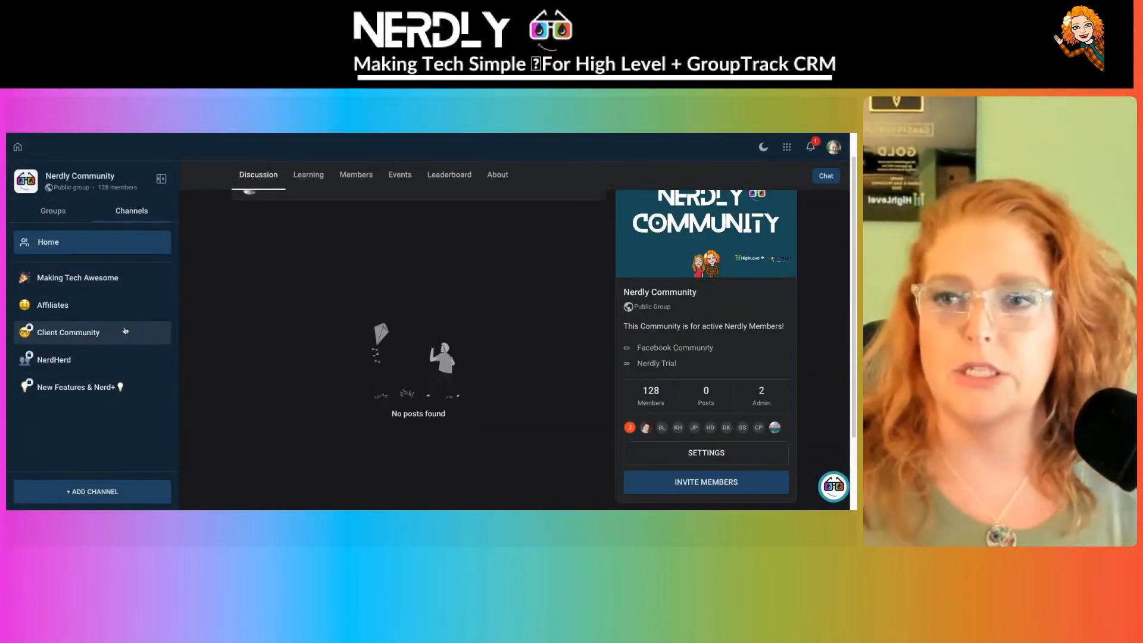
{"action": "left_click", "coordinate": [43, 213]}
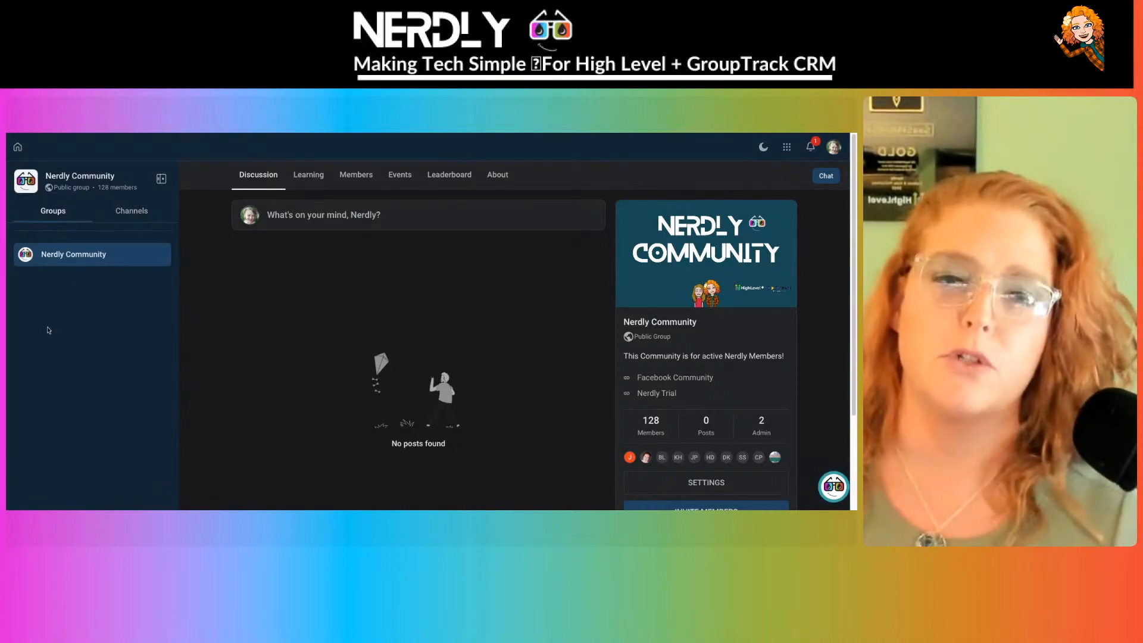
{"action": "left_click", "coordinate": [139, 212]}
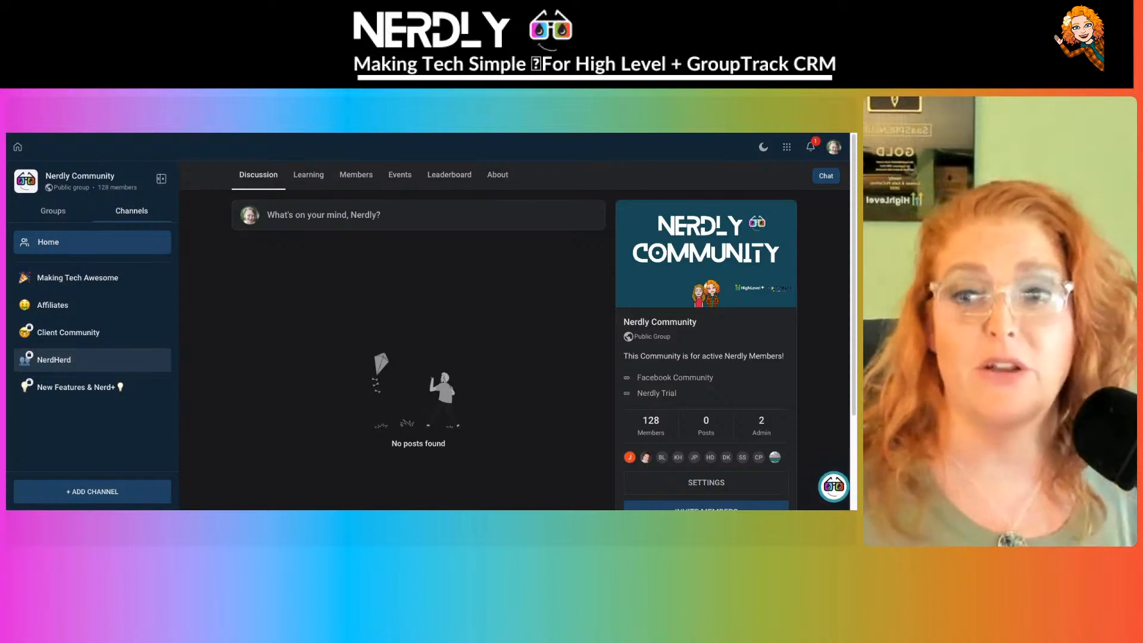
{"action": "left_click", "coordinate": [124, 496]}
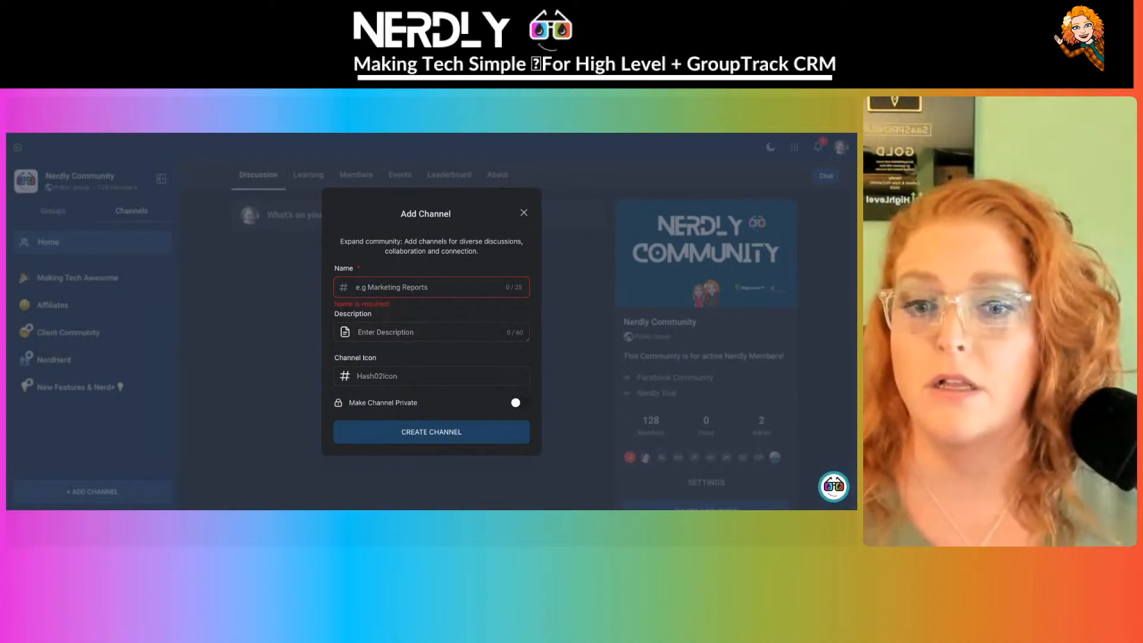
- Scroll up through the Slack direct-message conversation in the Nerdly workspace
{"action": "scroll", "coordinate": [328, 307], "scroll_direction": "up", "scroll_amount": 4}
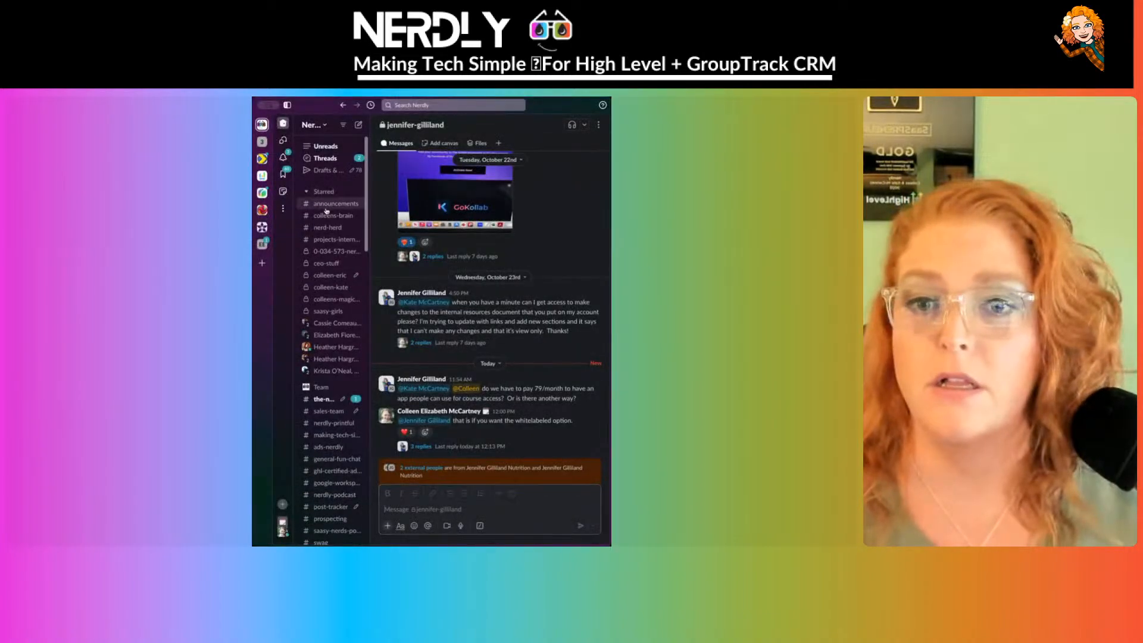
- Open #announcements, resize the Slack window, and widen the sidebar to show full channel names
{"action": "left_click", "coordinate": [327, 206]}
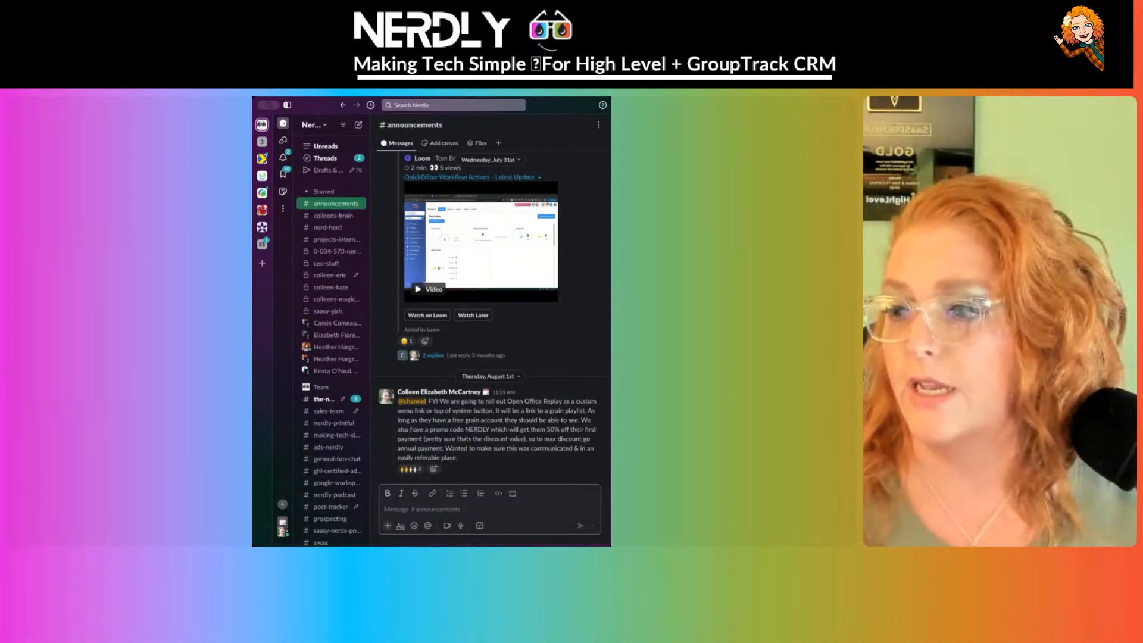
{"action": "left_click_drag", "start_coordinate": [476, 545], "coordinate": [476, 510]}
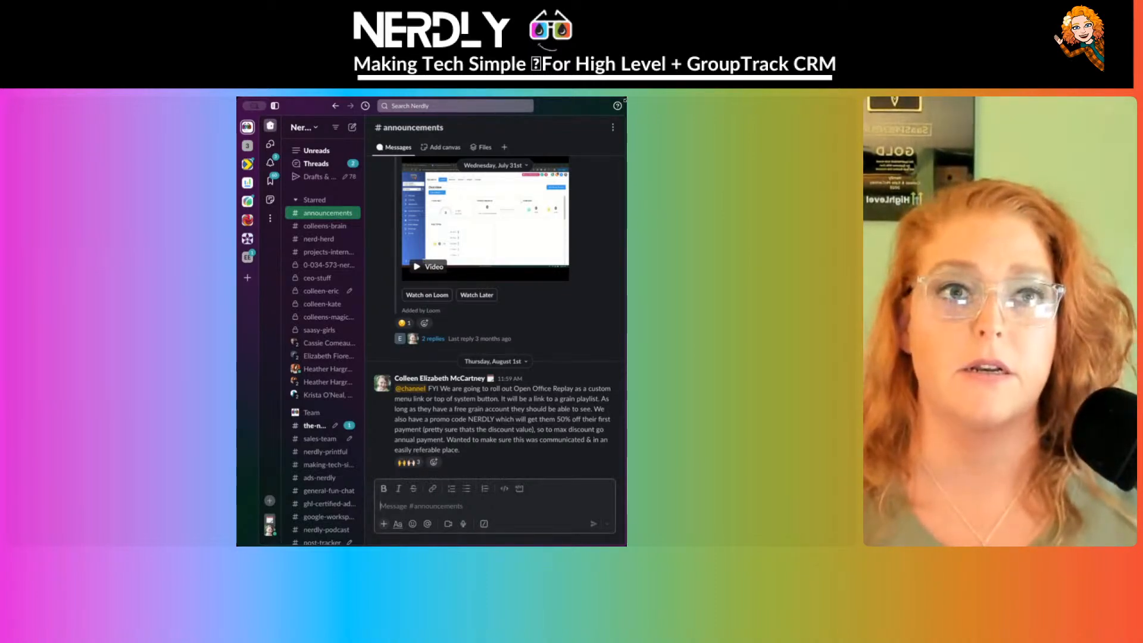
{"action": "left_click_drag", "start_coordinate": [625, 99], "coordinate": [708, 100]}
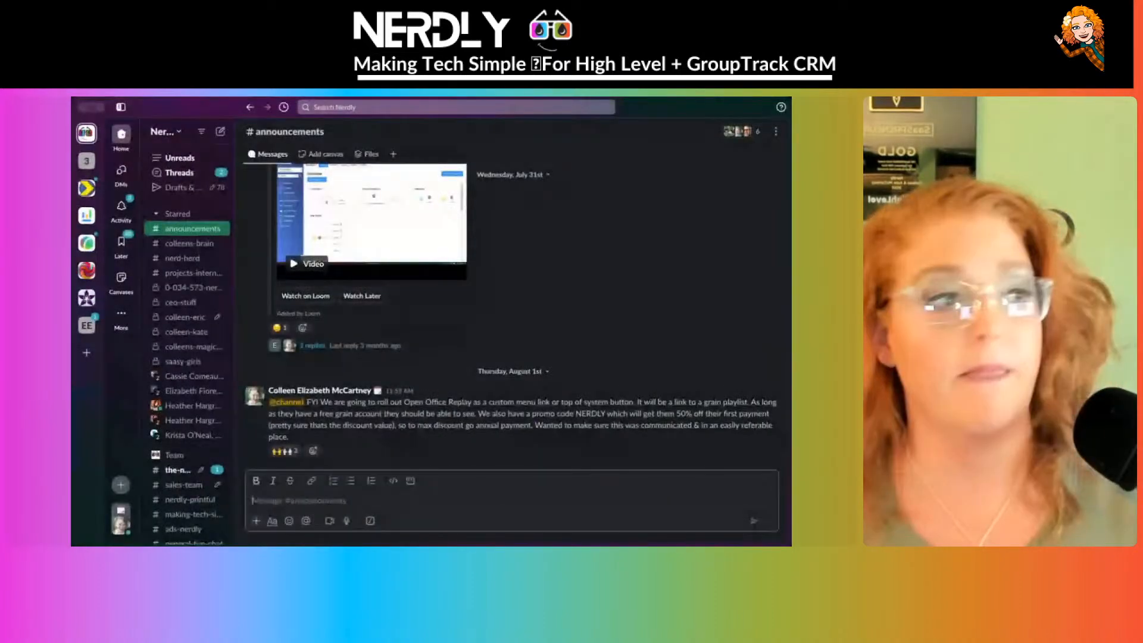
{"action": "scroll", "coordinate": [193, 270], "scroll_direction": "down", "scroll_amount": 1}
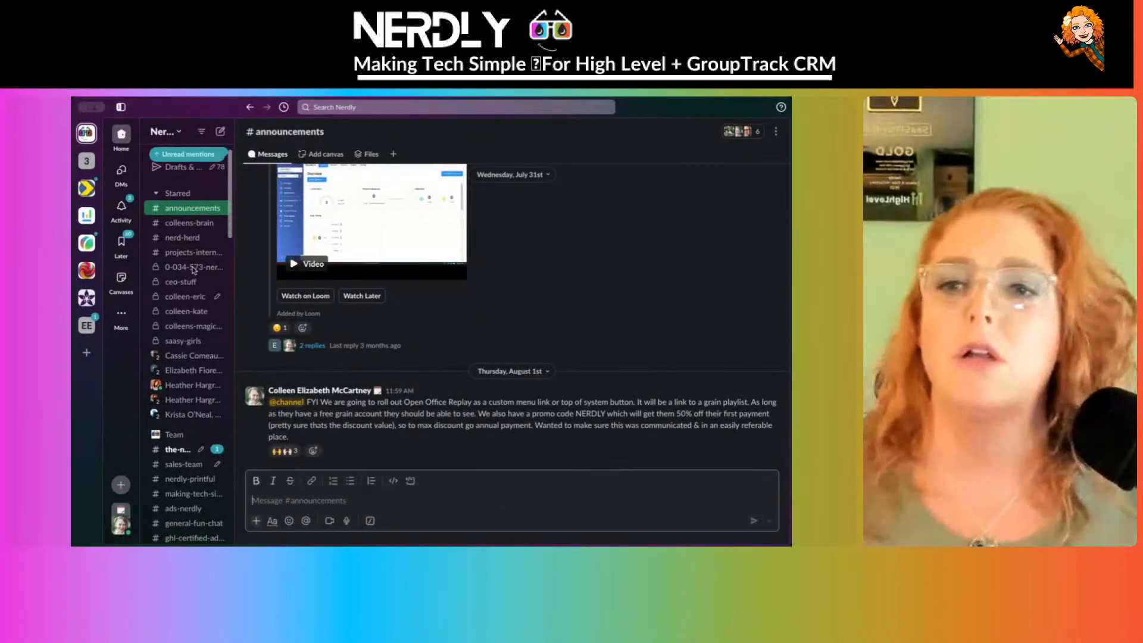
{"action": "scroll", "coordinate": [194, 270], "scroll_direction": "down", "scroll_amount": 8}
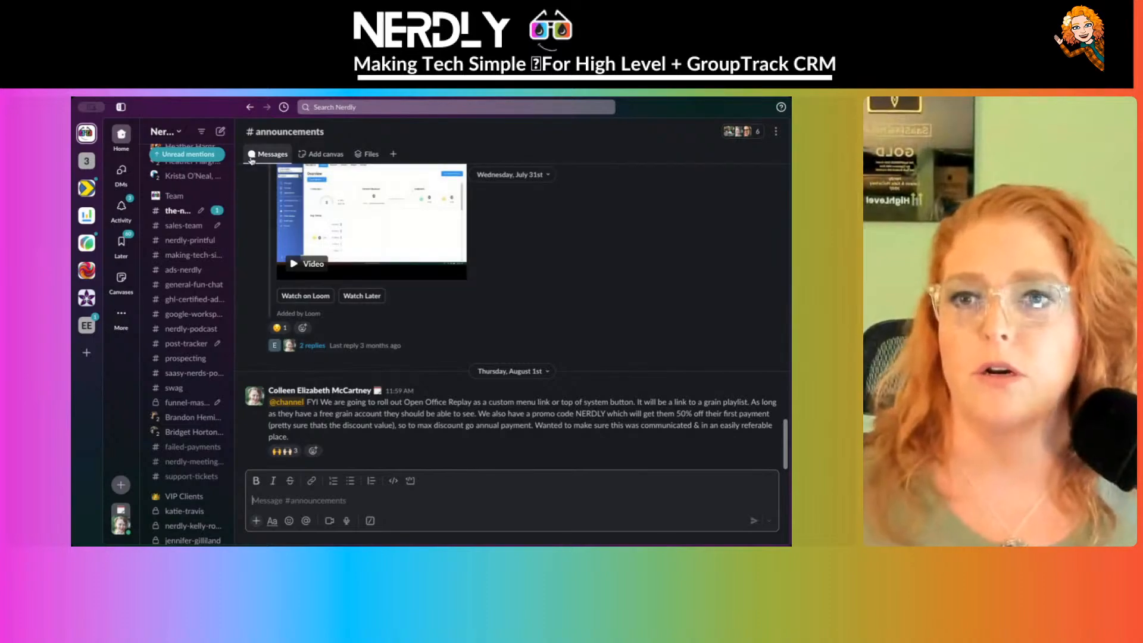
{"action": "left_click_drag", "start_coordinate": [236, 230], "coordinate": [449, 230]}
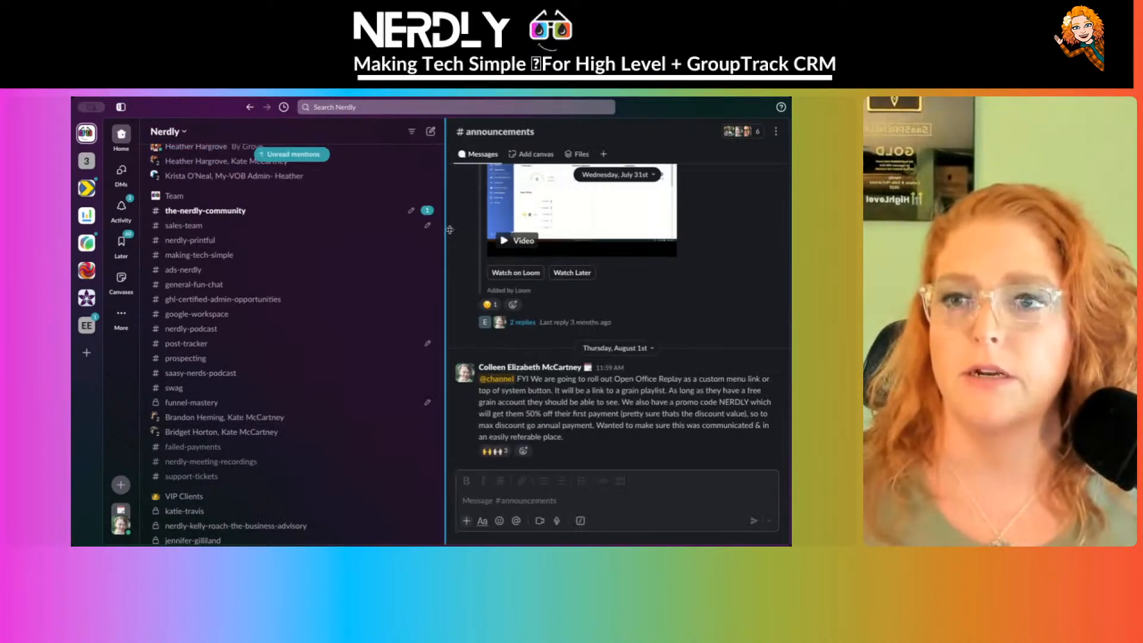
- Open #the-nerdly-community and scroll through its messages, down to the IGNITE Nov 3 post
{"action": "left_click", "coordinate": [236, 212]}
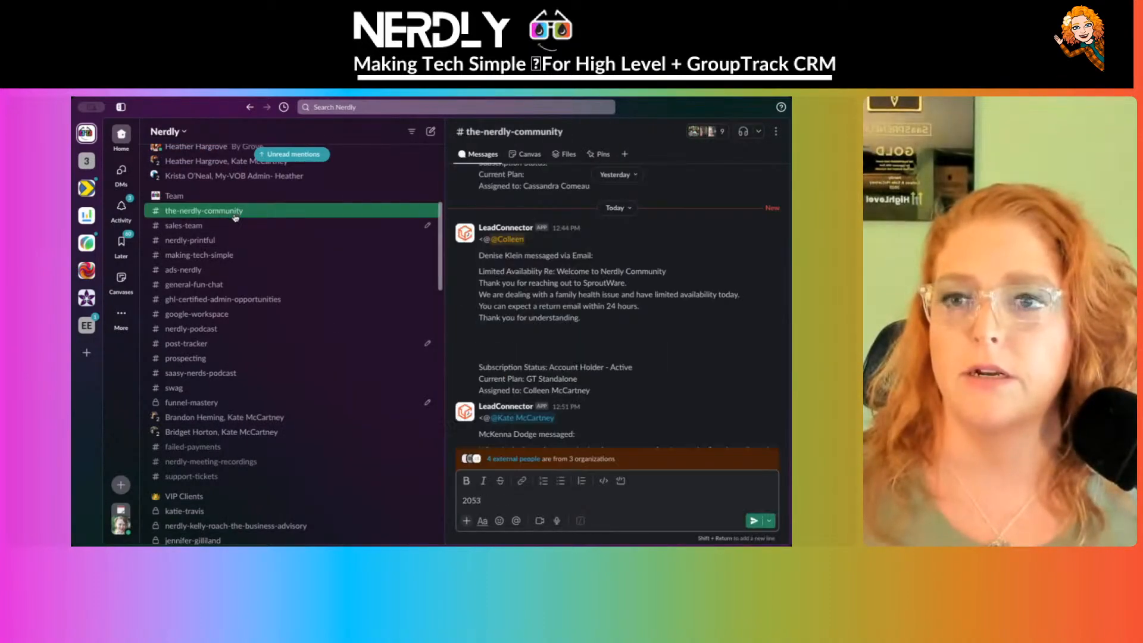
{"action": "scroll", "coordinate": [672, 367], "scroll_direction": "up", "scroll_amount": 5}
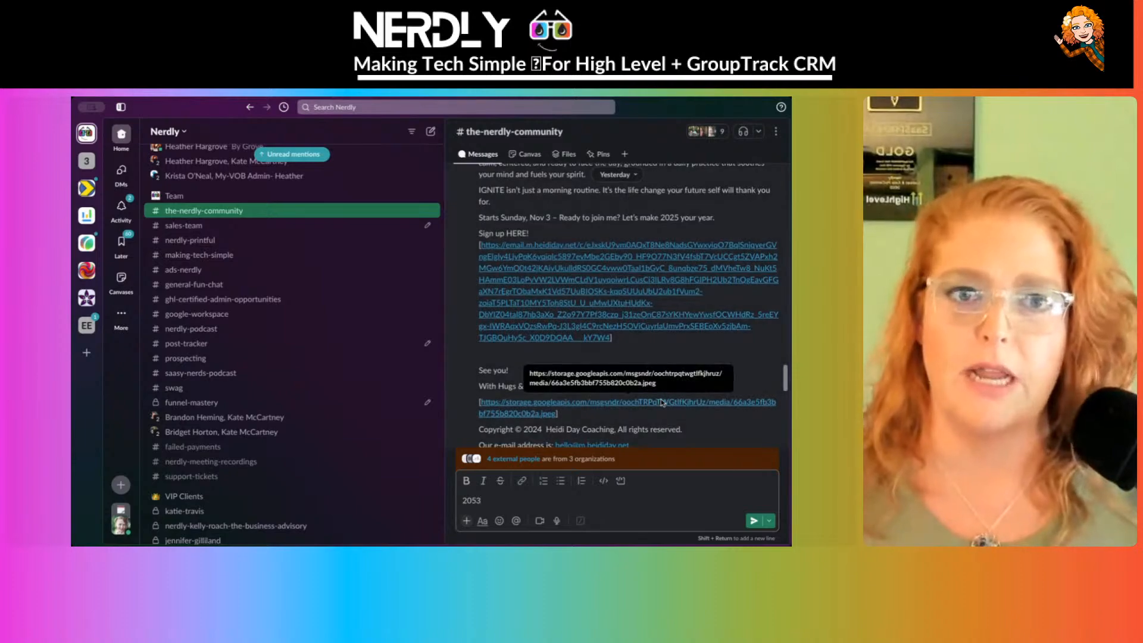
{"action": "scroll", "coordinate": [630, 389], "scroll_direction": "down", "scroll_amount": 1}
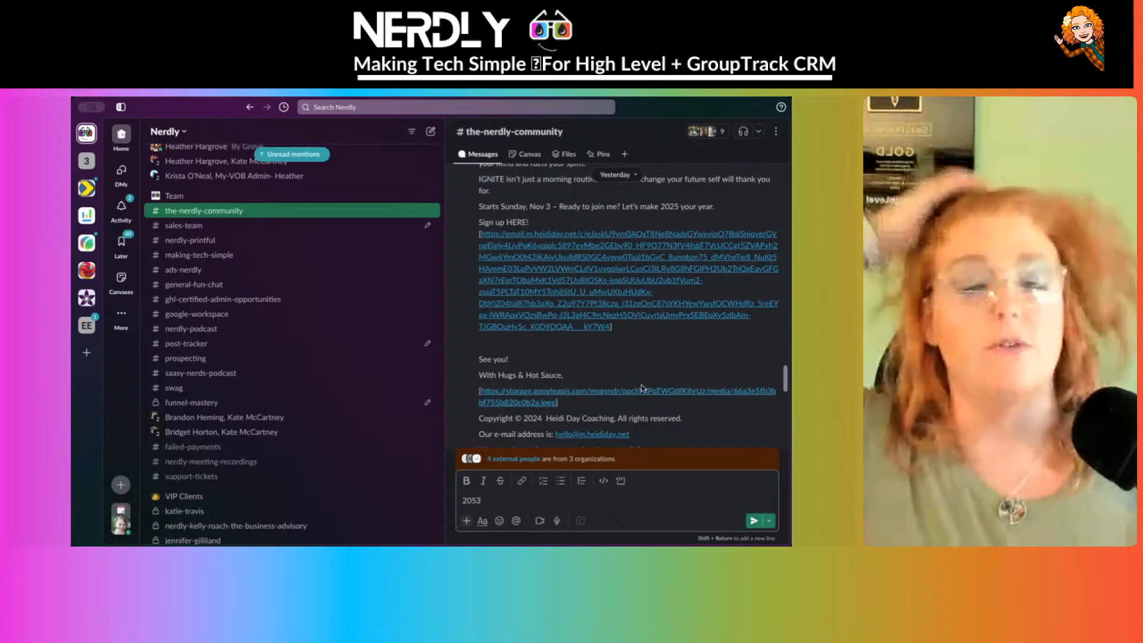
{"action": "scroll", "coordinate": [339, 324], "scroll_direction": "down", "scroll_amount": 4}
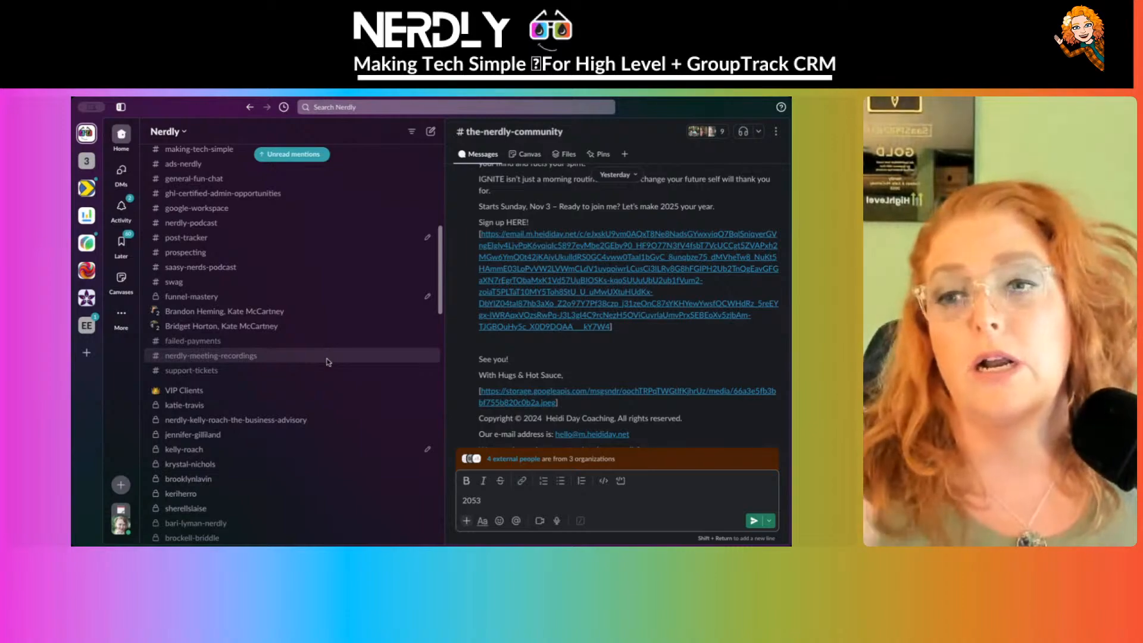
{"action": "scroll", "coordinate": [324, 366], "scroll_direction": "up", "scroll_amount": 5}
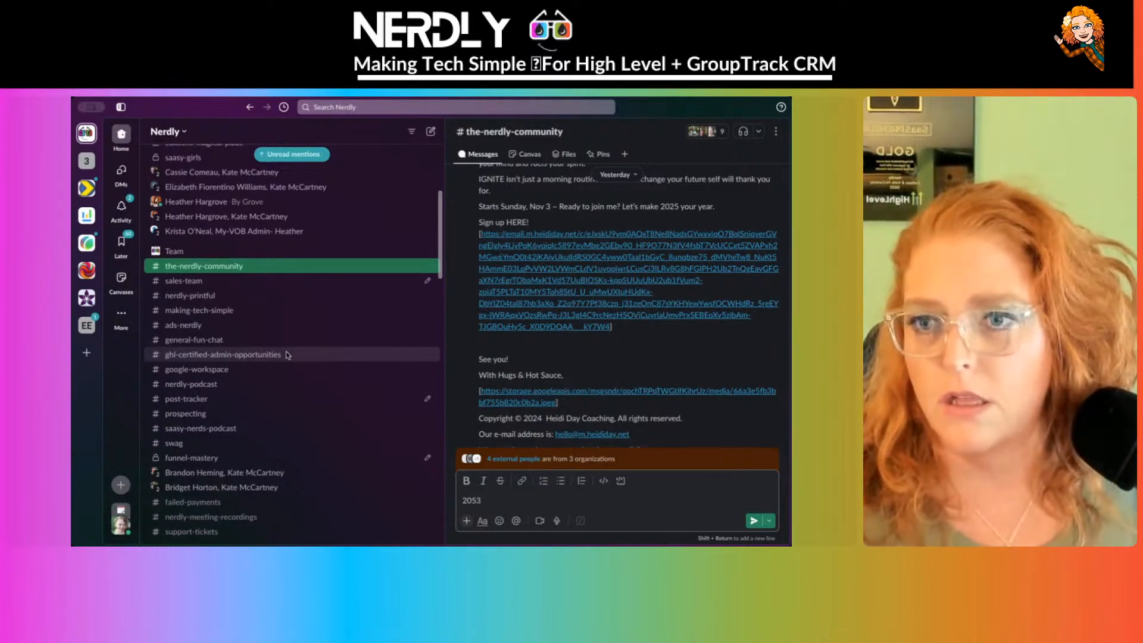
{"action": "scroll", "coordinate": [288, 354], "scroll_direction": "up", "scroll_amount": 6}
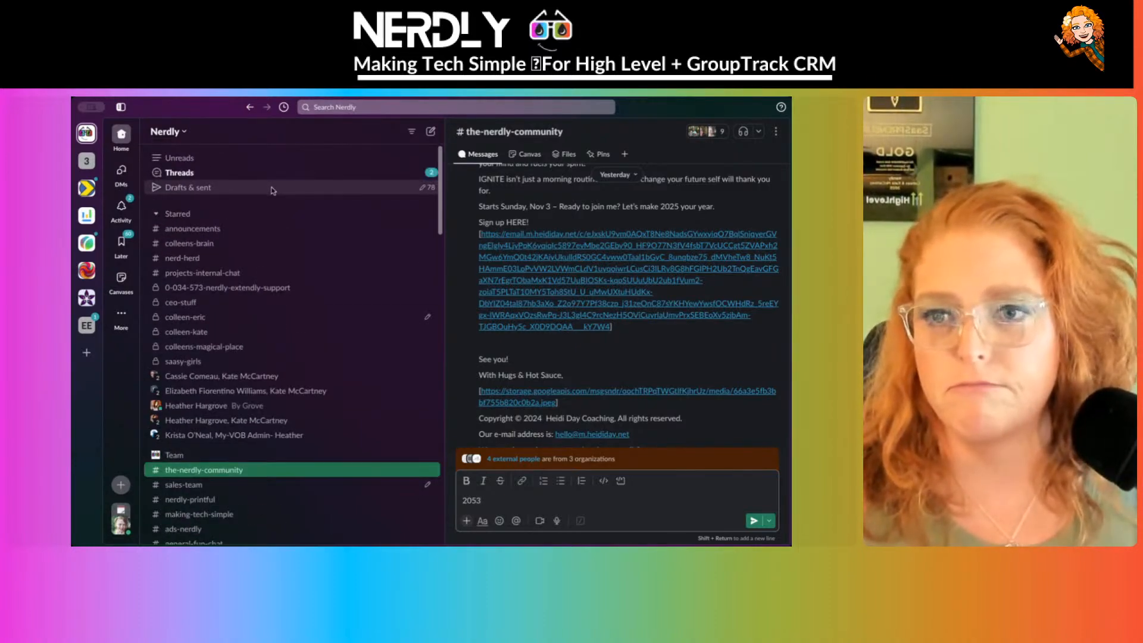
{"action": "scroll", "coordinate": [272, 194], "scroll_direction": "down", "scroll_amount": 15}
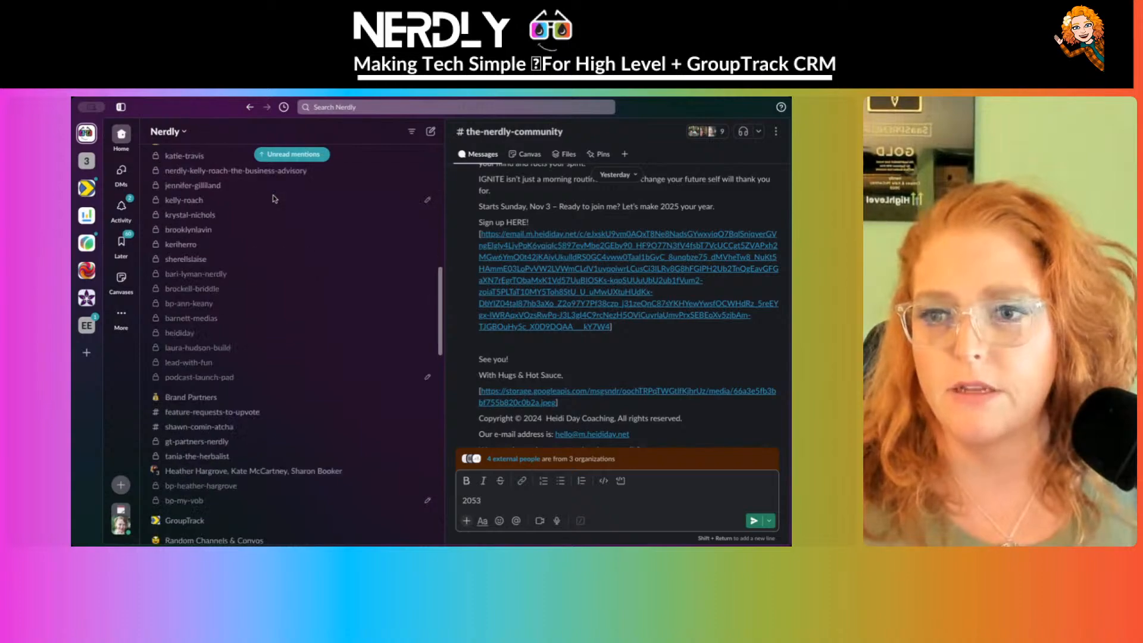
{"action": "scroll", "coordinate": [274, 199], "scroll_direction": "down", "scroll_amount": 4}
{"action": "scroll", "coordinate": [238, 307], "scroll_direction": "up", "scroll_amount": 15}
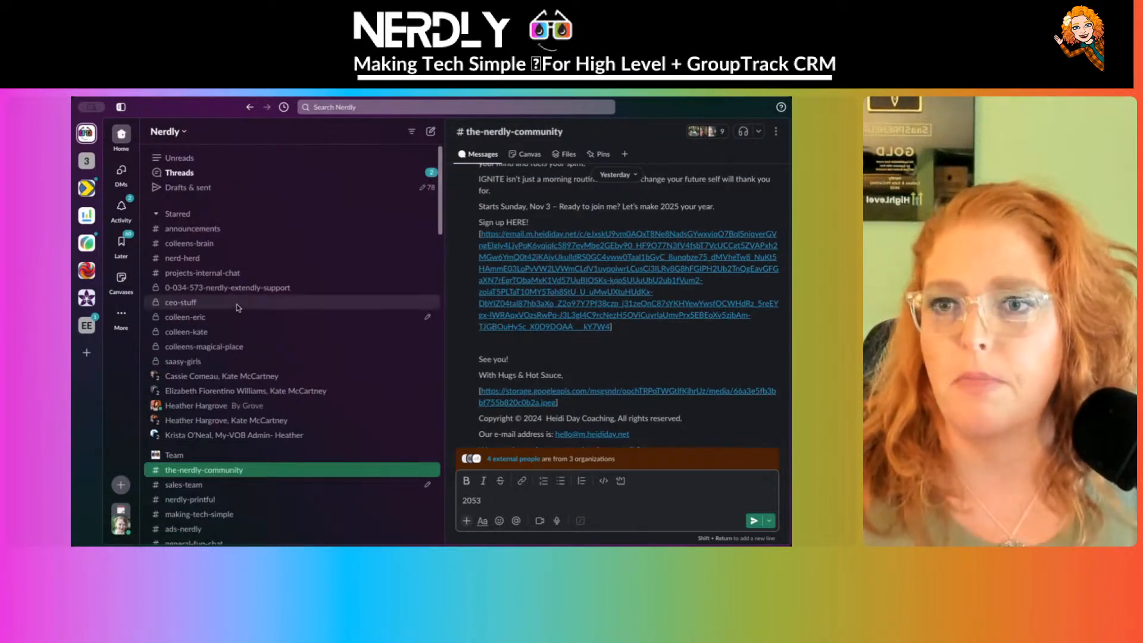